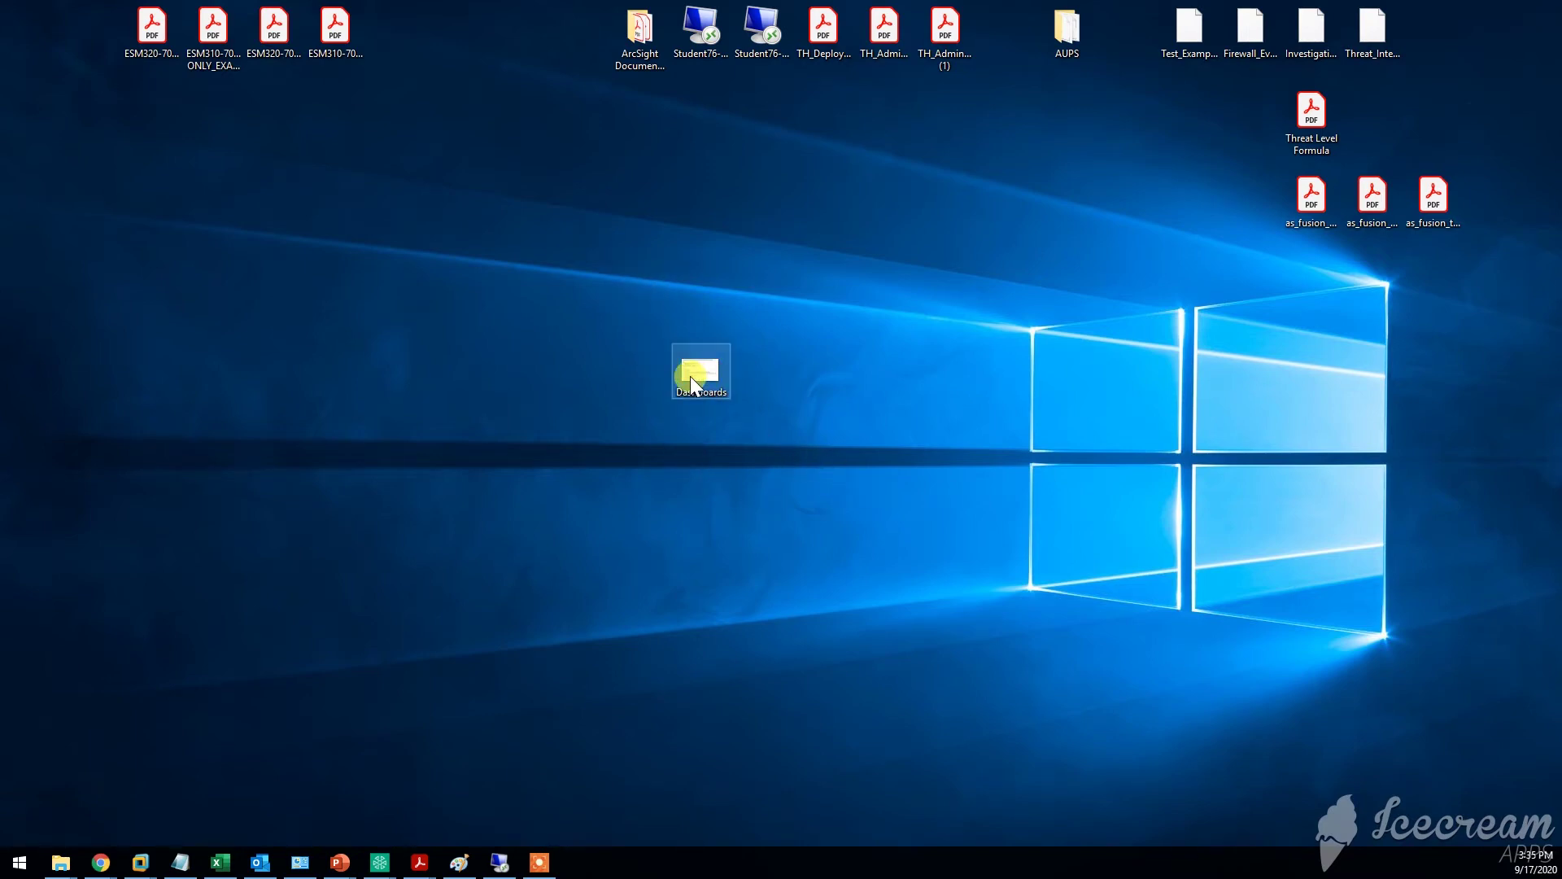
# - Open Dashboards.jpg in Photos, zoom in to read the dashboard requirements, then shrink the window
pyautogui.doubleClick(690, 376)
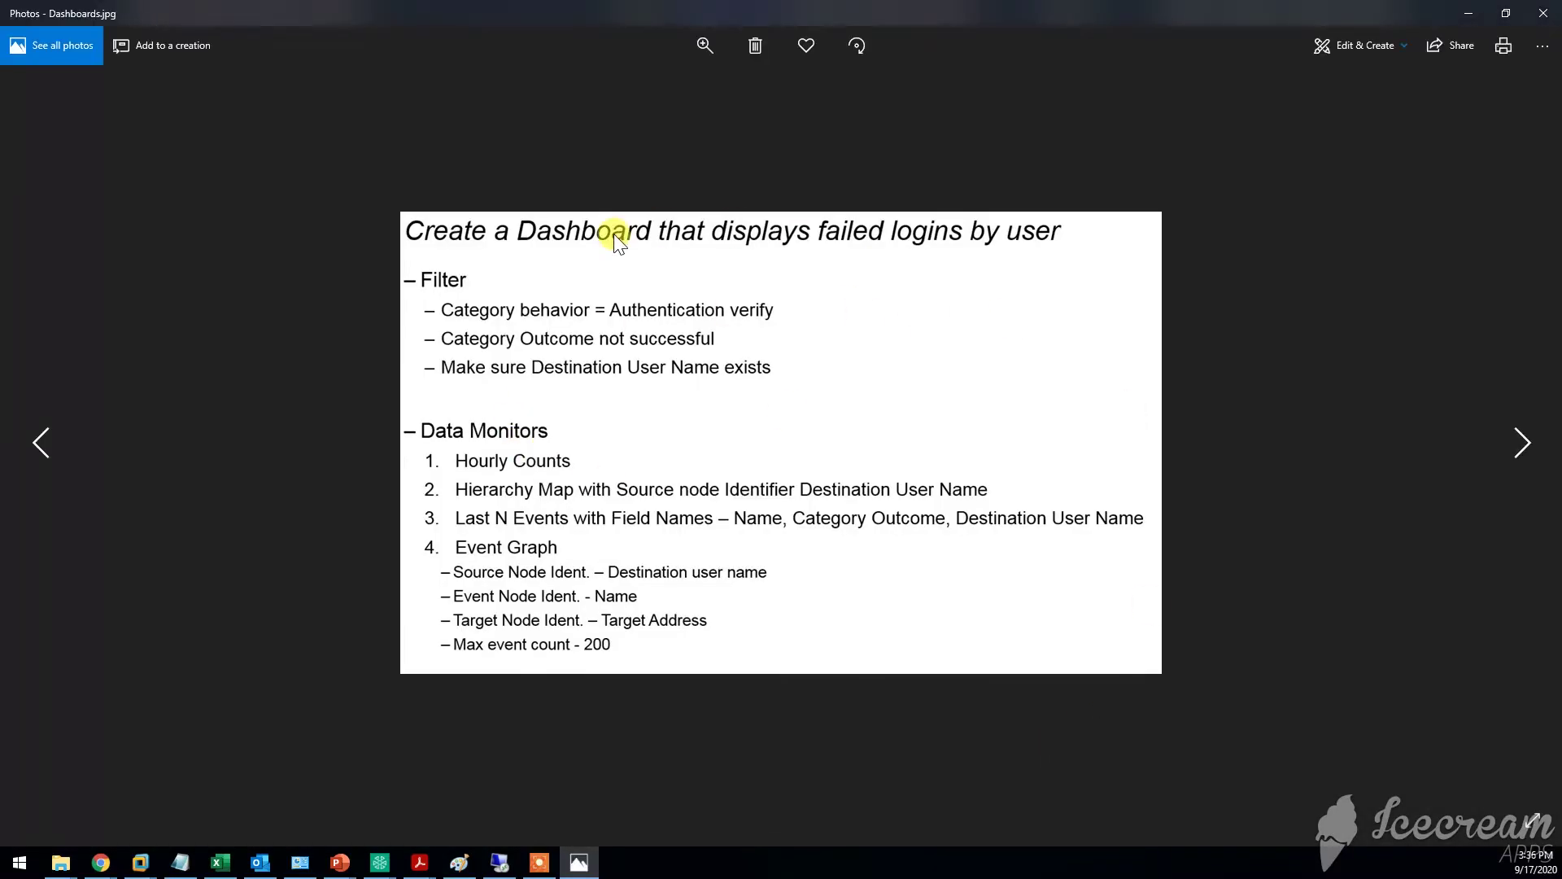
pyautogui.click(702, 45)
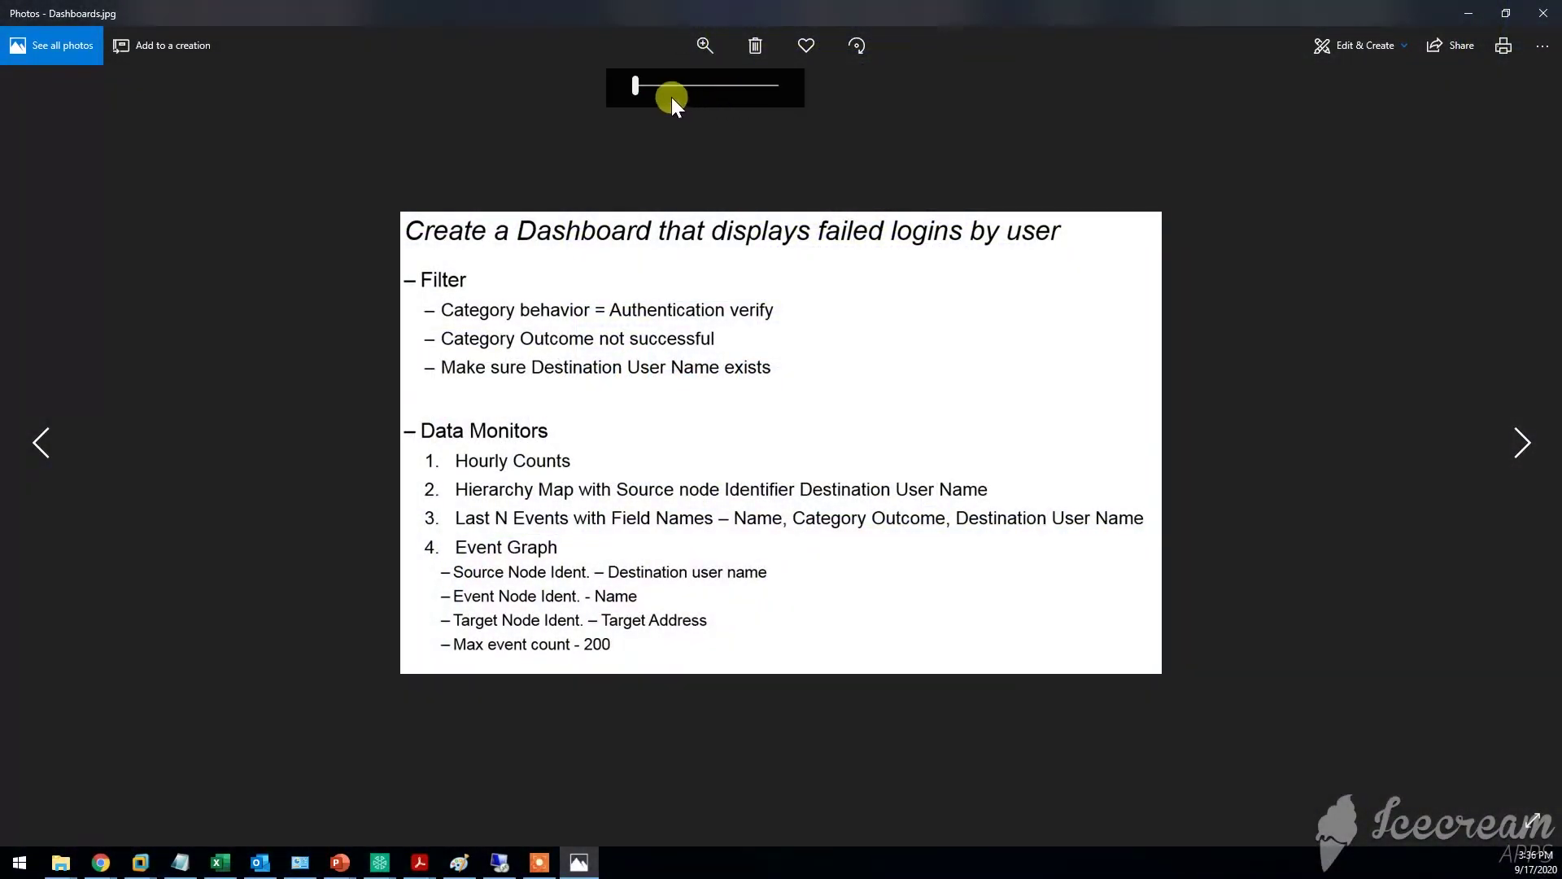
pyautogui.moveTo(641, 86); pyautogui.dragTo(651, 86)
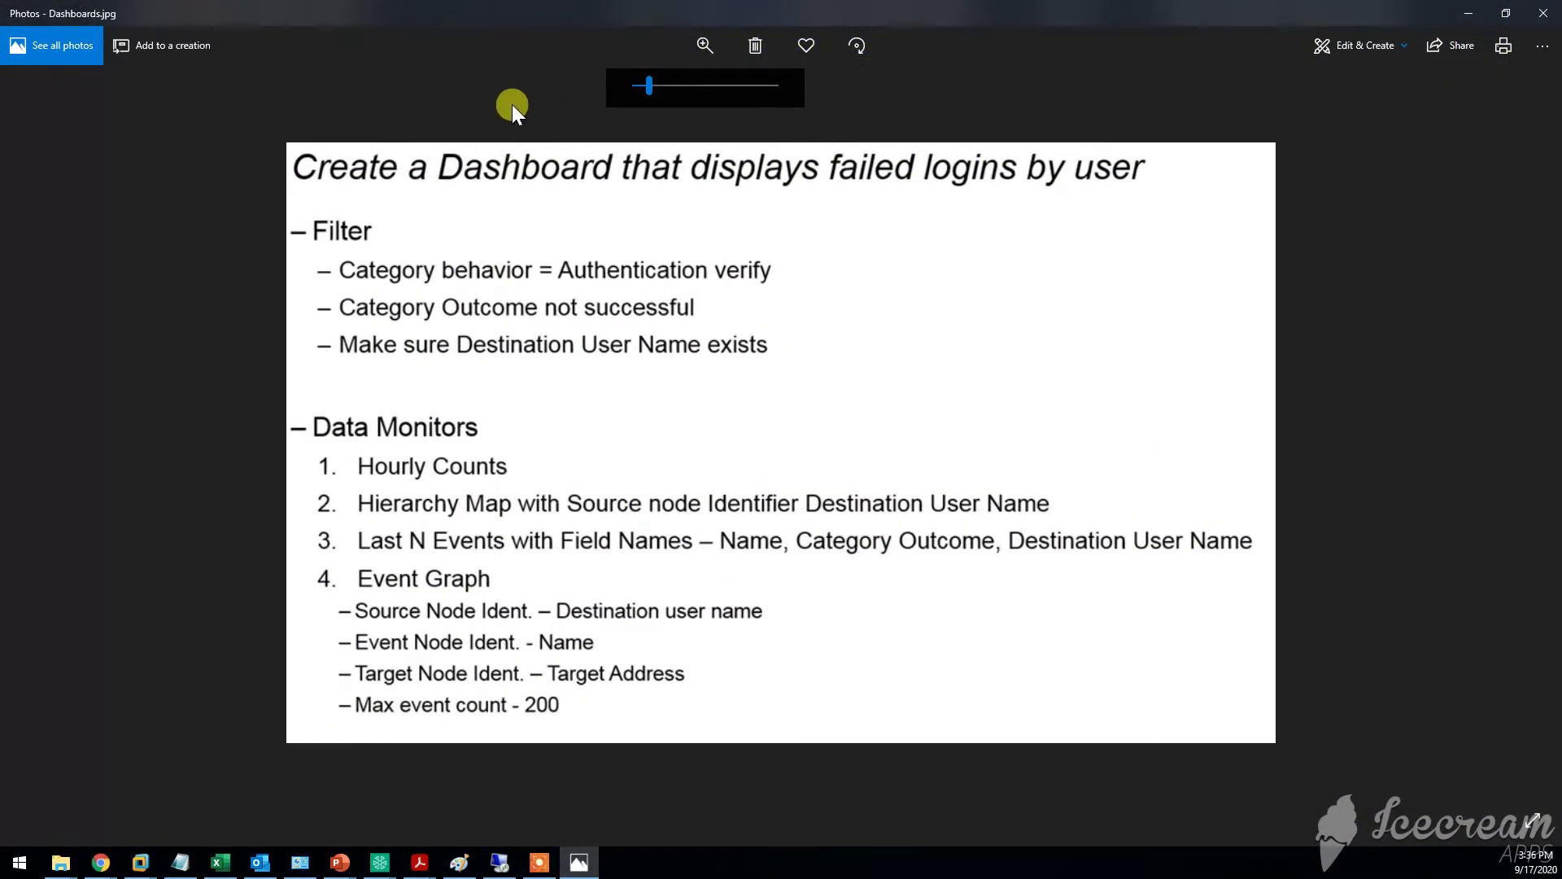
pyautogui.scroll(-2, 403, 176)
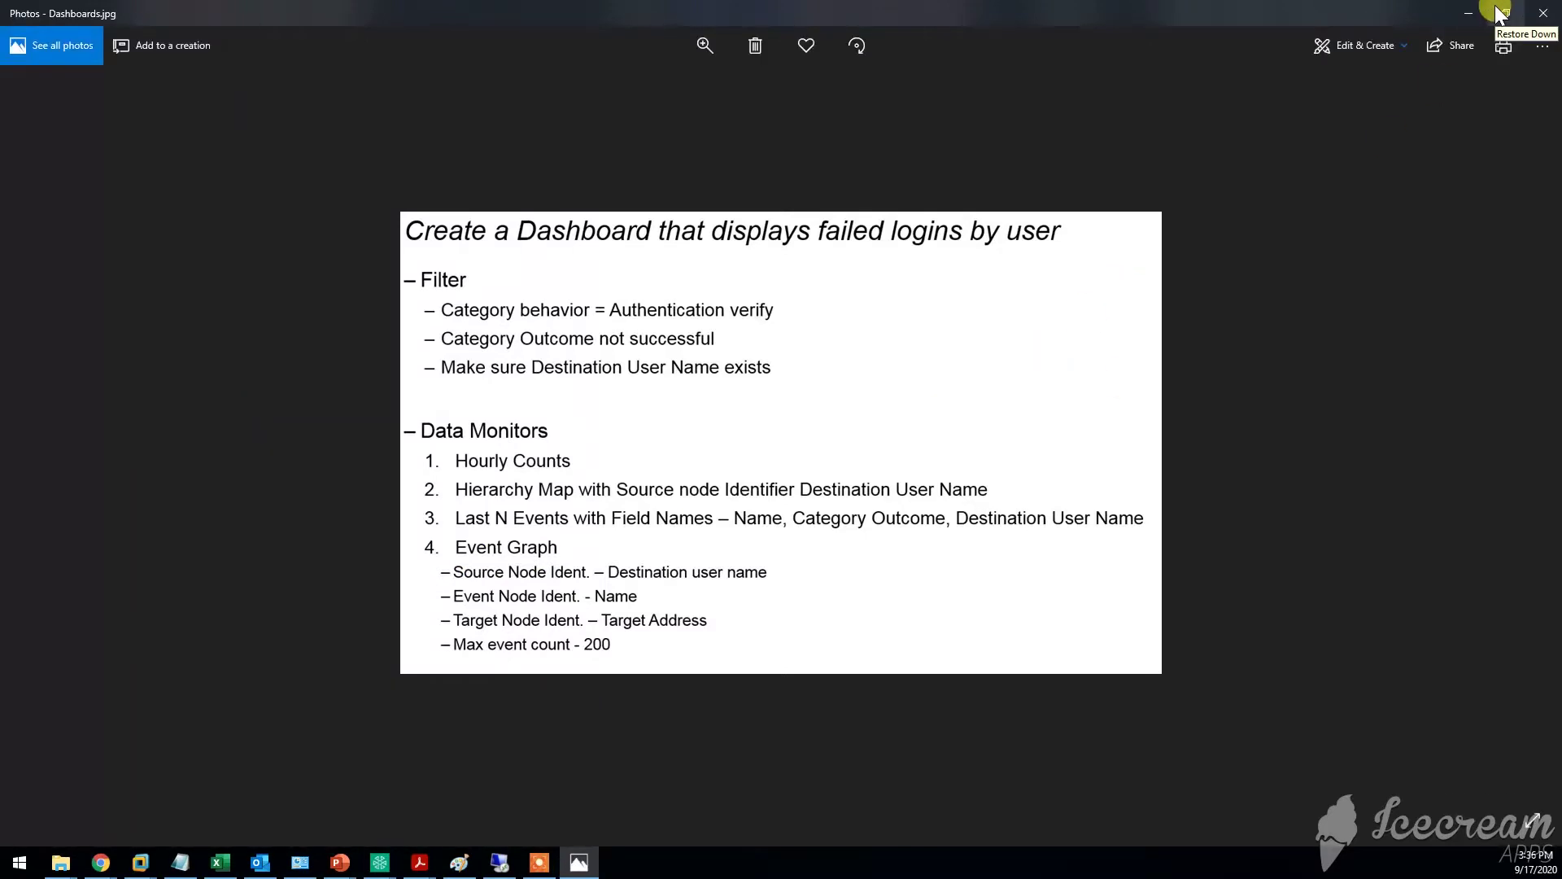
pyautogui.click(1463, 12)
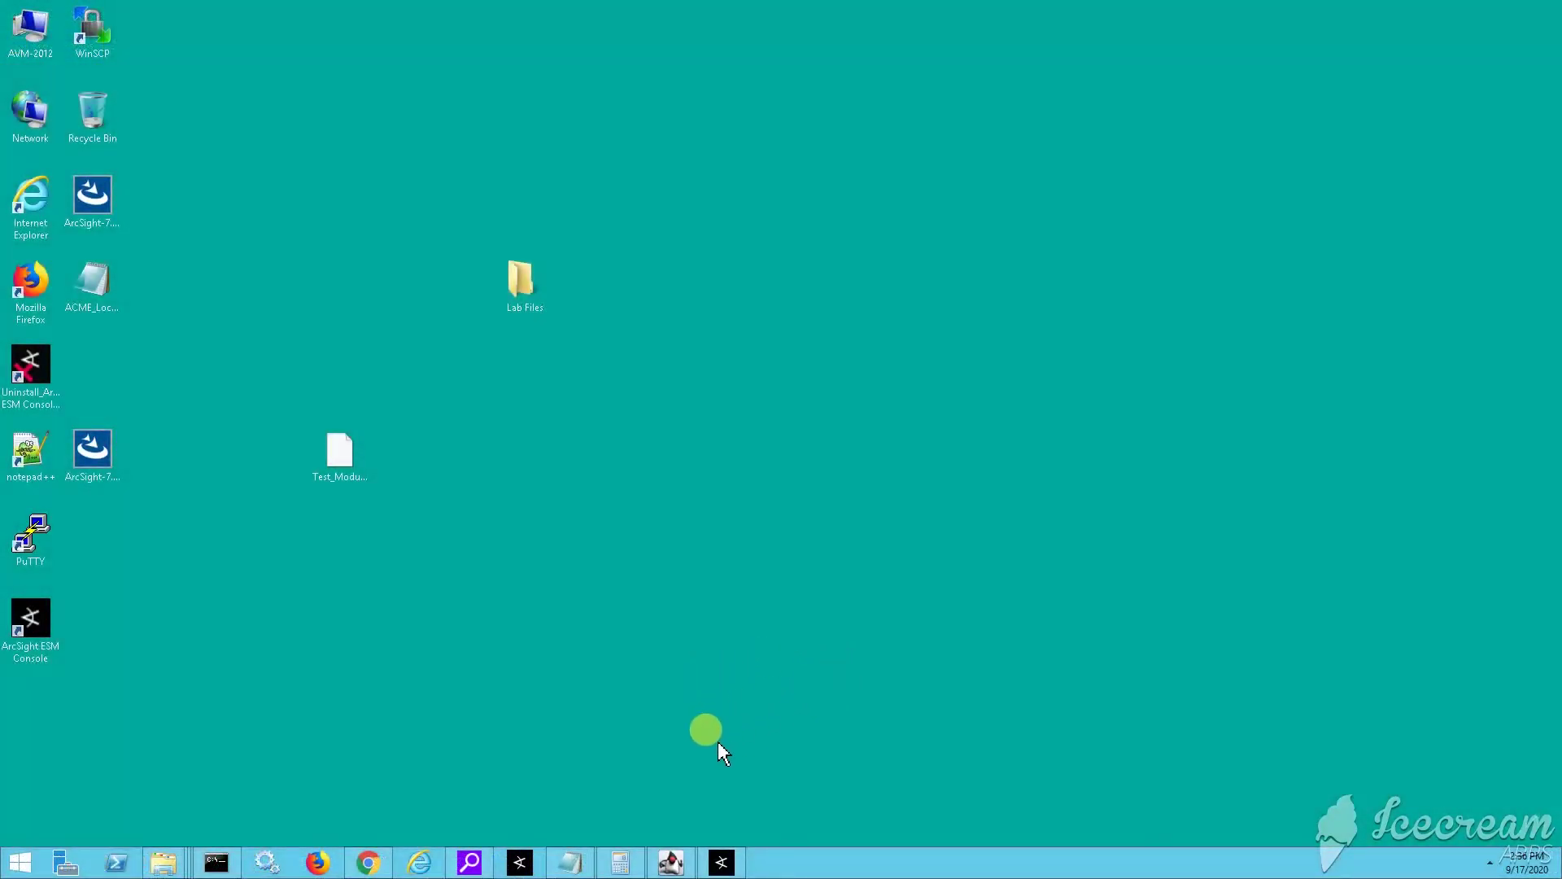
# - Bring ArcSight Console forward and switch the Navigator to Filters
pyautogui.click(721, 862)
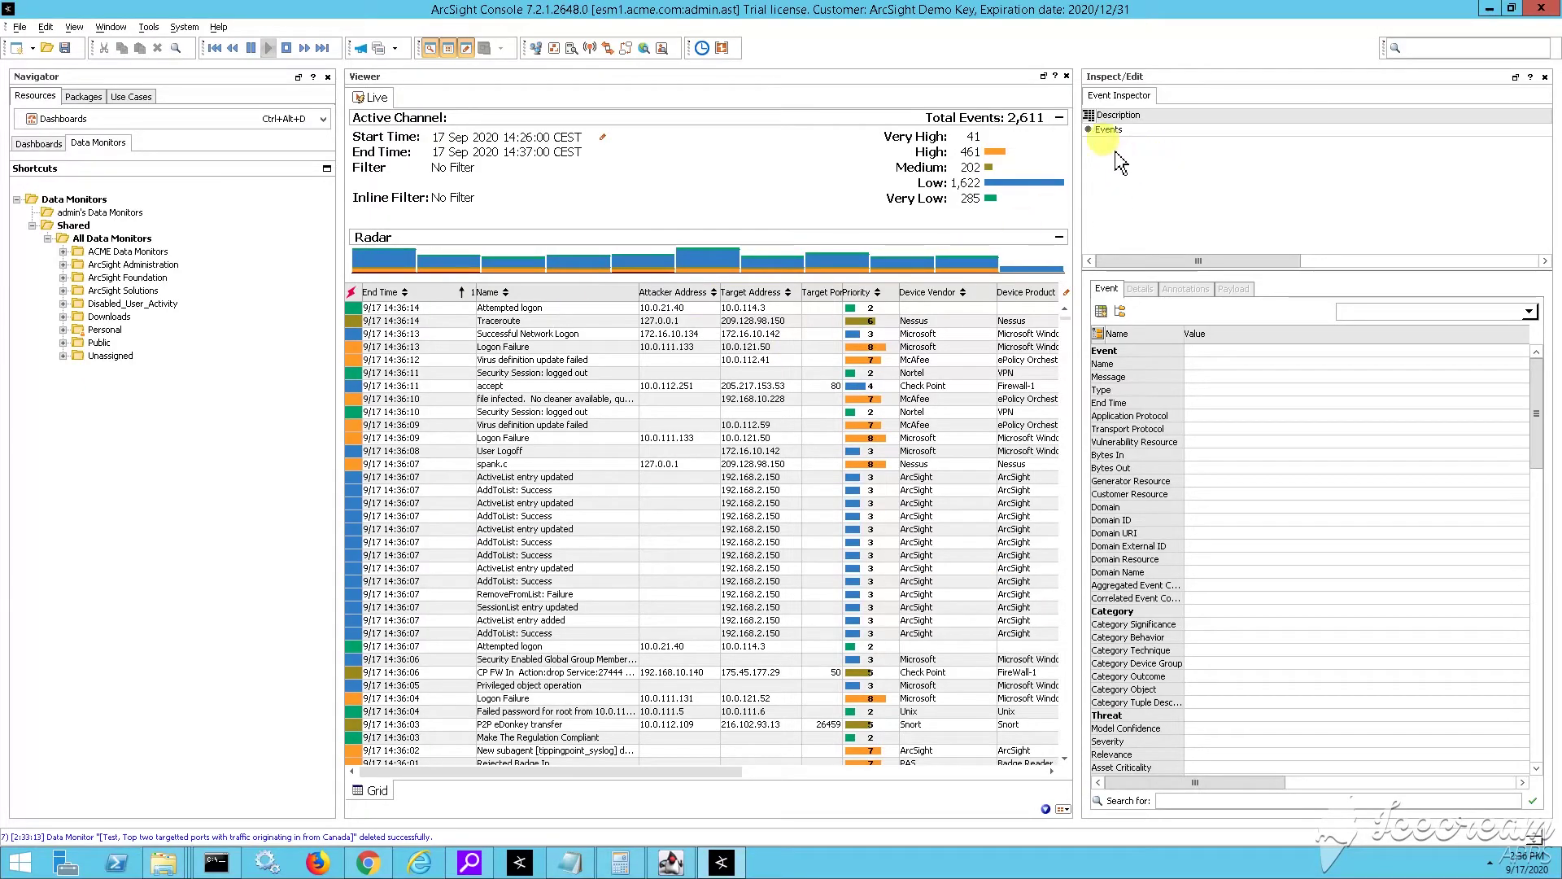
pyautogui.click(104, 119)
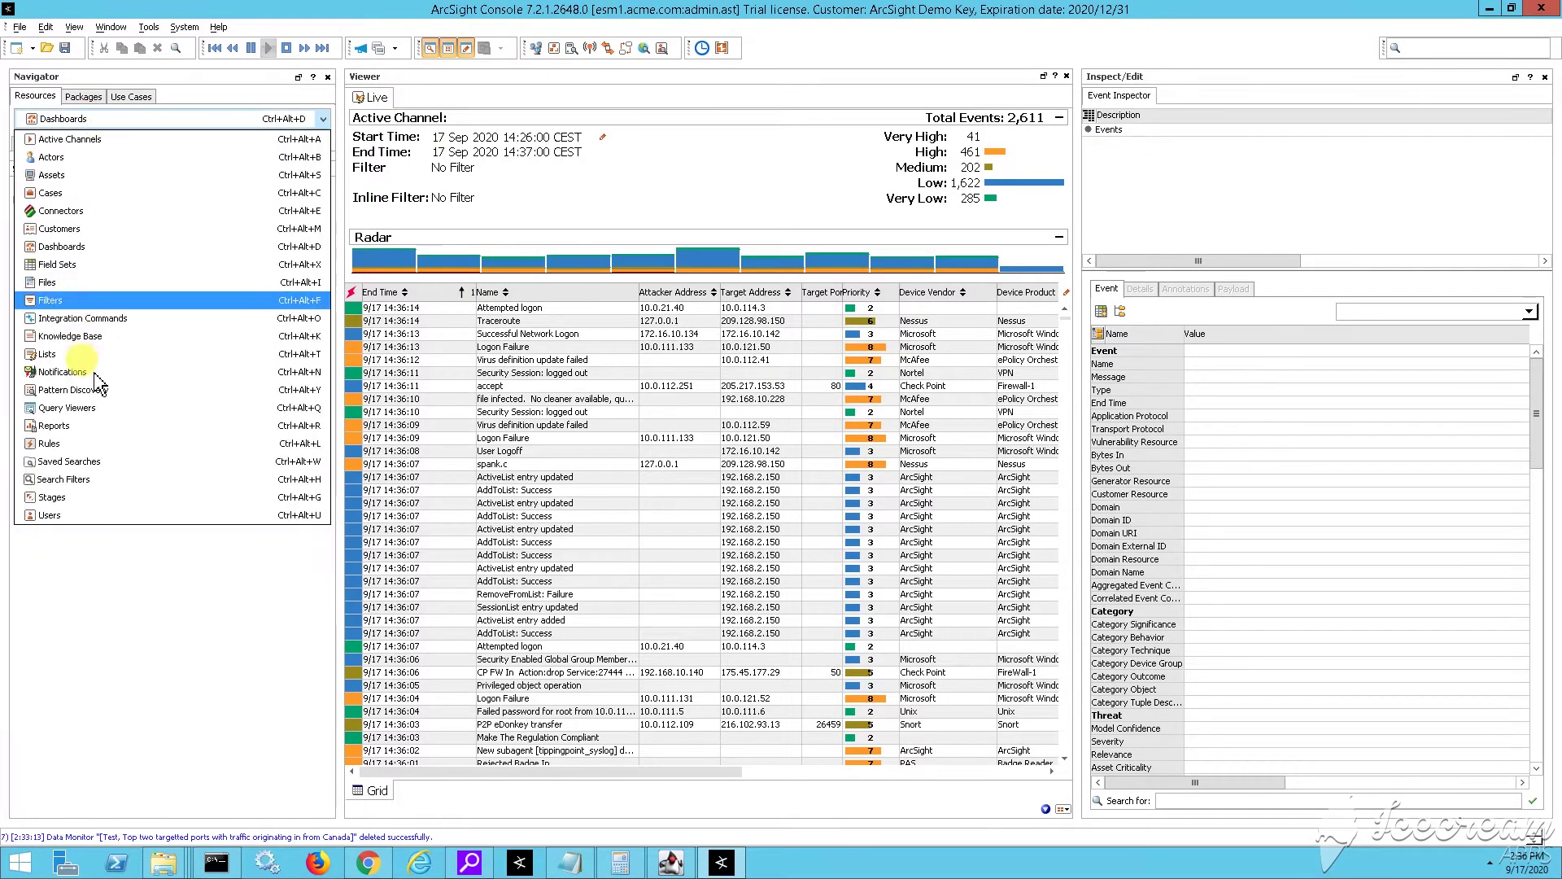
pyautogui.click(55, 300)
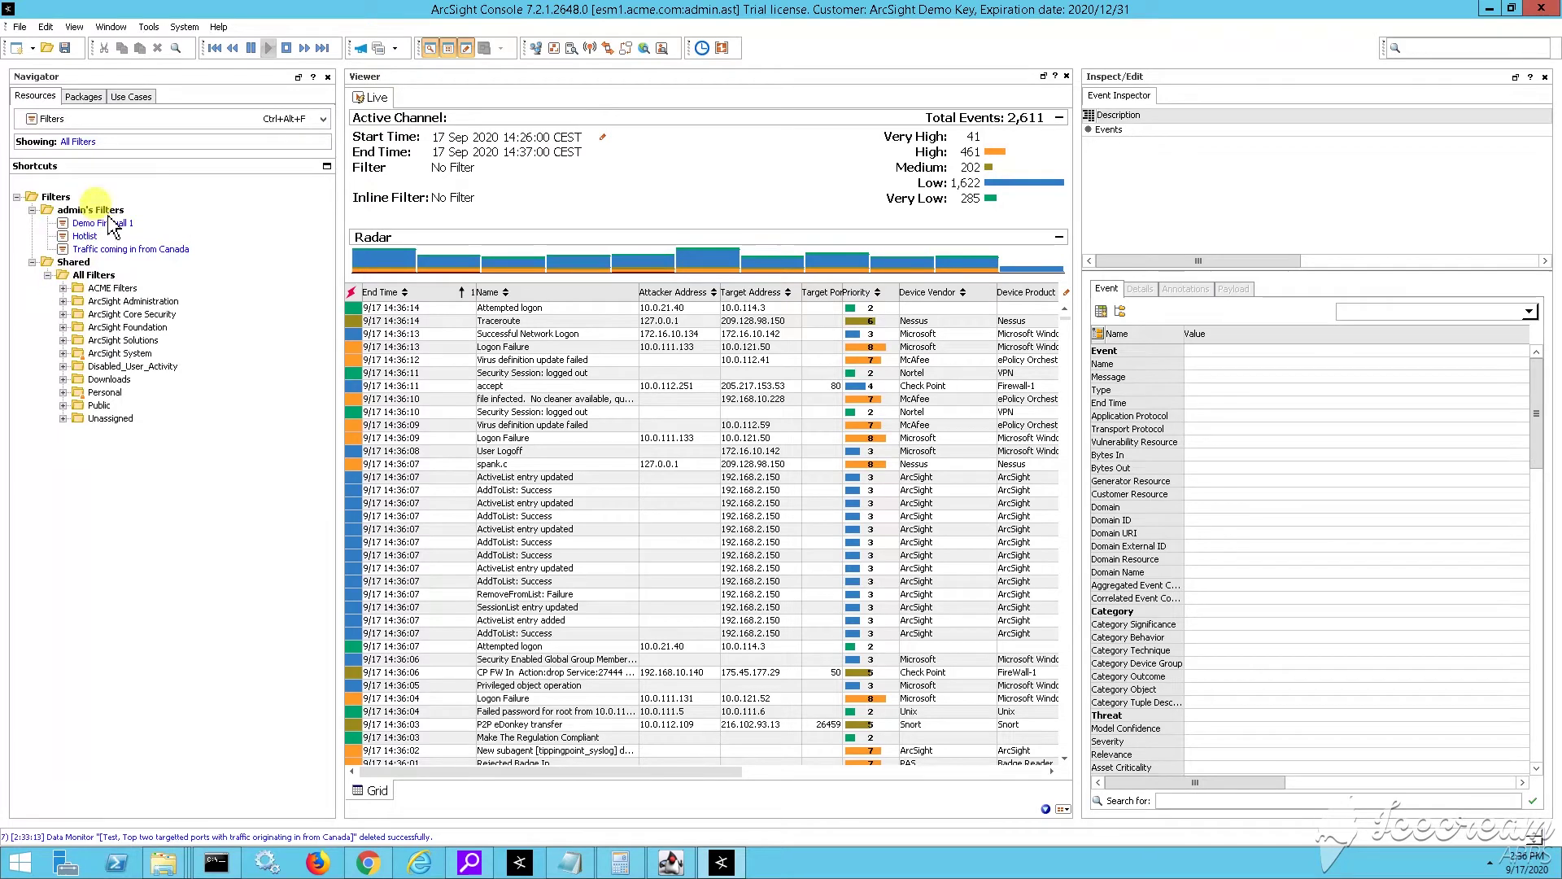
# - Delete the Demo Firewall 1 and Traffic coming in from Canada filters, keeping Hotlist
pyautogui.click(111, 225)
pyautogui.keyDown('shift'); pyautogui.click(131, 249); pyautogui.keyUp('shift')
pyautogui.rightClick(97, 225)
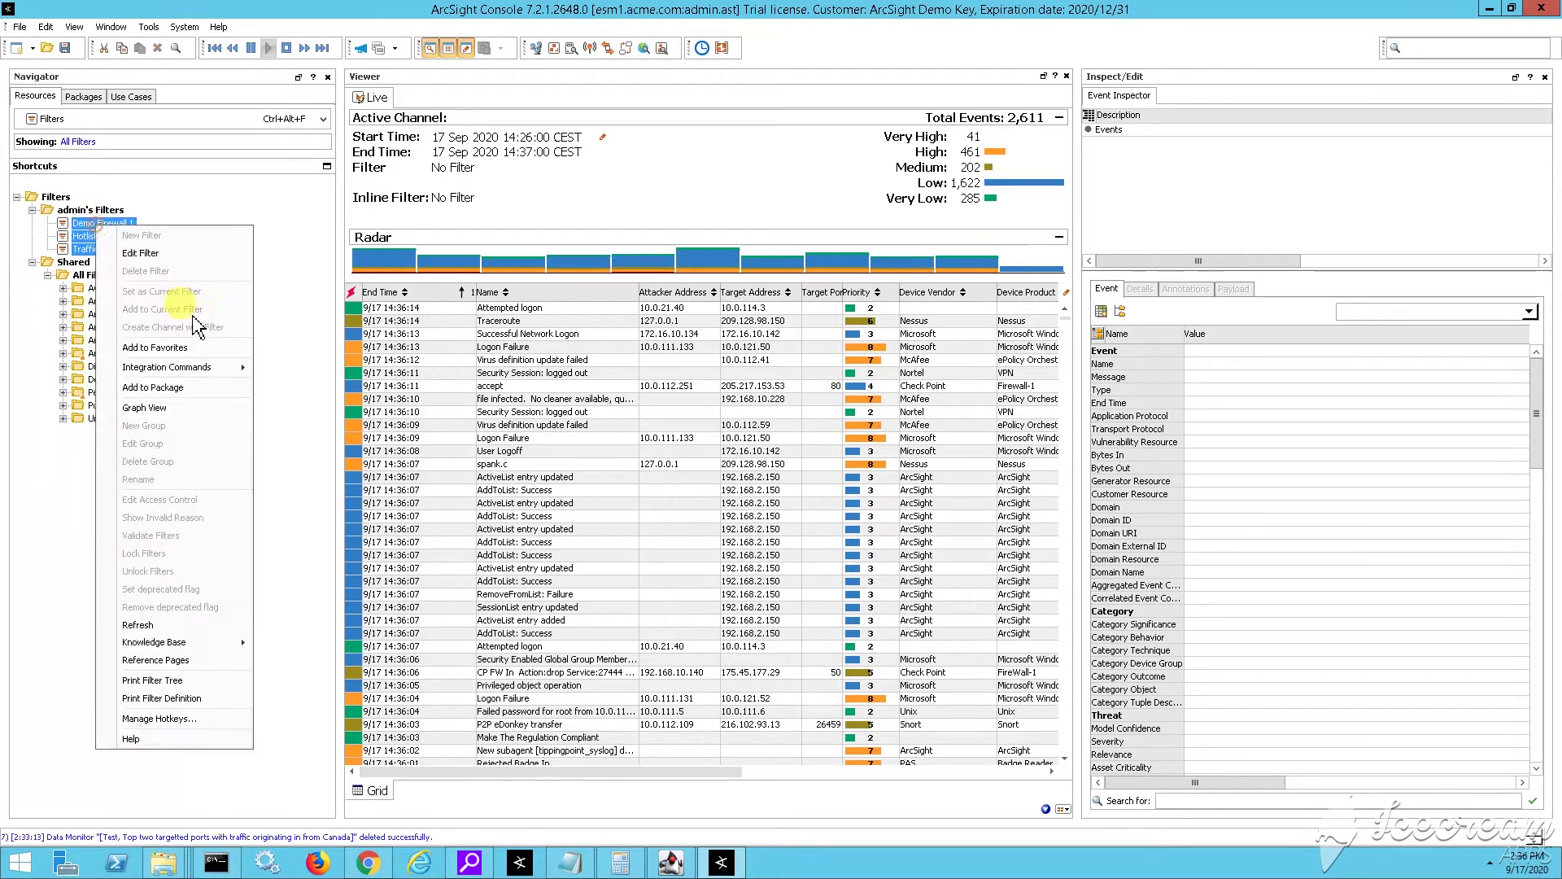
pyautogui.click(301, 218)
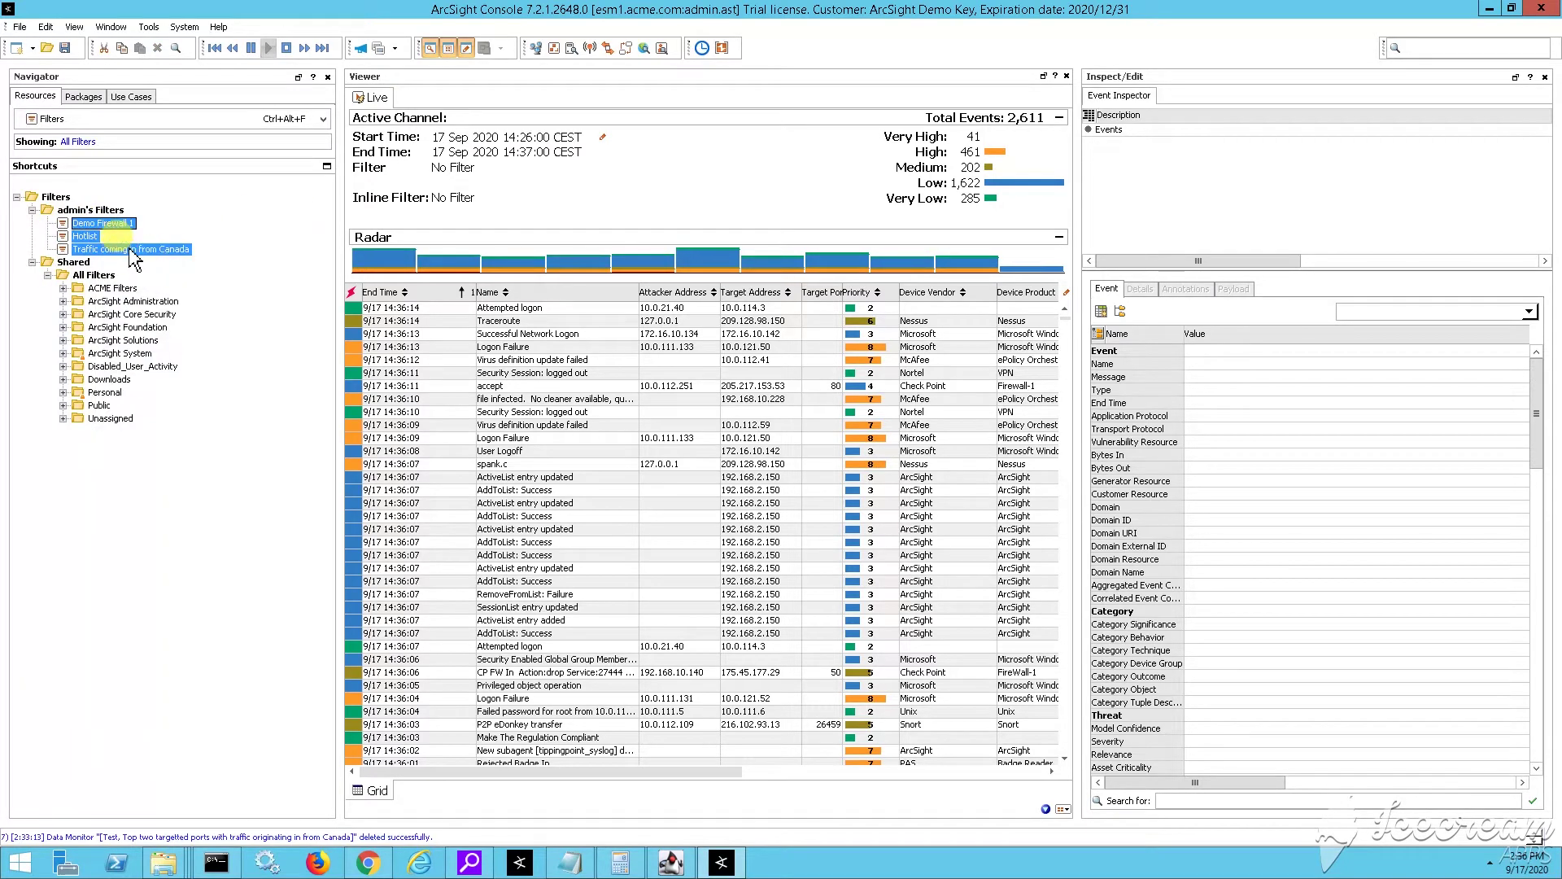
pyautogui.click(130, 249)
pyautogui.rightClick(121, 227)
pyautogui.click(175, 259)
pyautogui.click(756, 448)
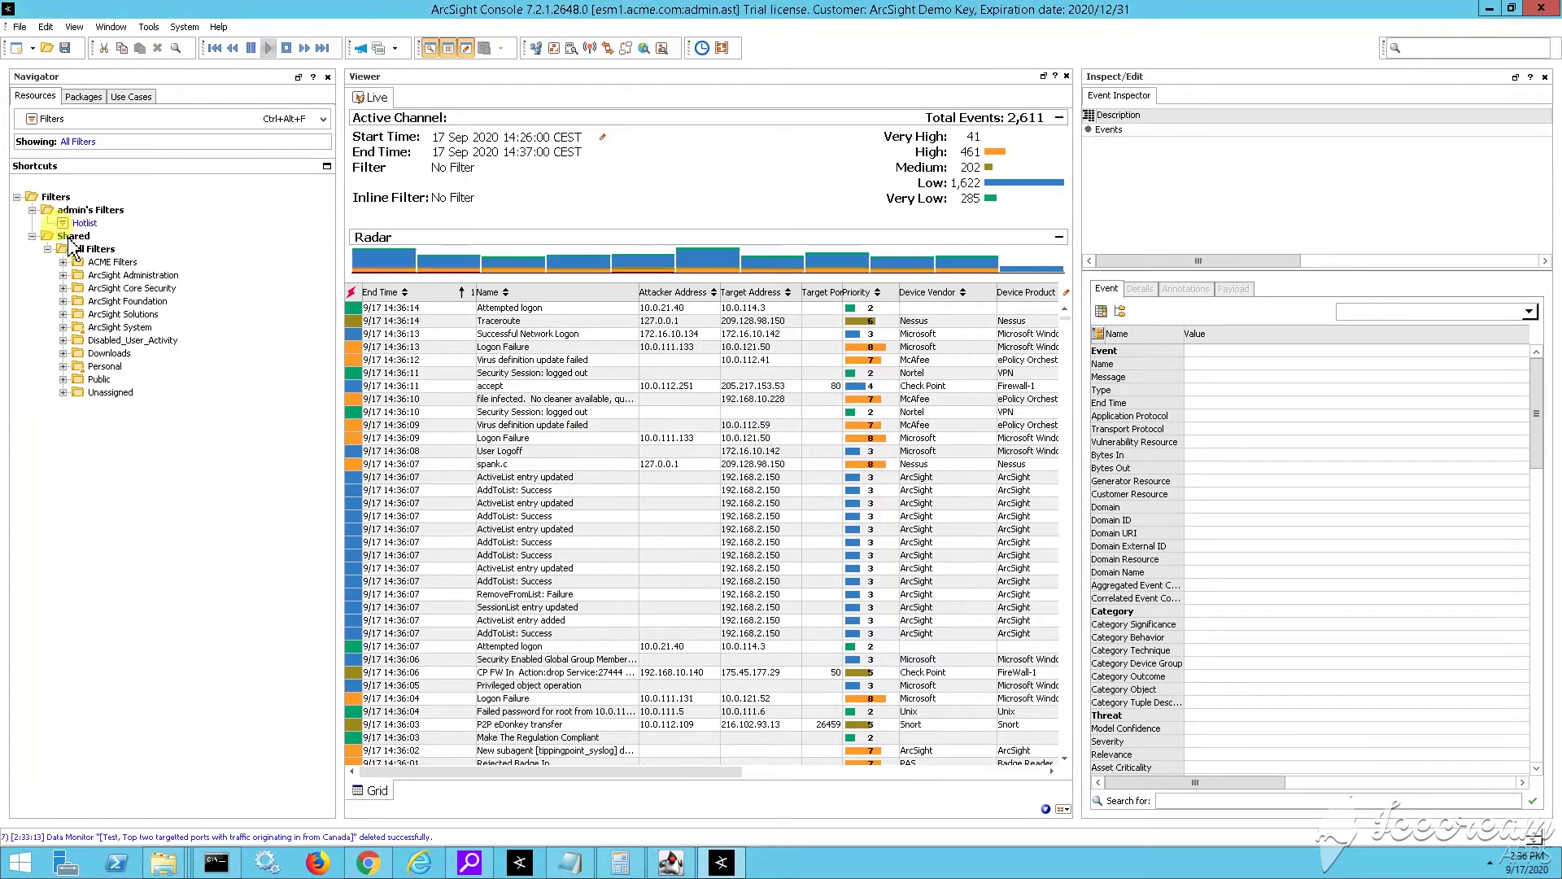
# - Create a new filter in admin's Filters named Failed Logins by User
pyautogui.rightClick(96, 211)
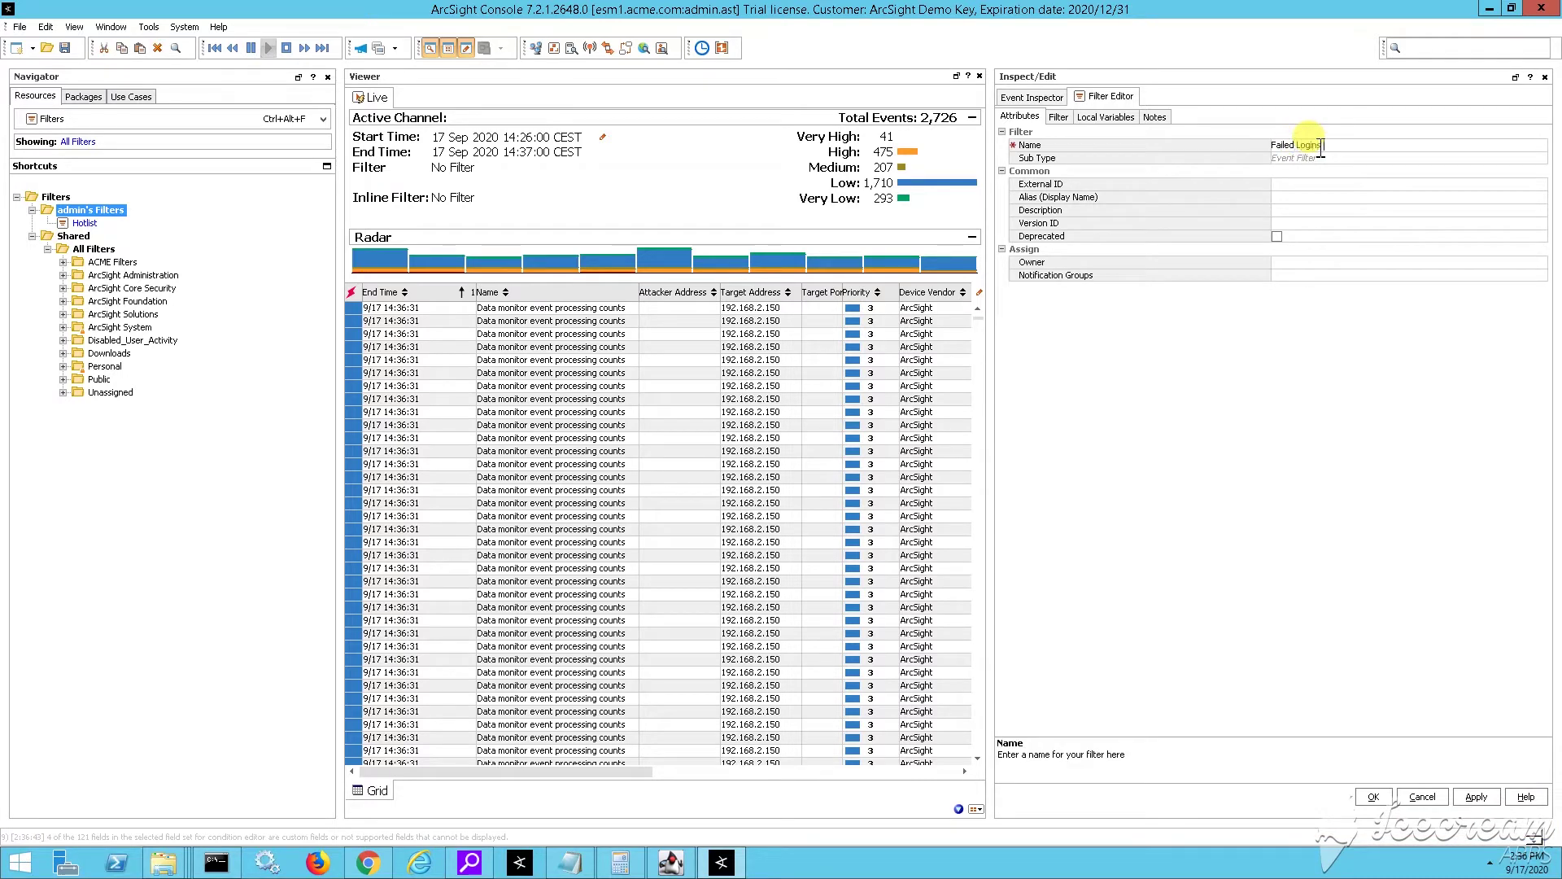
pyautogui.write('ser')
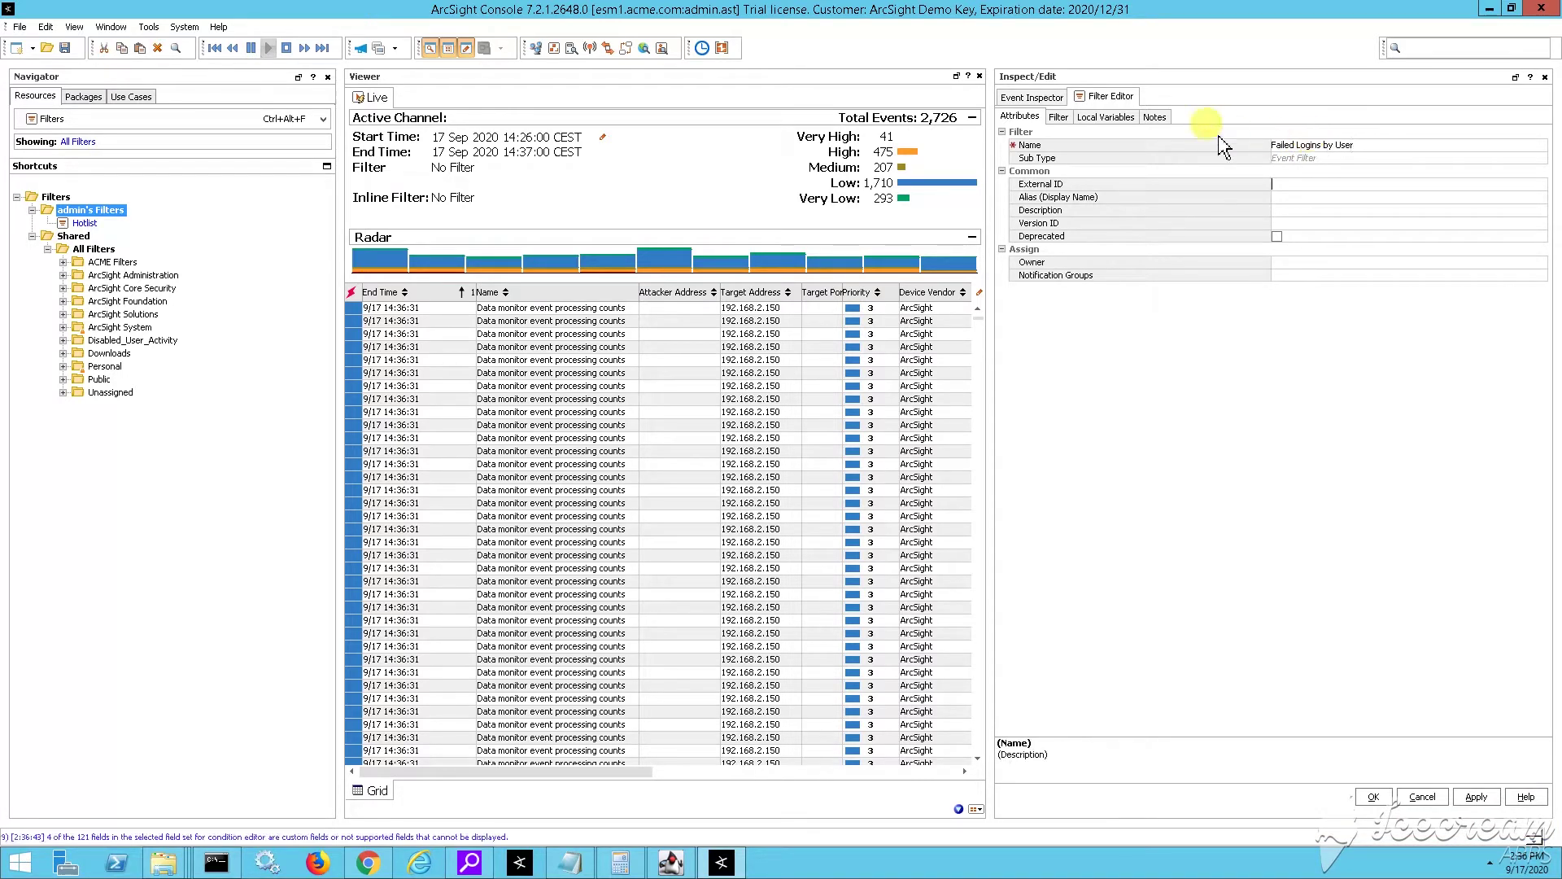
pyautogui.click(1058, 117)
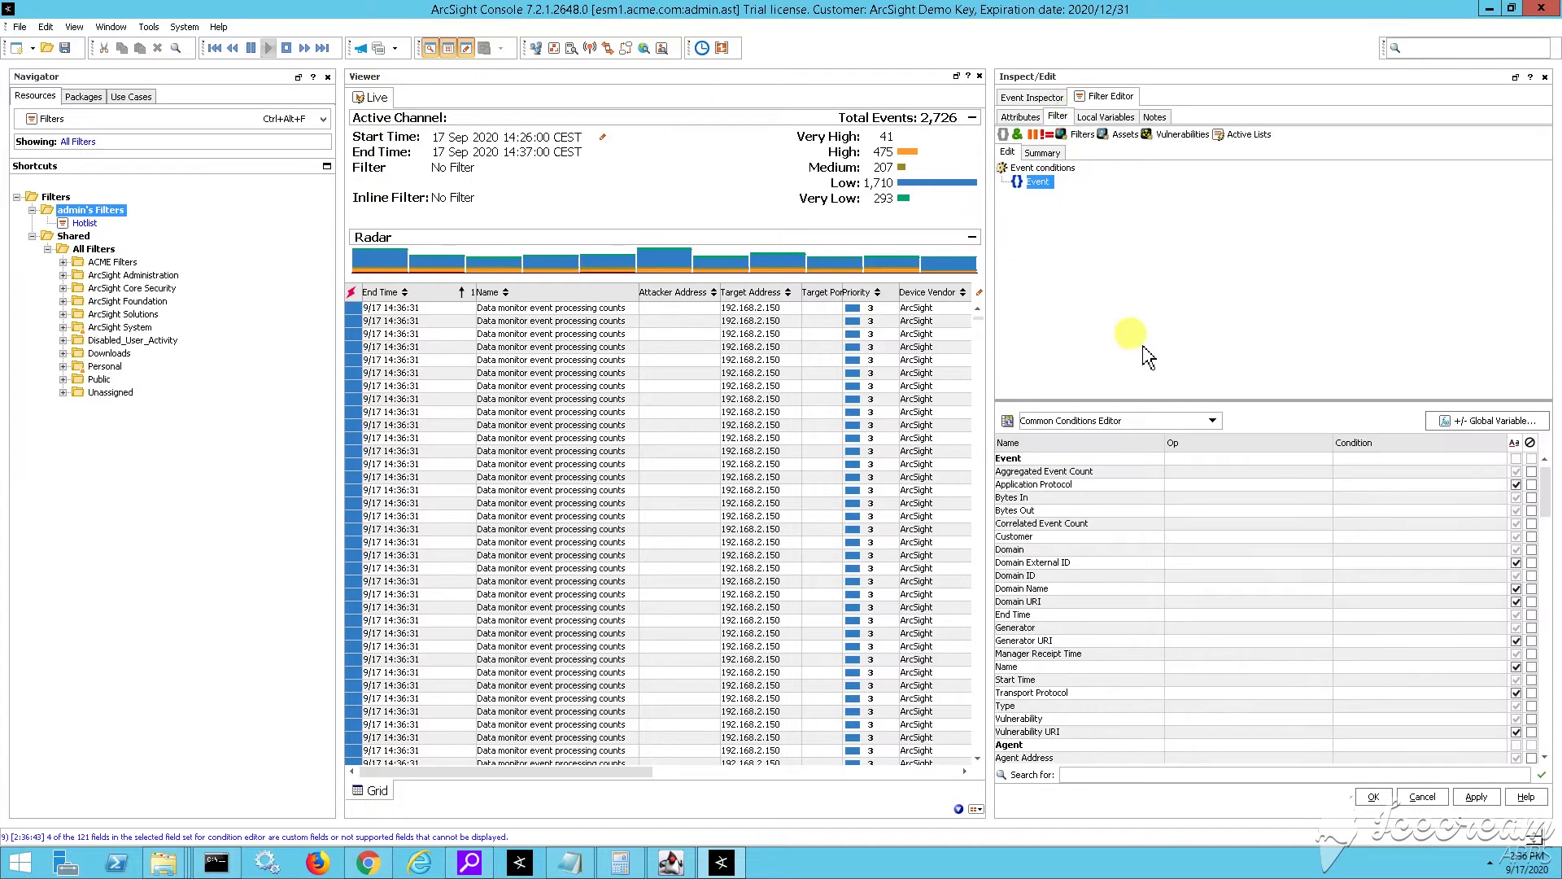
pyautogui.moveTo(997, 199); pyautogui.dragTo(1124, 200)
# - Add the condition Category Behavior = /Authentication/Verify
pyautogui.rightClick(1180, 181)
pyautogui.moveTo(1236, 188)
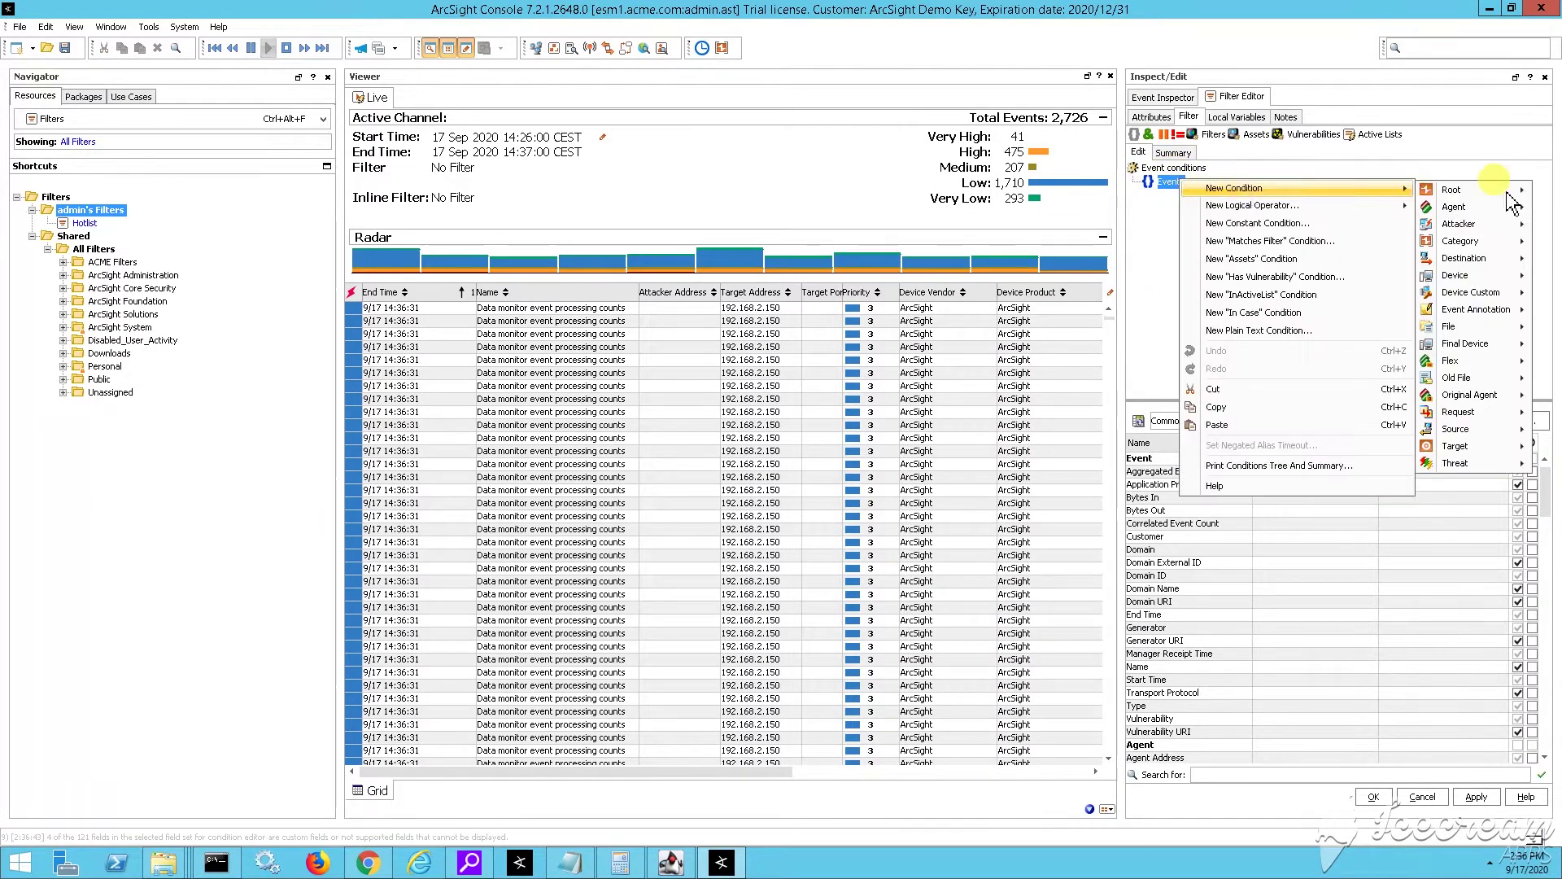
pyautogui.moveTo(1480, 242)
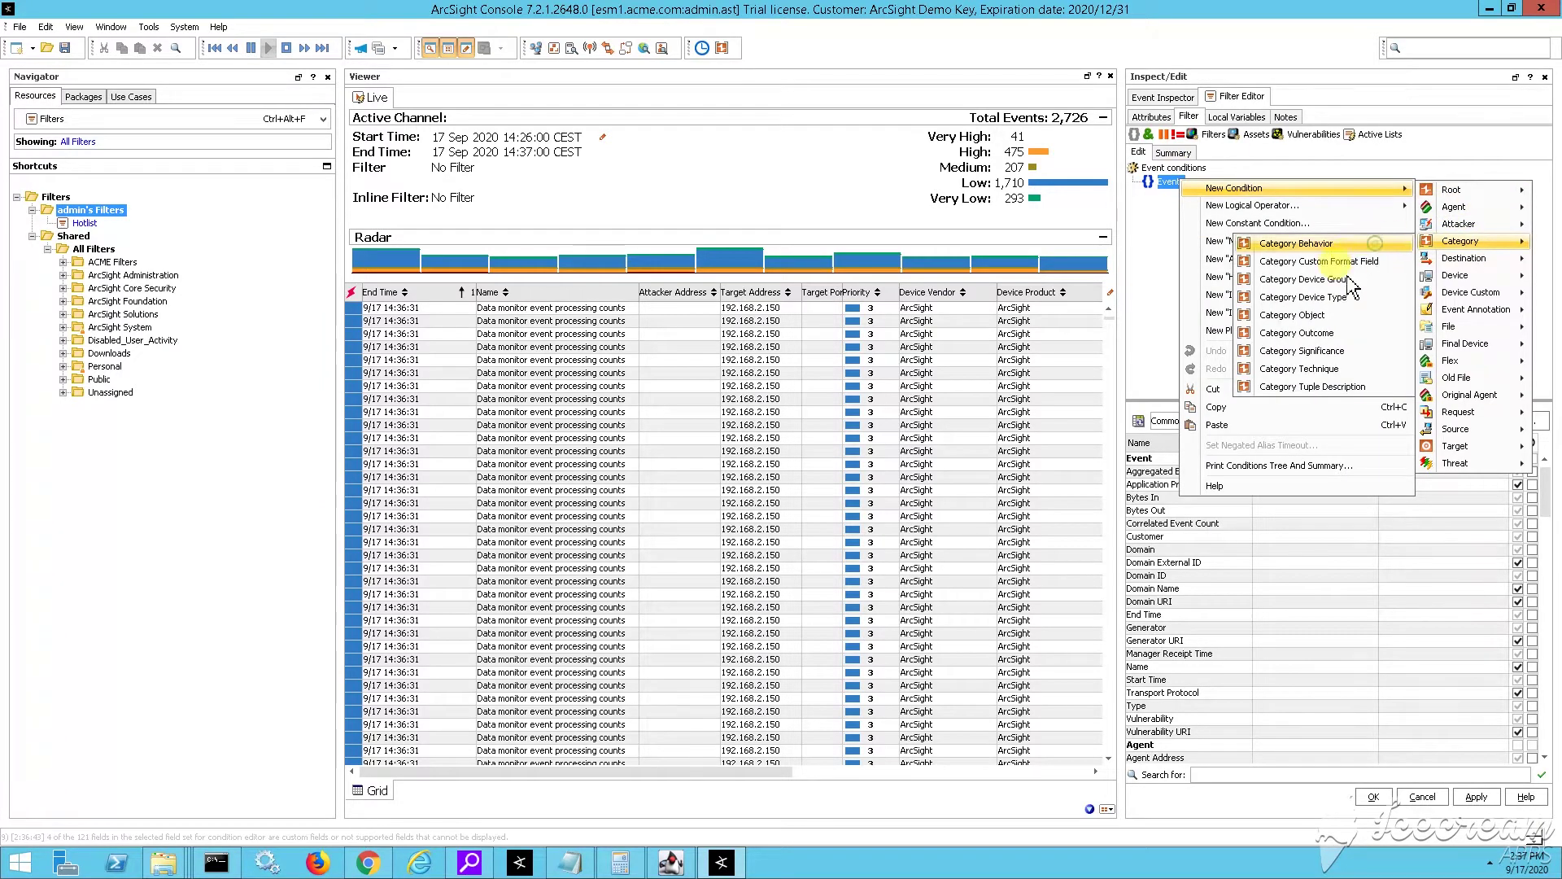
pyautogui.click(1302, 243)
pyautogui.moveTo(1125, 227); pyautogui.dragTo(988, 215)
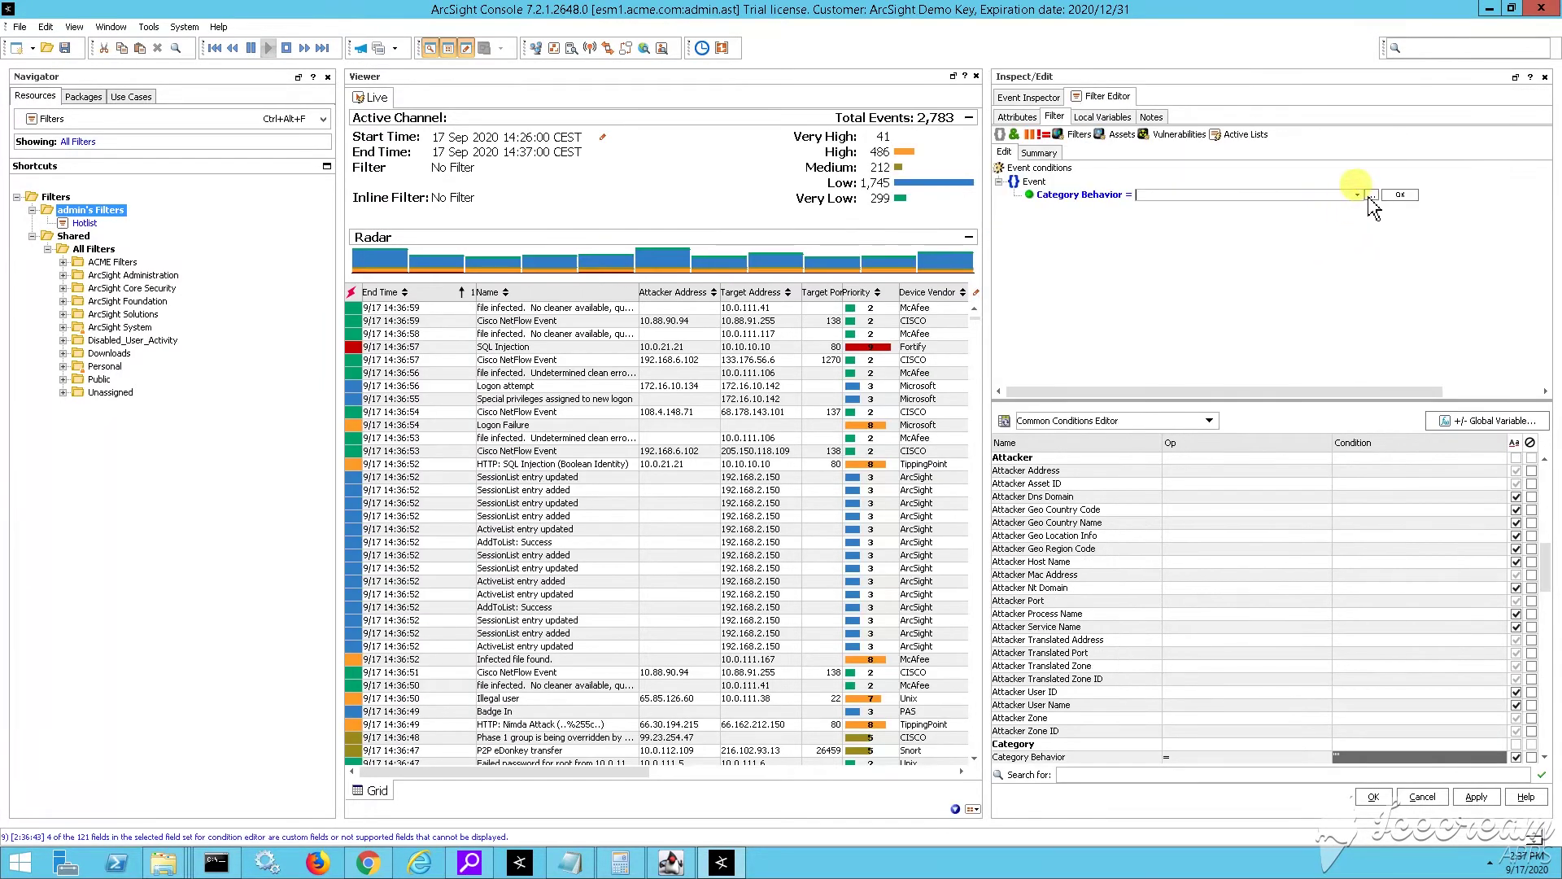
pyautogui.click(1357, 195)
pyautogui.click(1223, 310)
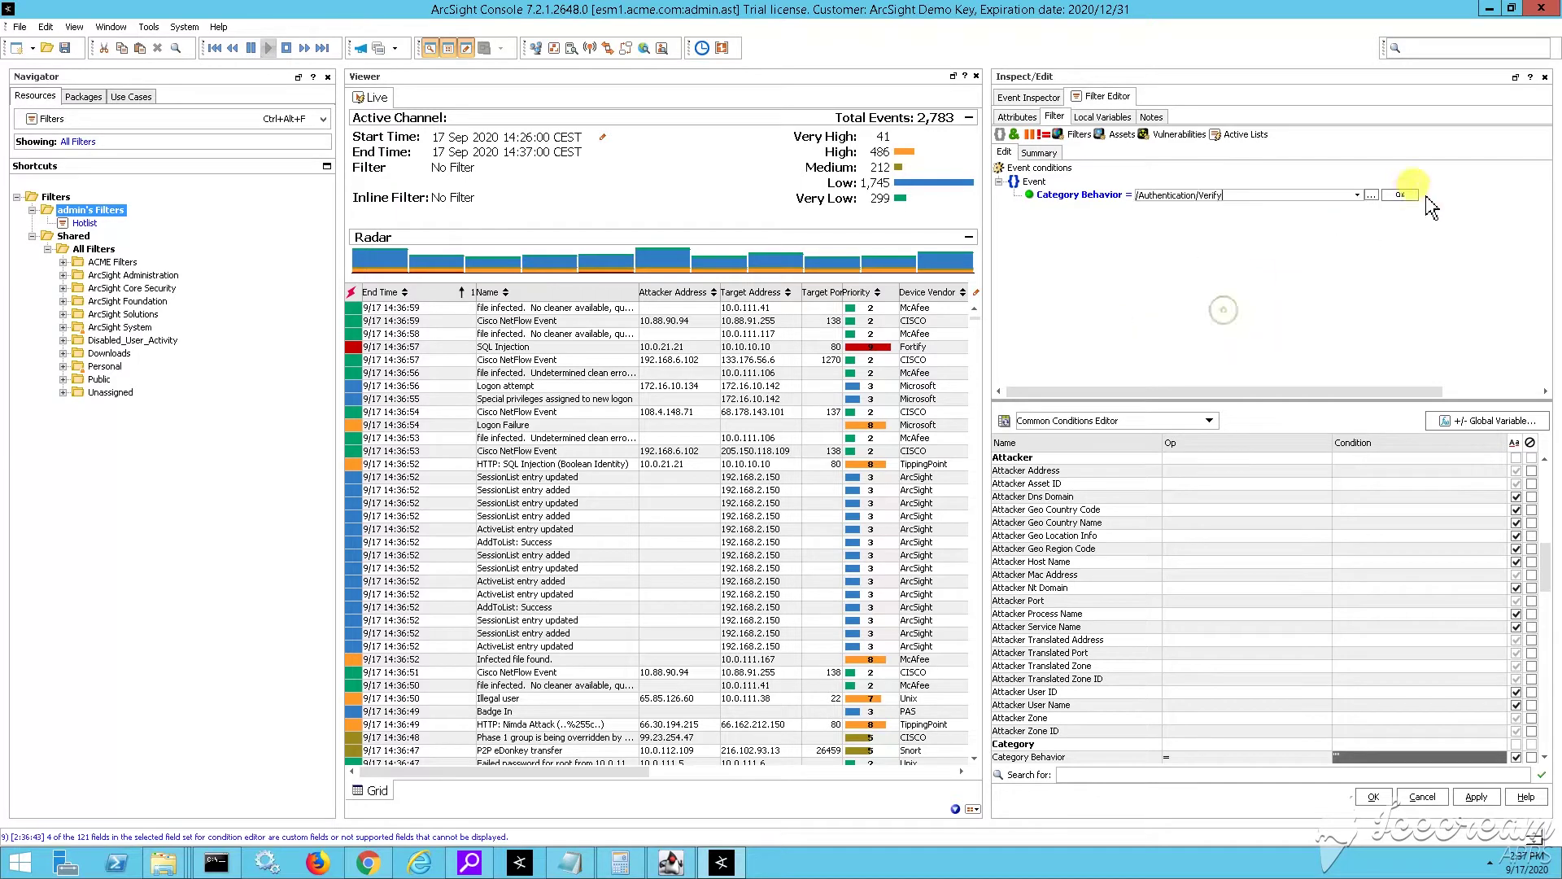
pyautogui.click(1401, 195)
# - Add the condition Category Outcome = /Failure
pyautogui.rightClick(1046, 184)
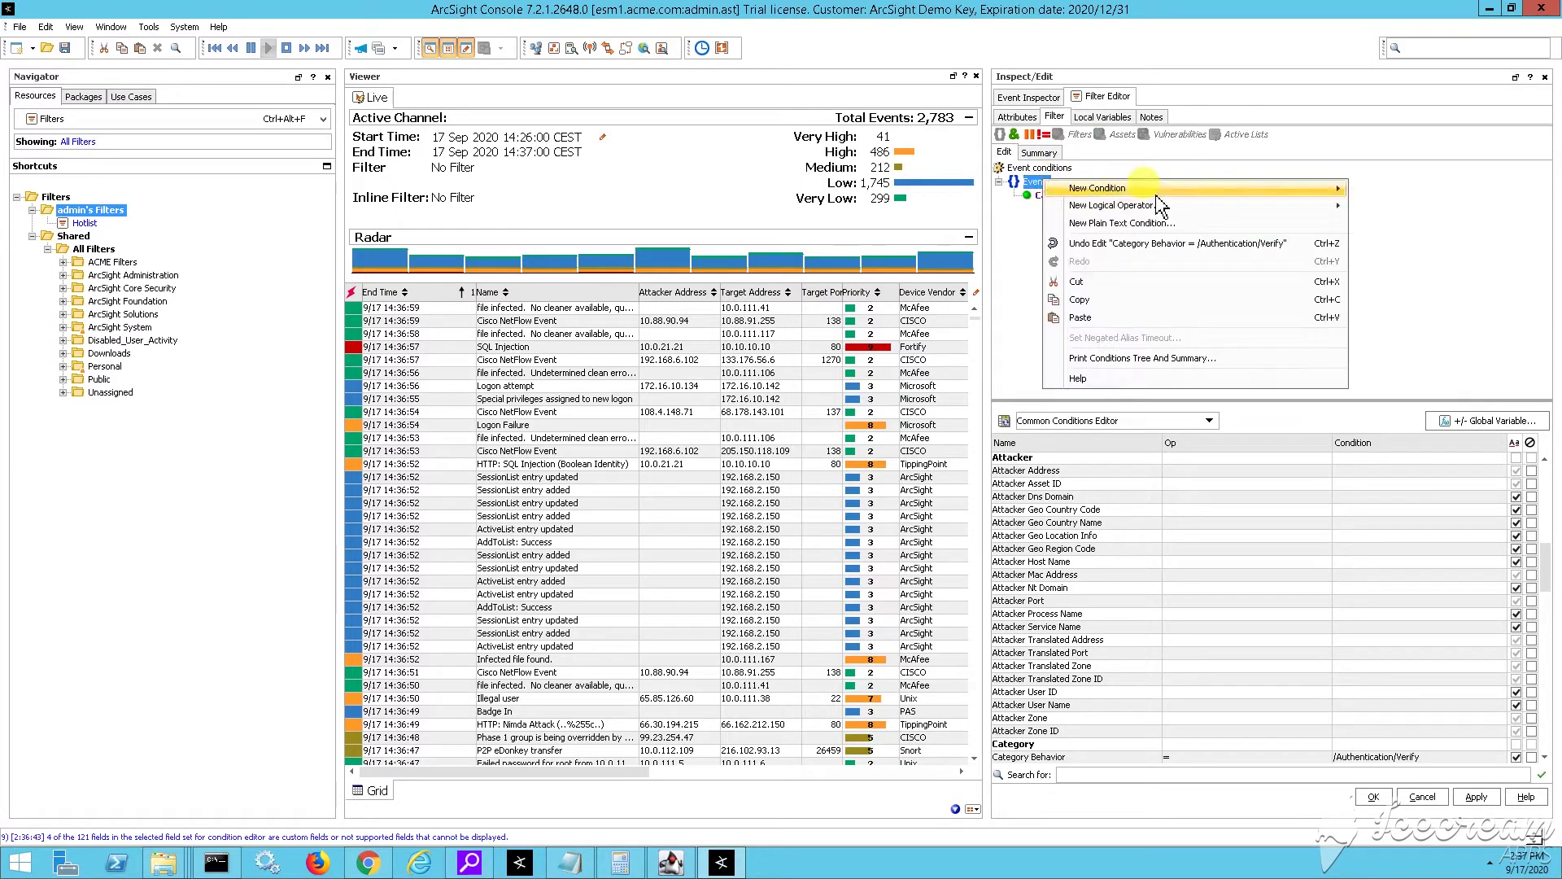
pyautogui.moveTo(1163, 189)
pyautogui.moveTo(1420, 241)
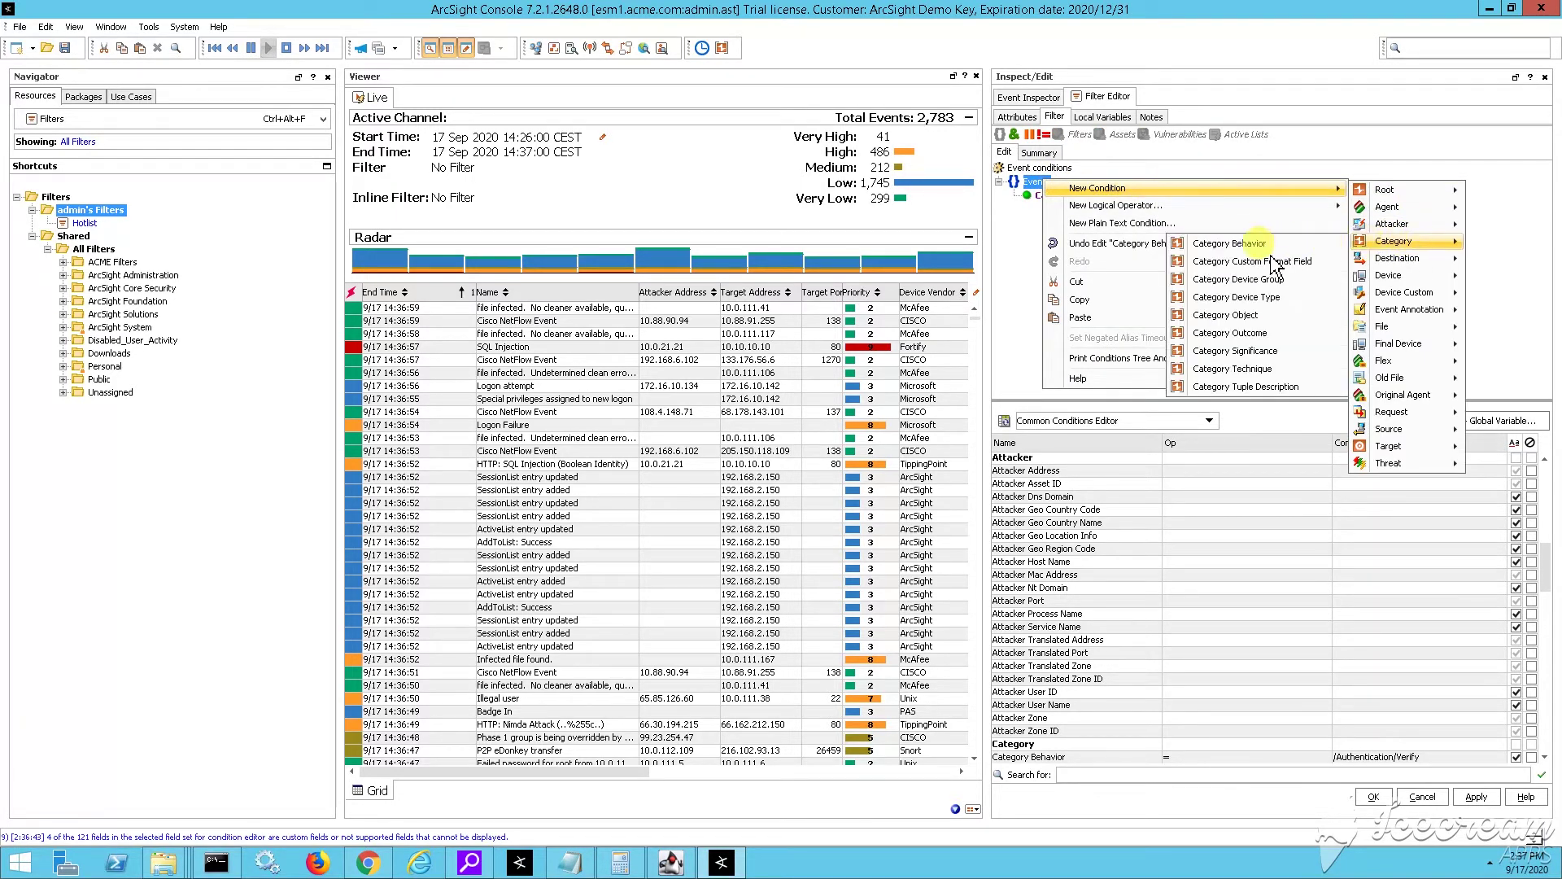
pyautogui.click(1261, 332)
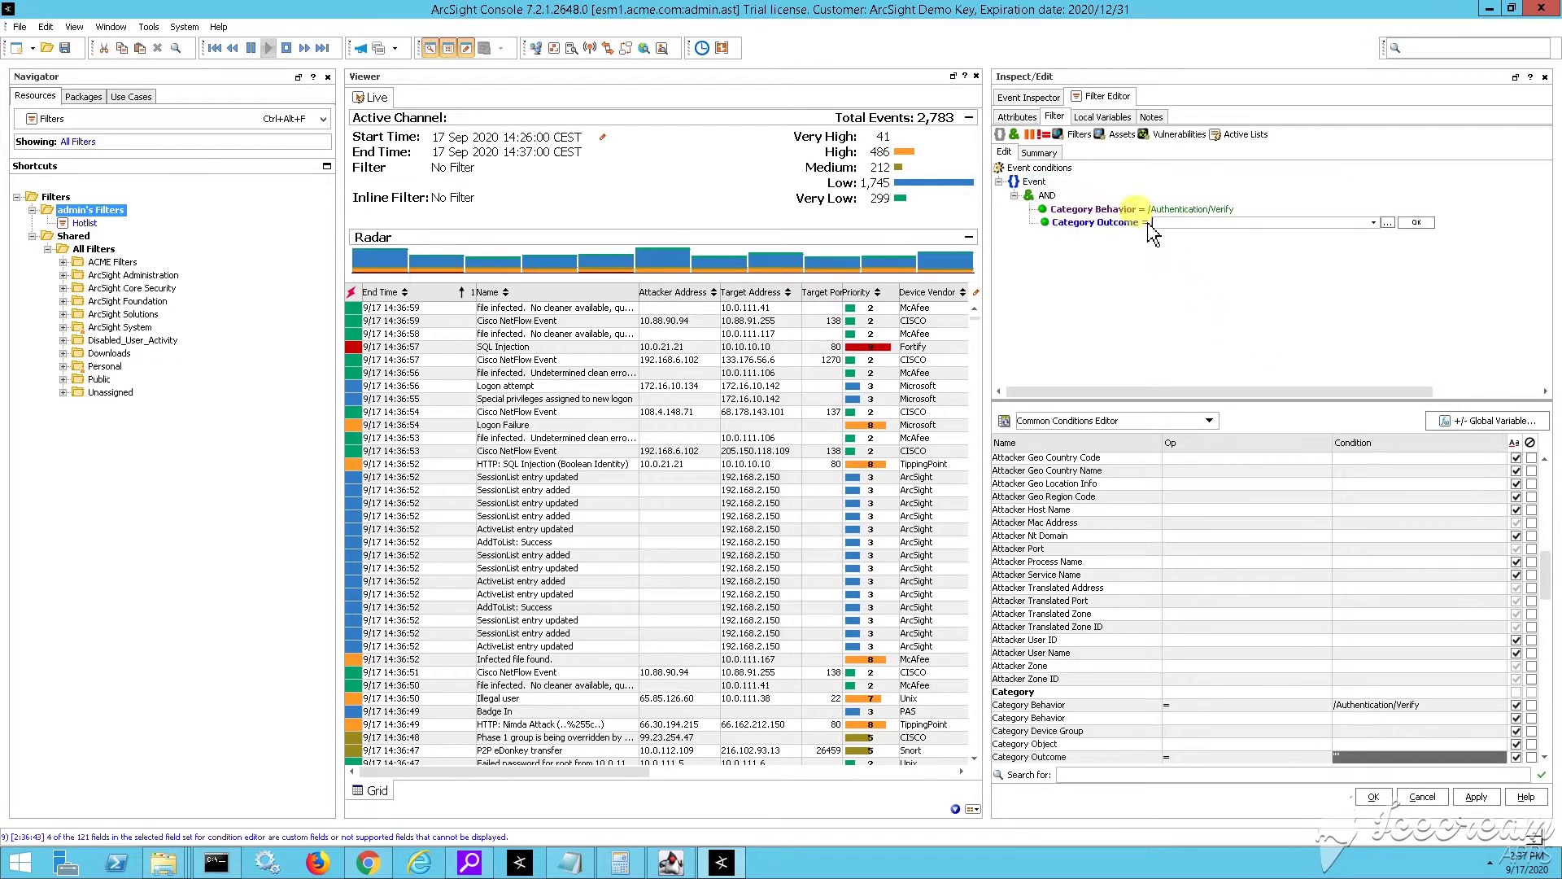
pyautogui.click(1374, 222)
pyautogui.click(1253, 262)
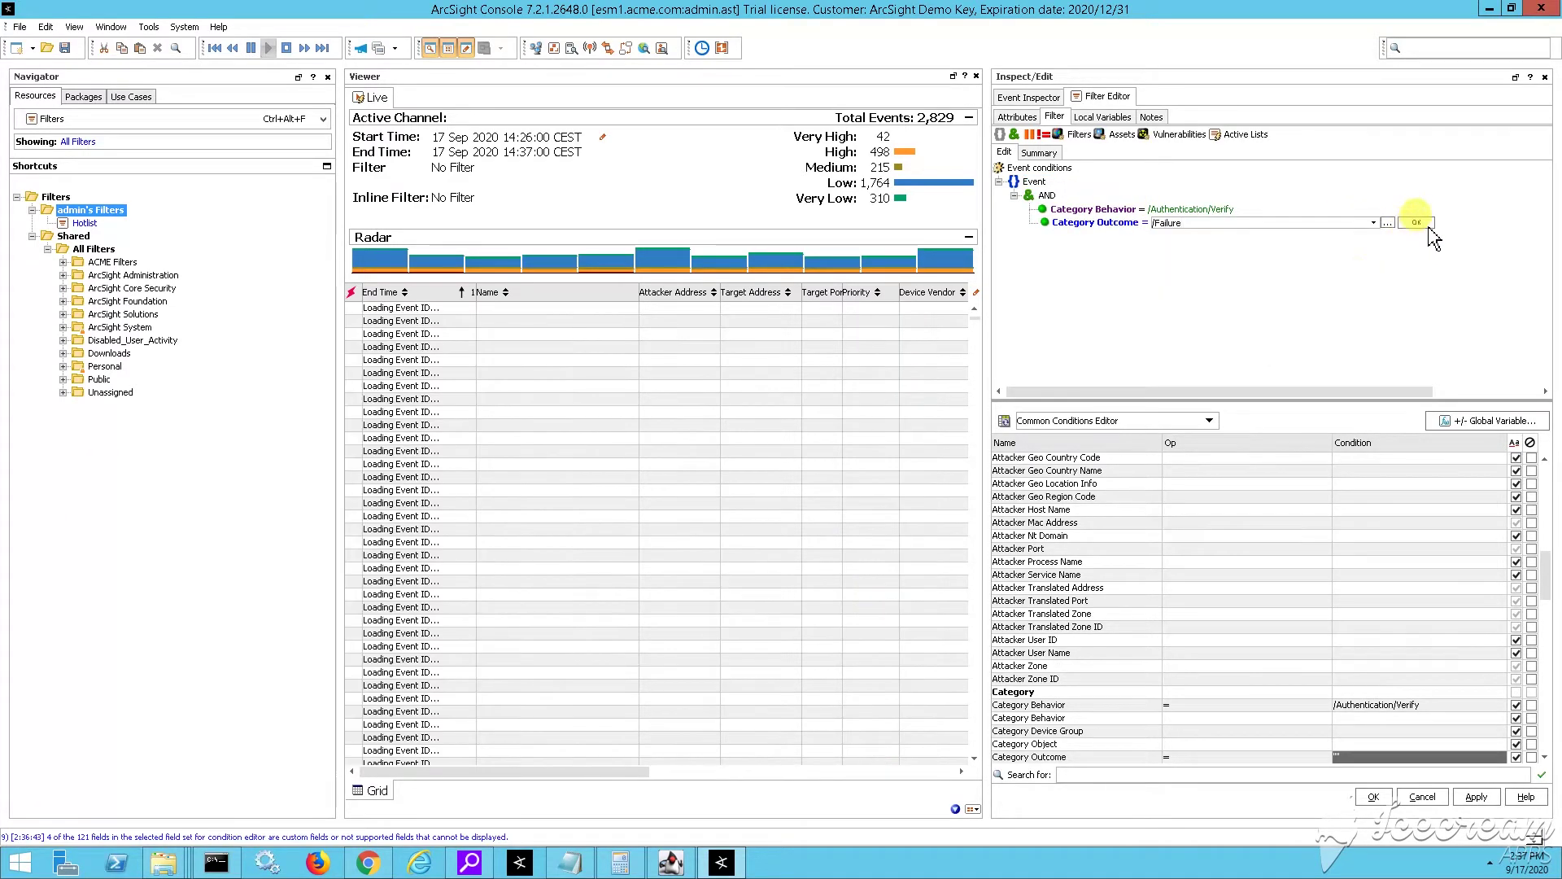
pyautogui.click(1416, 222)
# - Add a Destination User Name Is NOT NULL condition to the AND group
pyautogui.click(1048, 196)
pyautogui.rightClick(1048, 196)
pyautogui.moveTo(1139, 203)
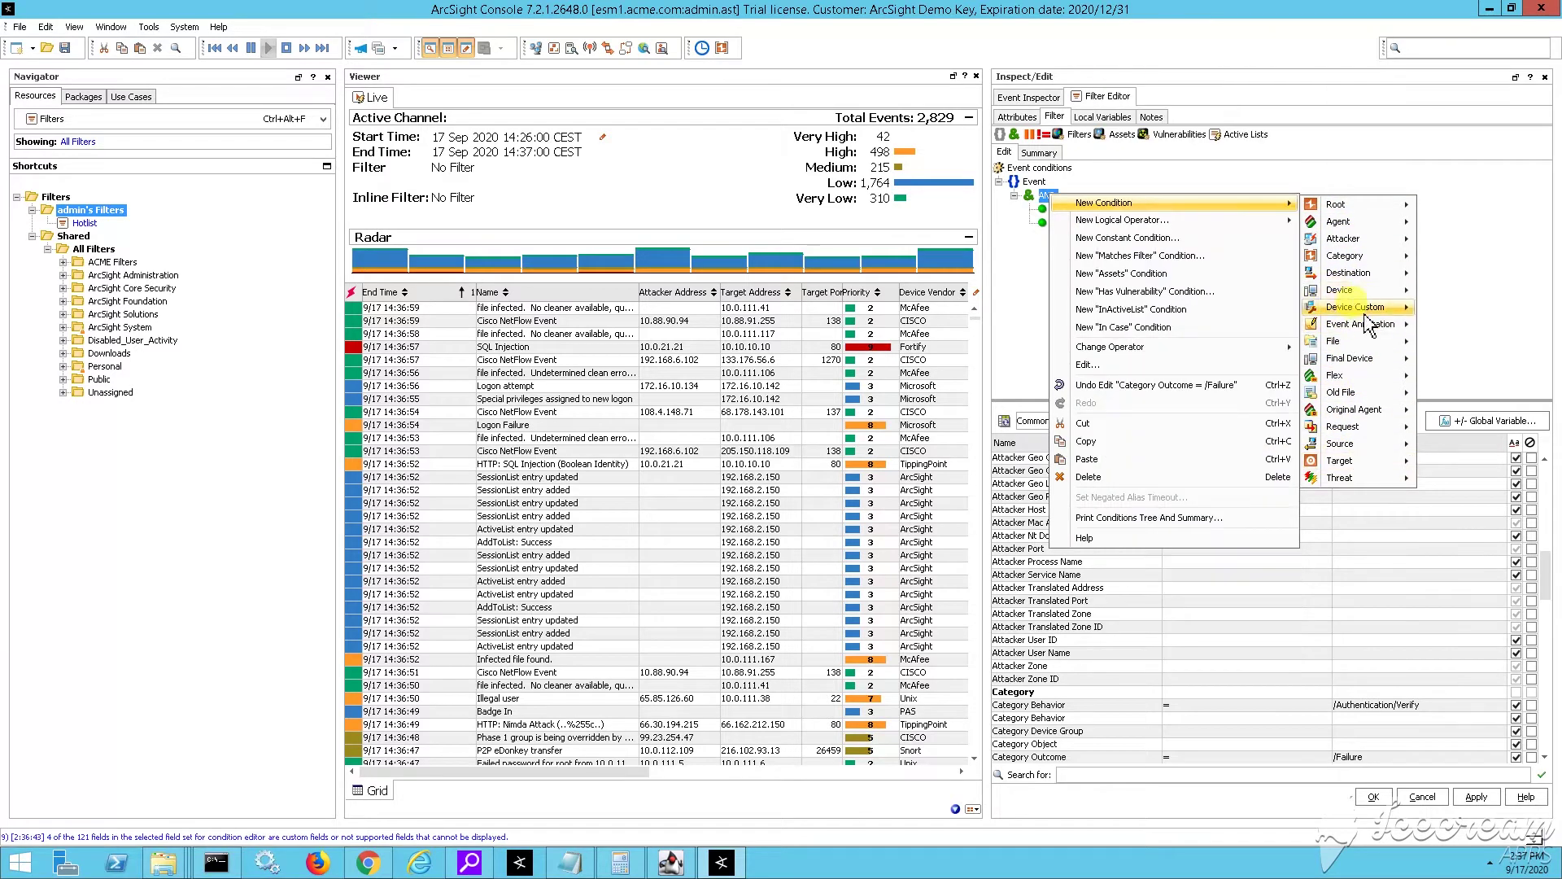
pyautogui.moveTo(1351, 273)
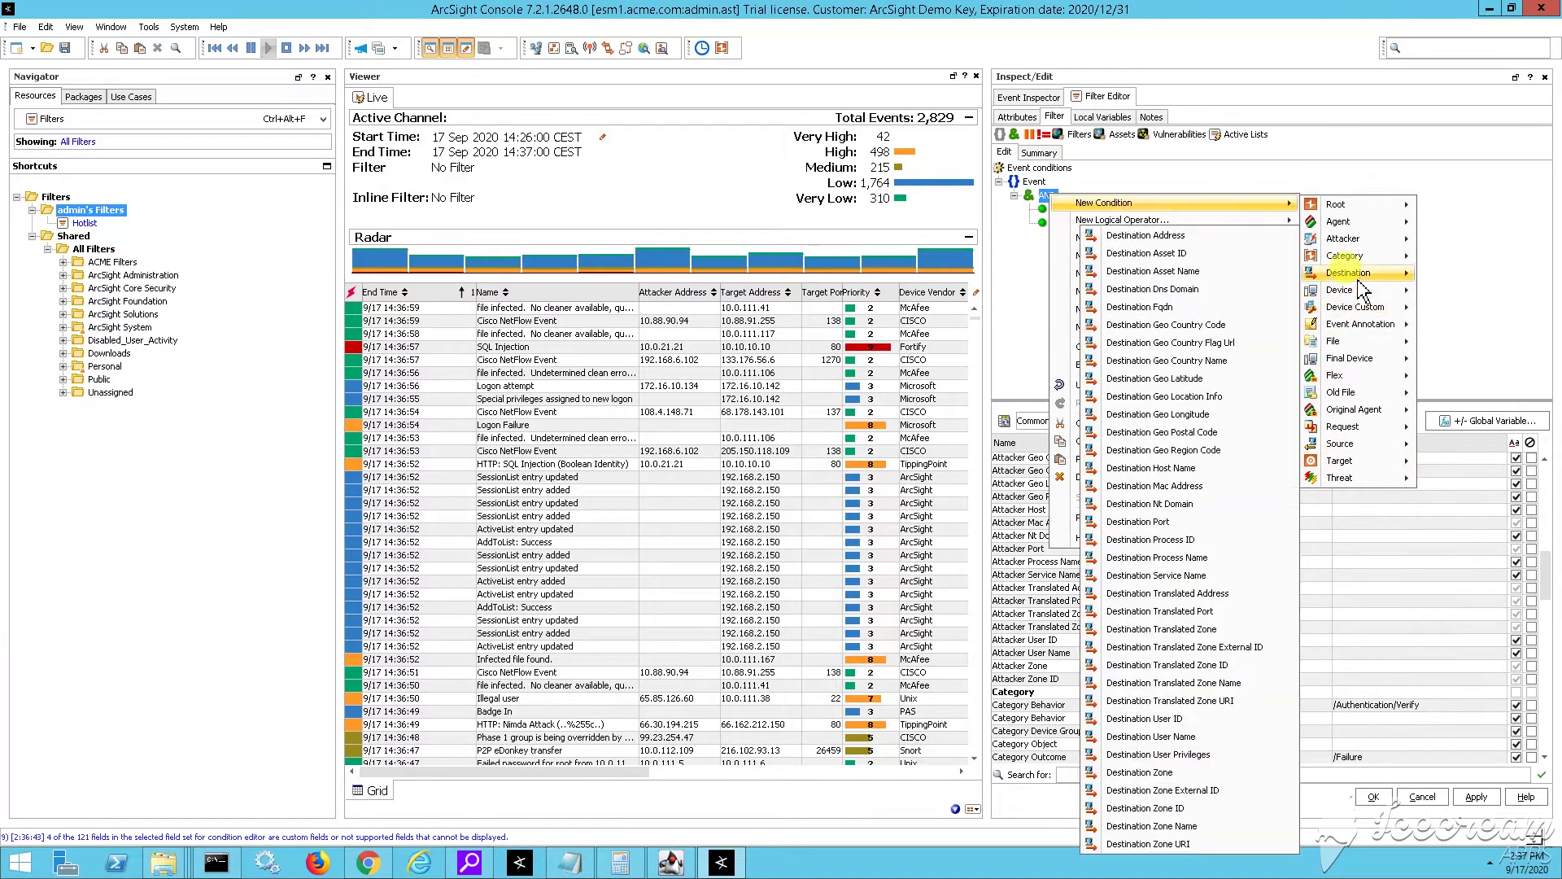
pyautogui.click(1164, 736)
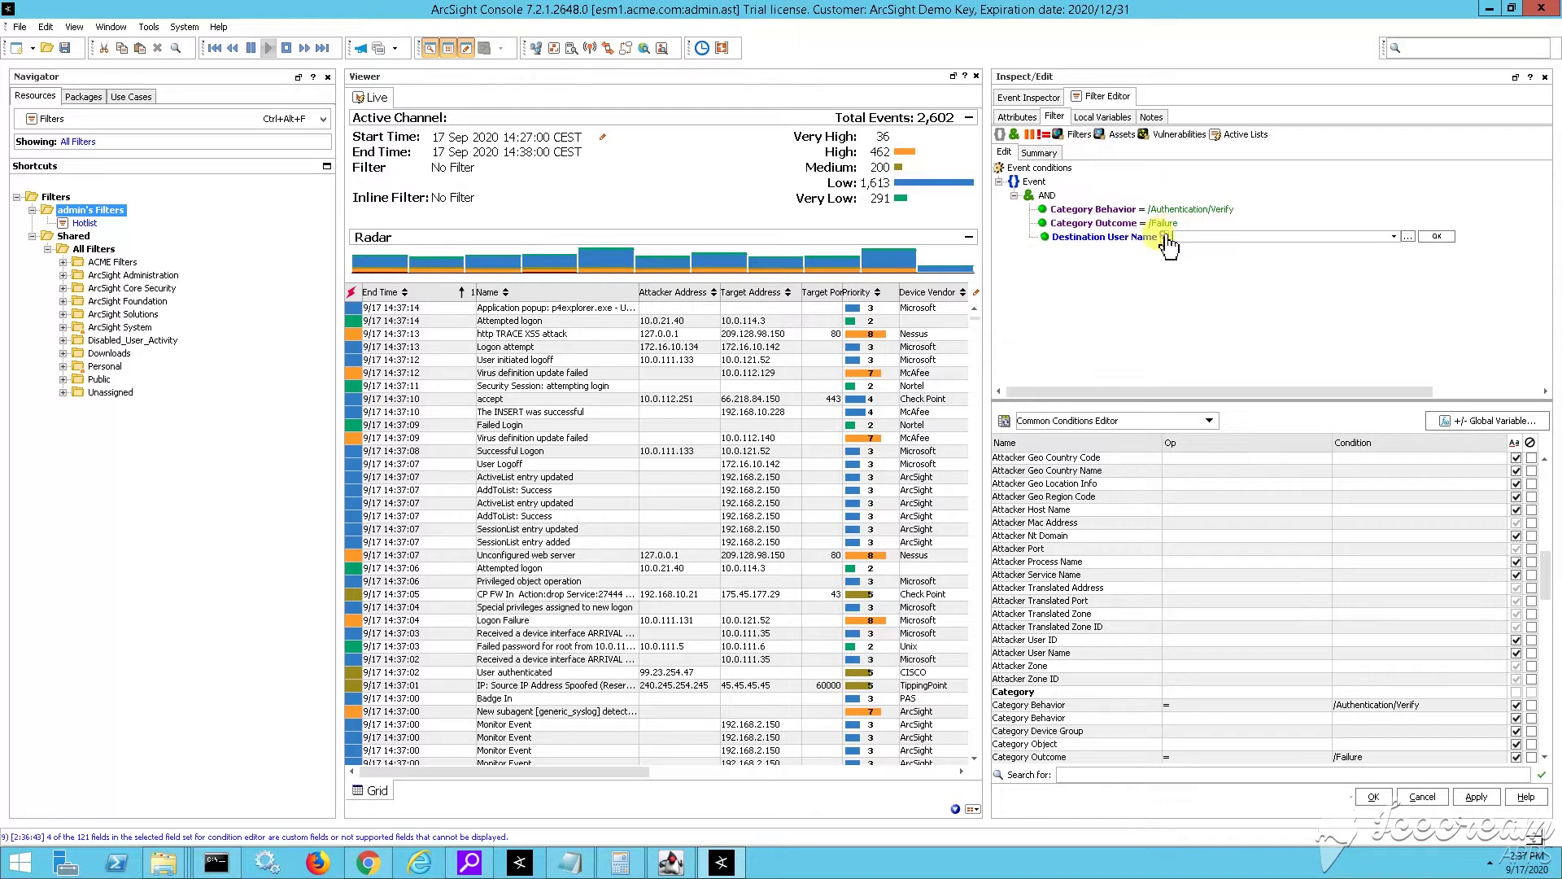
pyautogui.click(1165, 237)
pyautogui.click(1206, 366)
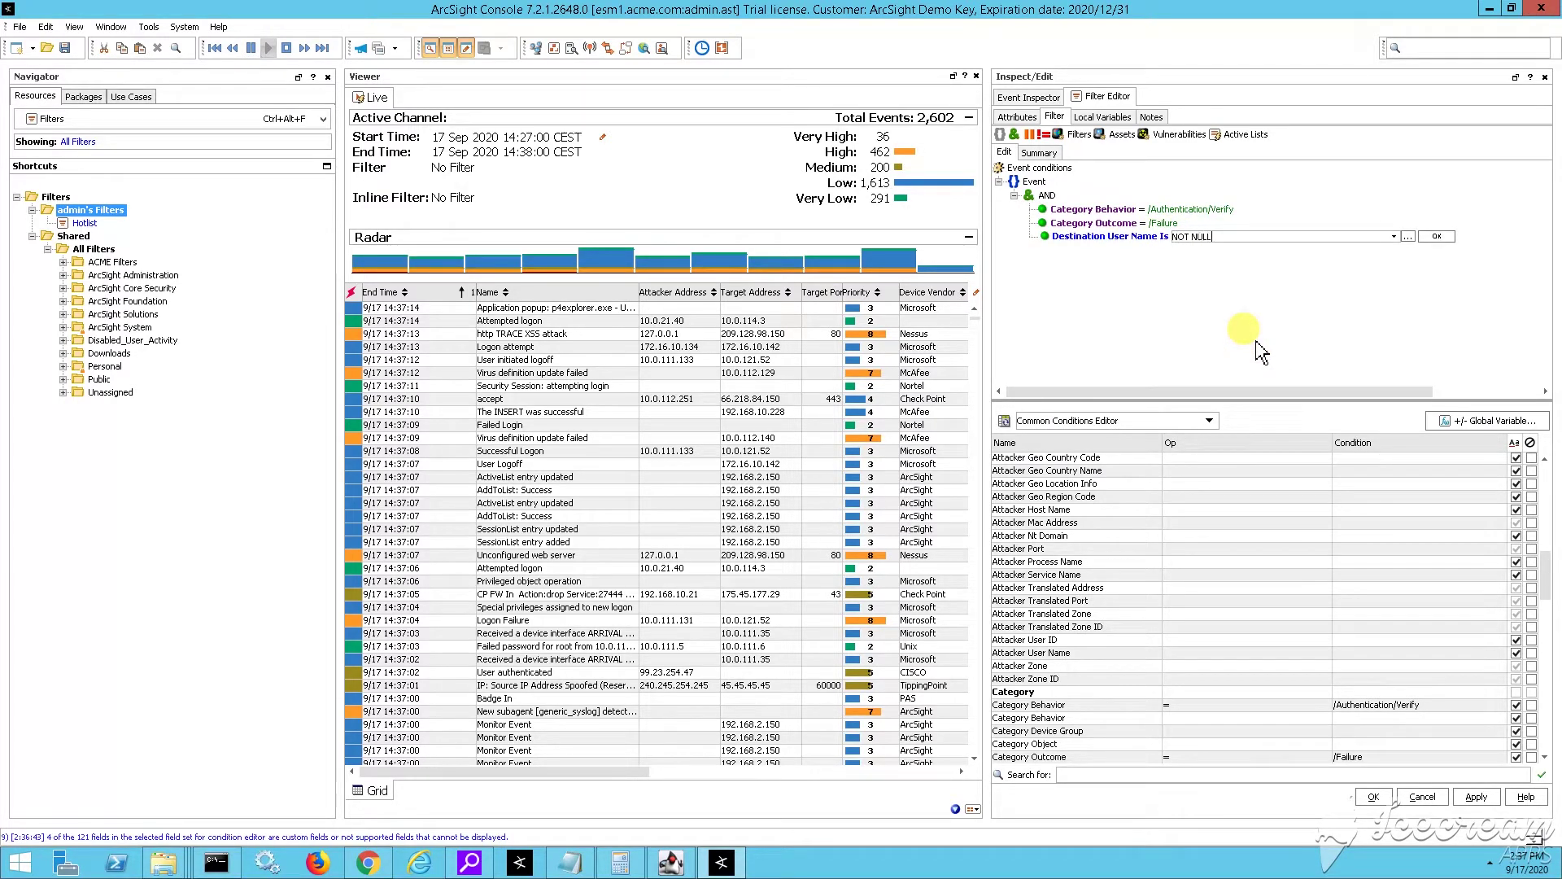
pyautogui.click(1257, 342)
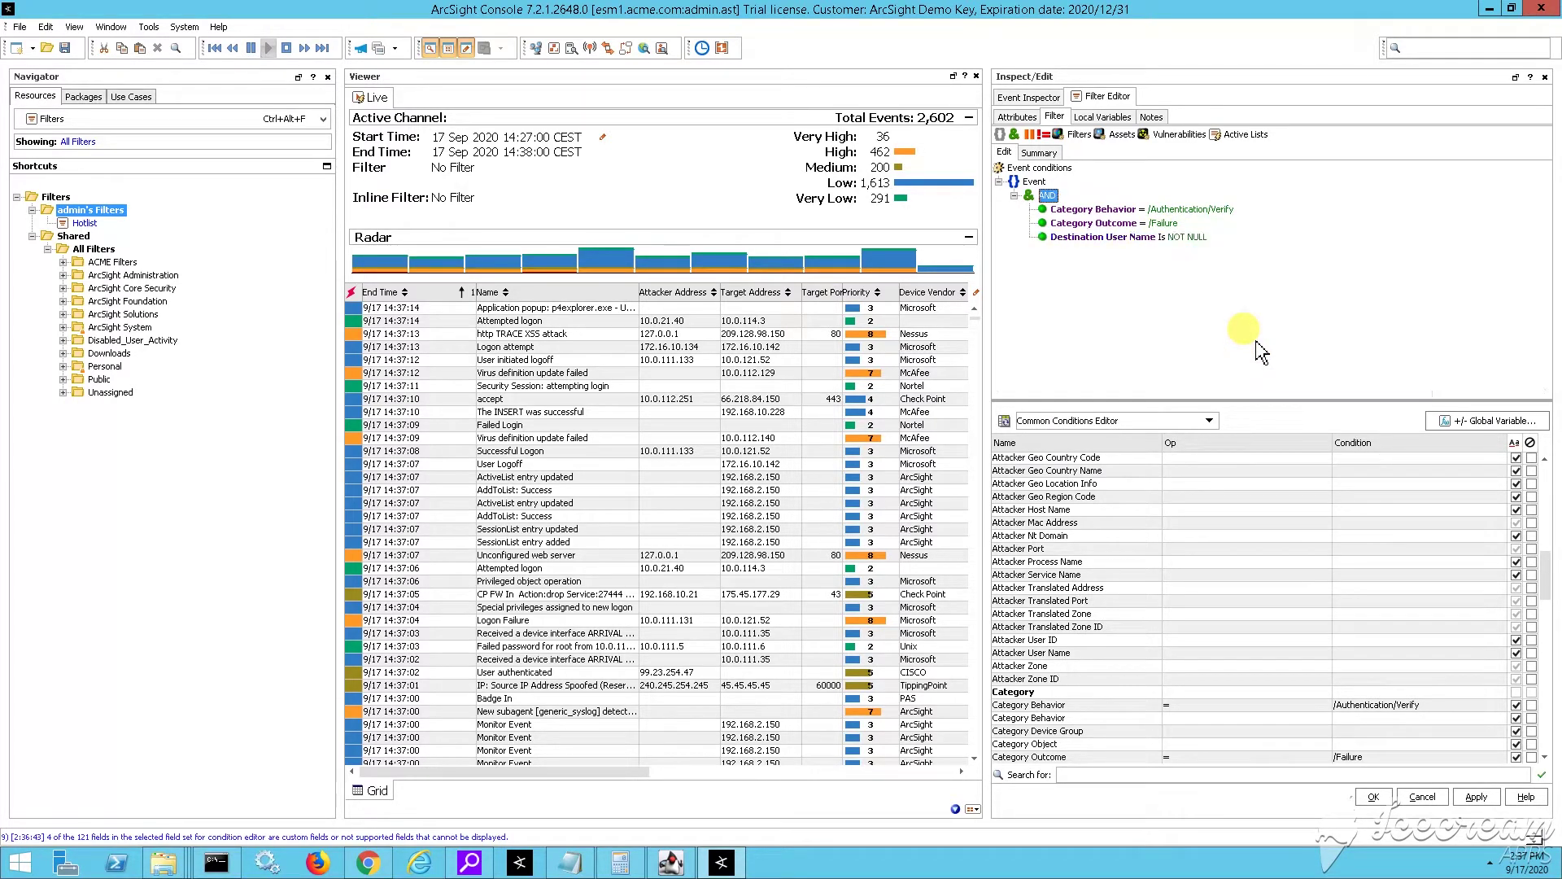
# - Save the Failed Logins by User filter, apply it to the live channel, and widen the event list
pyautogui.click(1016, 119)
pyautogui.click(1374, 797)
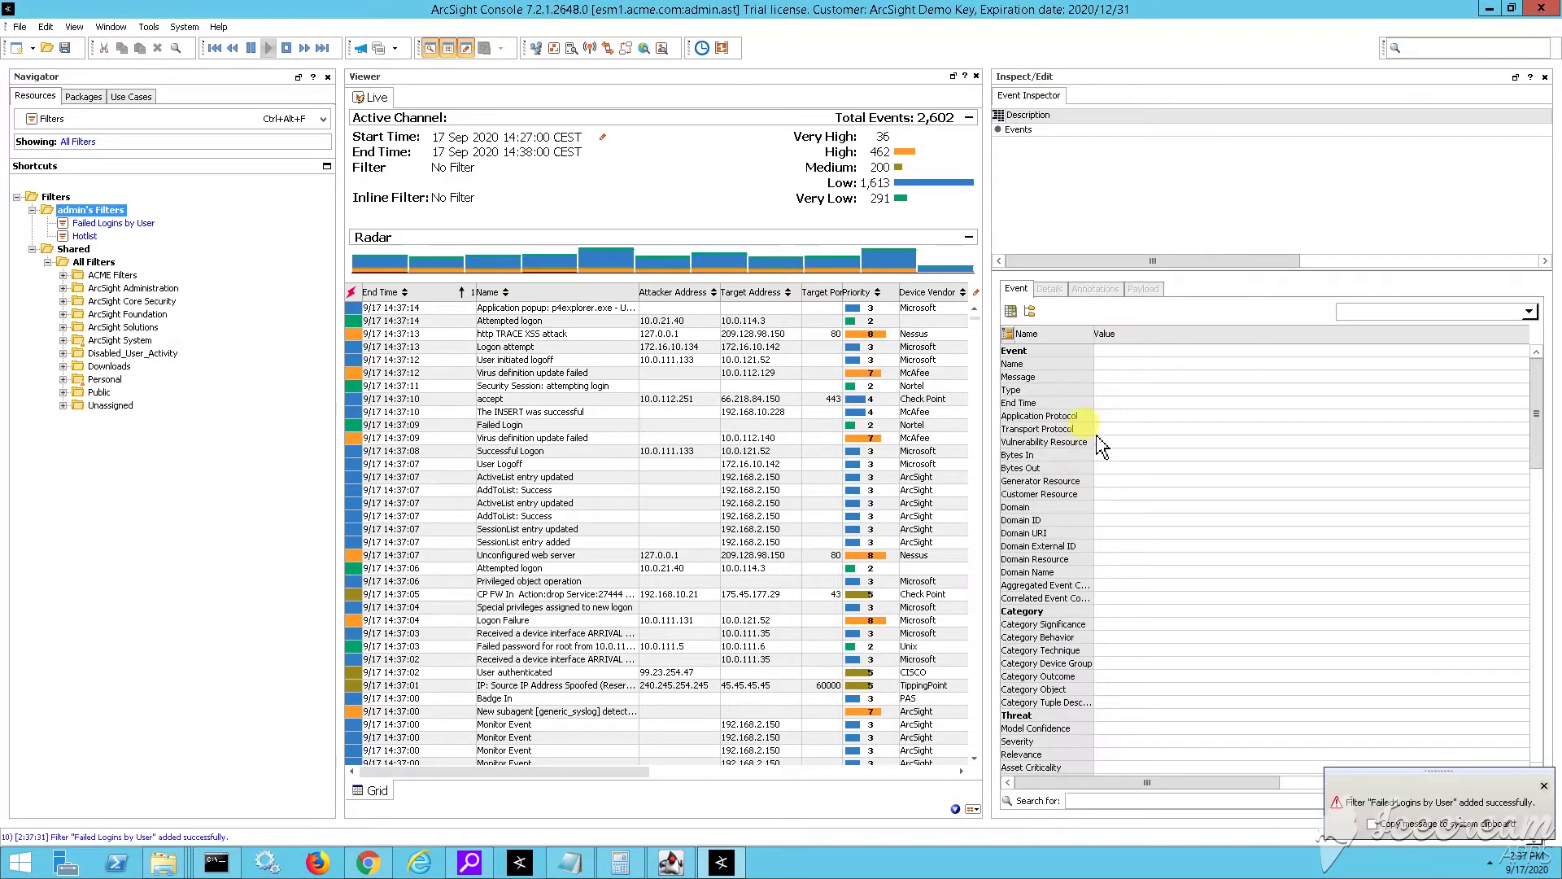
pyautogui.click(130, 223)
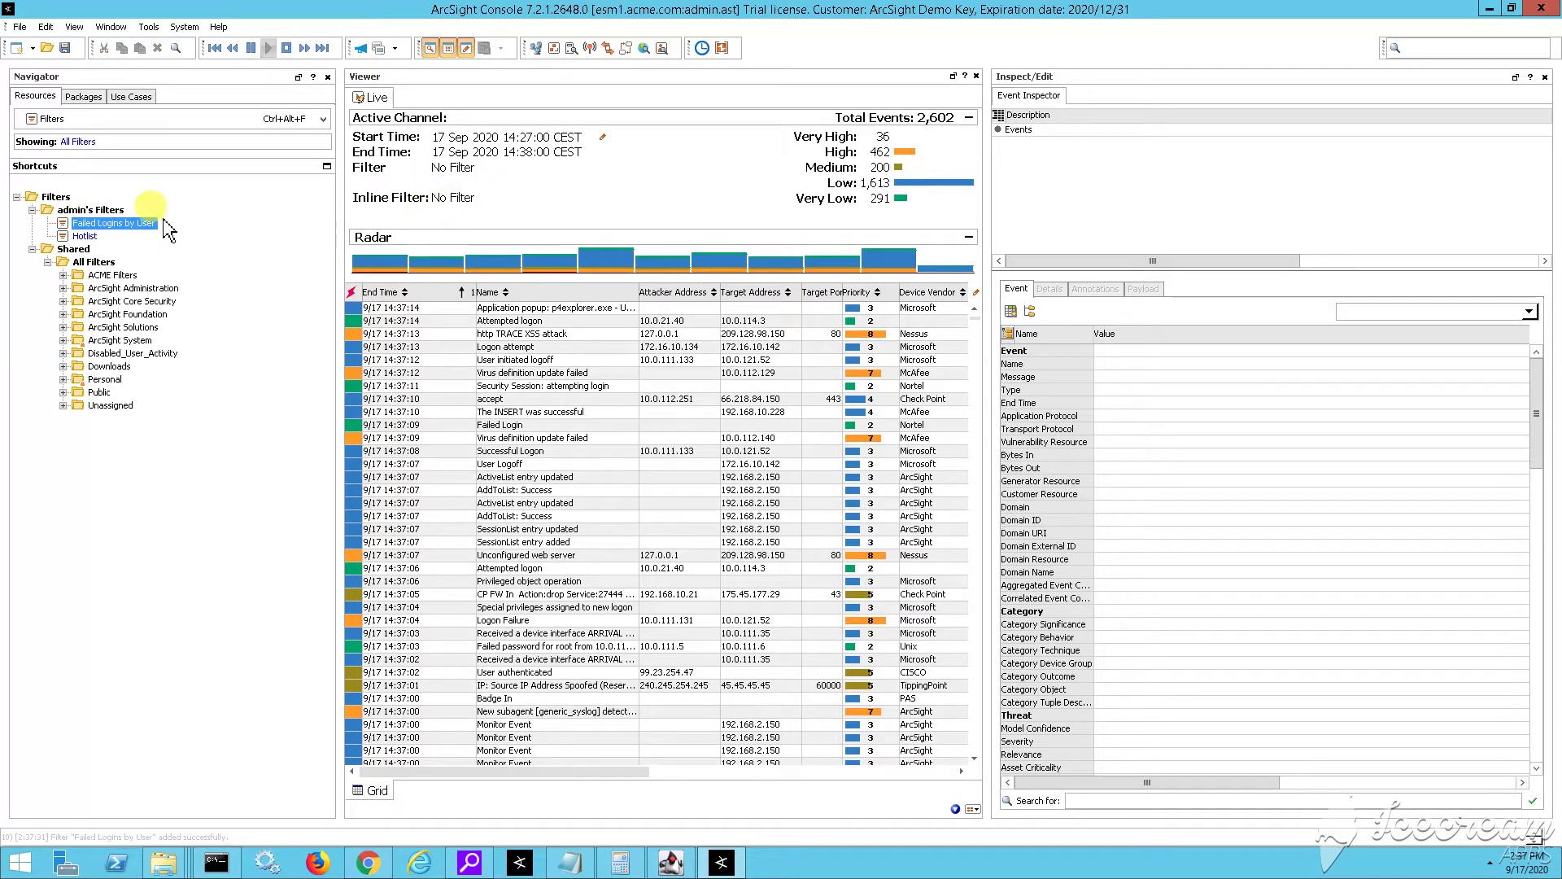
pyautogui.rightClick(127, 223)
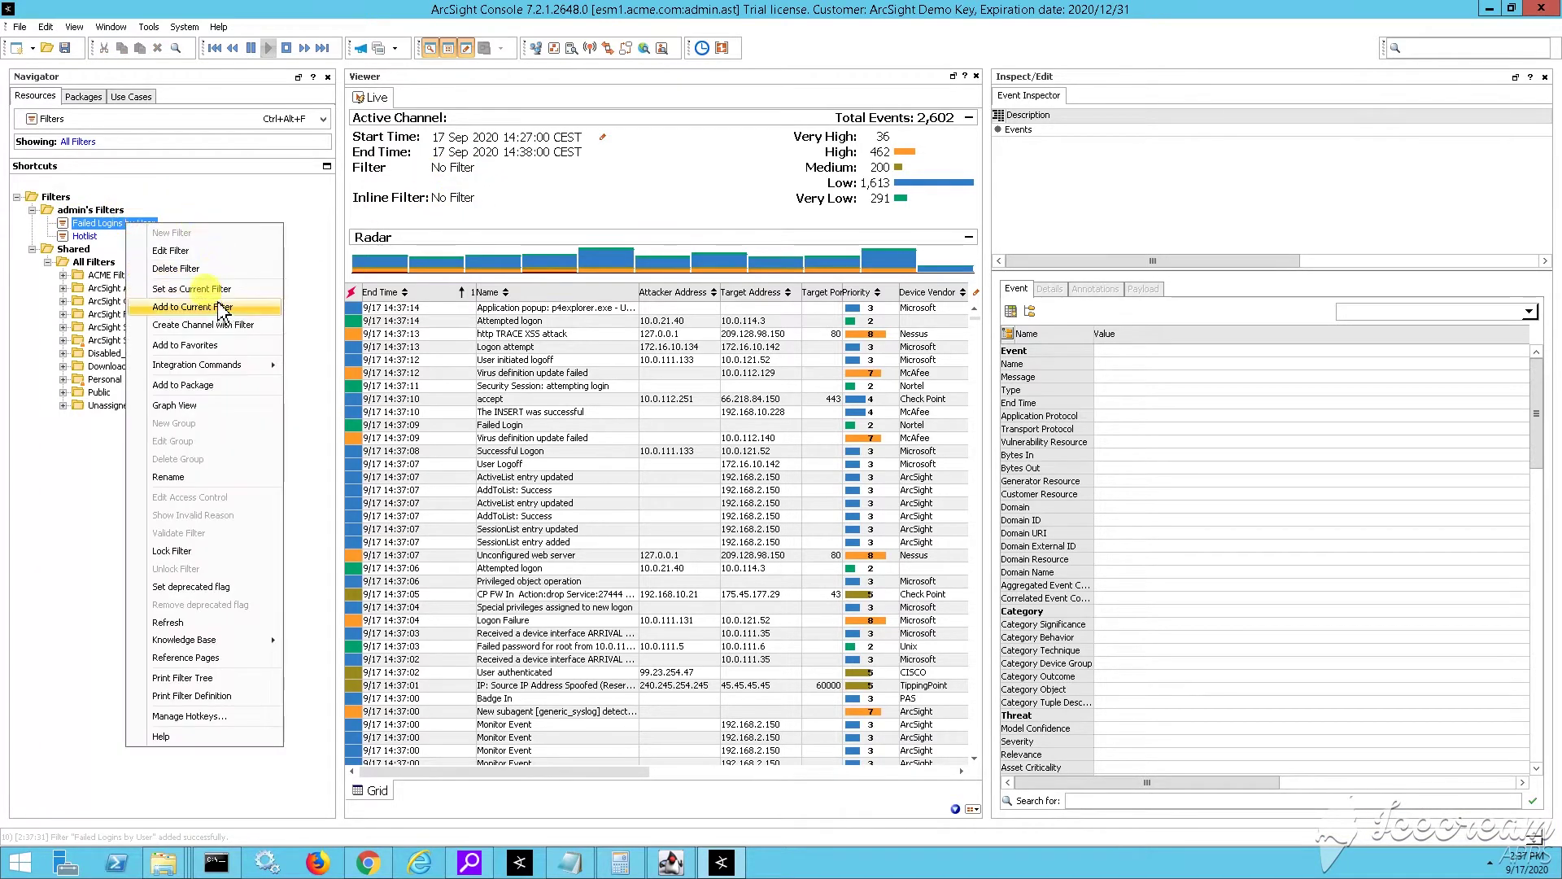
pyautogui.click(222, 307)
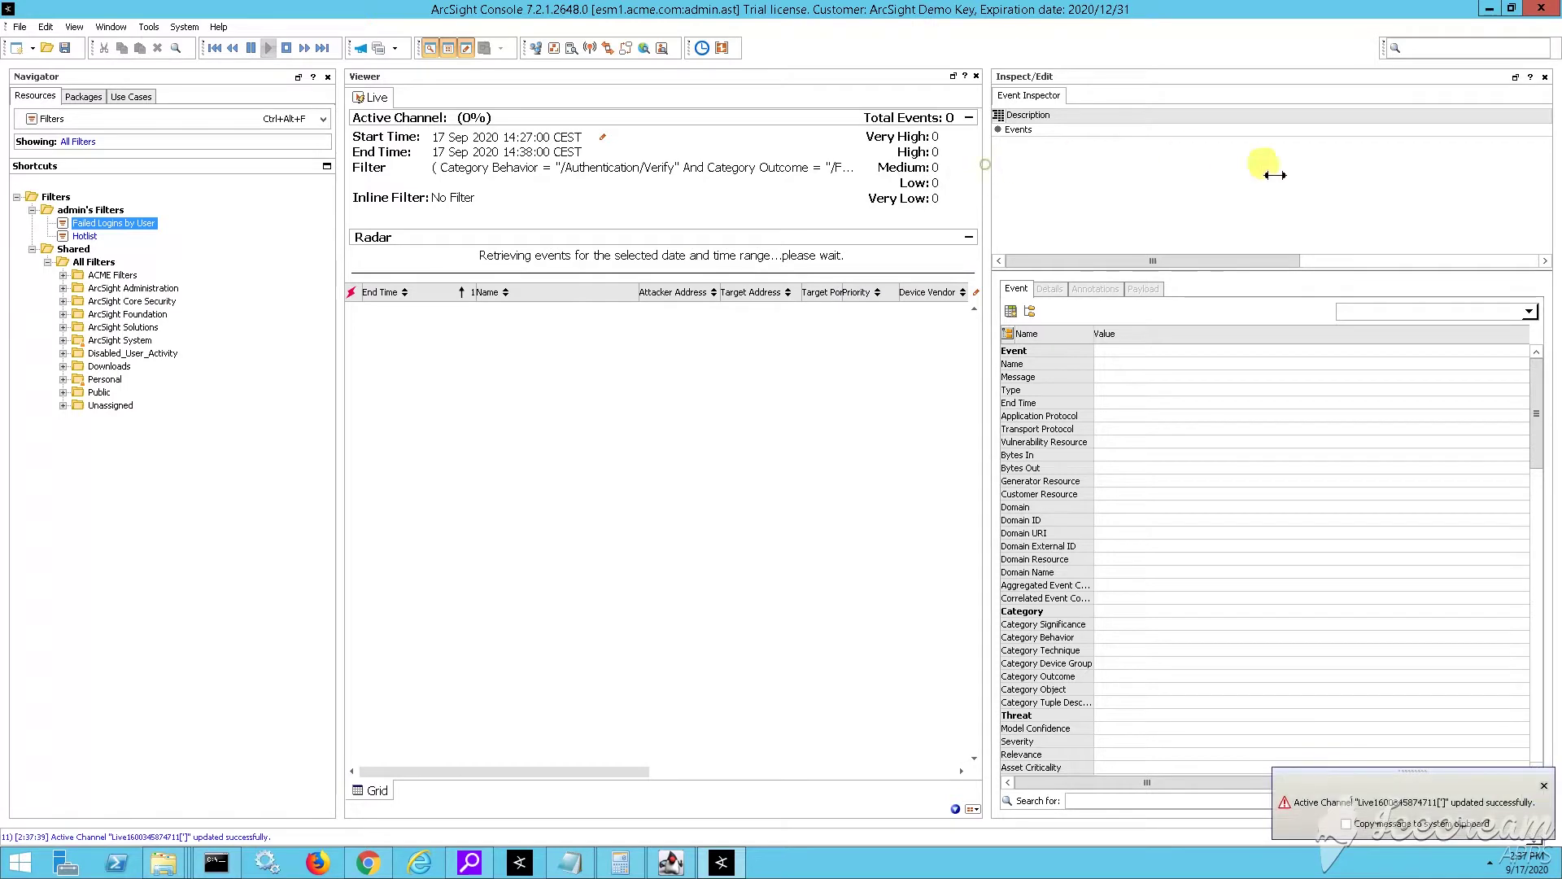
pyautogui.moveTo(1333, 185); pyautogui.dragTo(1352, 185)
pyautogui.moveTo(338, 163); pyautogui.dragTo(284, 130)
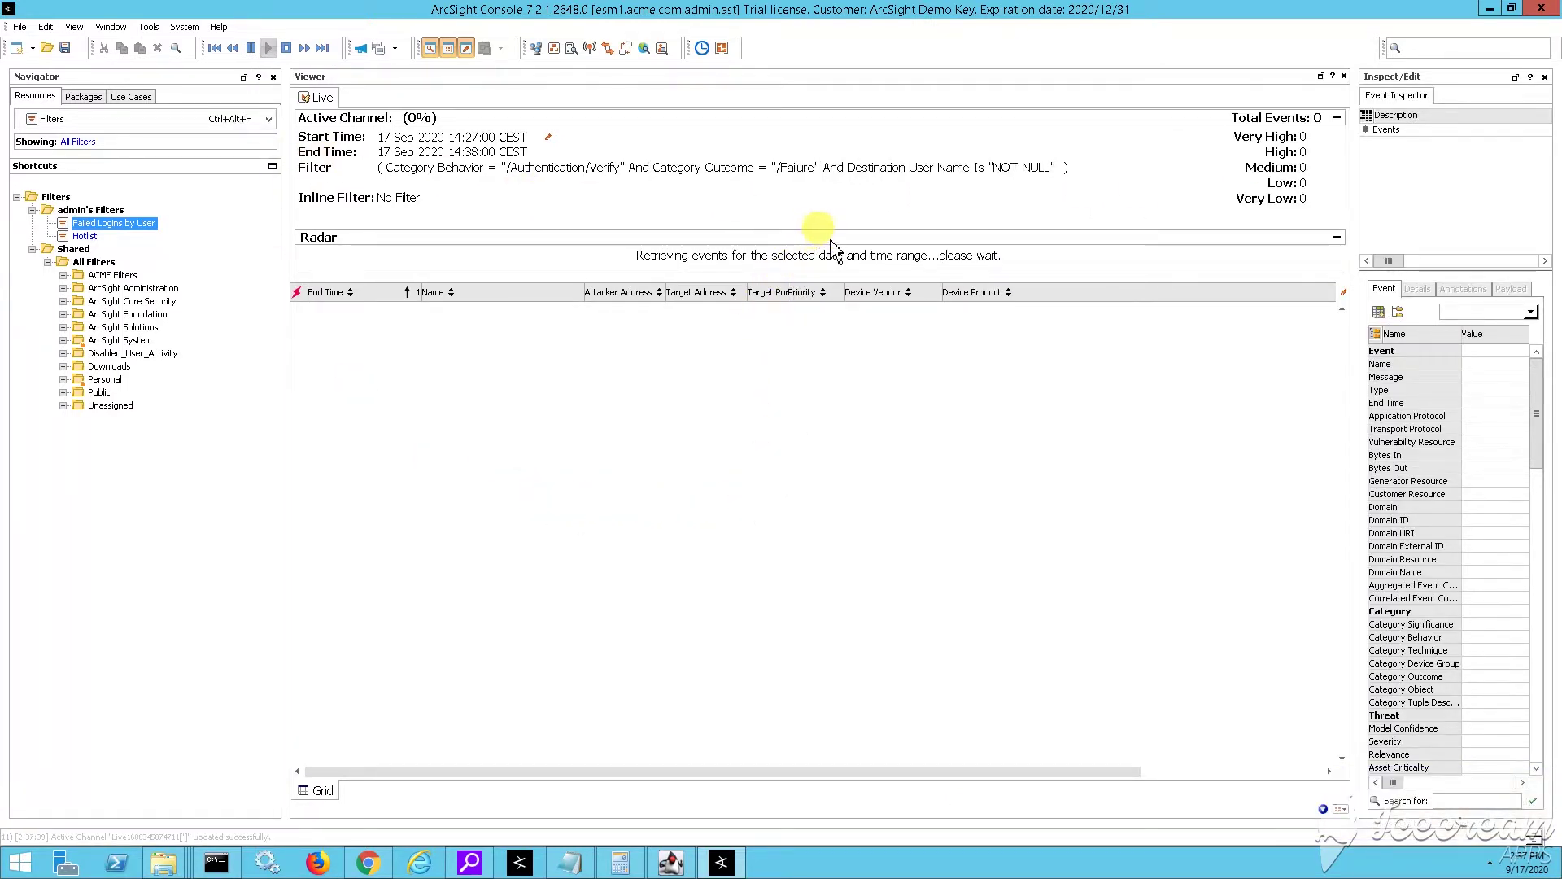
pyautogui.moveTo(837, 227); pyautogui.dragTo(835, 222)
# - View the Global Options preferences without changes, then select the 9/17 14:37:24 logon failure event
pyautogui.click(46, 26)
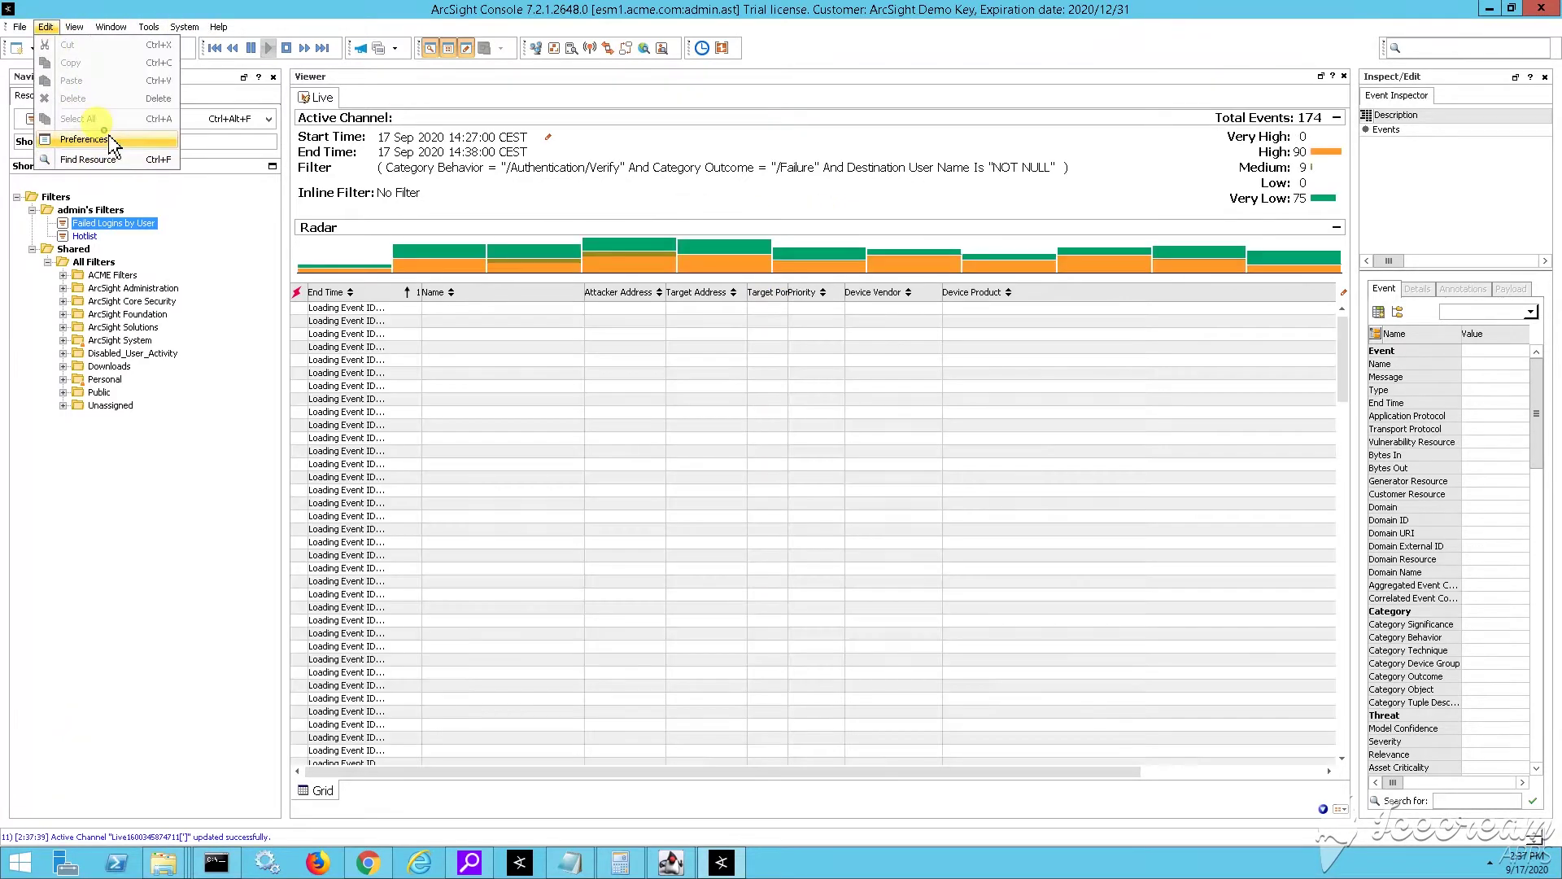
pyautogui.click(90, 140)
pyautogui.click(714, 358)
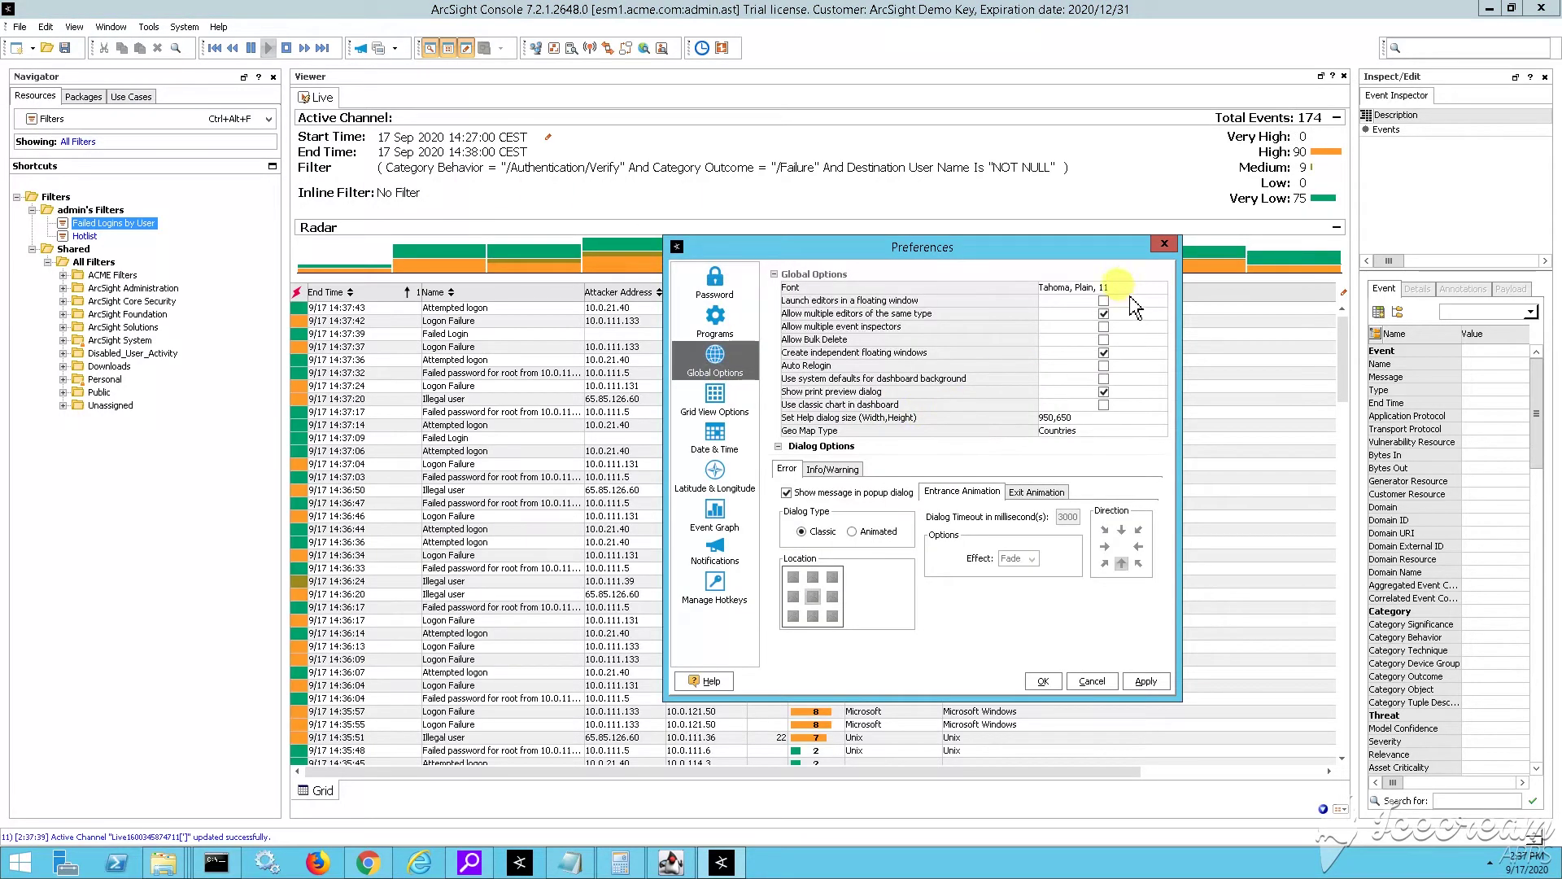
pyautogui.click(1164, 243)
pyautogui.click(156, 556)
pyautogui.moveTo(831, 492); pyautogui.dragTo(635, 299)
# - Add a Category Outcome column to the event grid and widen it
pyautogui.rightClick(618, 297)
pyautogui.moveTo(676, 391)
pyautogui.moveTo(813, 393)
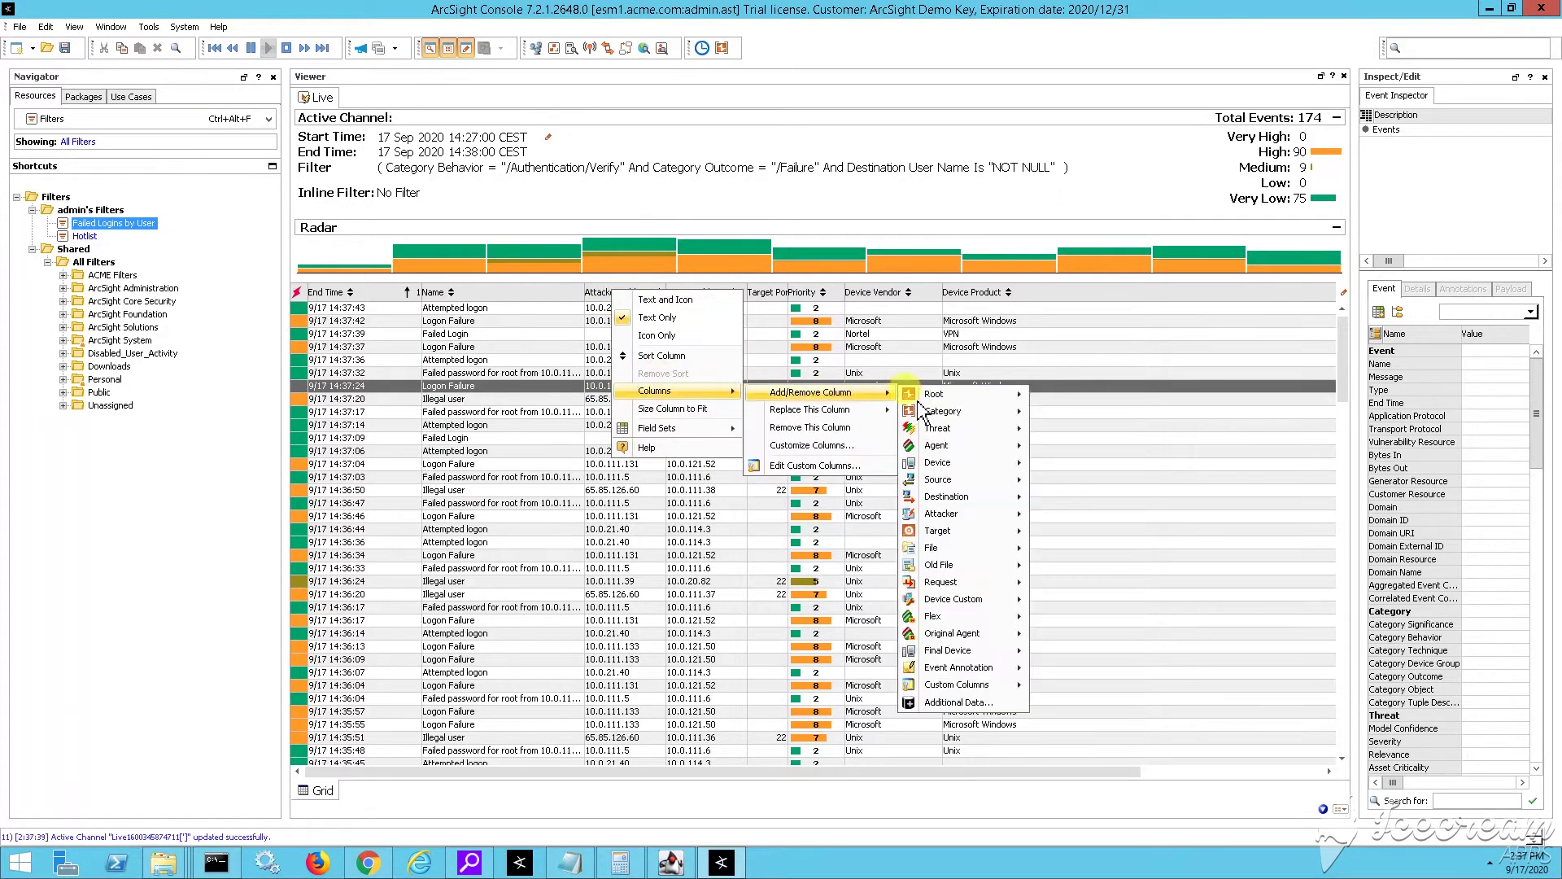
pyautogui.moveTo(1011, 411)
pyautogui.click(1090, 503)
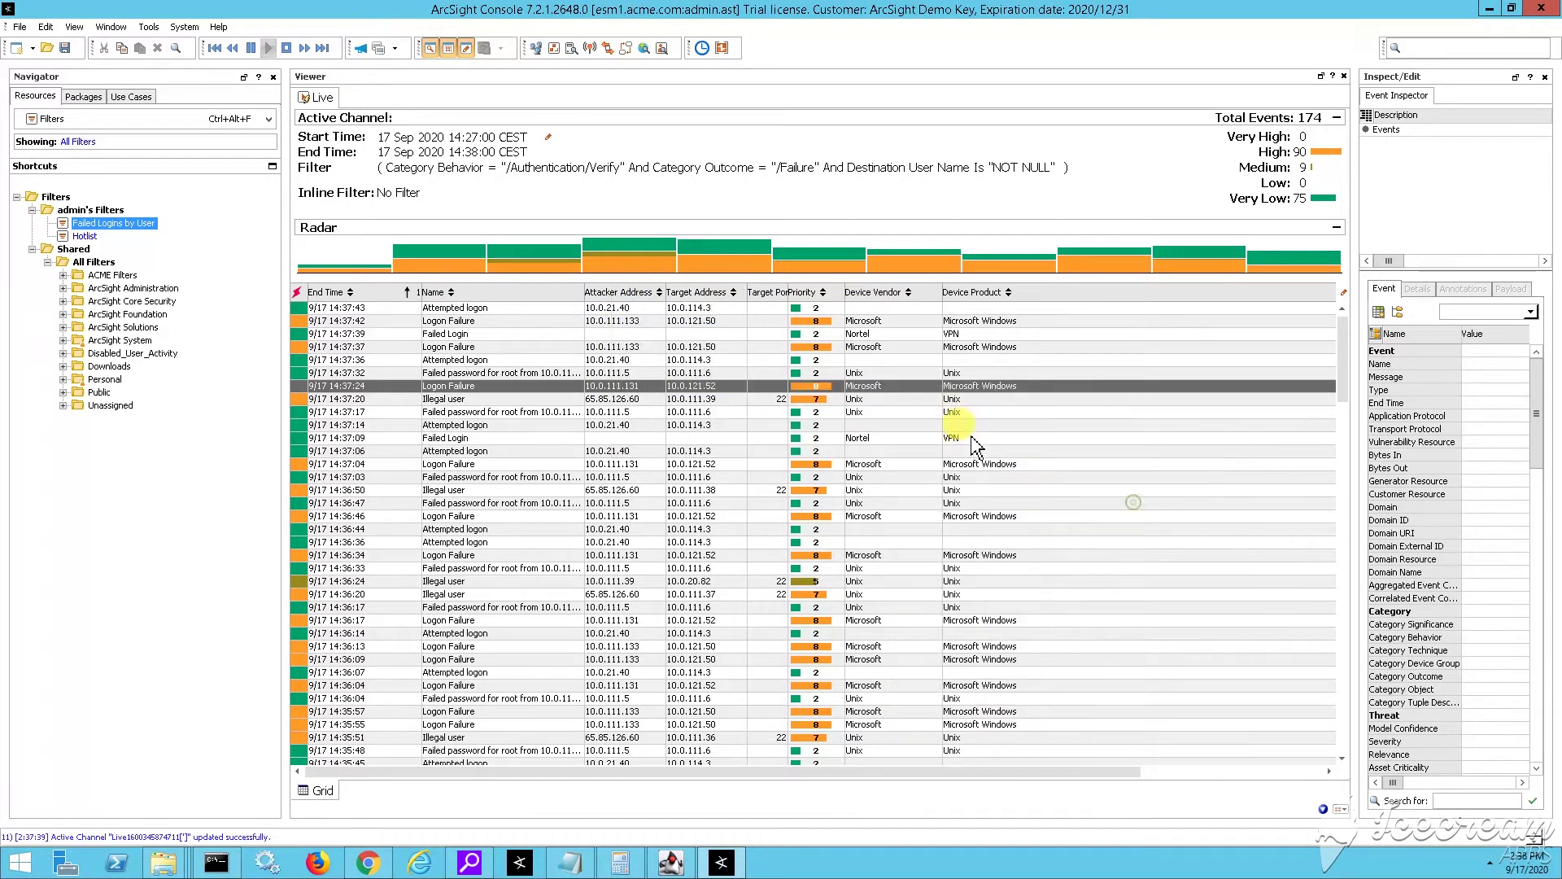
pyautogui.moveTo(775, 293); pyautogui.dragTo(814, 293)
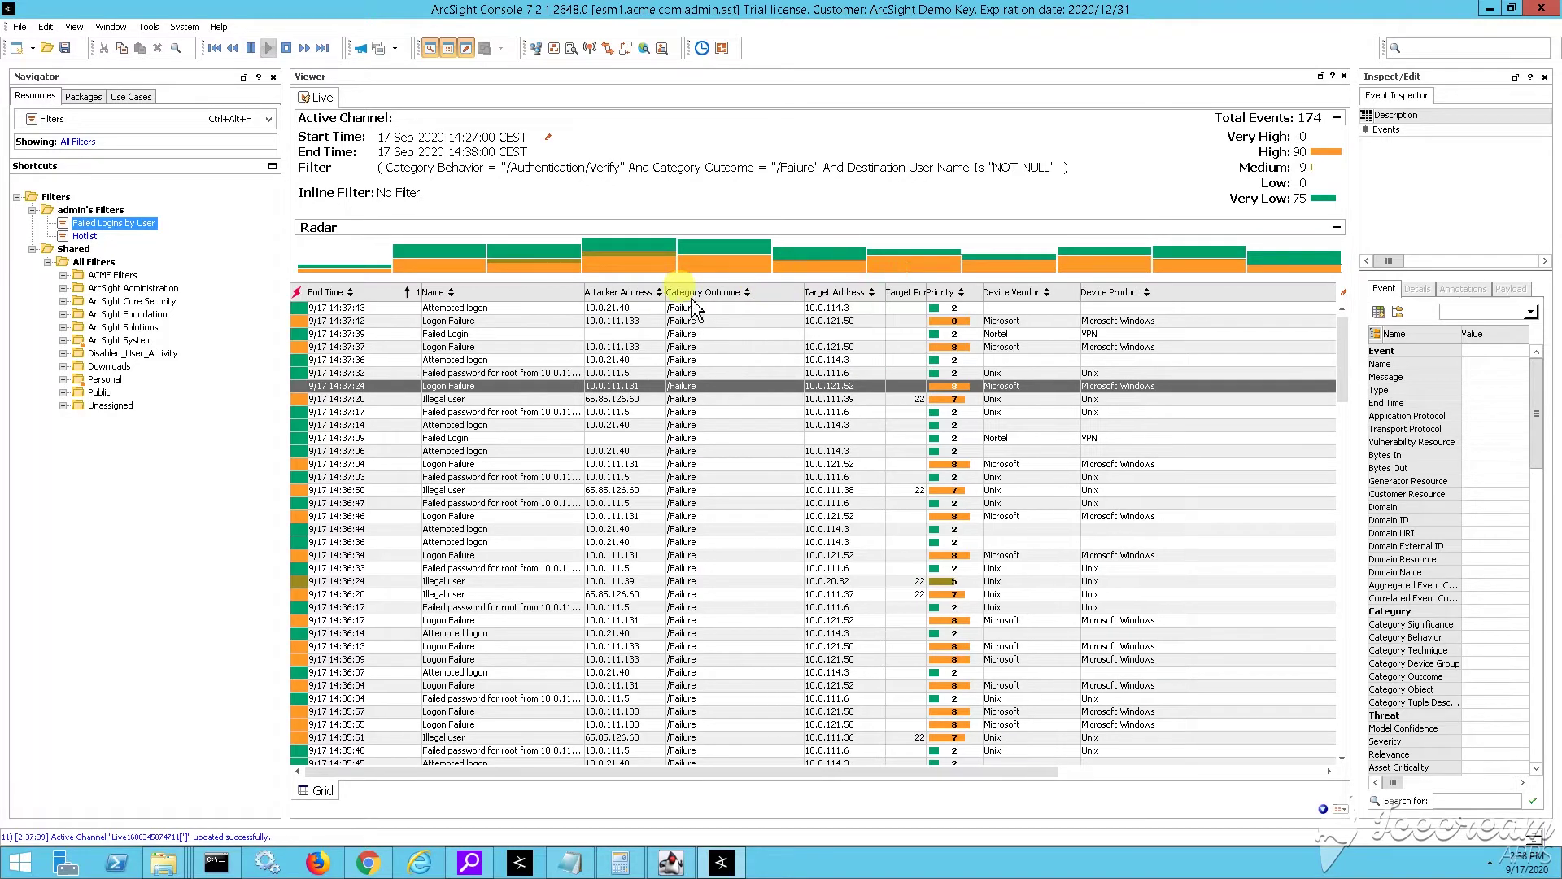
# - Add a Category Behavior column and place it before Category Outcome
pyautogui.rightClick(740, 296)
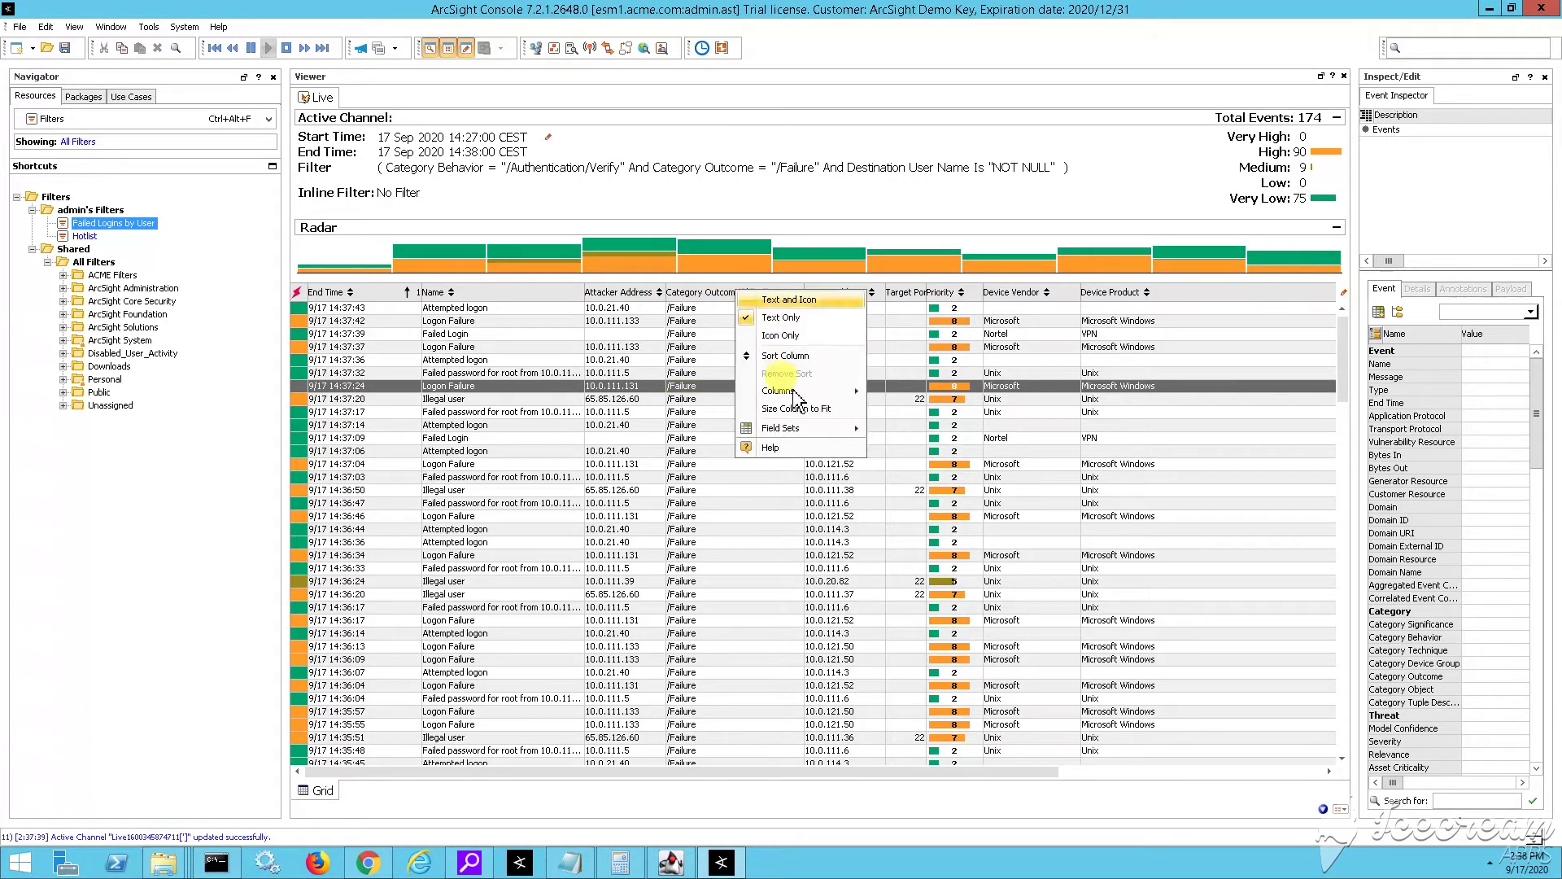
pyautogui.moveTo(781, 392)
pyautogui.moveTo(935, 392)
pyautogui.moveTo(1115, 420)
pyautogui.click(1196, 412)
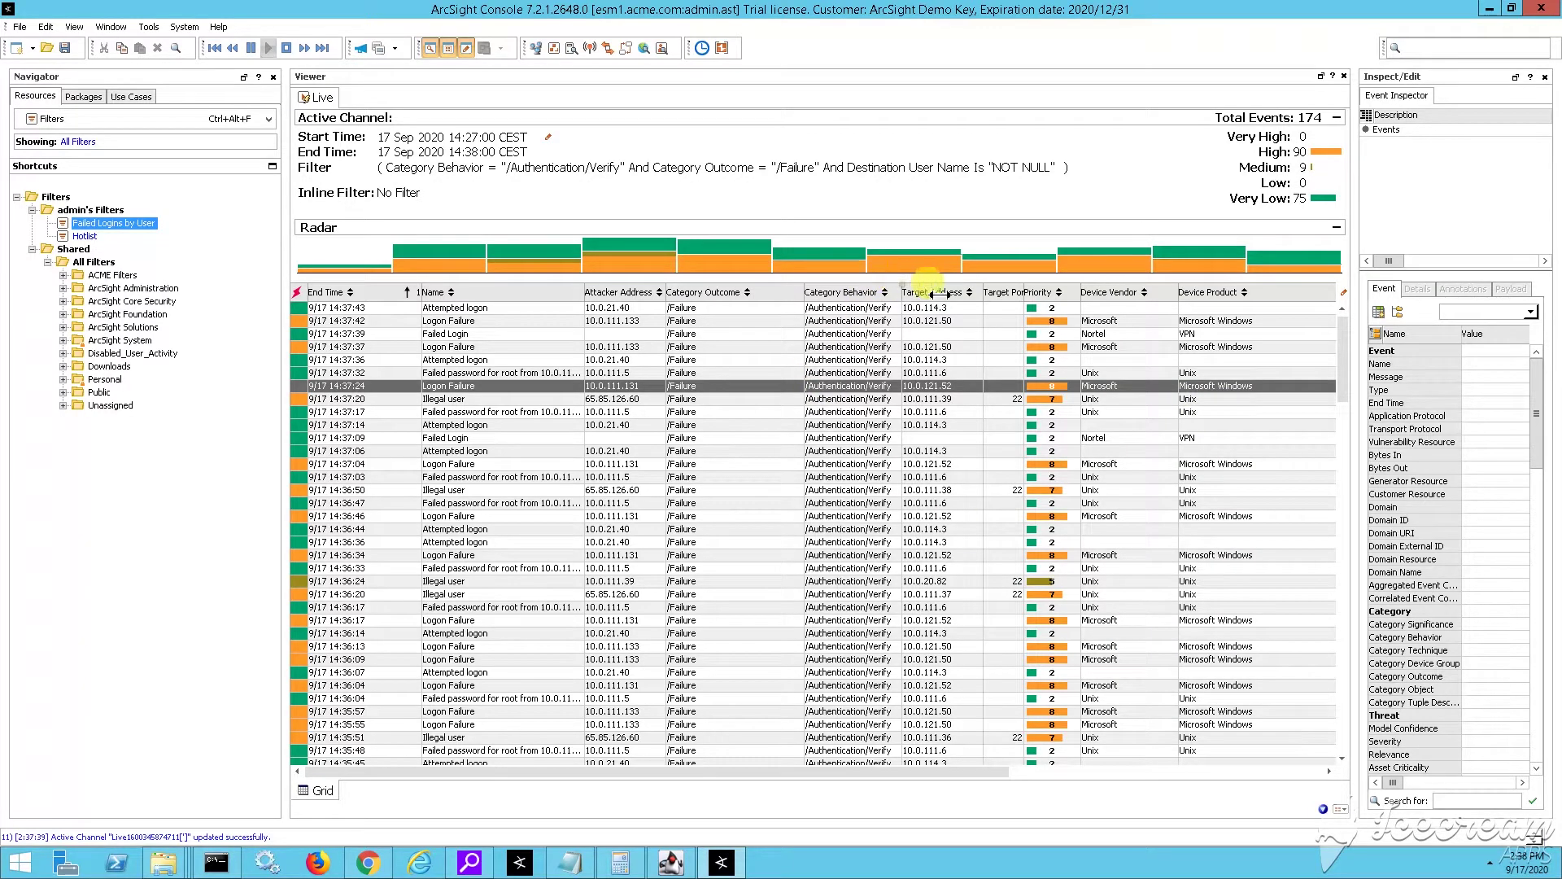
pyautogui.moveTo(933, 293); pyautogui.dragTo(602, 296)
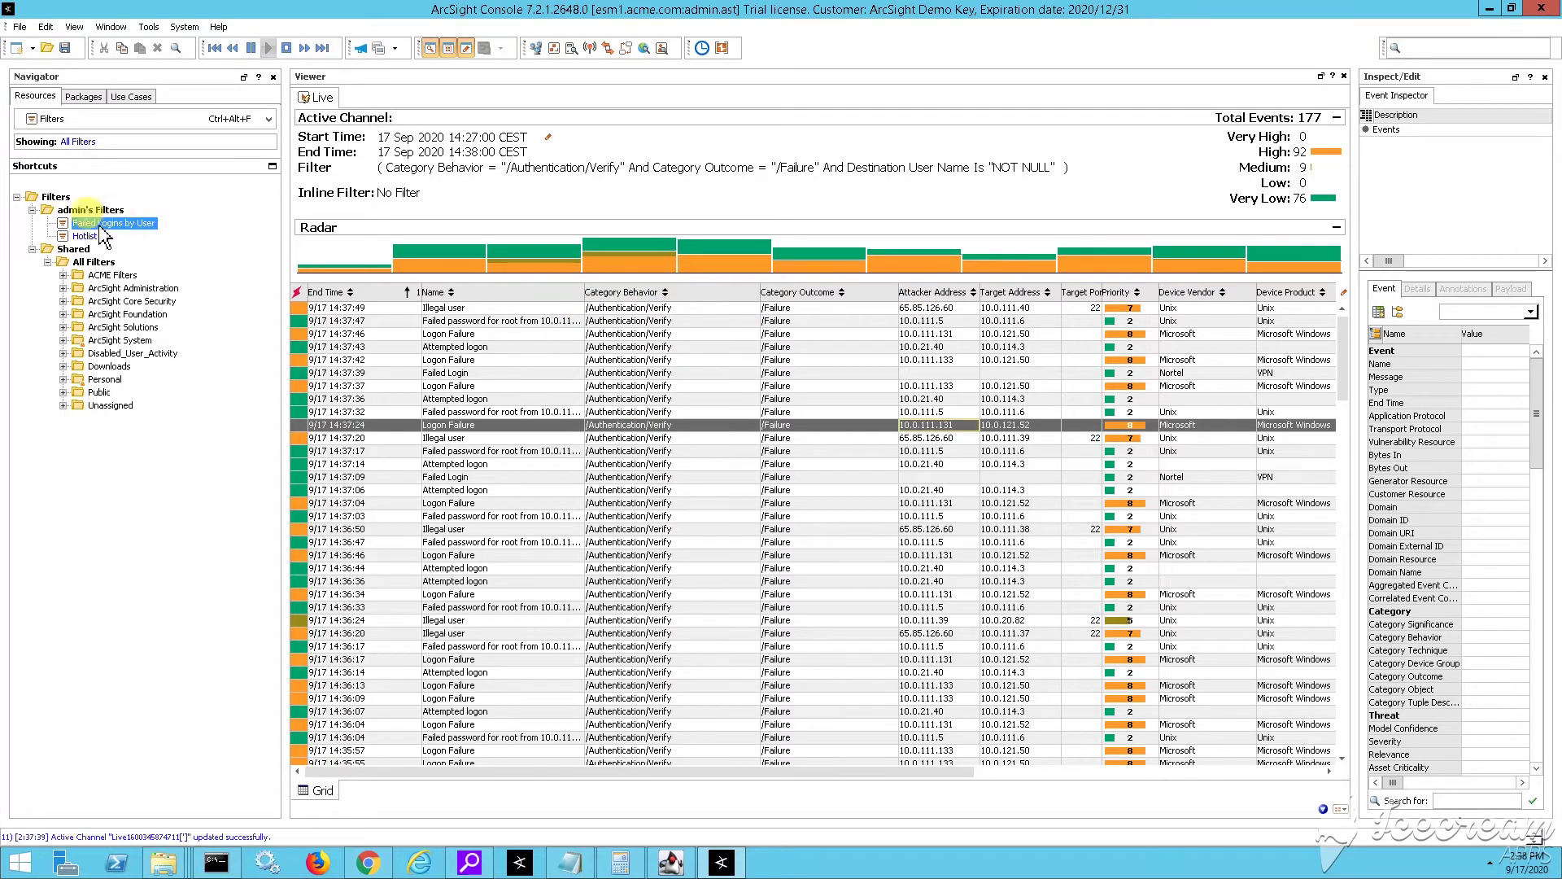
pyautogui.click(150, 119)
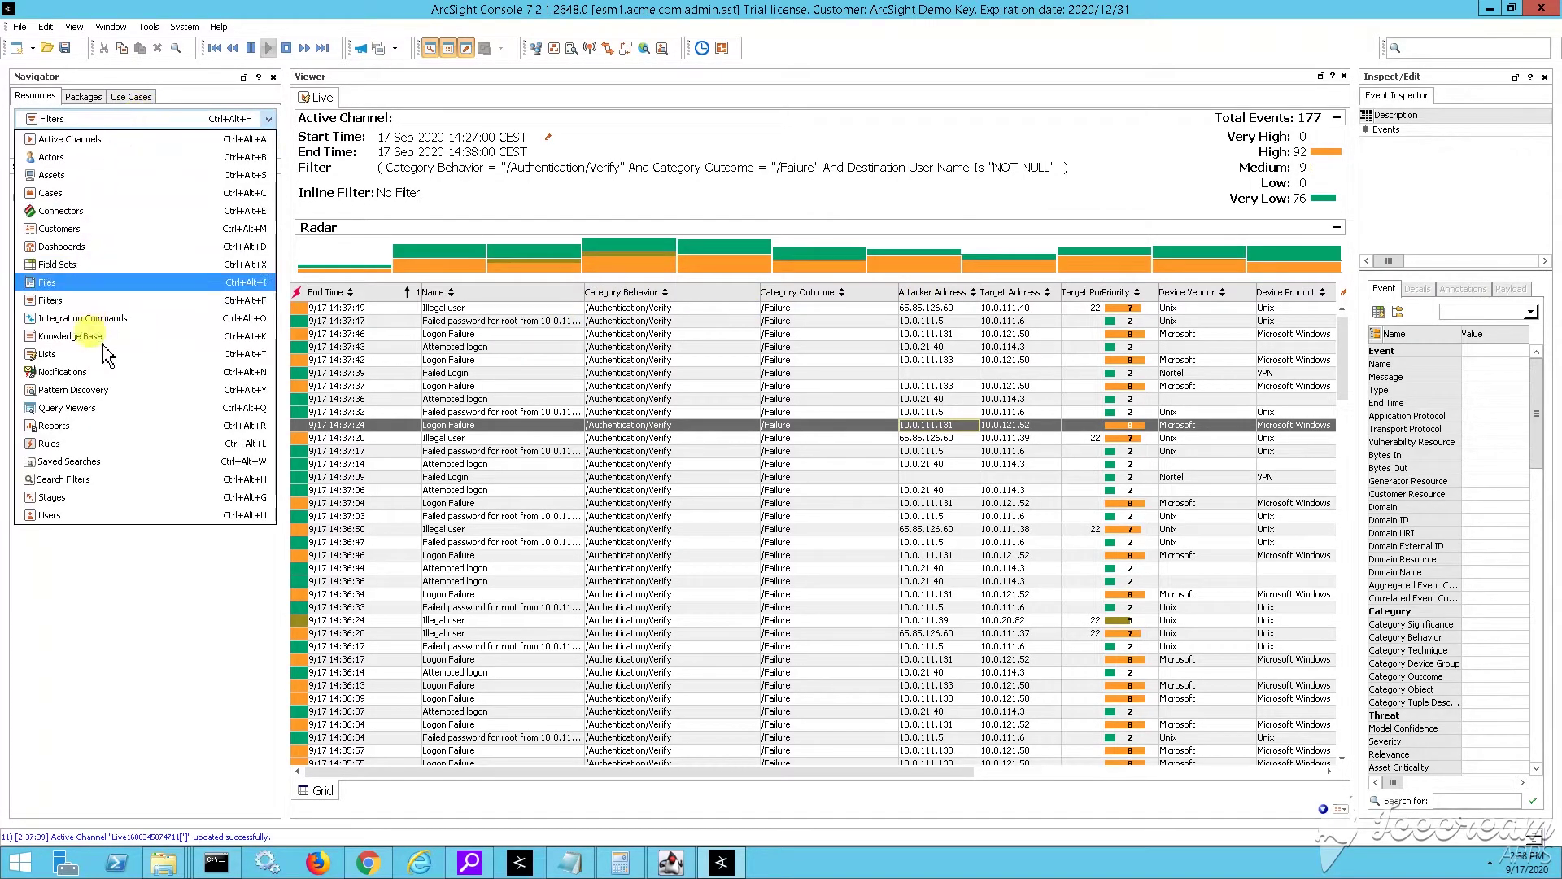
# - Switch the Navigator to Data Monitors and create a new data monitor in admin's Data Monitors
pyautogui.click(78, 246)
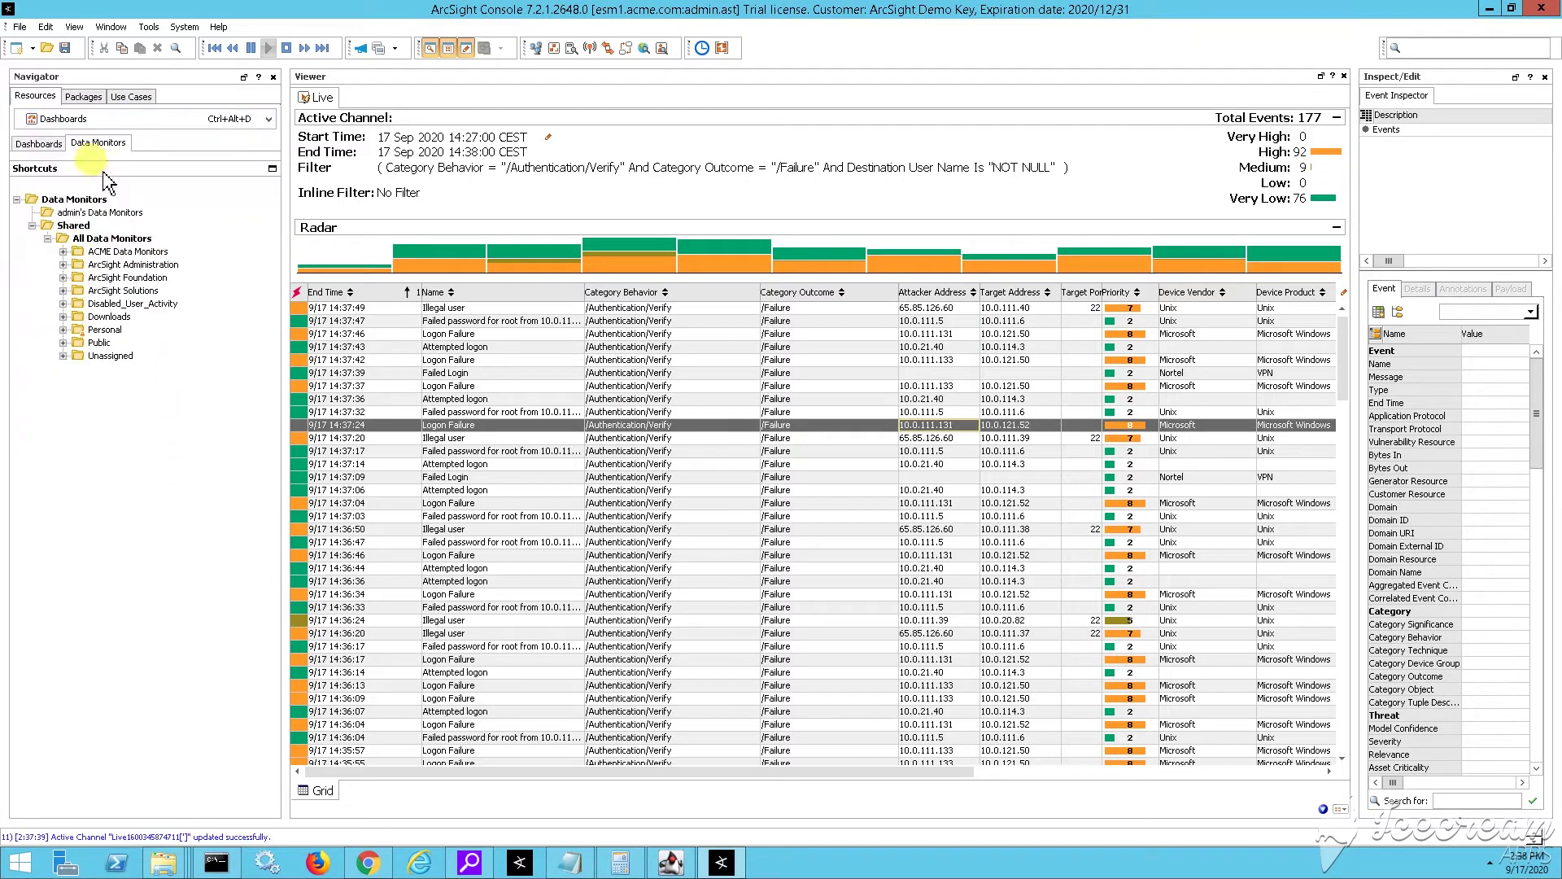
pyautogui.click(38, 144)
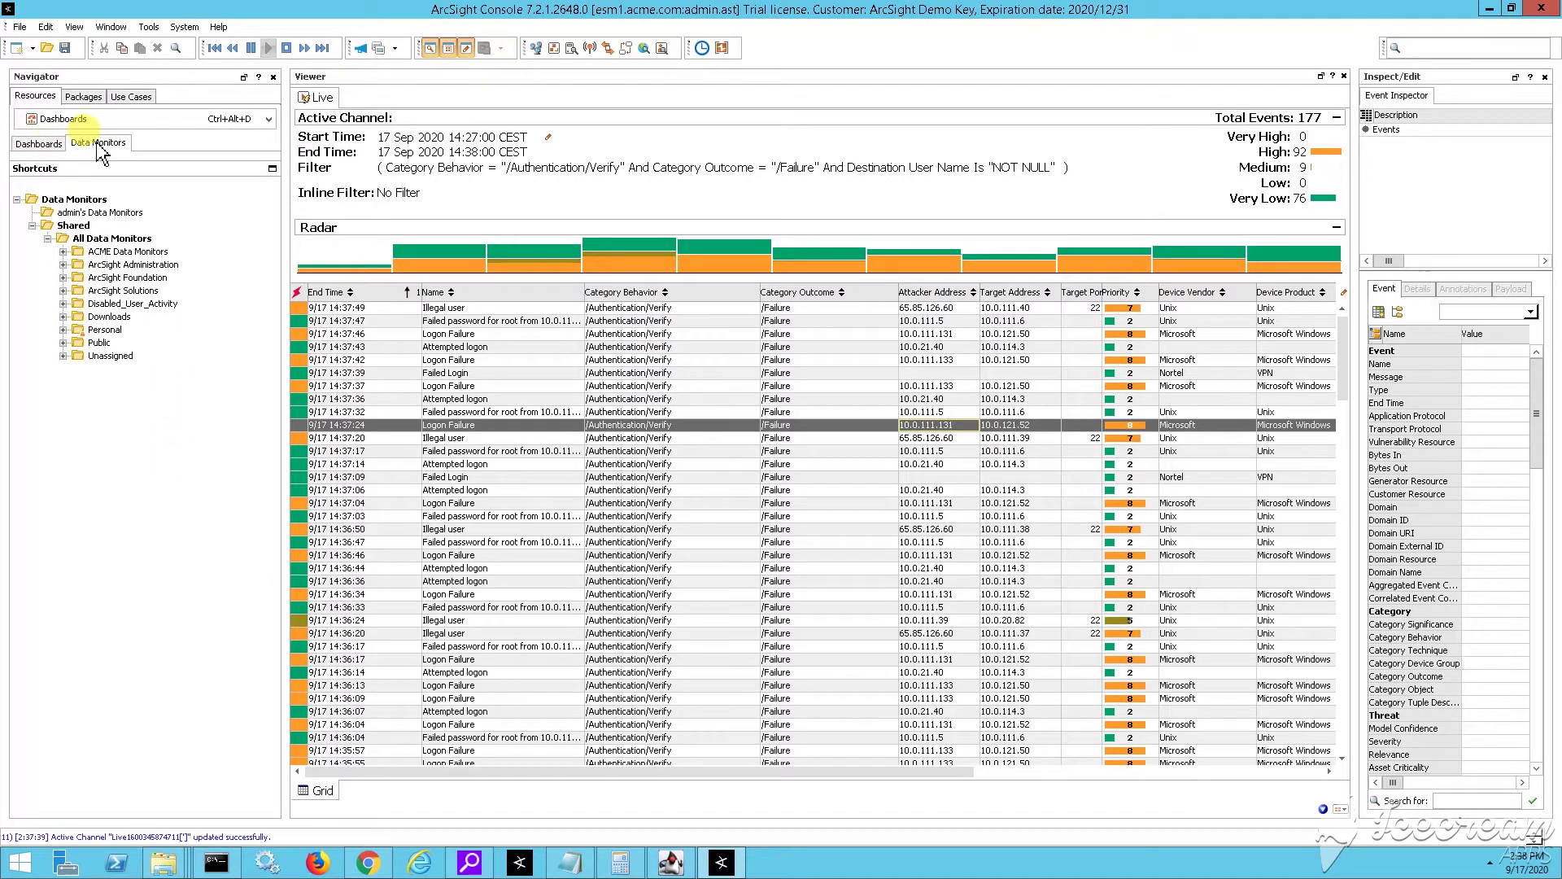
pyautogui.rightClick(93, 220)
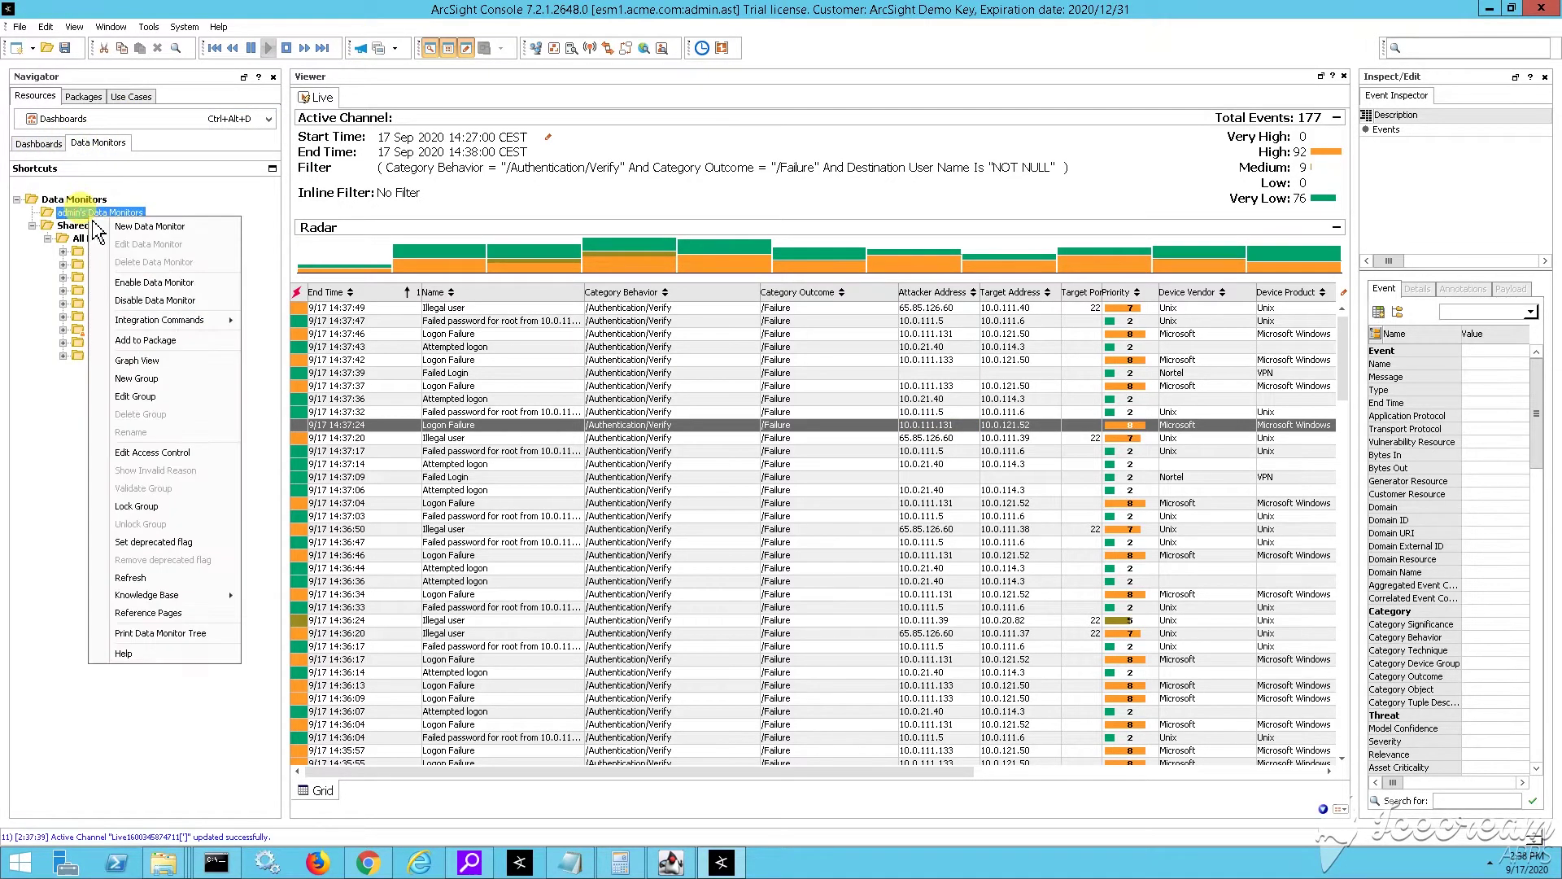
pyautogui.click(142, 232)
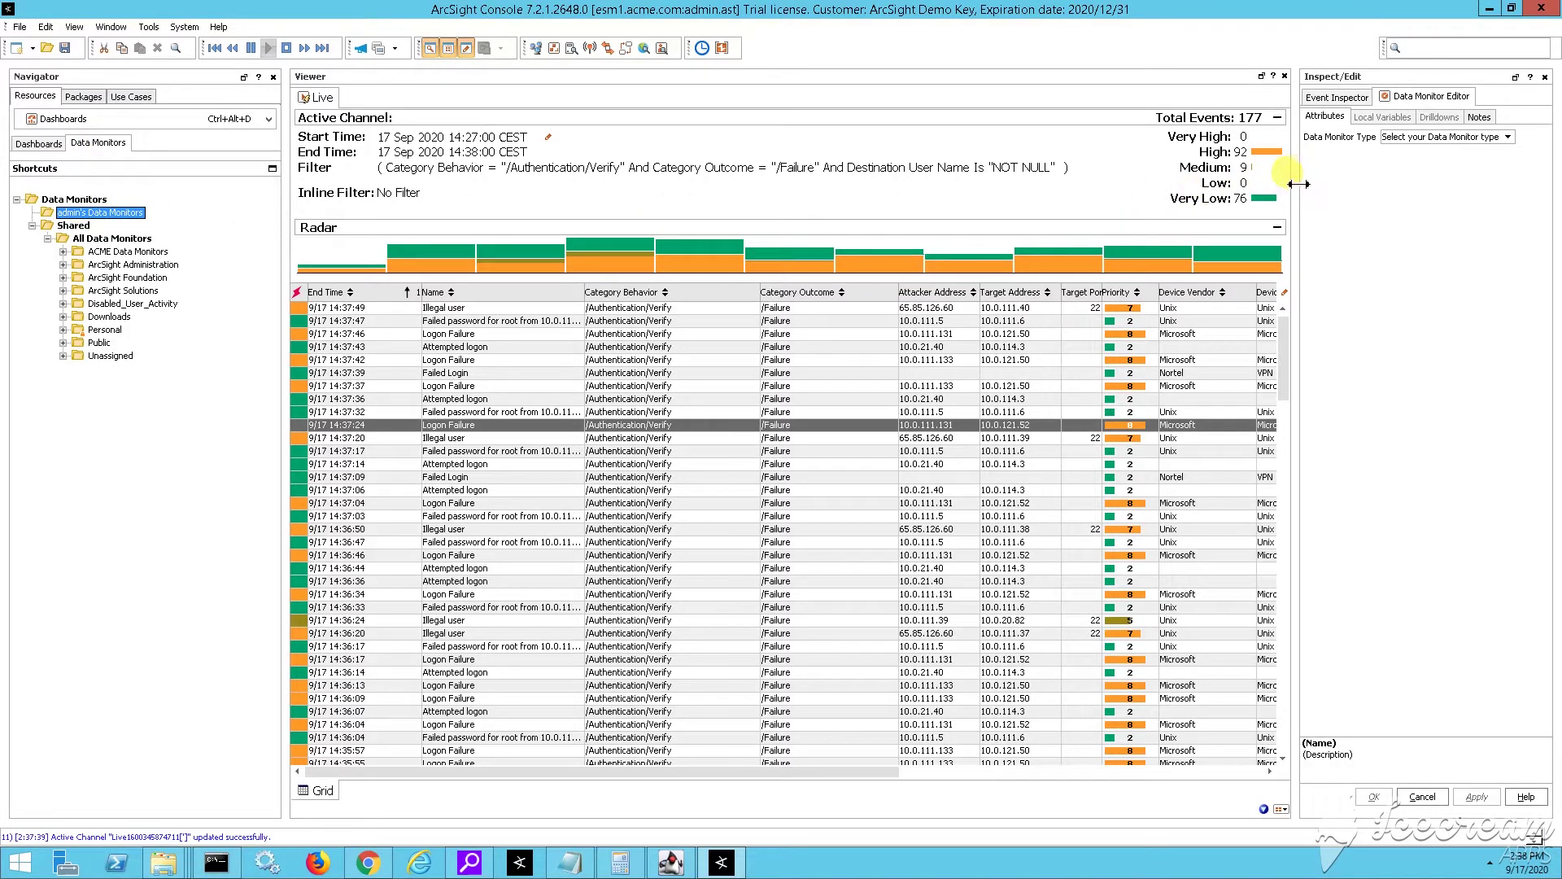
pyautogui.moveTo(1299, 183); pyautogui.dragTo(1181, 186)
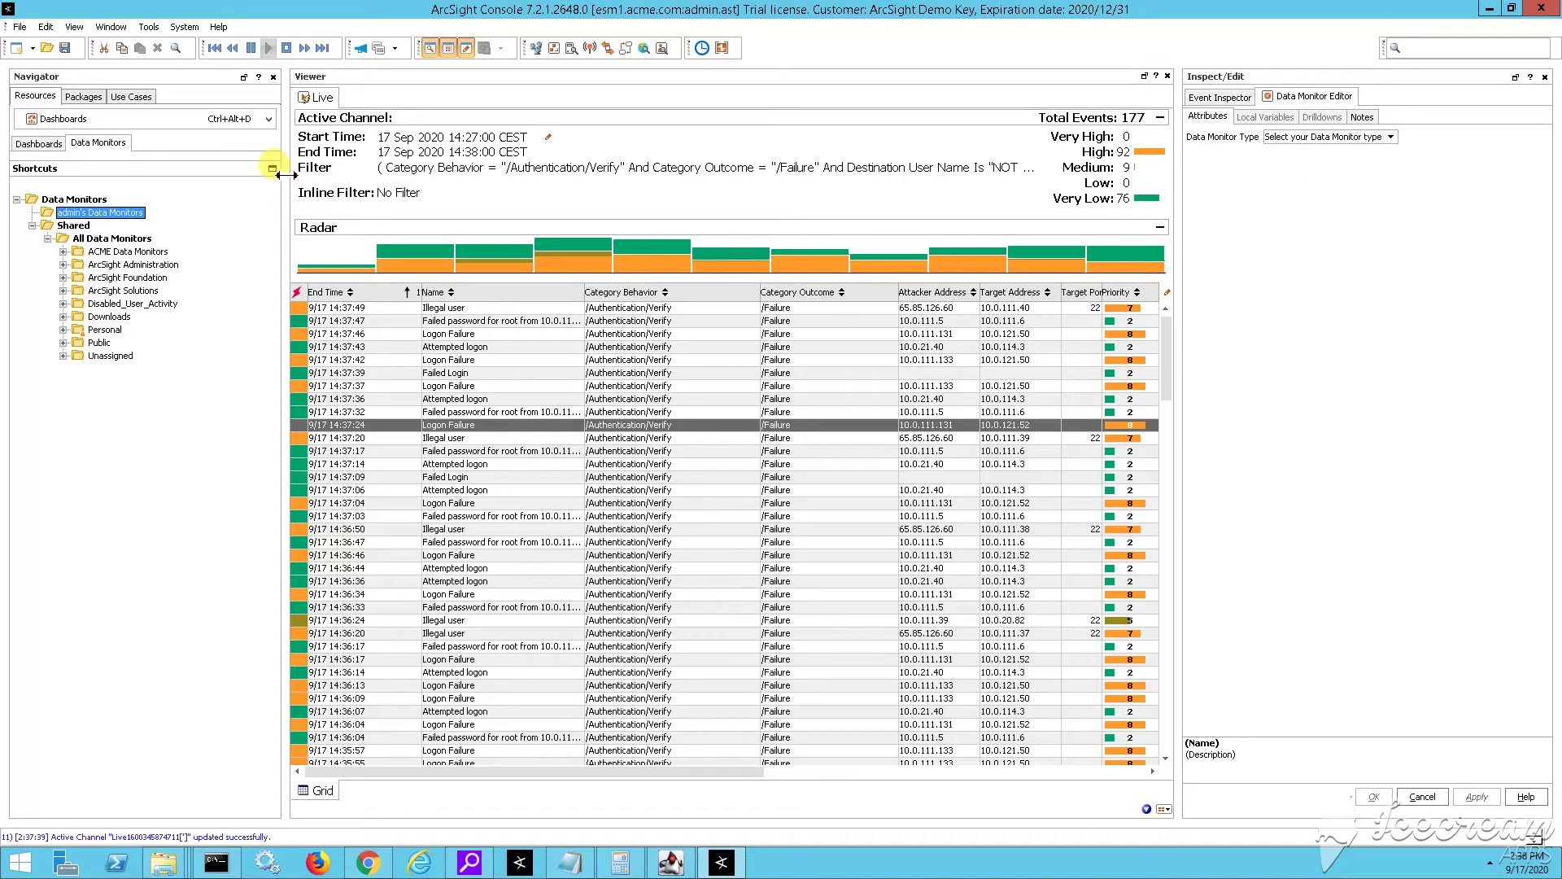
pyautogui.moveTo(285, 175); pyautogui.dragTo(225, 162)
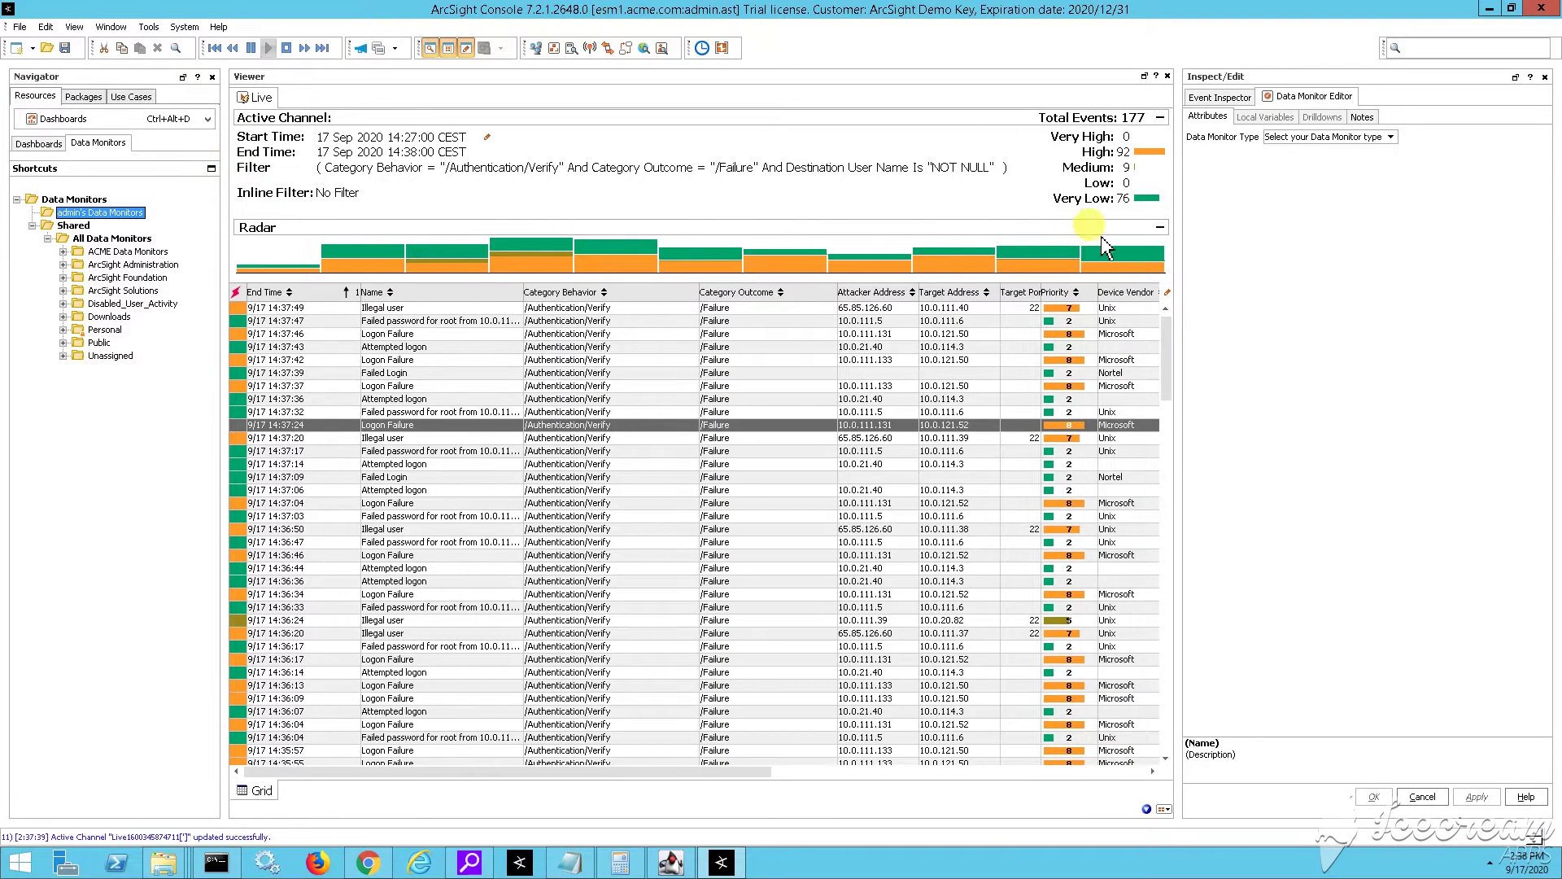
# - Set the monitor type to Hourly Counts and begin editing its name
pyautogui.click(1302, 138)
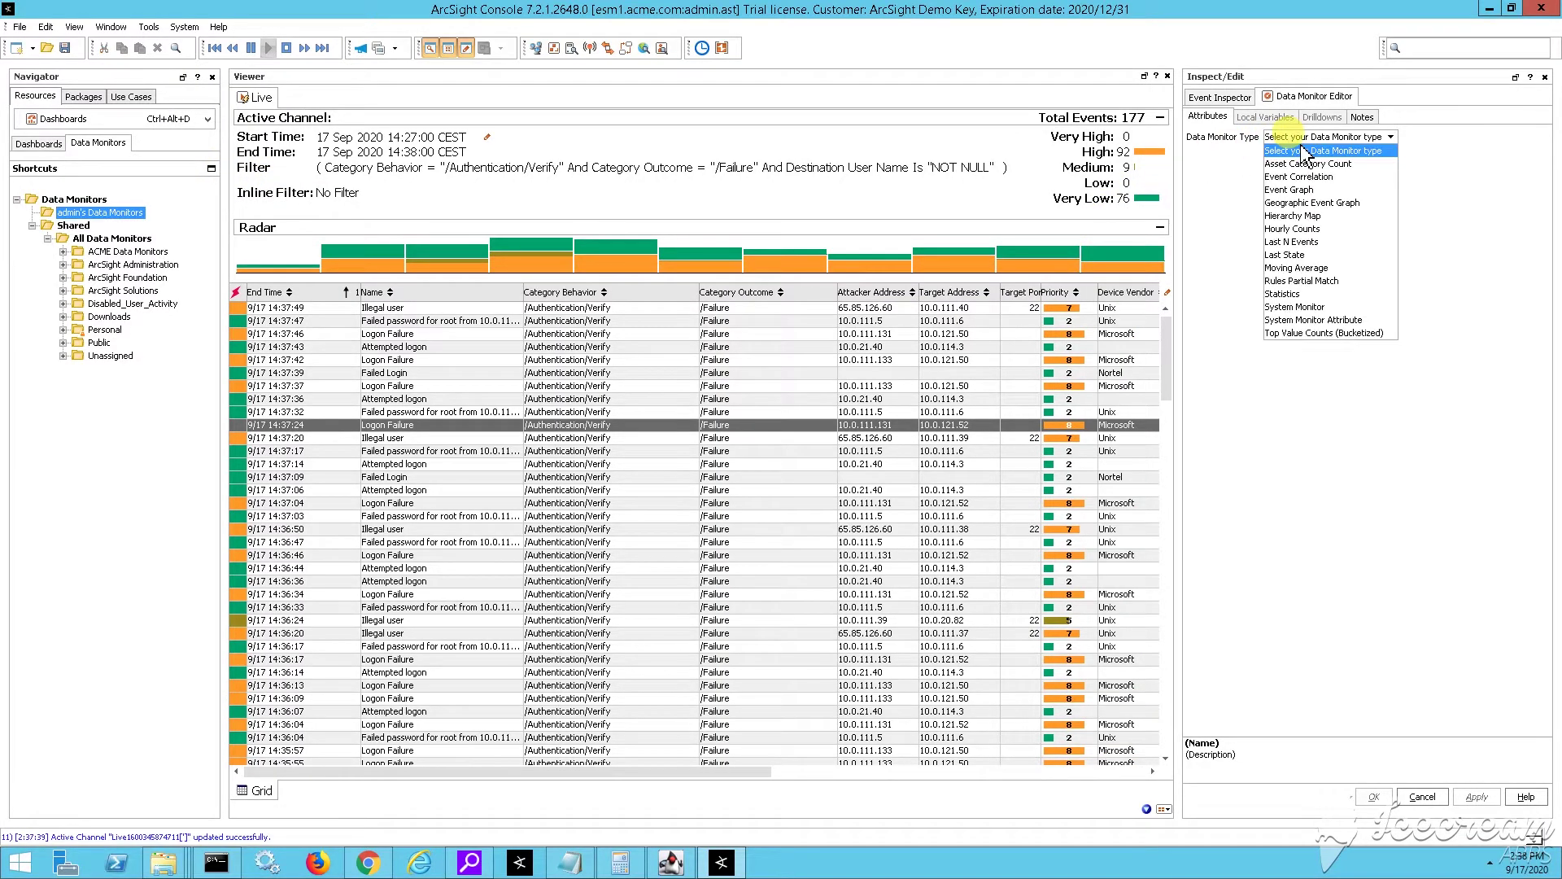
pyautogui.click(1292, 229)
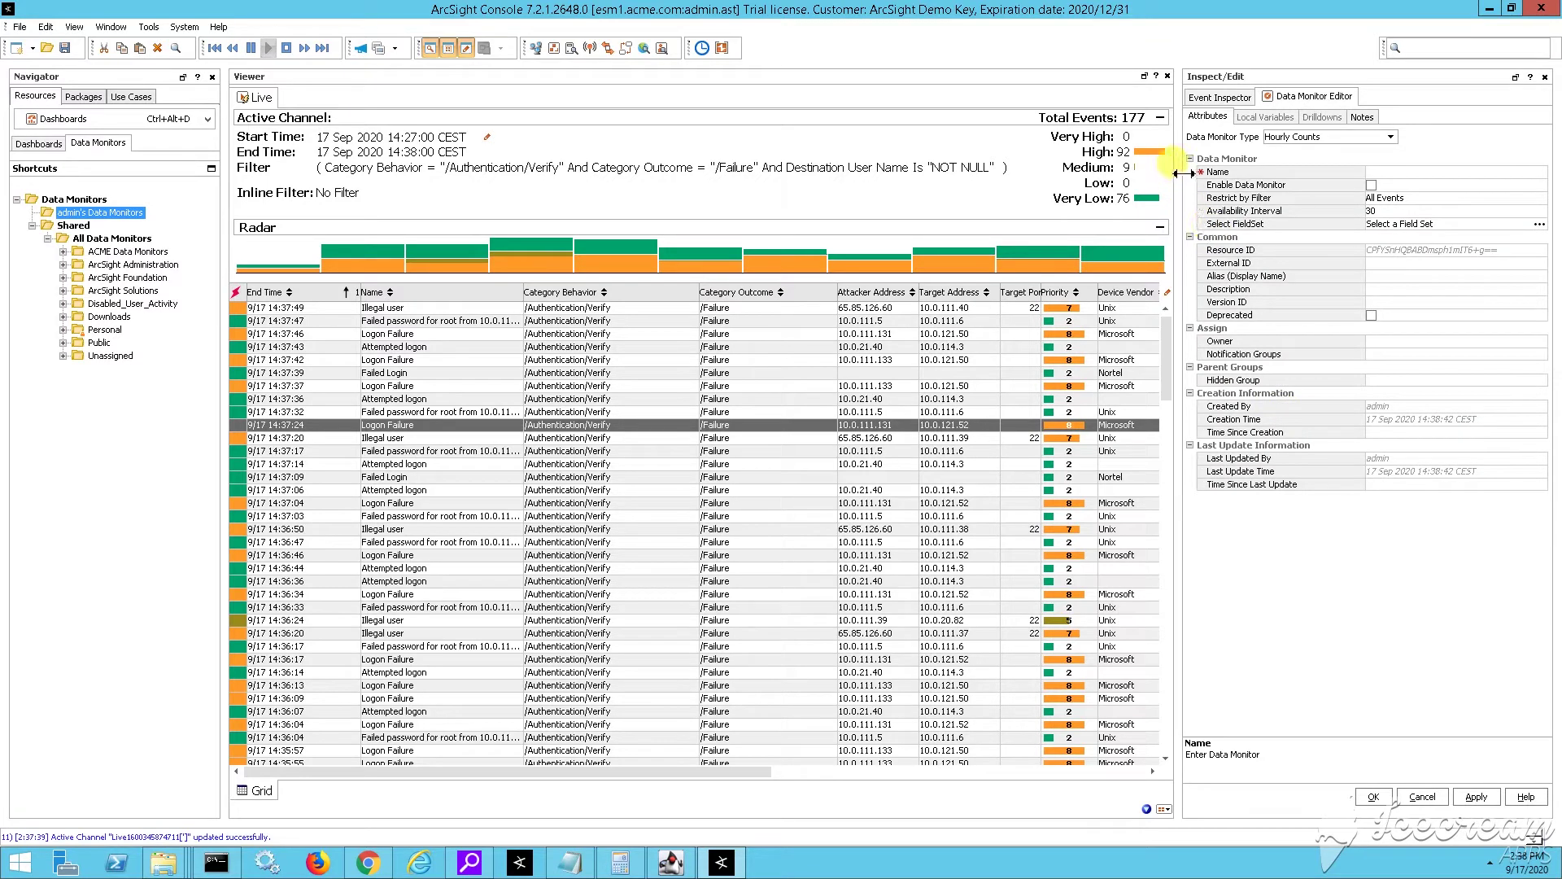
pyautogui.moveTo(1174, 173); pyautogui.dragTo(1017, 173)
pyautogui.click(1323, 173)
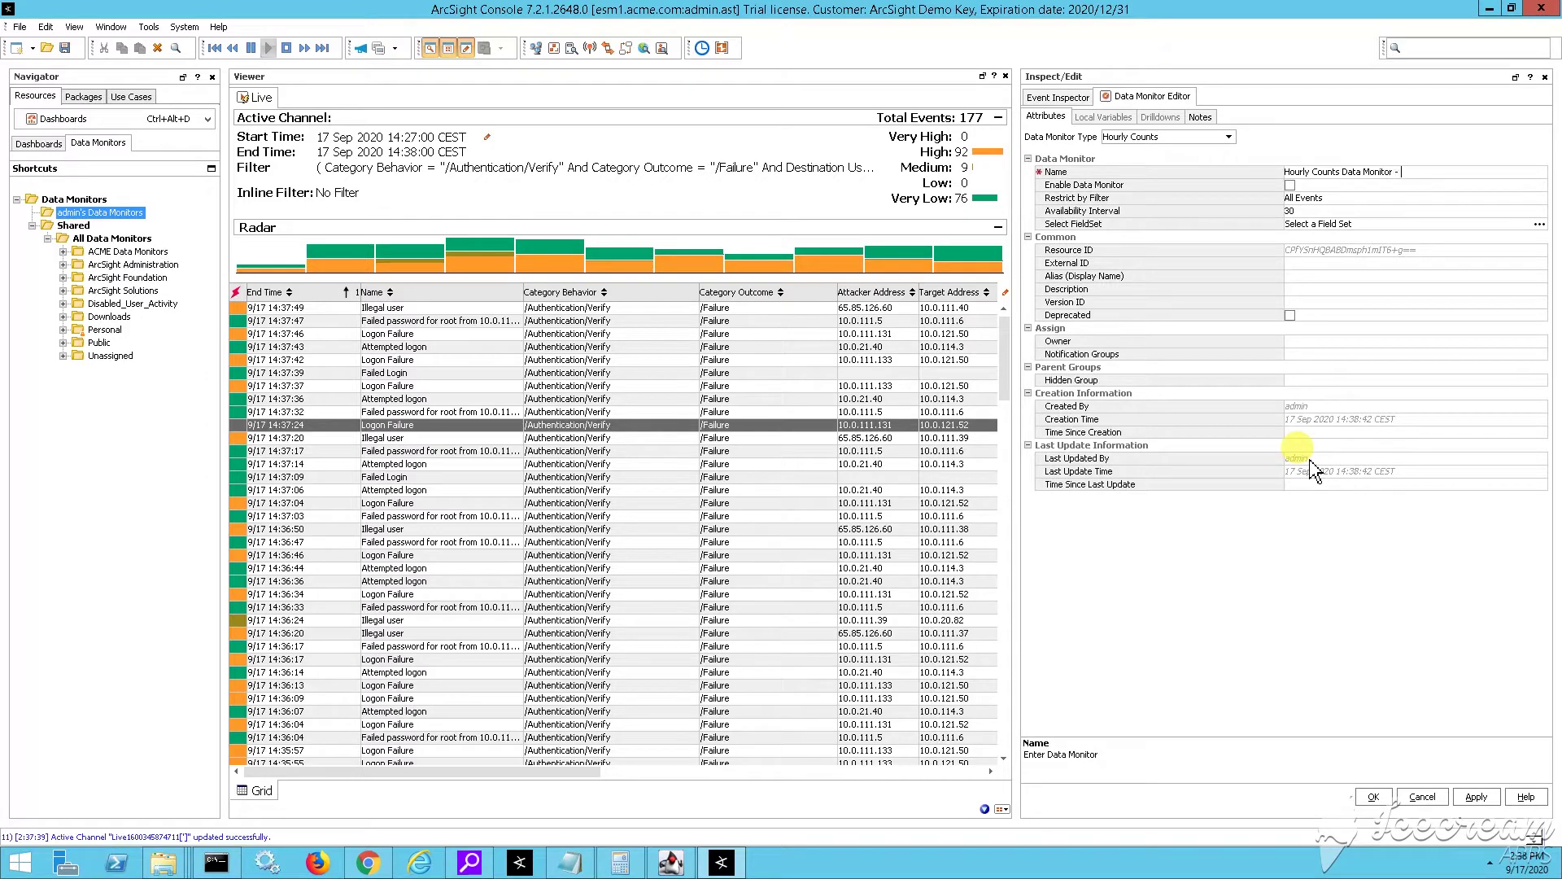
# - Name the monitor 'Hourly Counts Data Monitor Failed Logins by User' and enable it
pyautogui.write('Failed Logins by User')
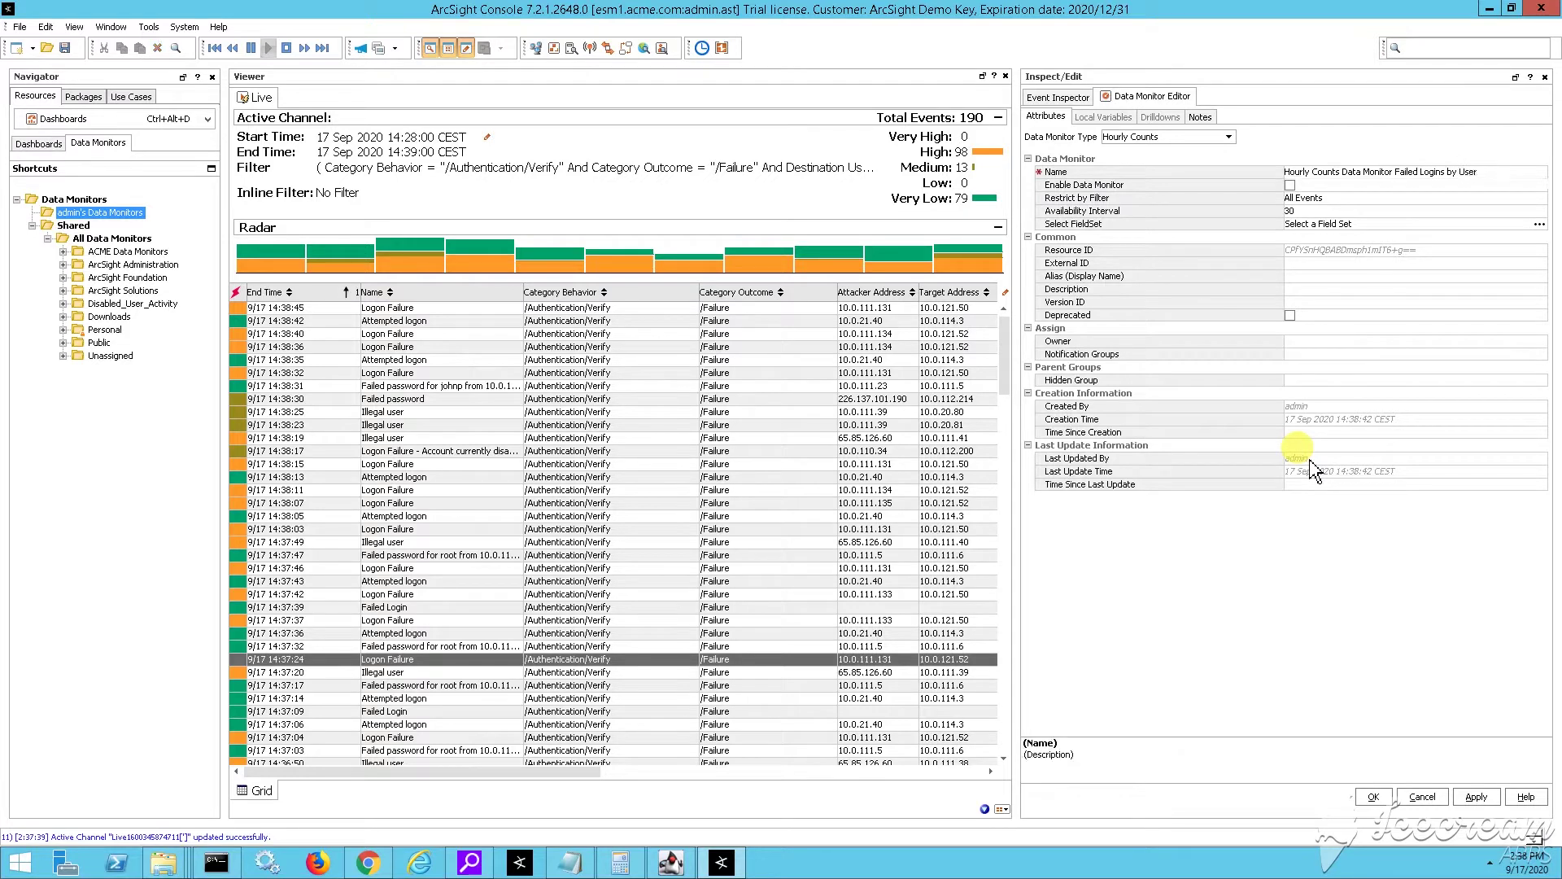
pyautogui.click(1111, 187)
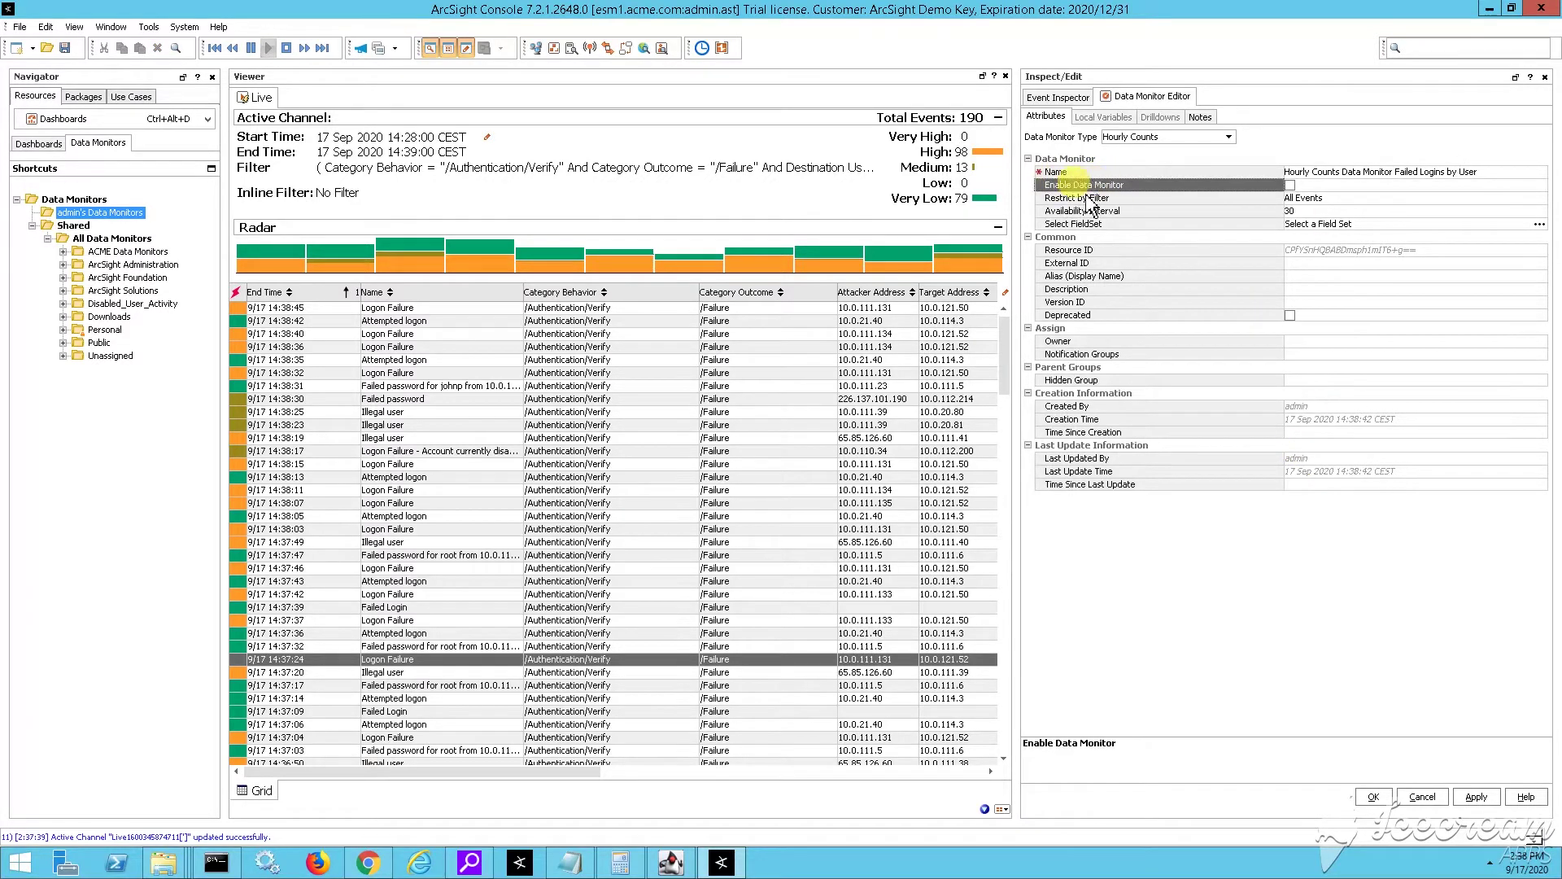
pyautogui.click(1291, 186)
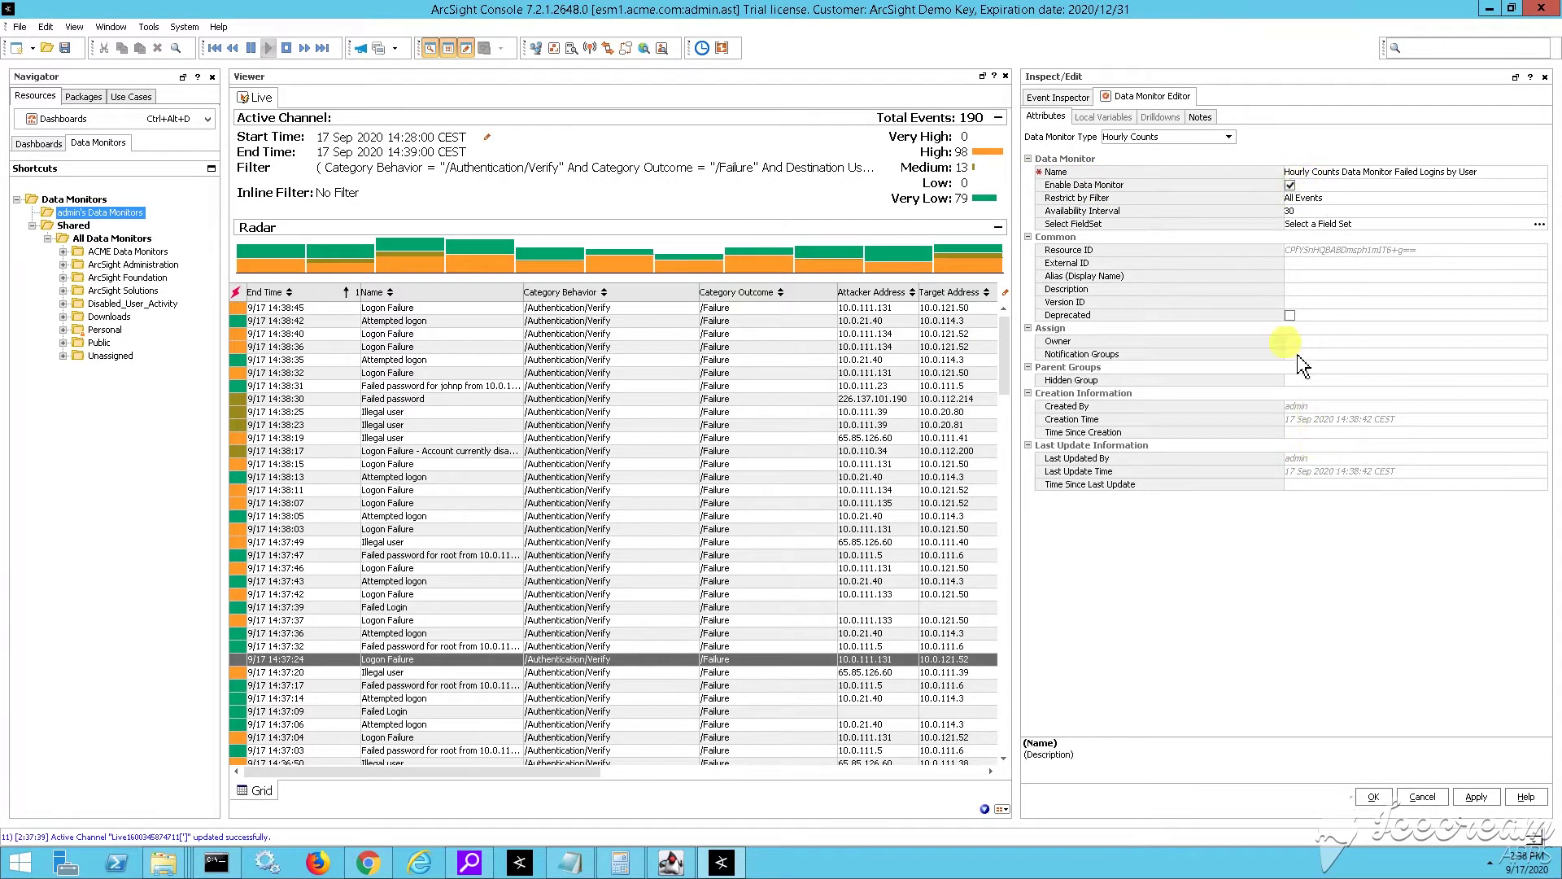
# - Restrict the monitor to the Failed Logins by User filter
pyautogui.click(1056, 198)
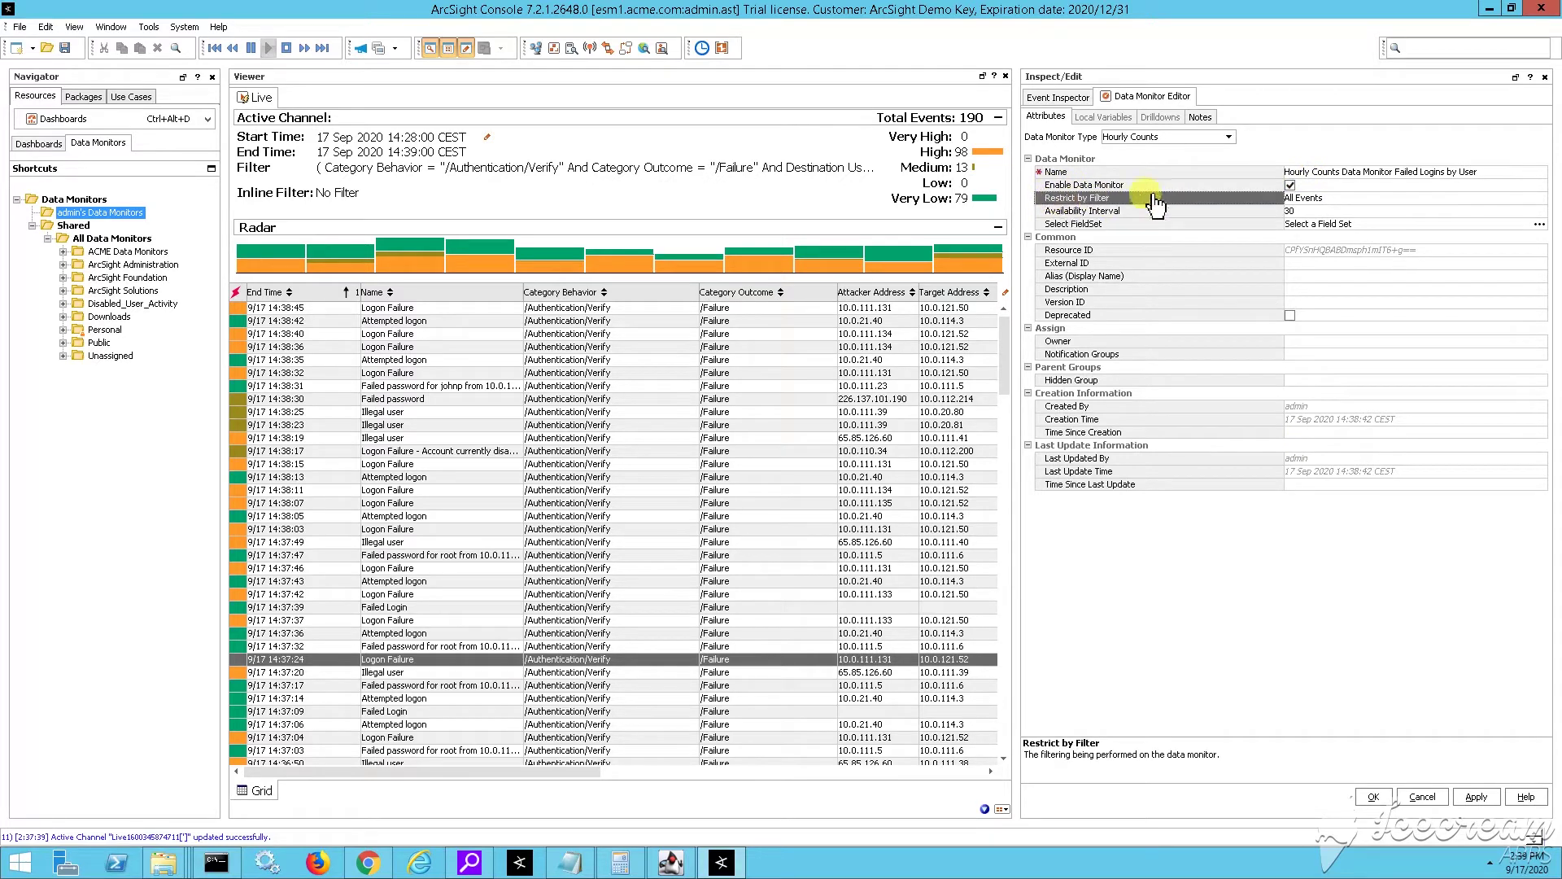
pyautogui.click(1329, 202)
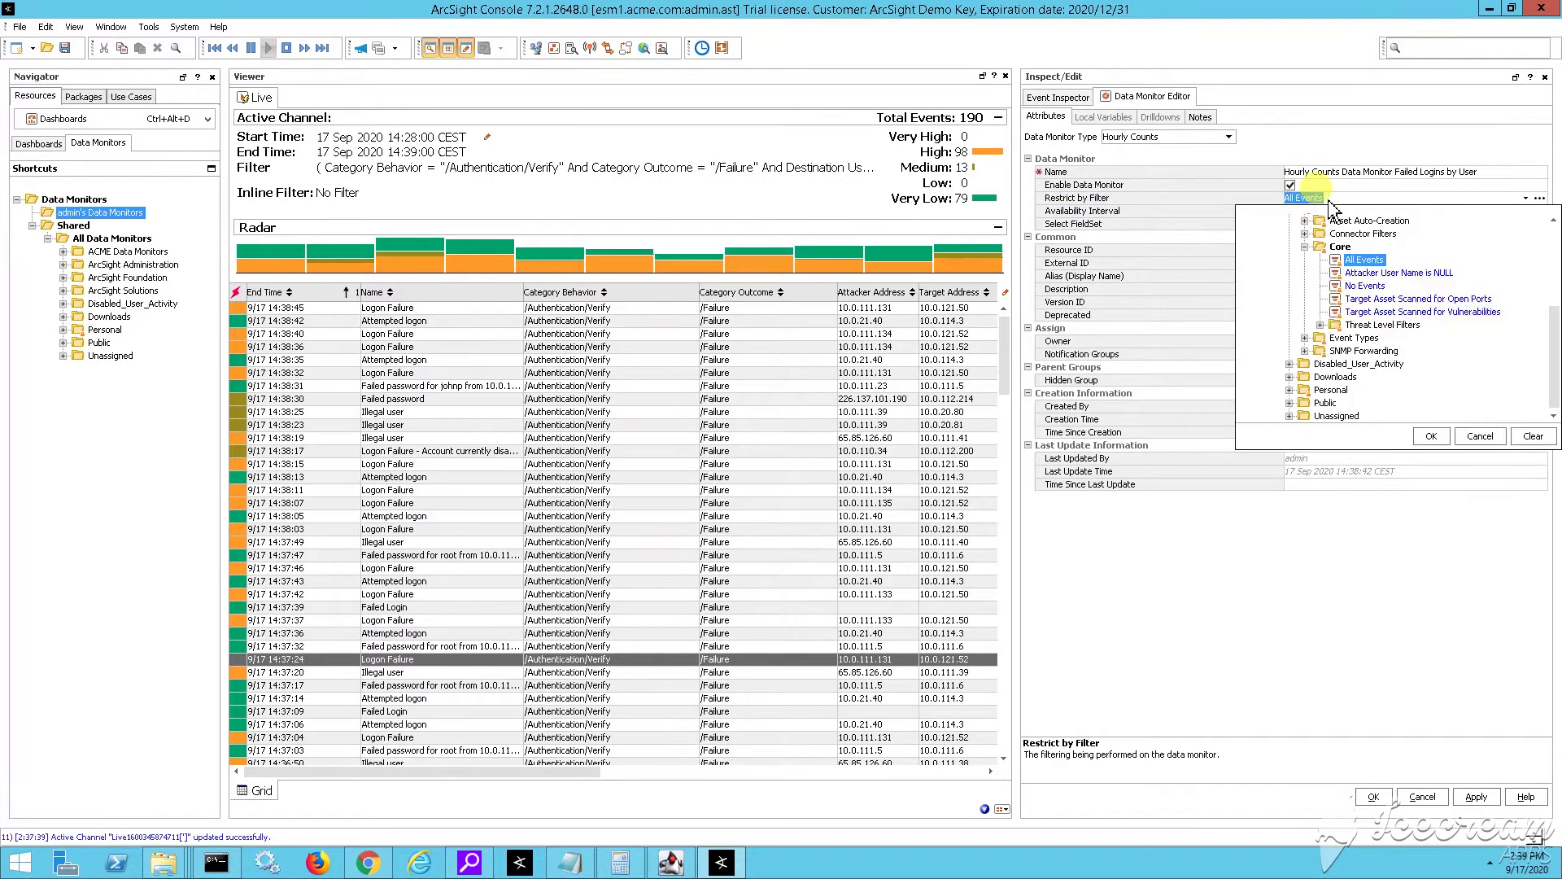
pyautogui.scroll(5, 1556, 316)
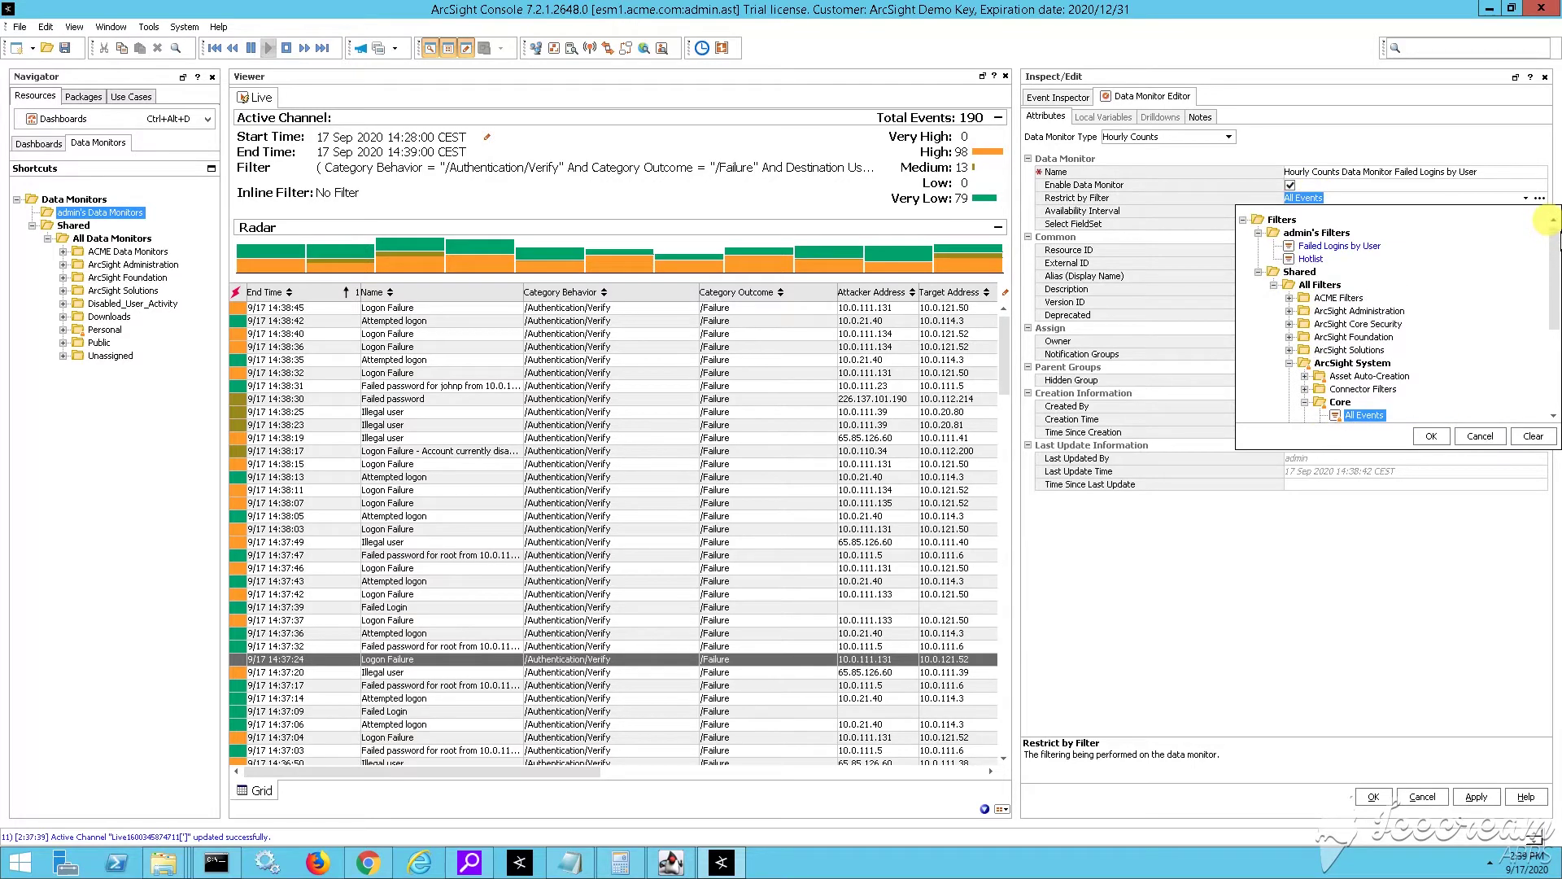
pyautogui.click(1338, 246)
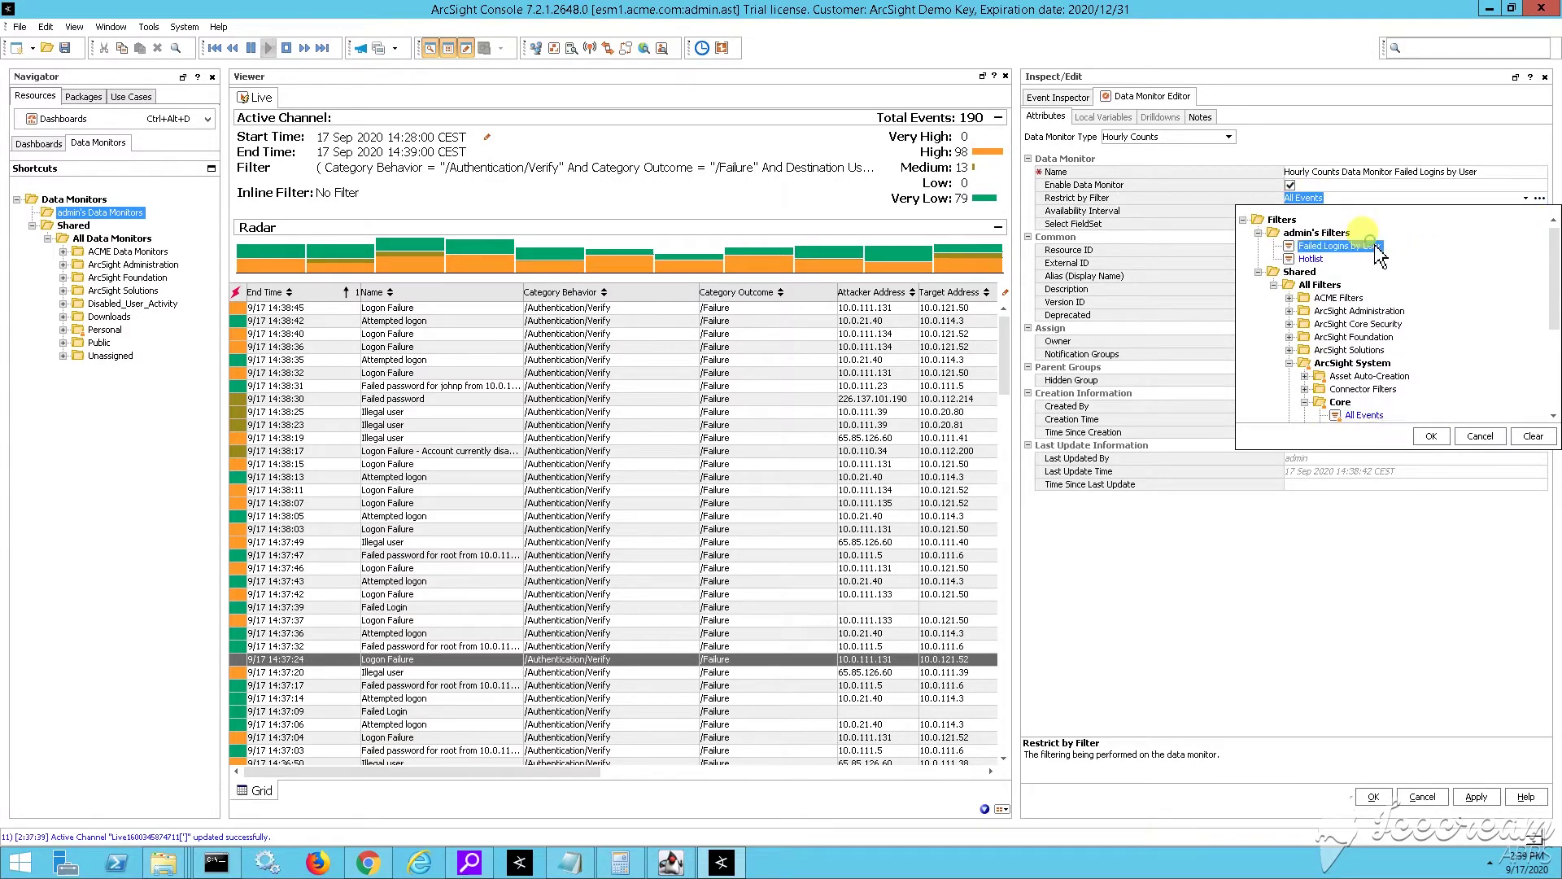
pyautogui.click(1431, 438)
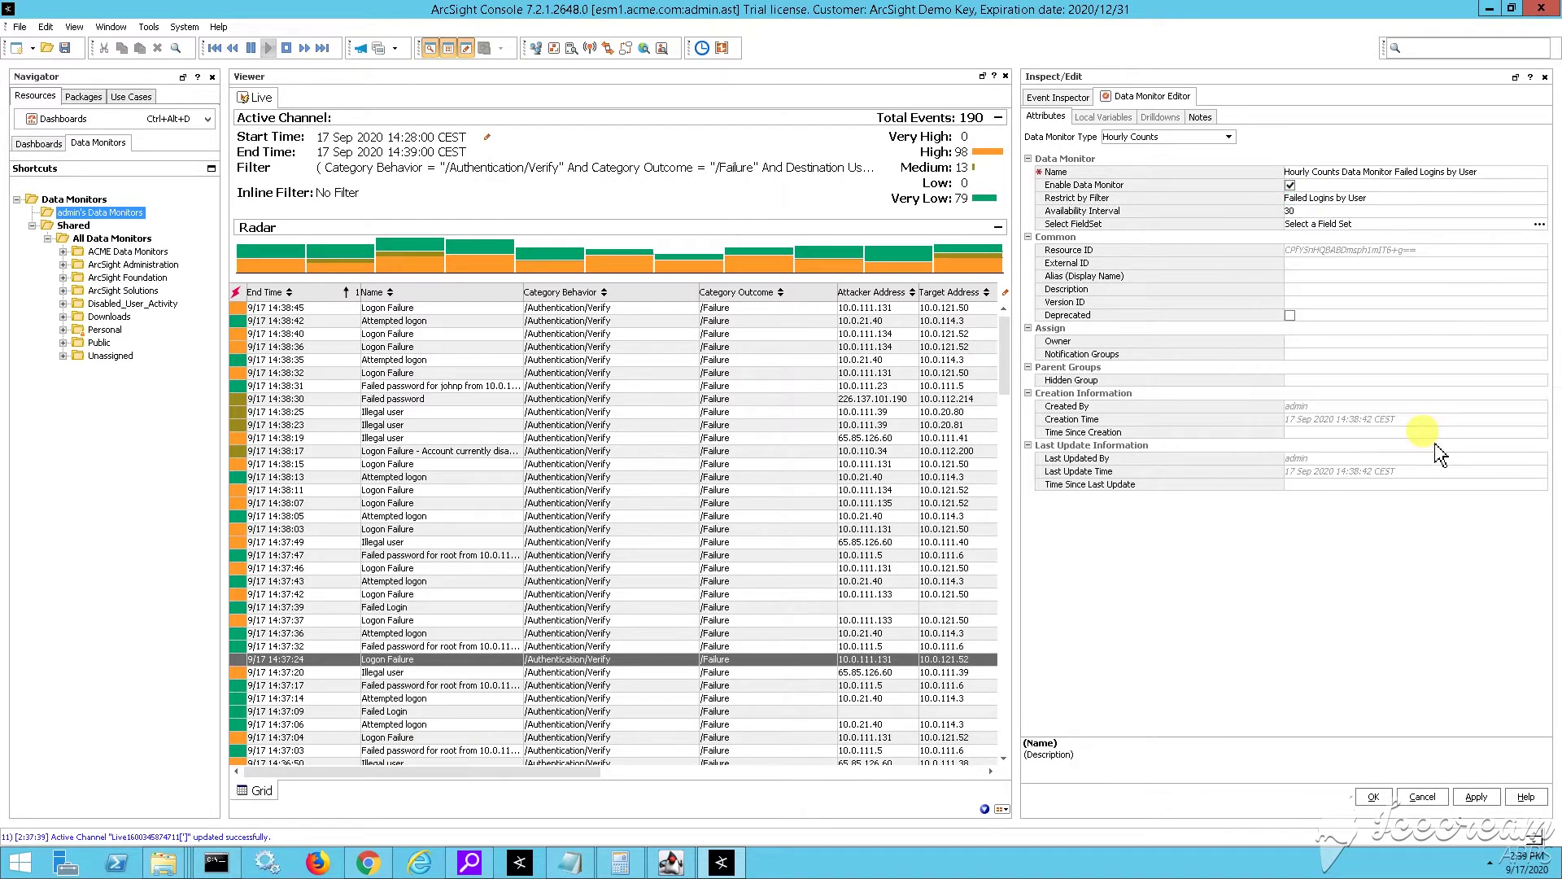
pyautogui.click(1121, 211)
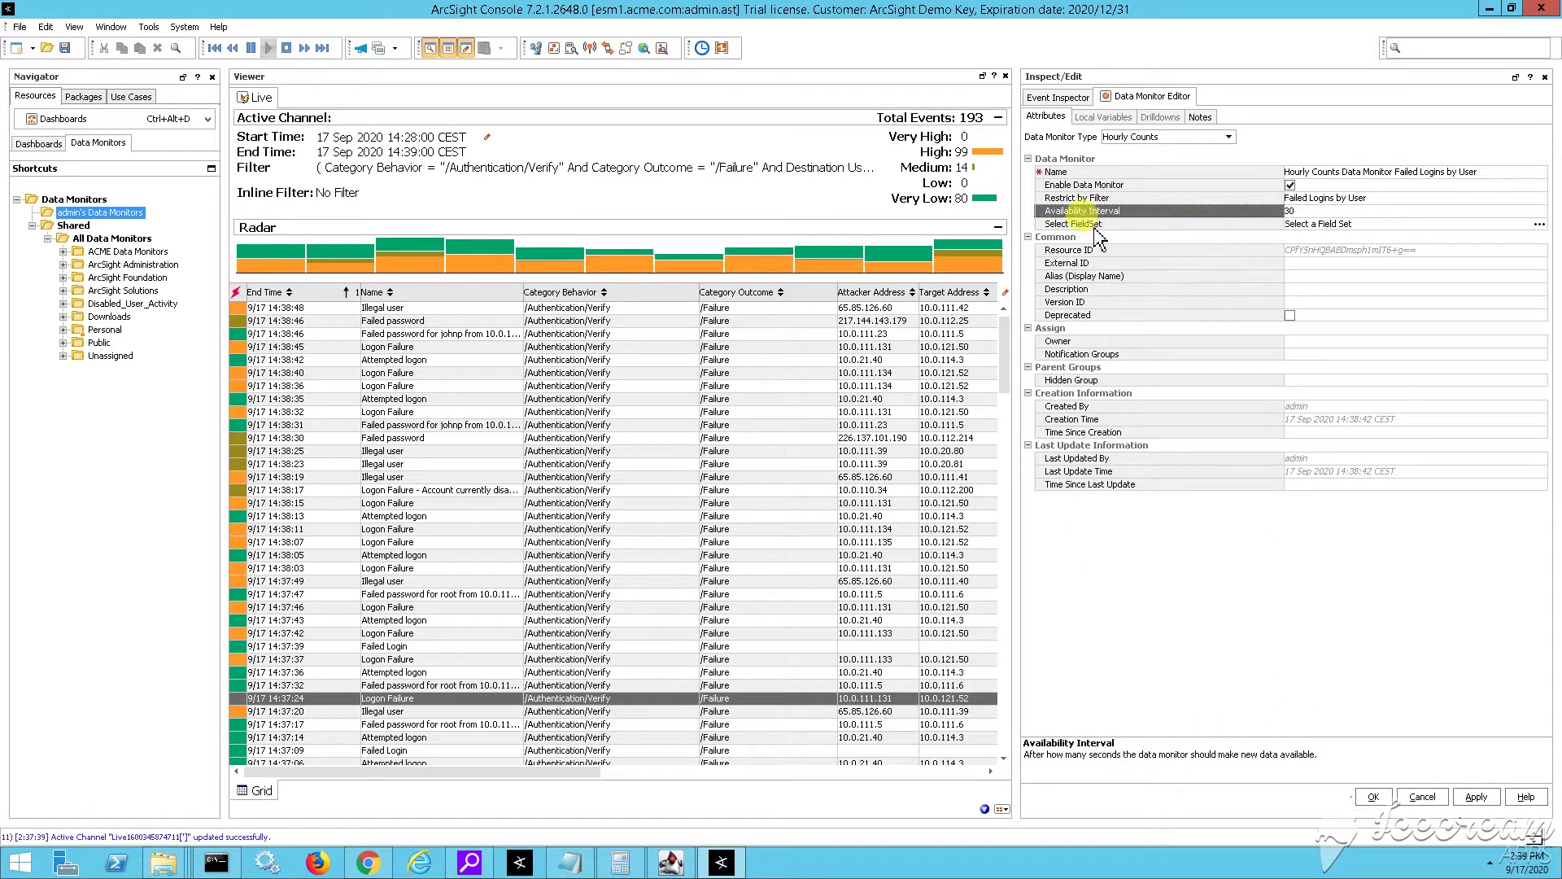
pyautogui.click(1096, 228)
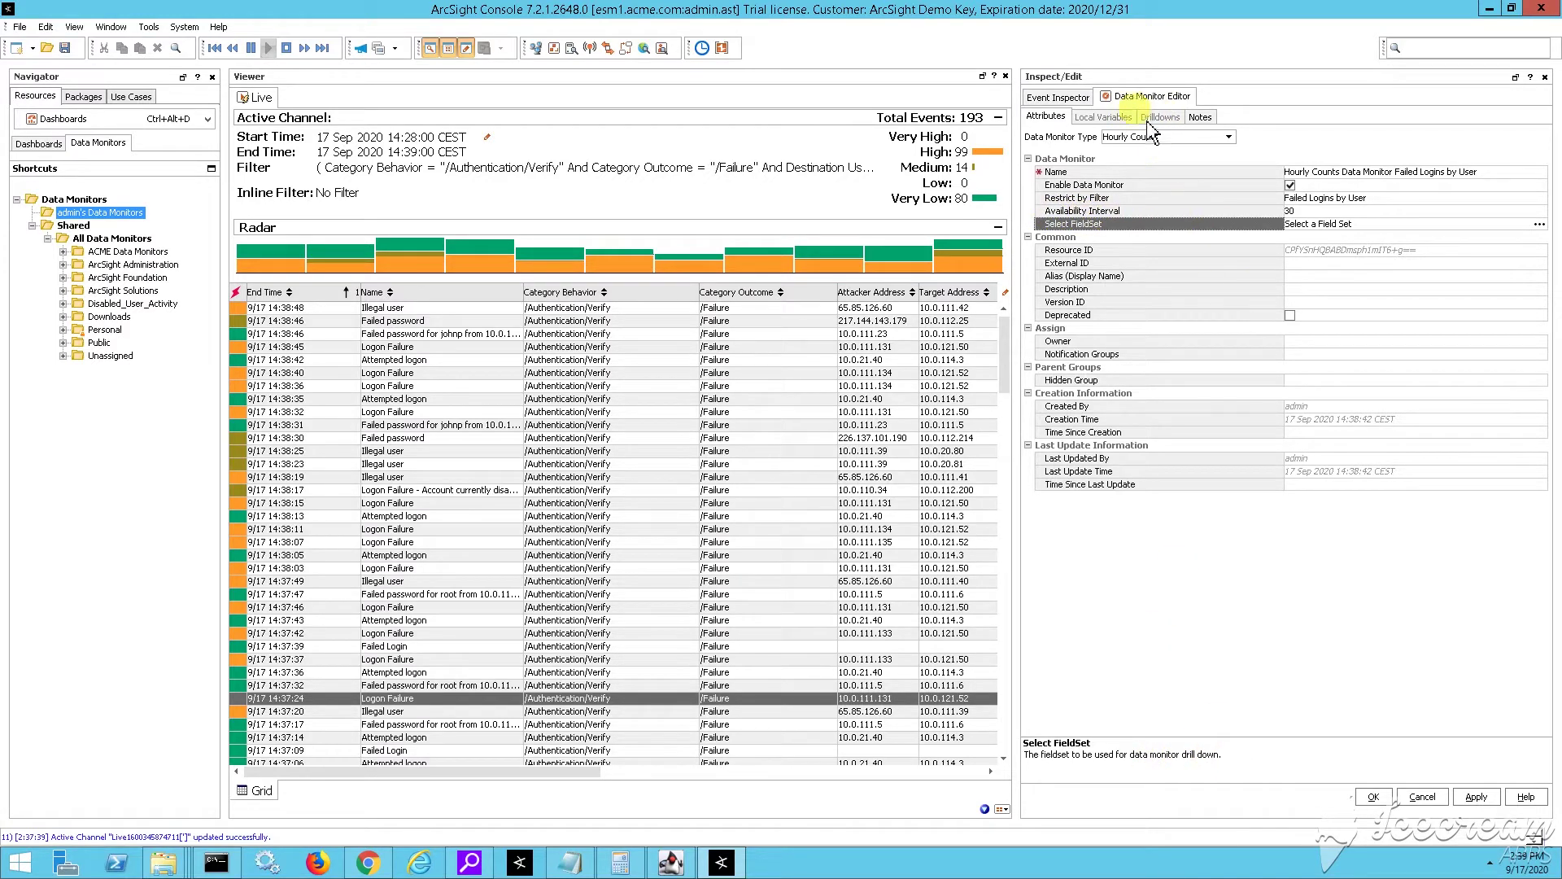
# - Save the Hourly Counts monitor and add it to a new dashboard as a table
pyautogui.click(1373, 796)
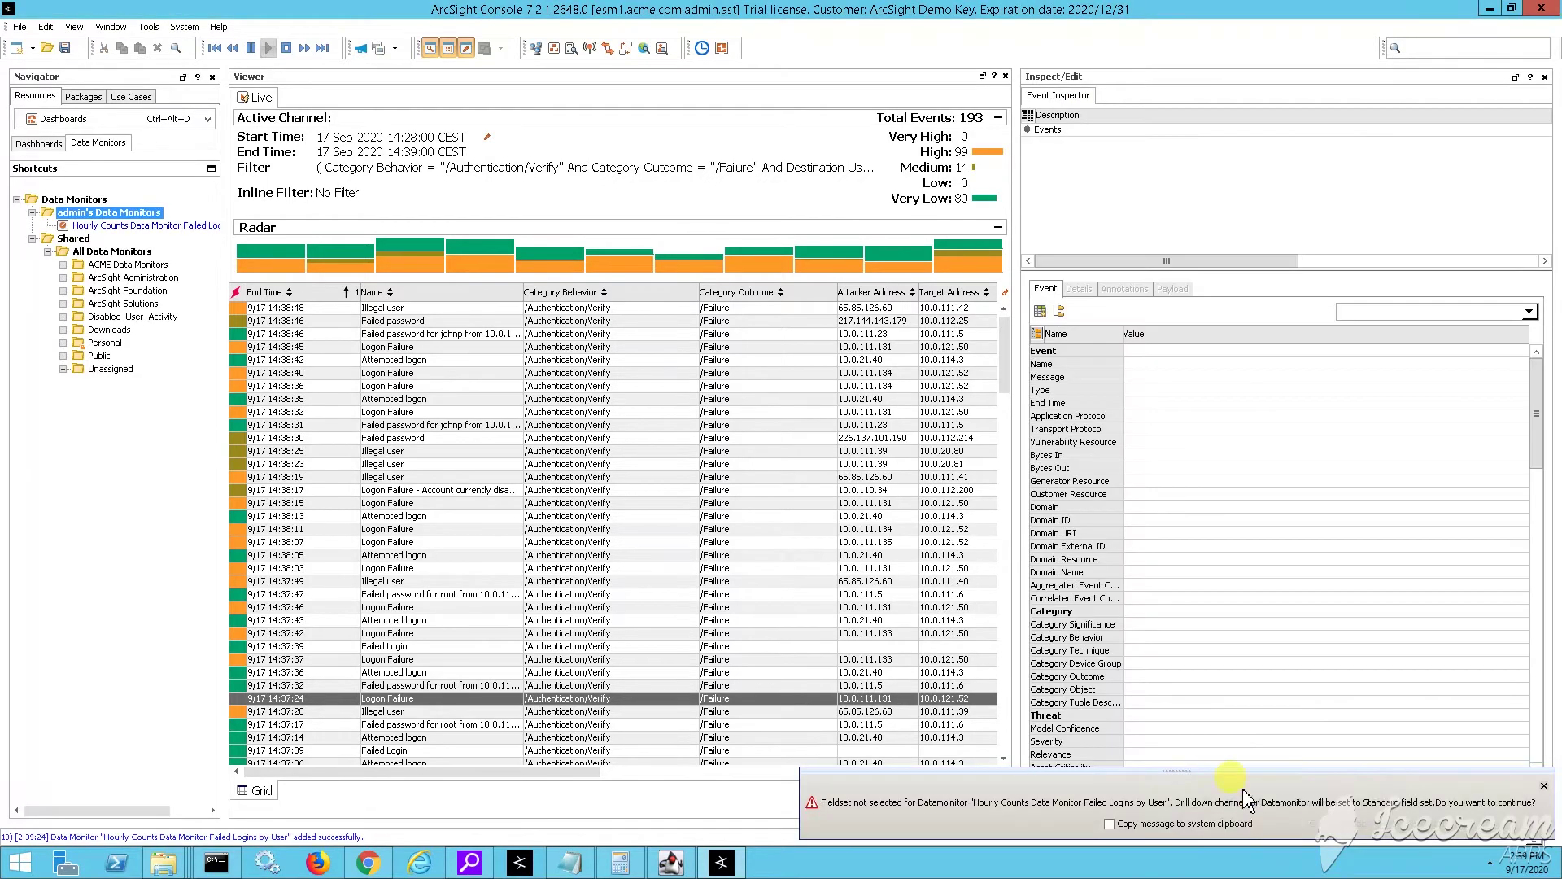
pyautogui.click(106, 225)
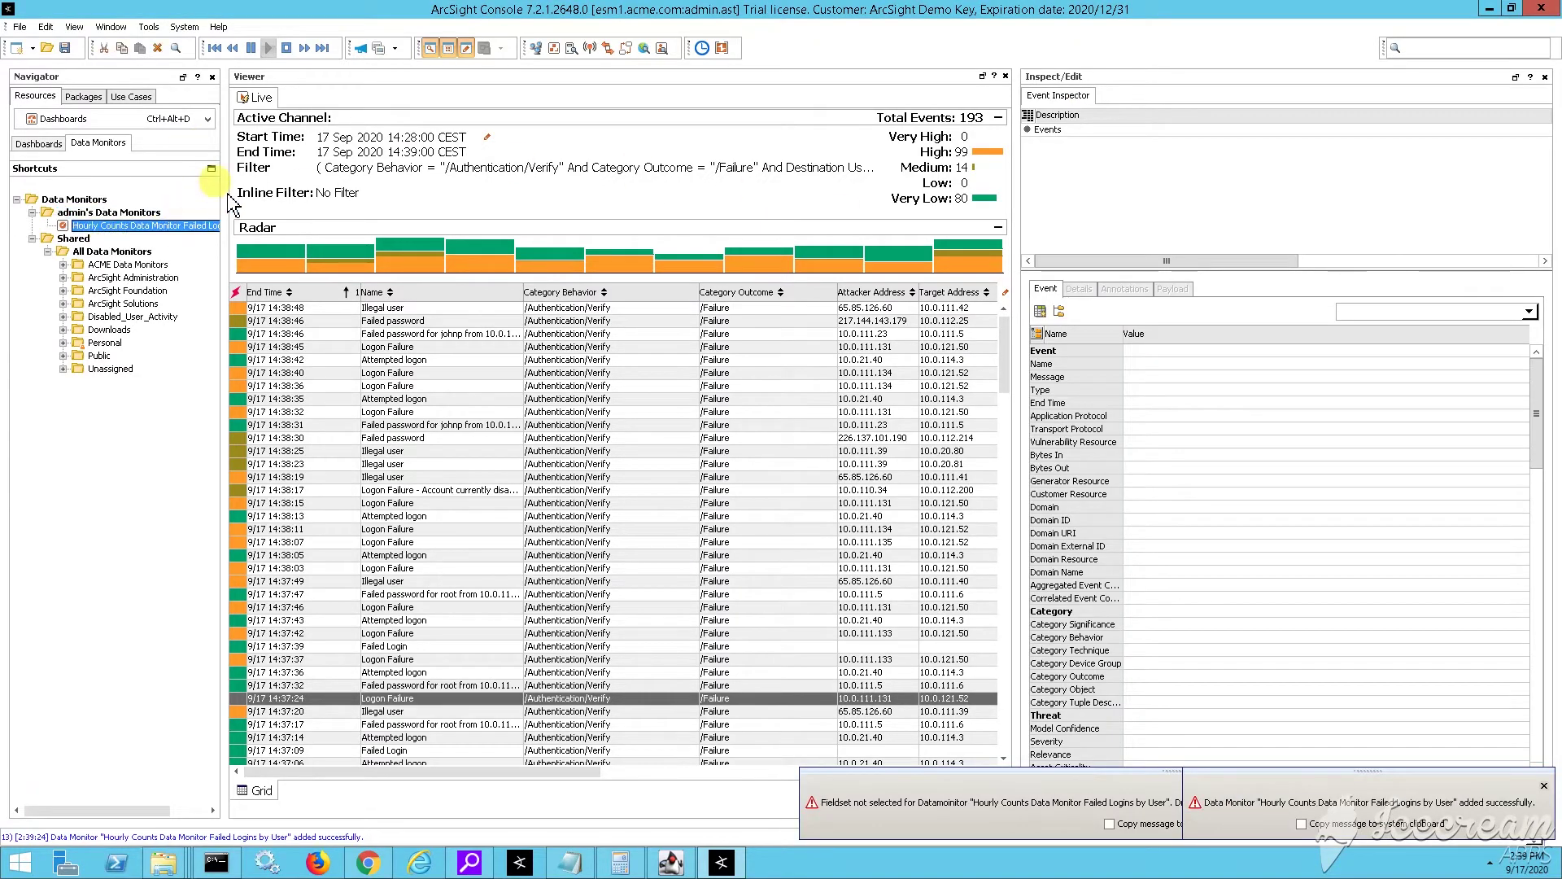
pyautogui.moveTo(343, 203); pyautogui.dragTo(336, 203)
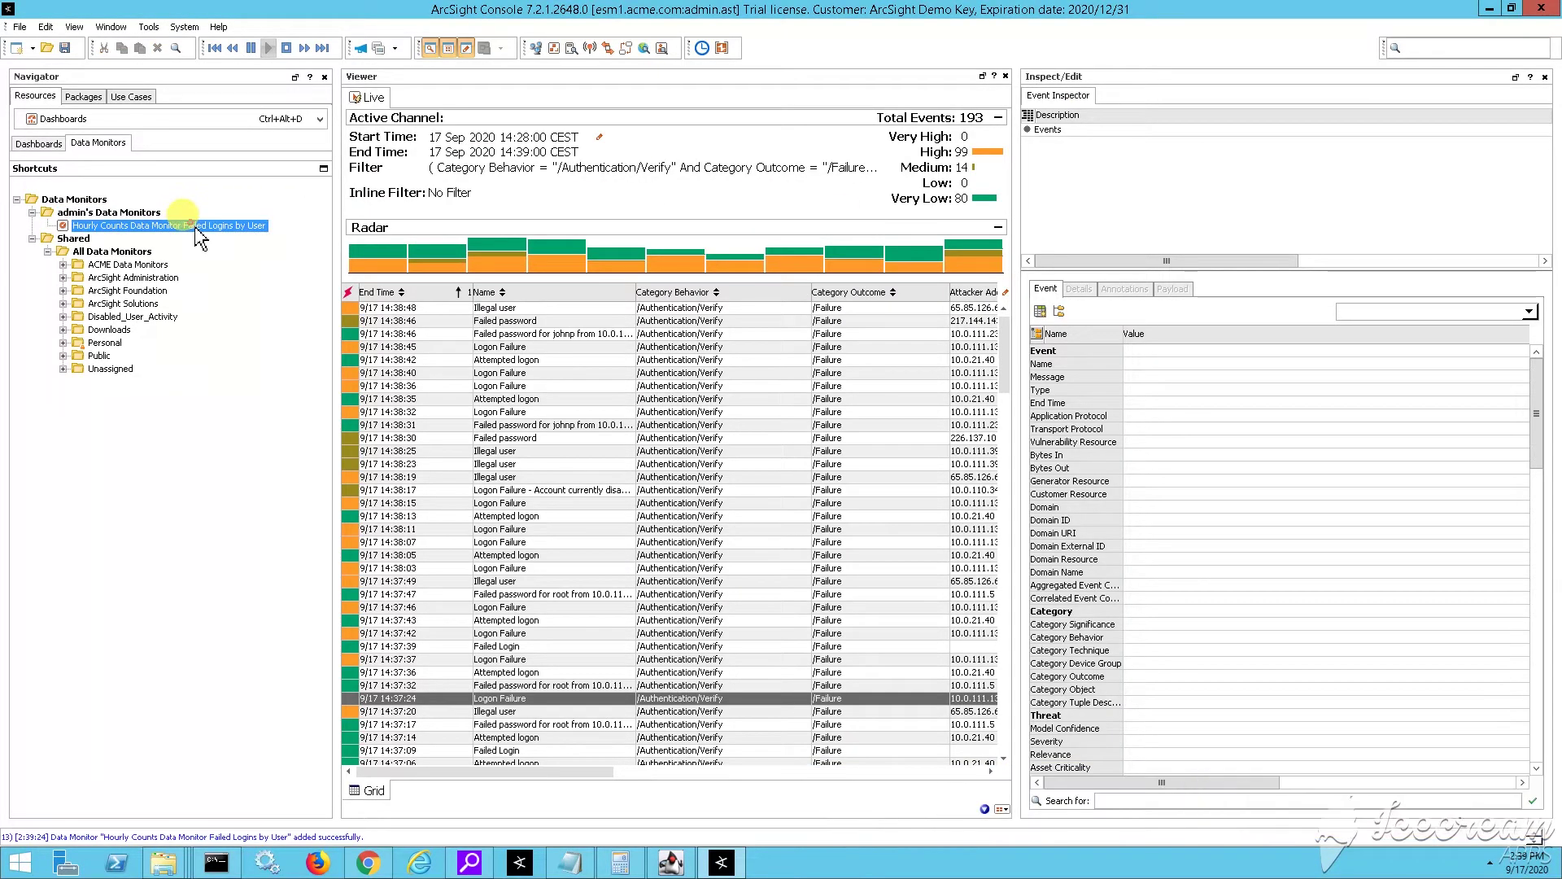
pyautogui.rightClick(195, 227)
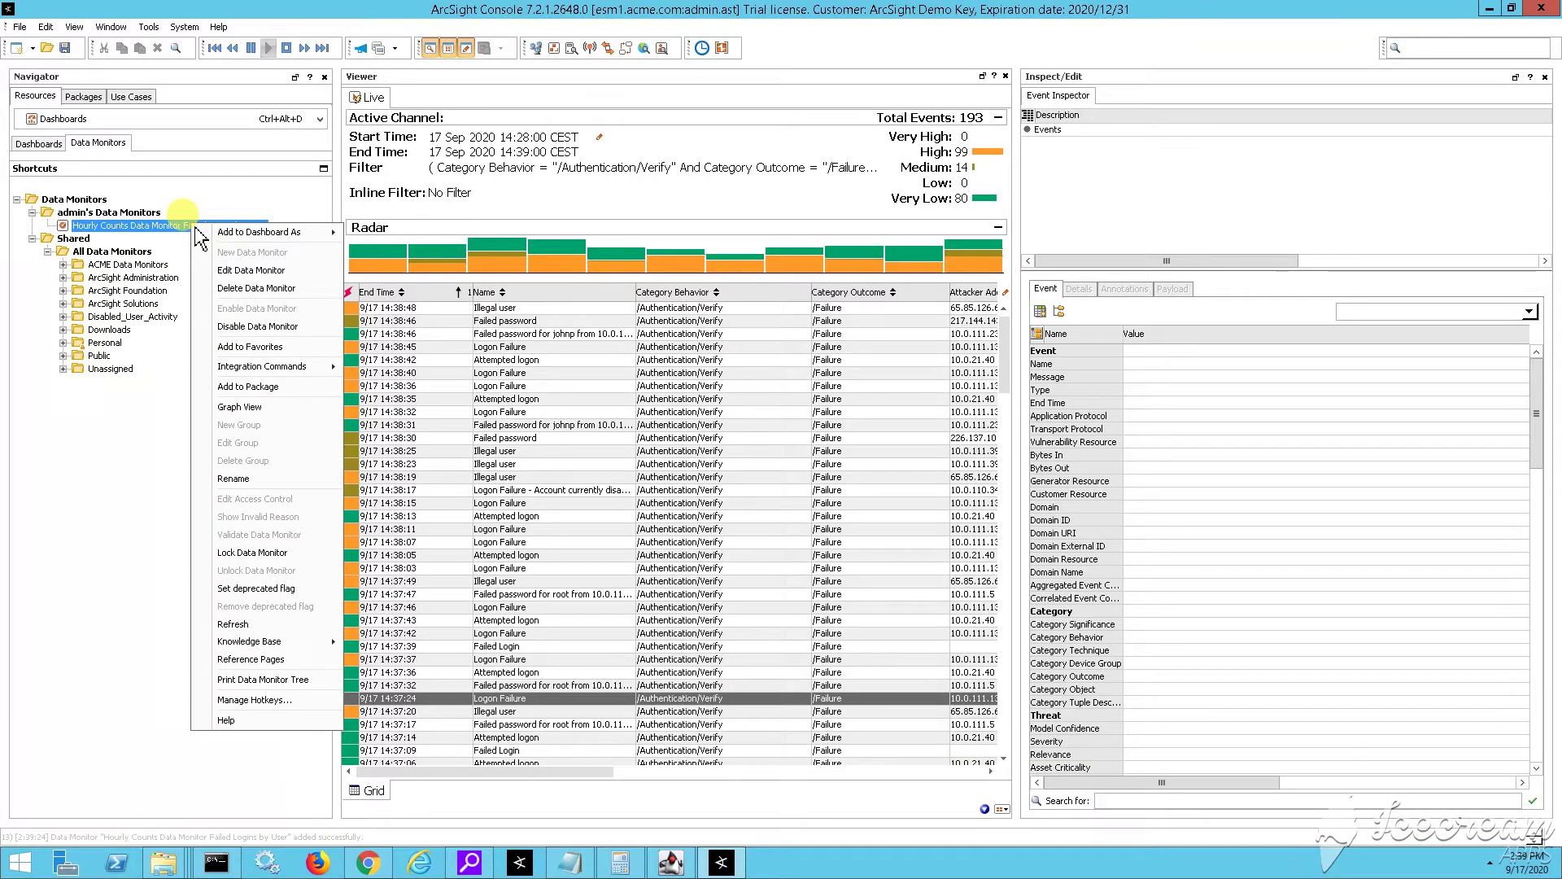
pyautogui.moveTo(317, 232)
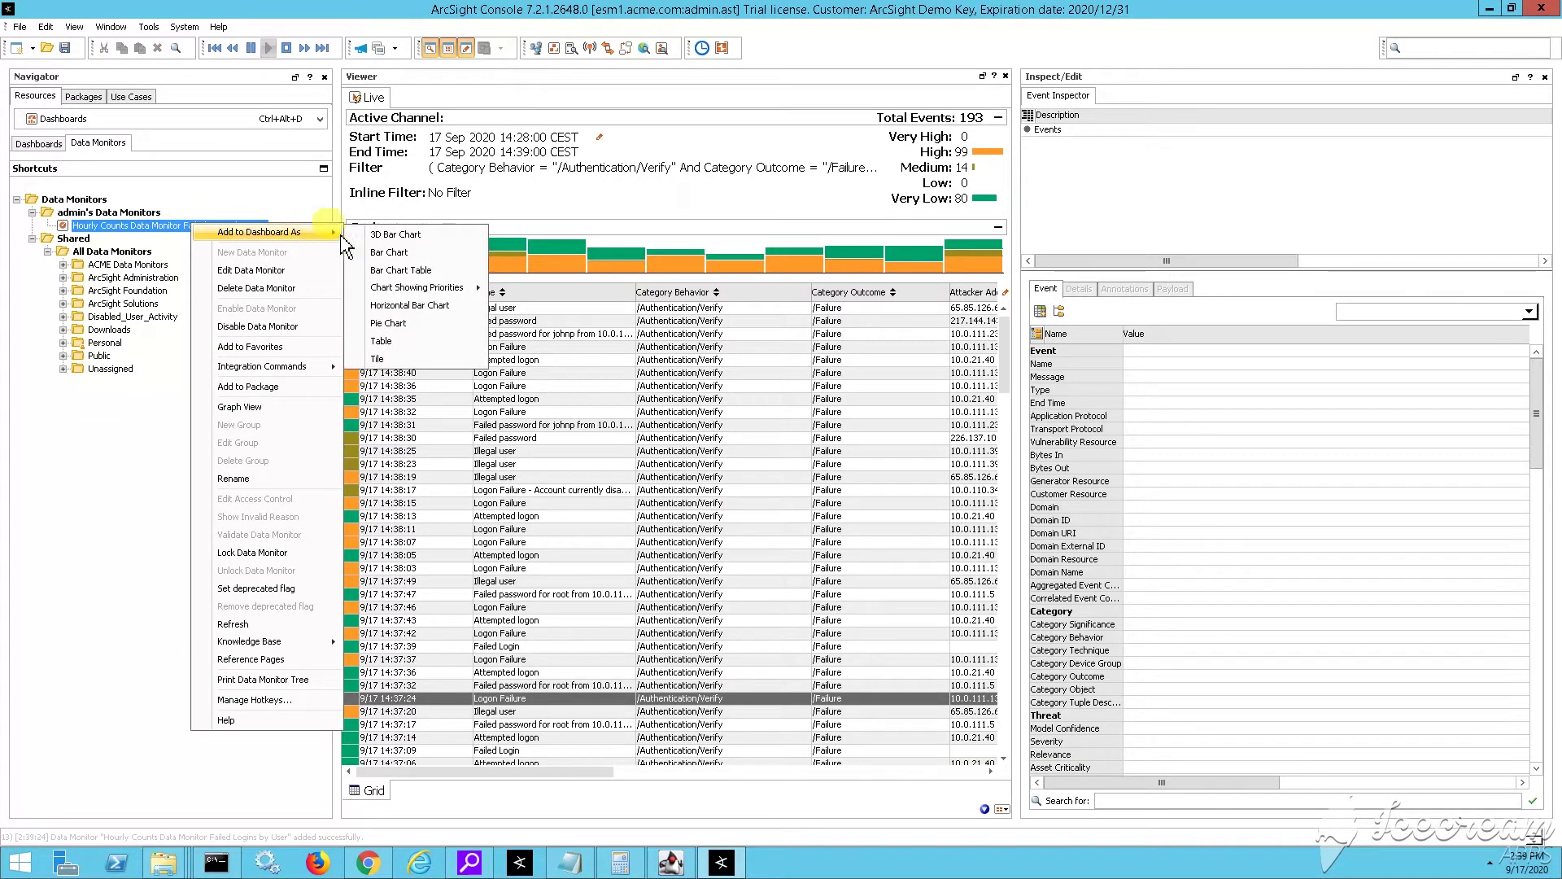
pyautogui.click(410, 341)
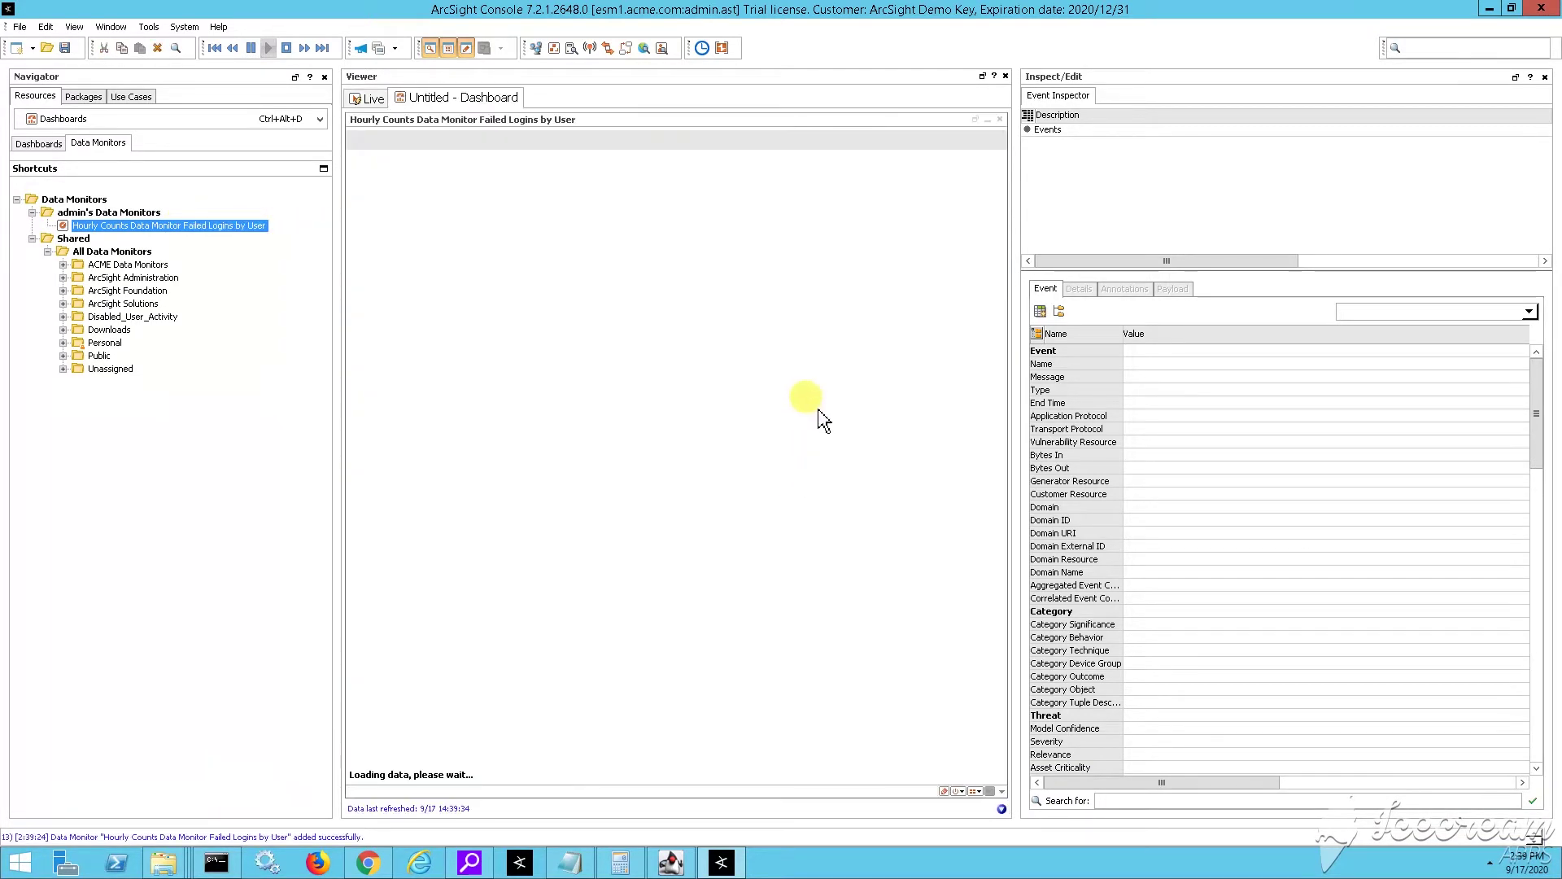
# - Enlarge the dashboard and review the hourly failed-login counts
pyautogui.moveTo(1015, 167); pyautogui.dragTo(1393, 215)
pyautogui.rightClick(456, 97)
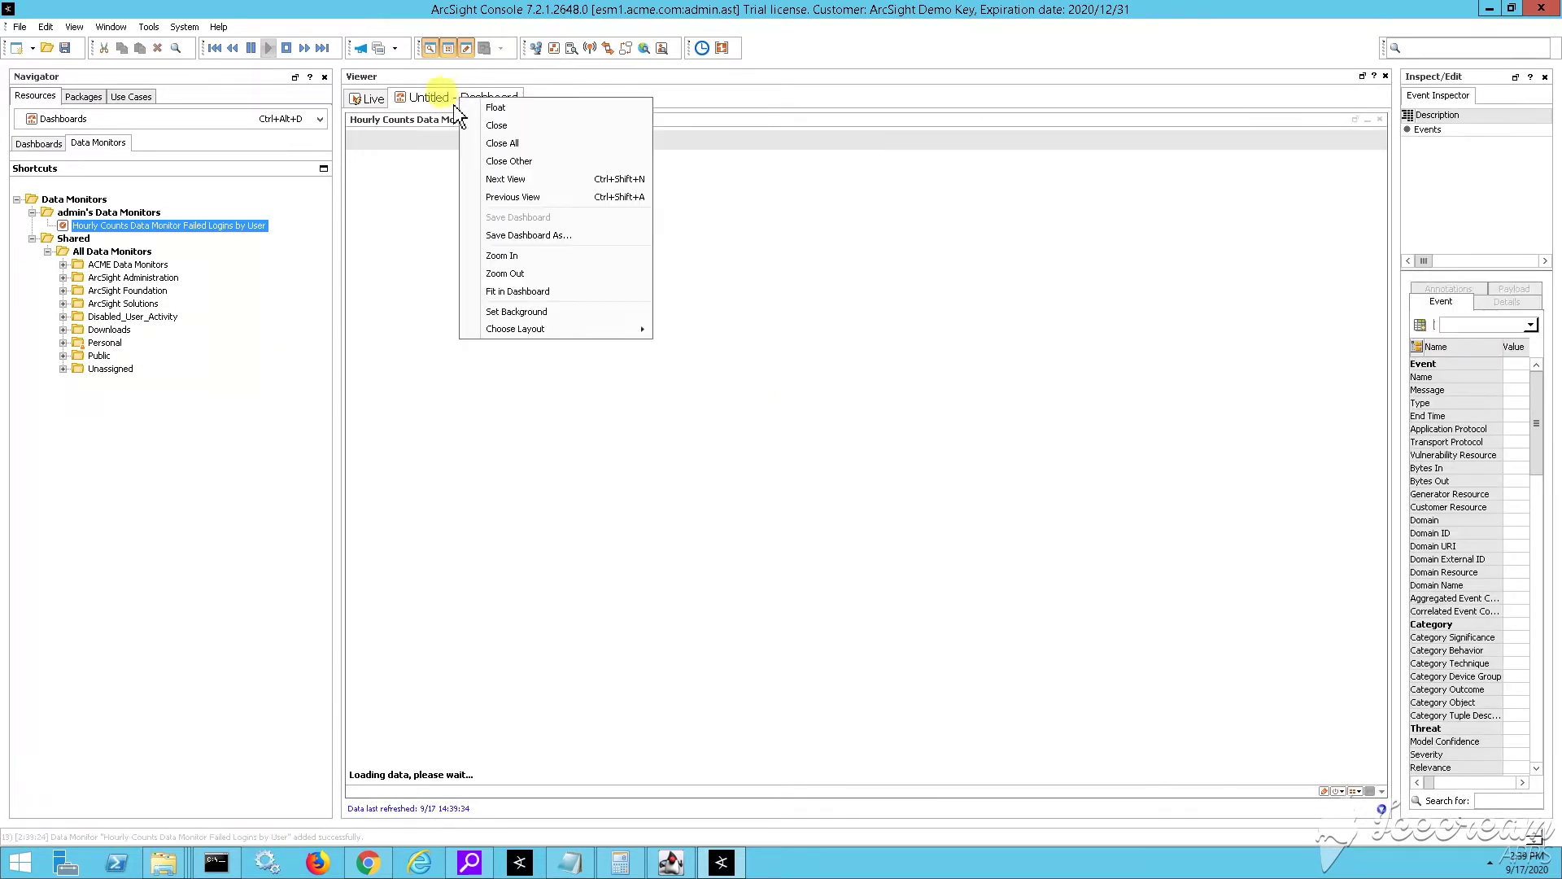
pyautogui.click(231, 488)
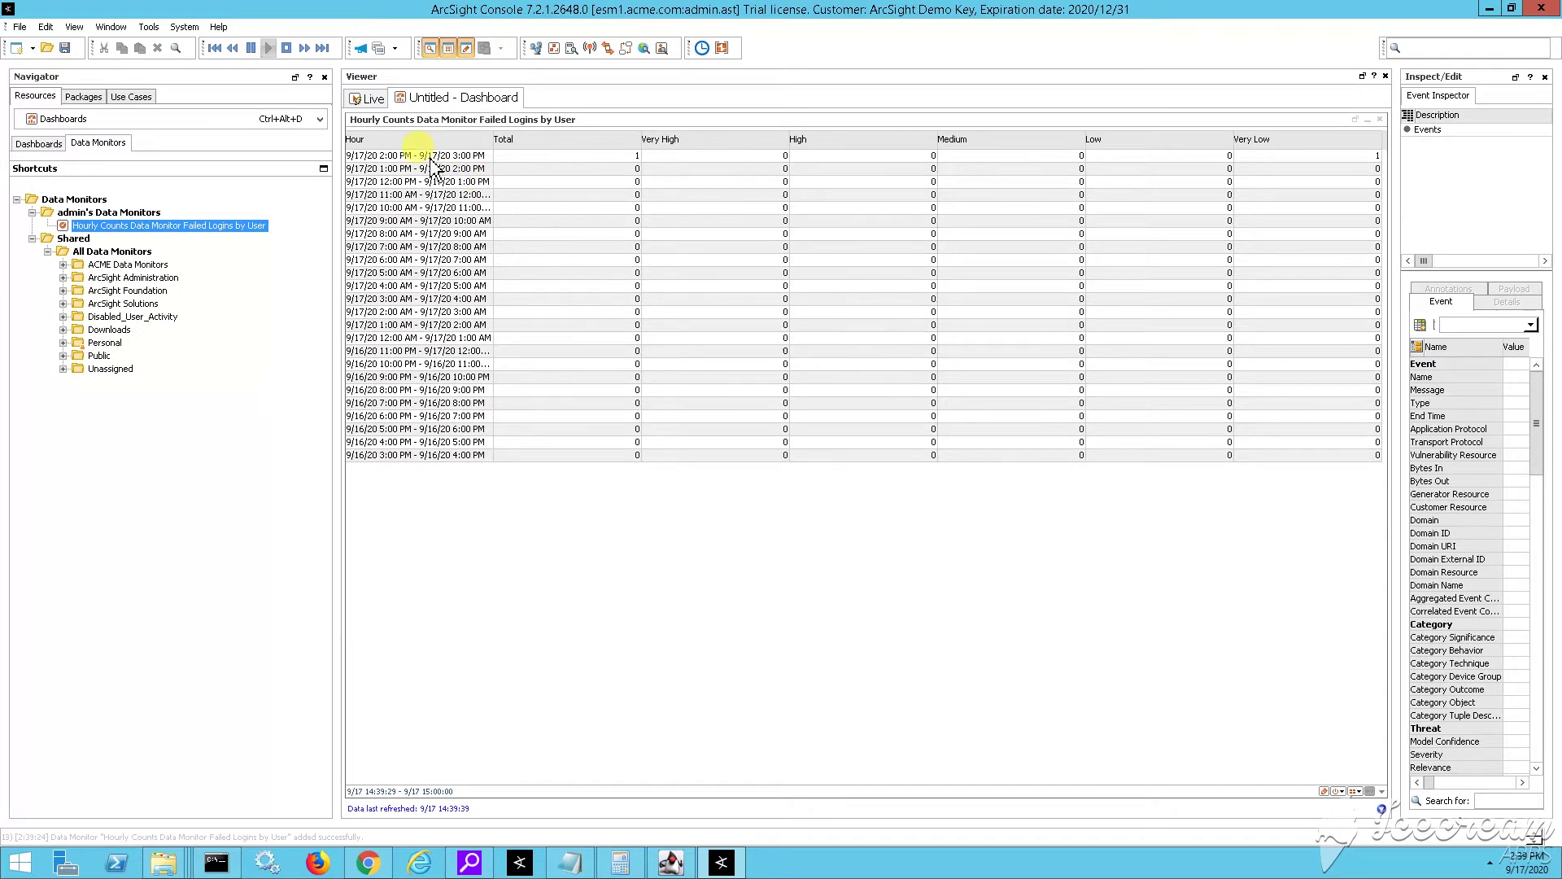
pyautogui.moveTo(428, 163); pyautogui.dragTo(448, 429)
pyautogui.moveTo(413, 157); pyautogui.dragTo(411, 313)
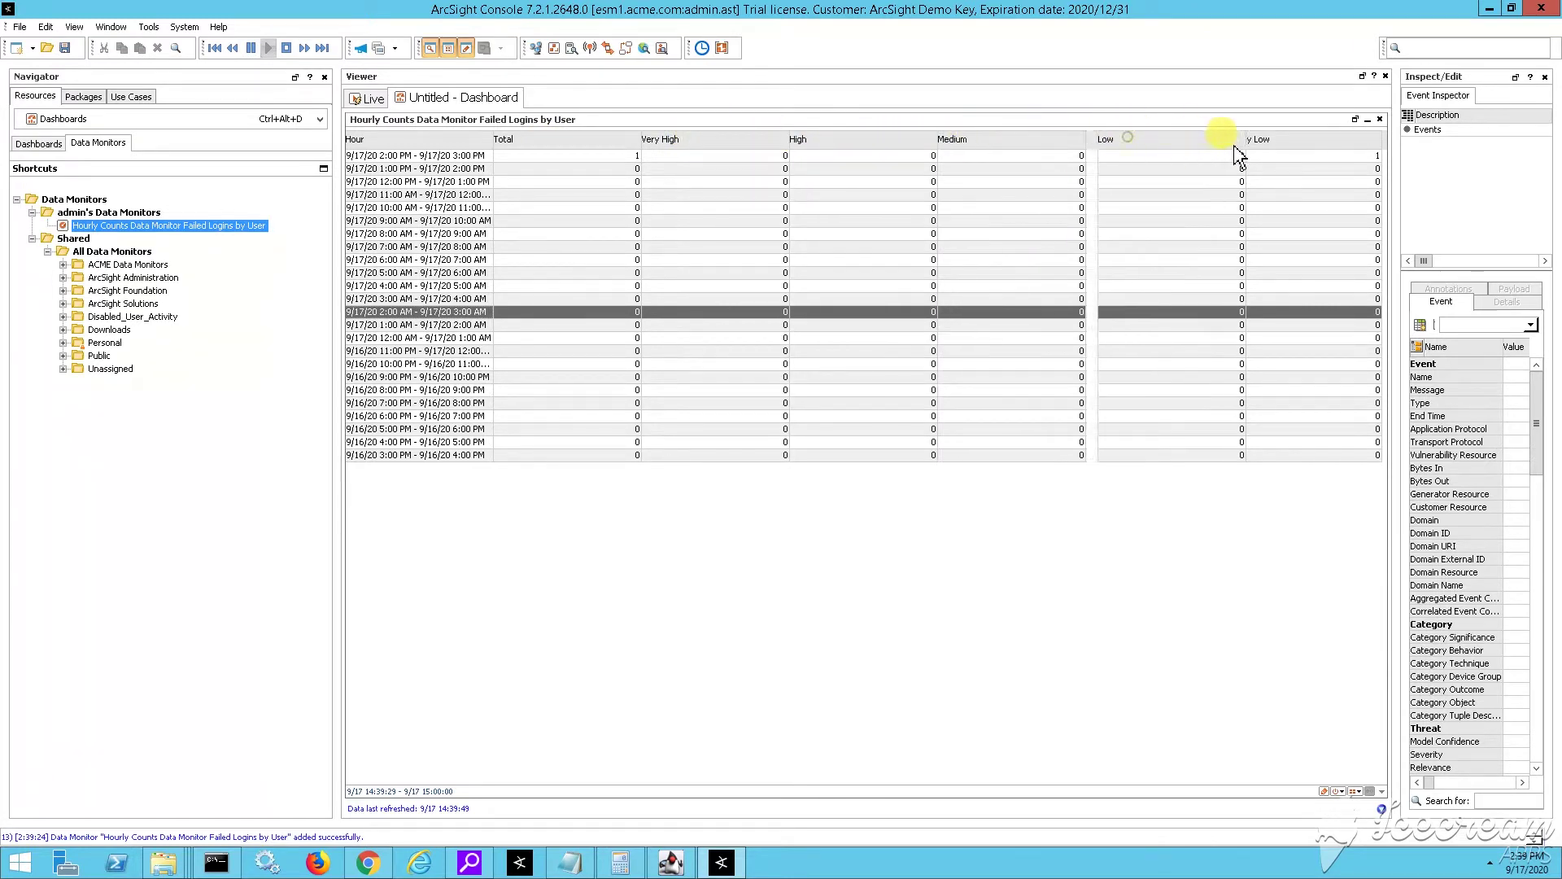
pyautogui.click(574, 233)
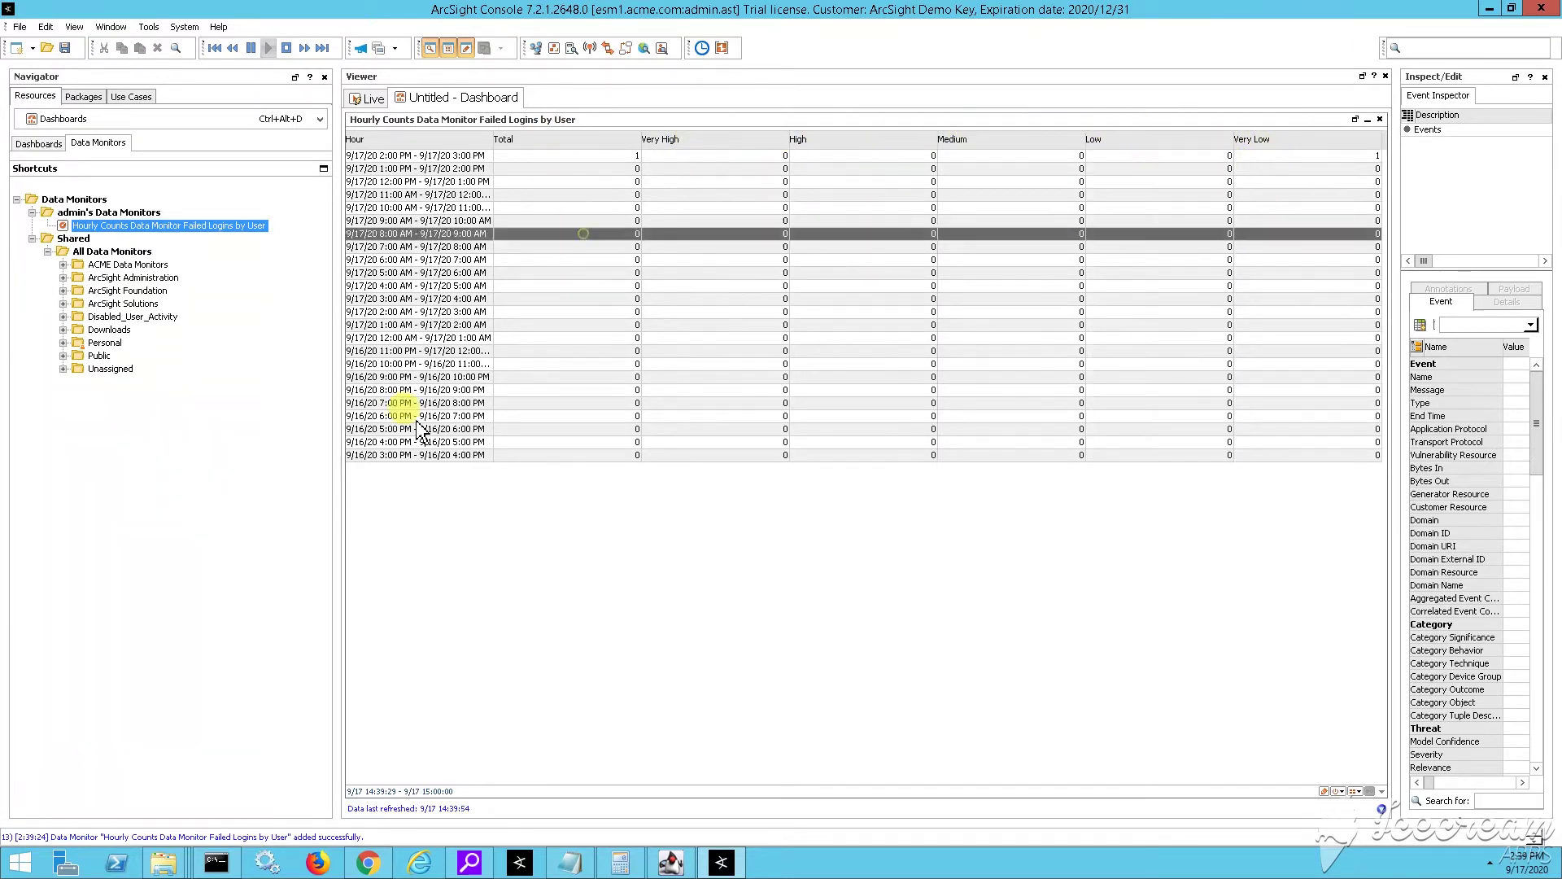
# - Start a new data monitor under admin's Data Monitors
pyautogui.rightClick(114, 212)
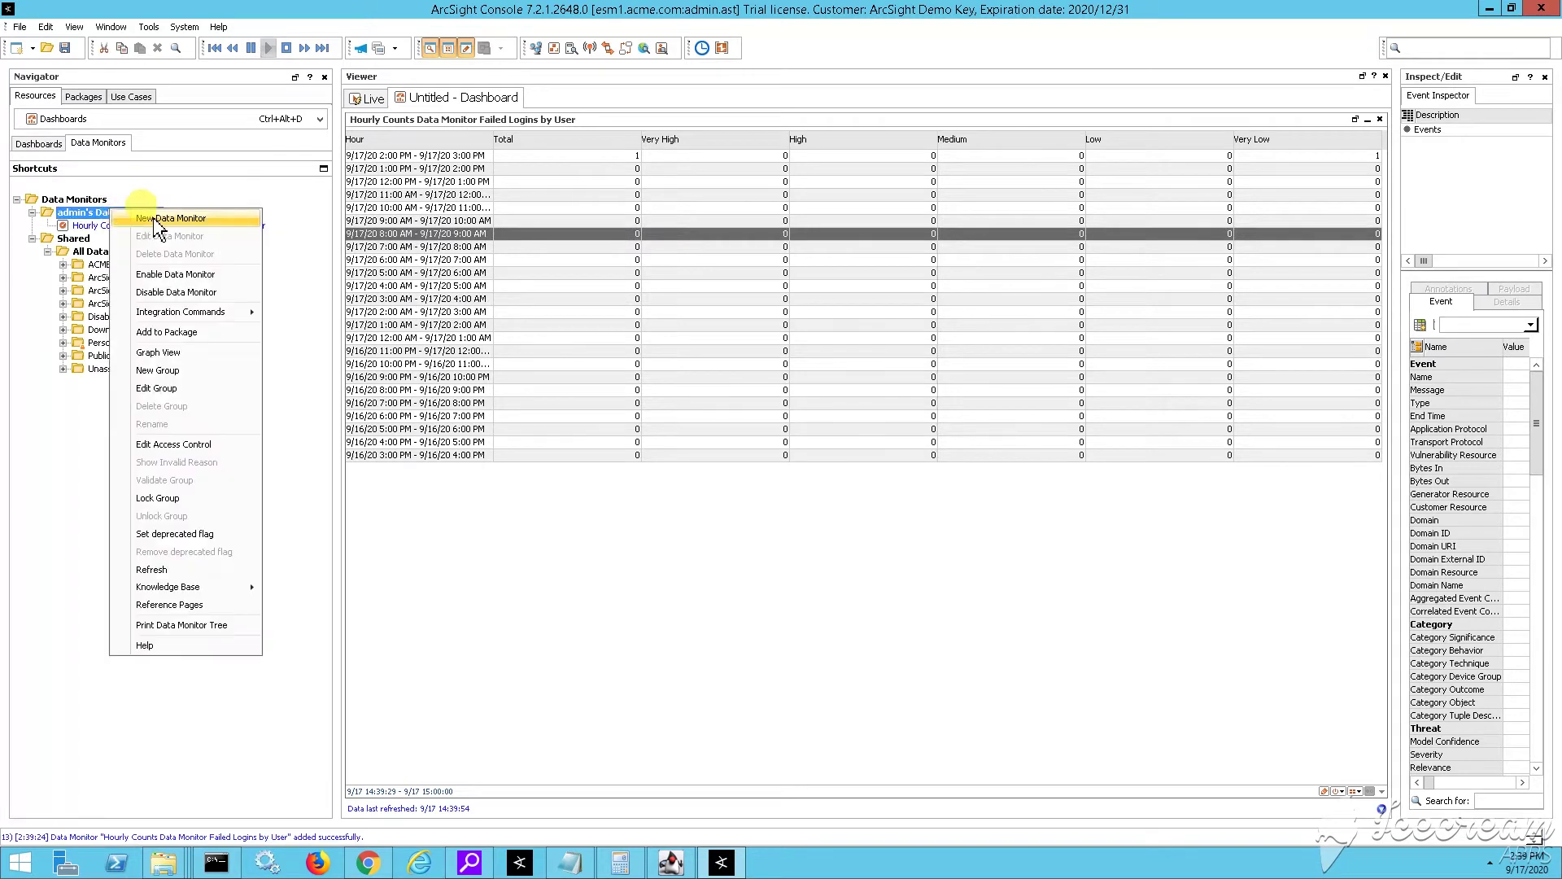
pyautogui.click(167, 216)
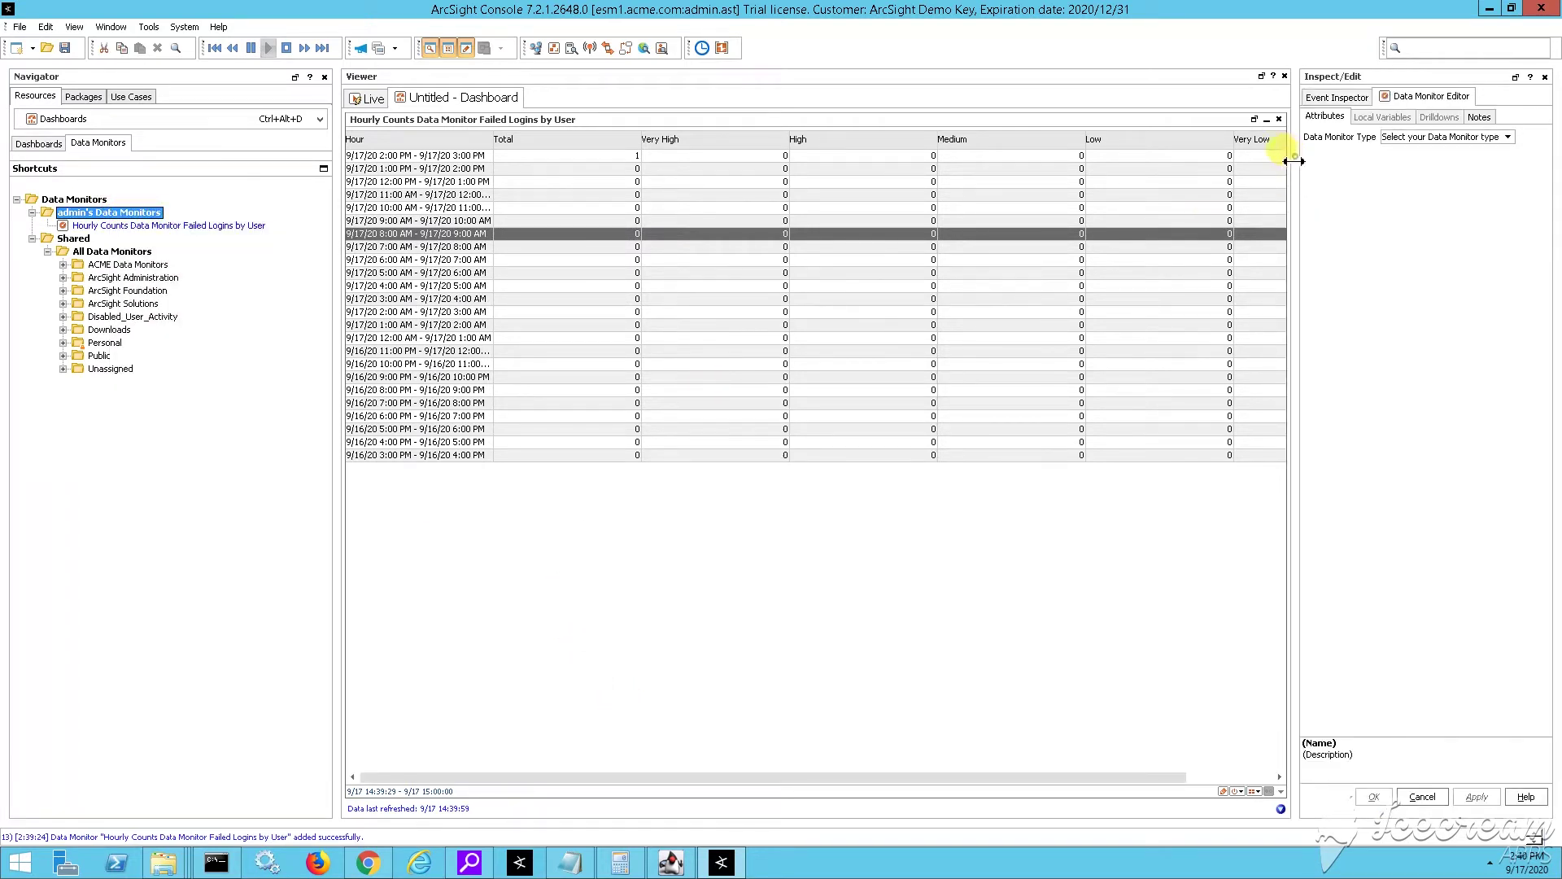
pyautogui.moveTo(1261, 166); pyautogui.dragTo(1163, 167)
# - Add the Hourly Counts monitor to the dashboard as a horizontal bar chart
pyautogui.click(167, 225)
pyautogui.rightClick(168, 235)
pyautogui.moveTo(232, 239)
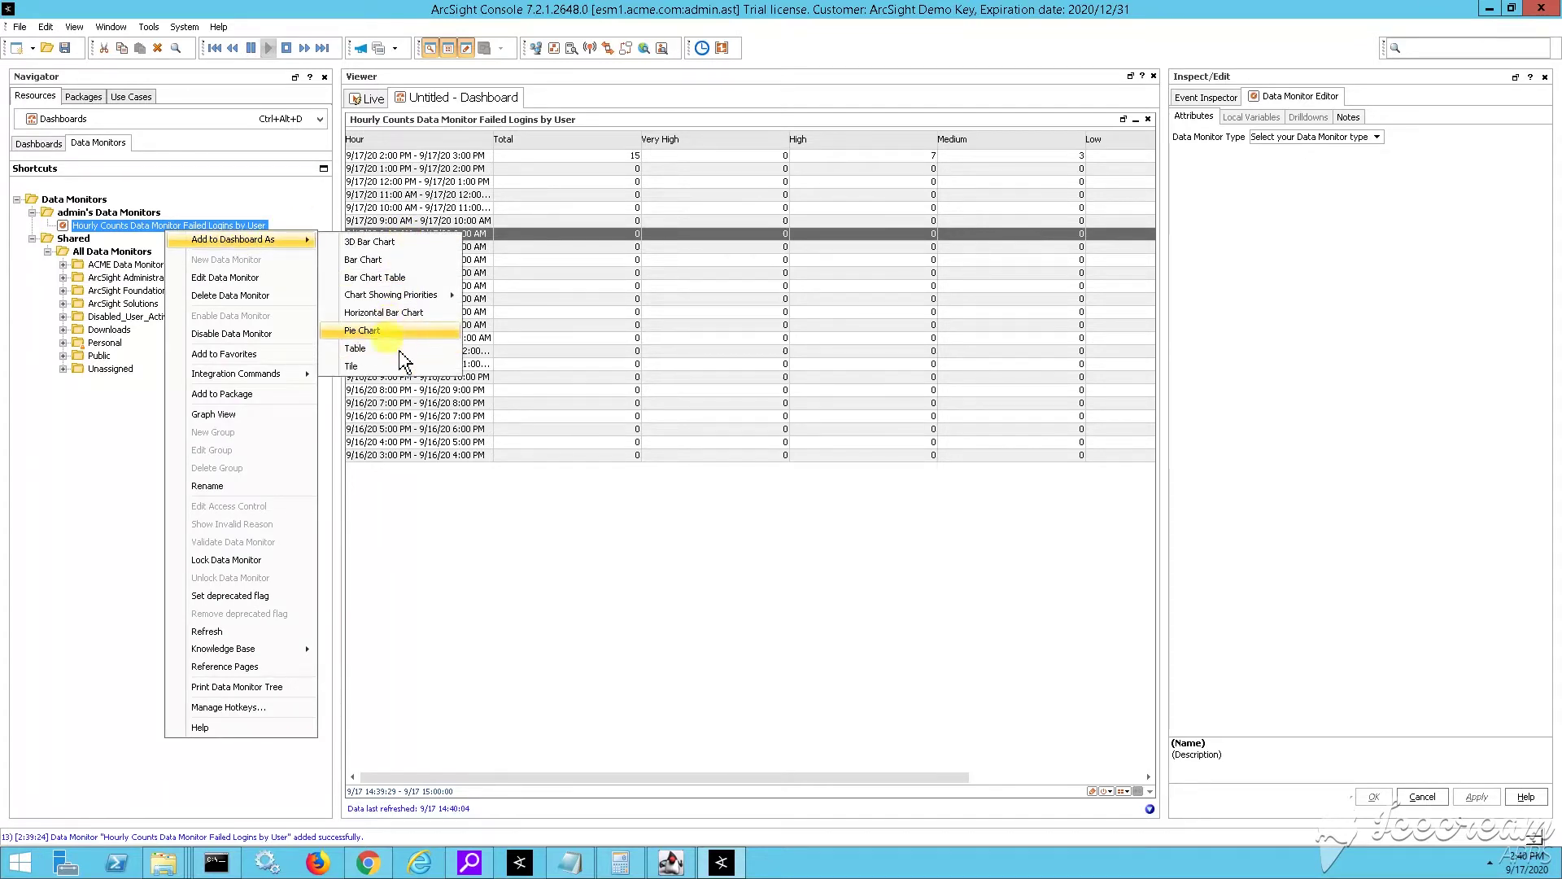
pyautogui.click(401, 314)
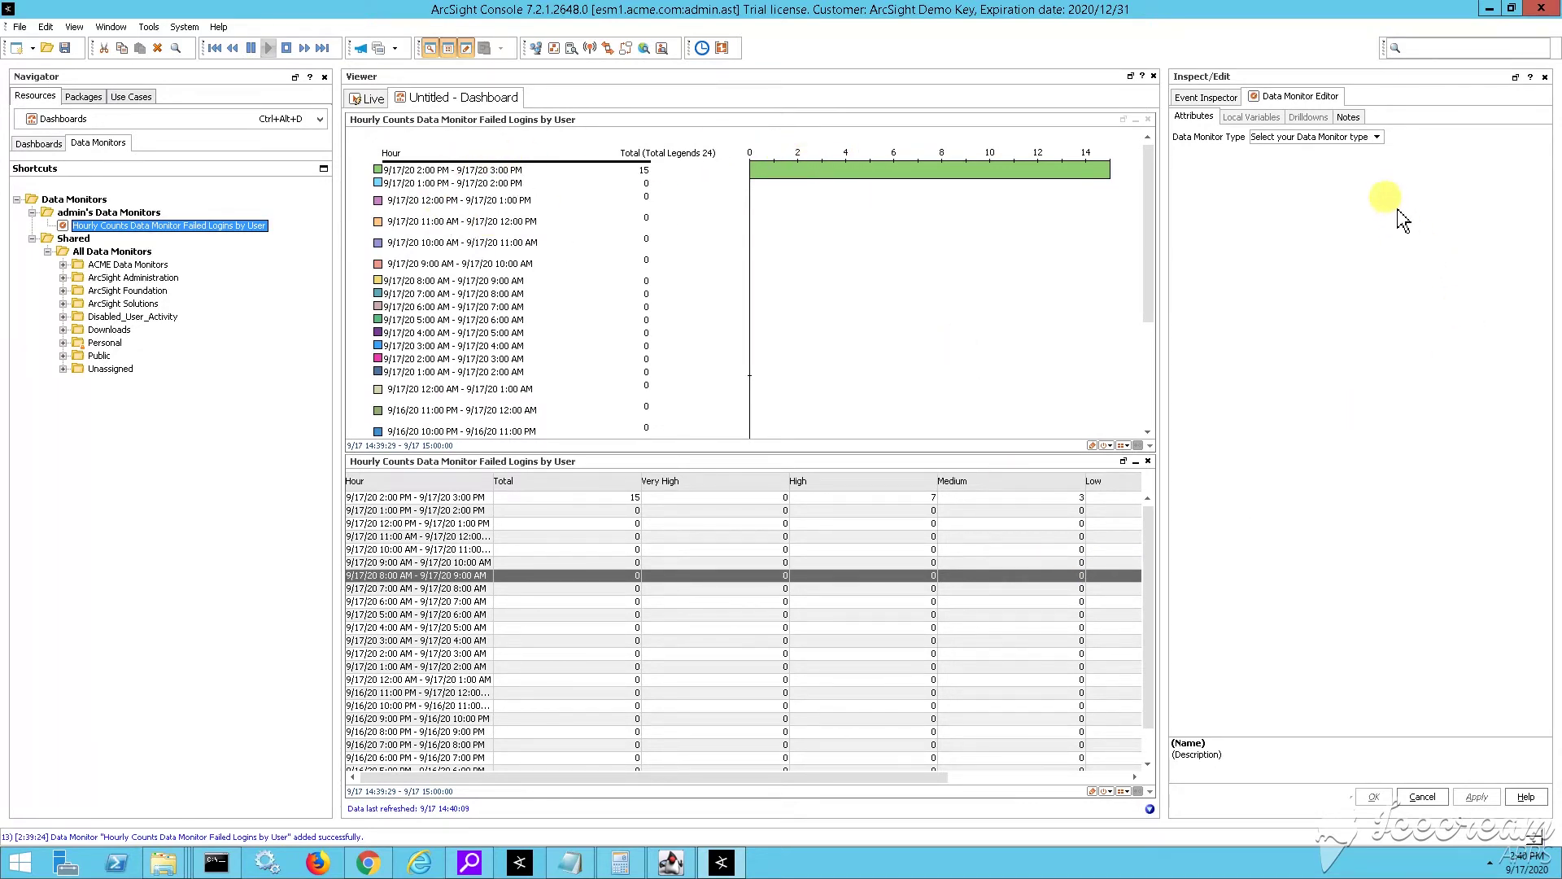
# - Make it an enabled Hierarchy Map named 'Hierarchy Map Failed Logins by User'
pyautogui.click(1340, 139)
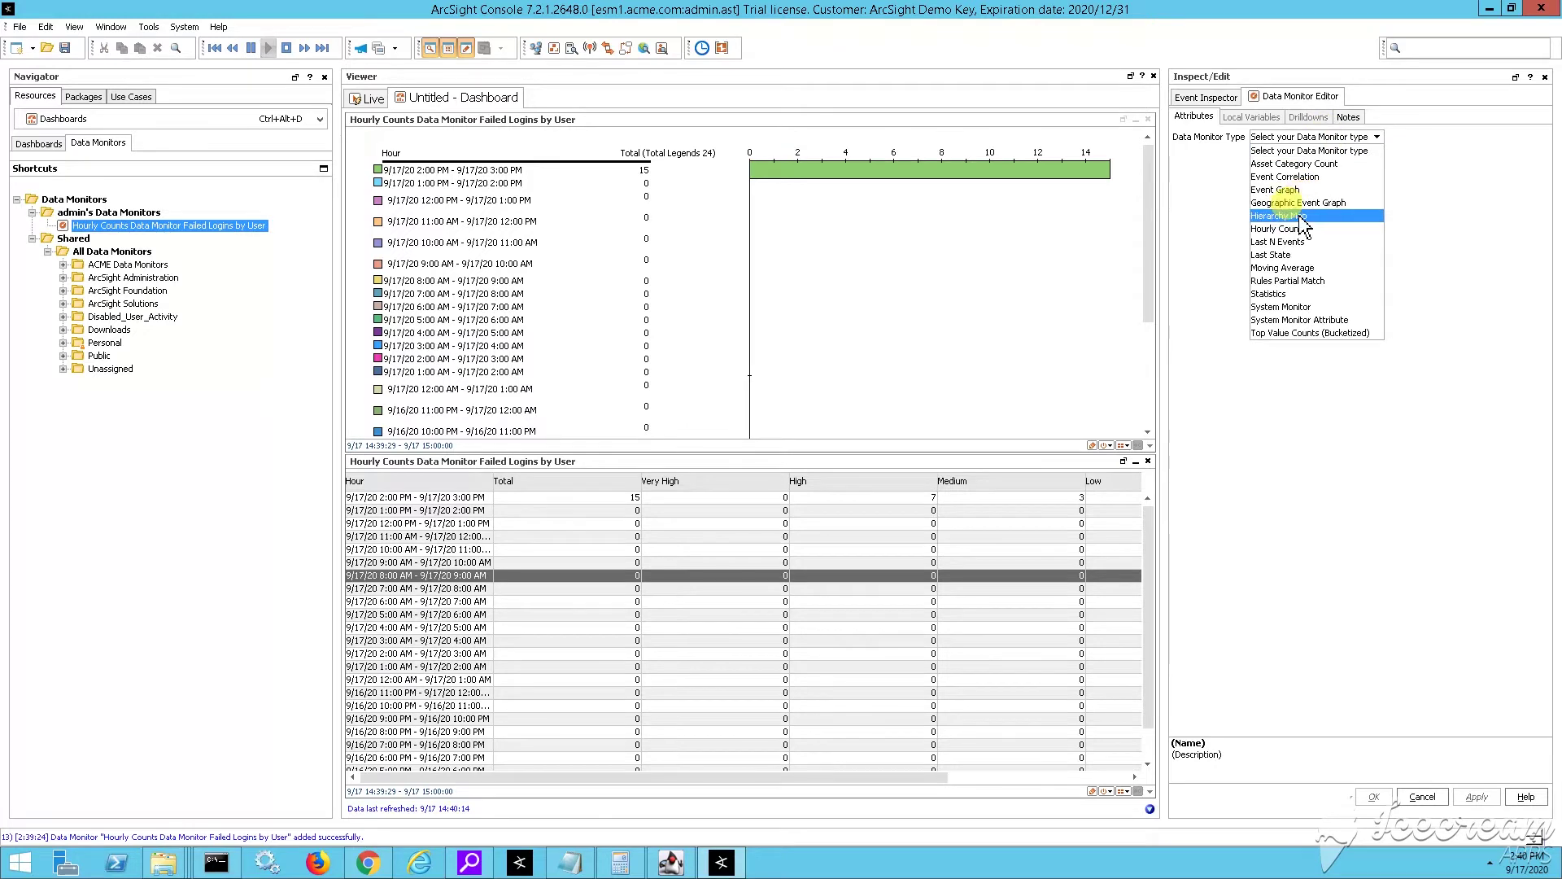
pyautogui.click(1294, 215)
pyautogui.moveTo(1164, 148); pyautogui.dragTo(1051, 196)
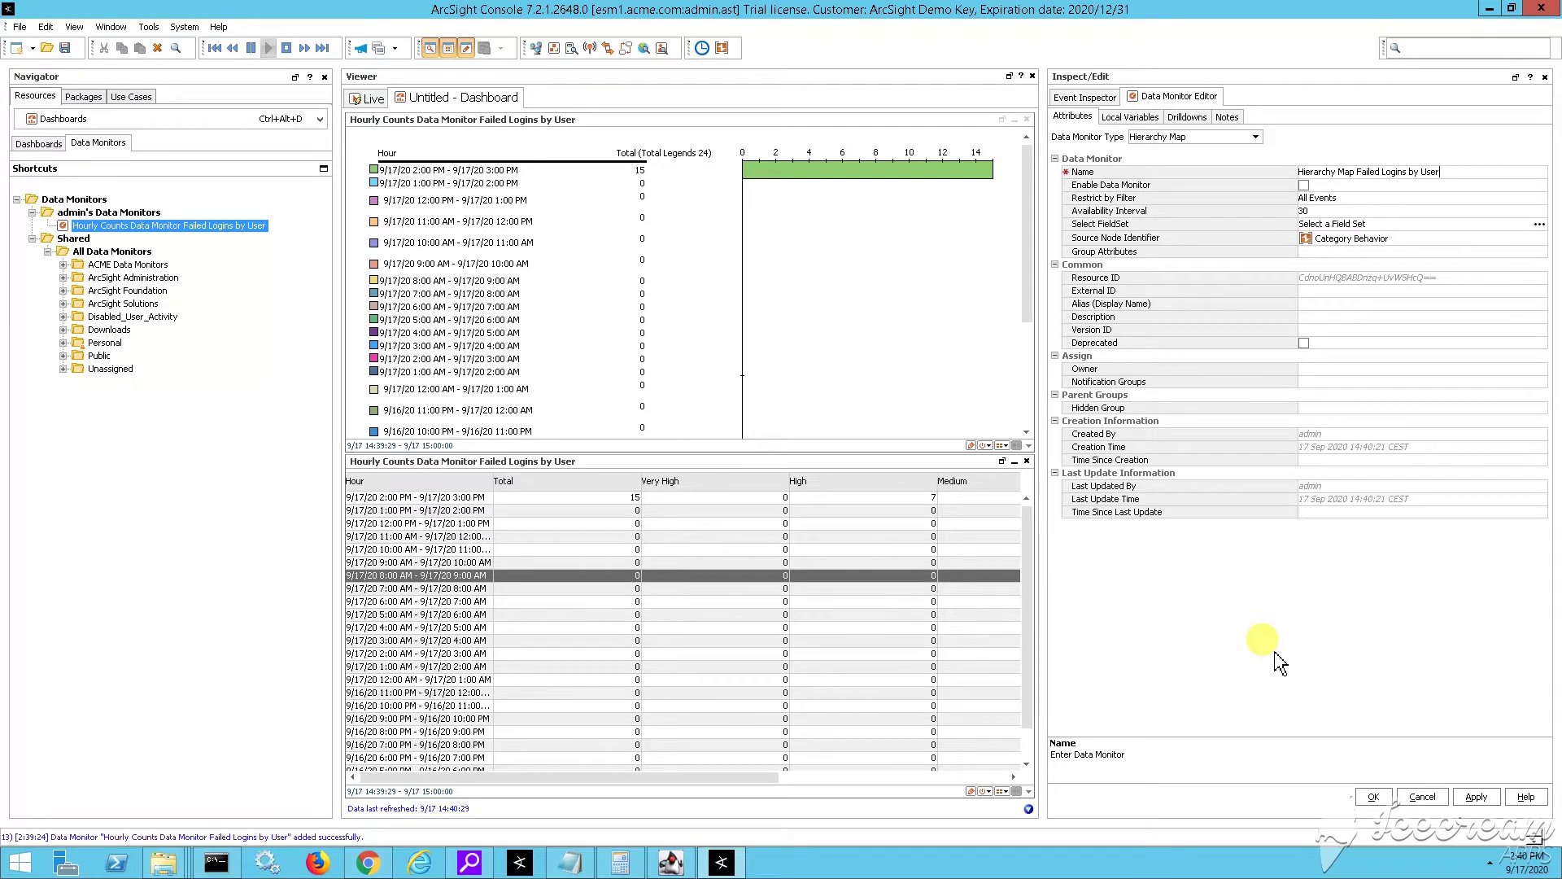
pyautogui.click(1278, 660)
pyautogui.click(1146, 187)
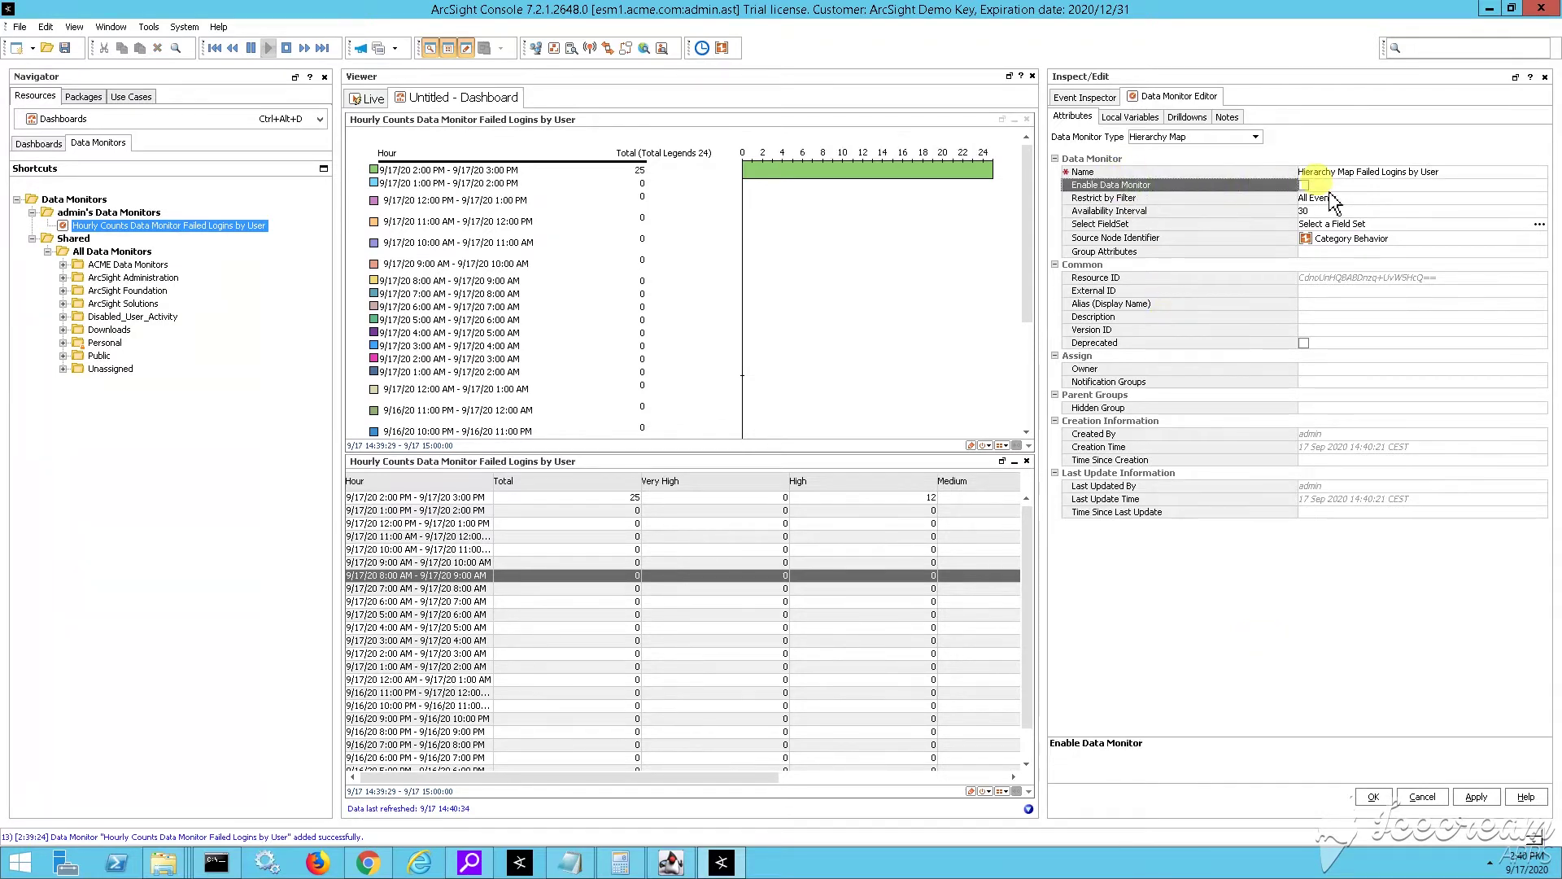
pyautogui.click(1305, 186)
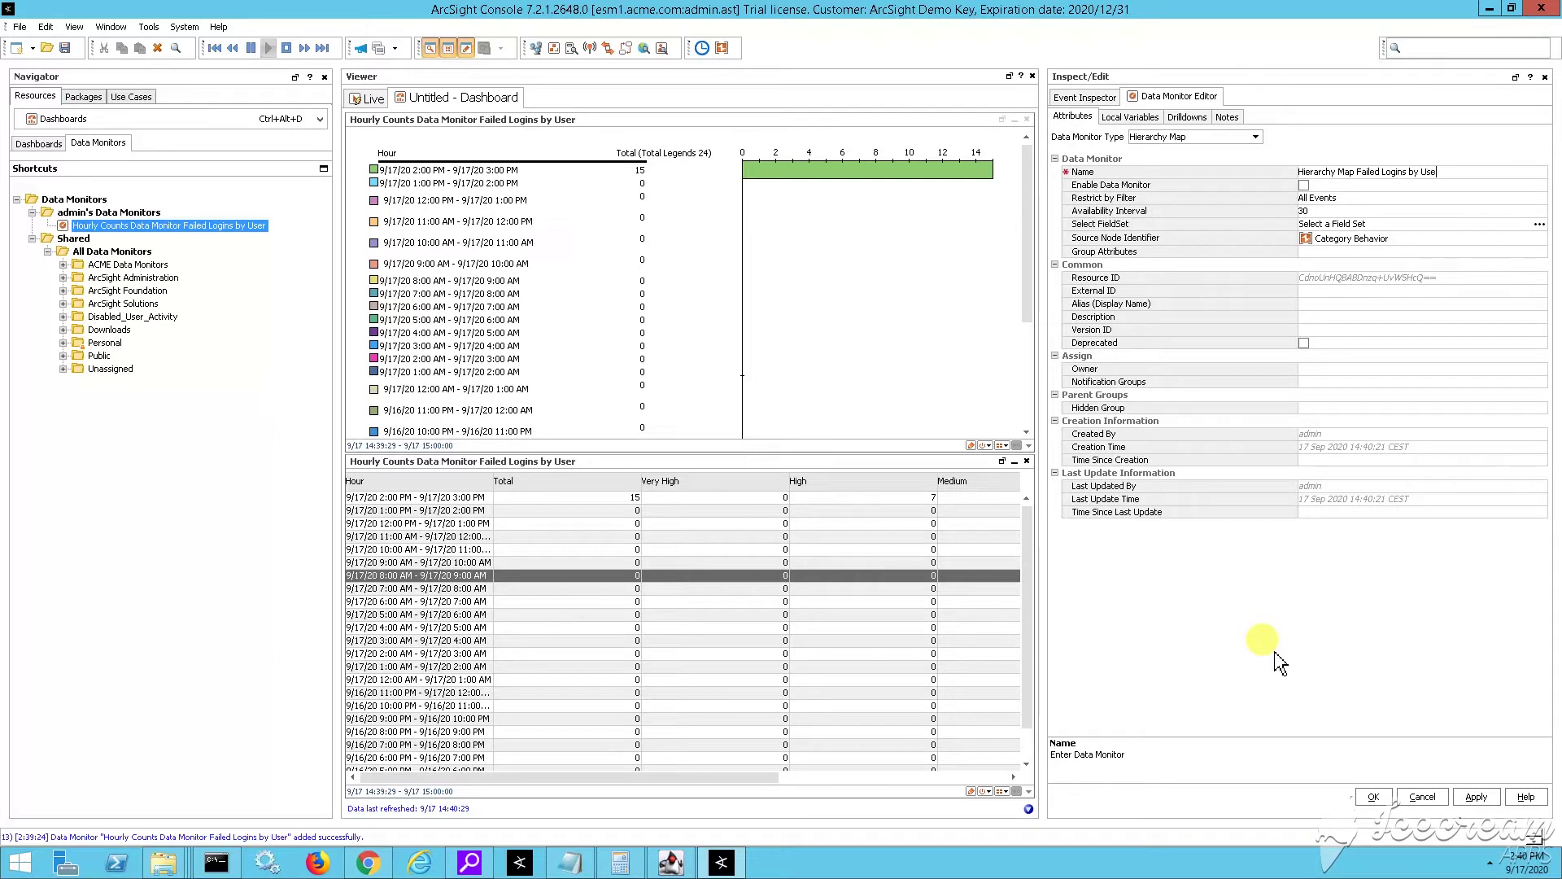
pyautogui.write('r')
pyautogui.press('Return')
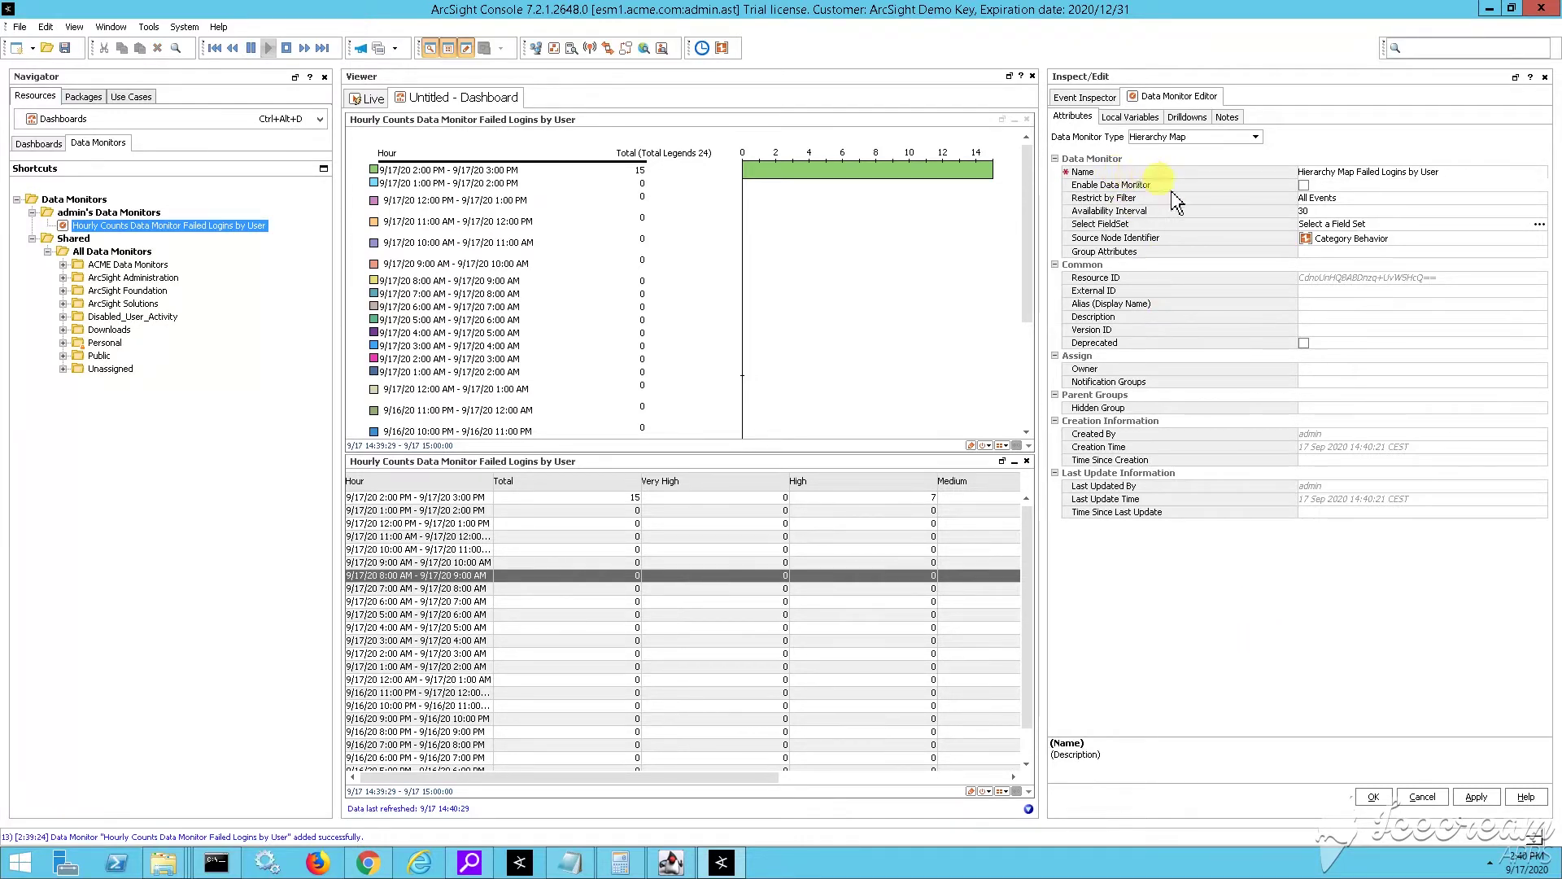
pyautogui.click(1133, 185)
pyautogui.click(1303, 184)
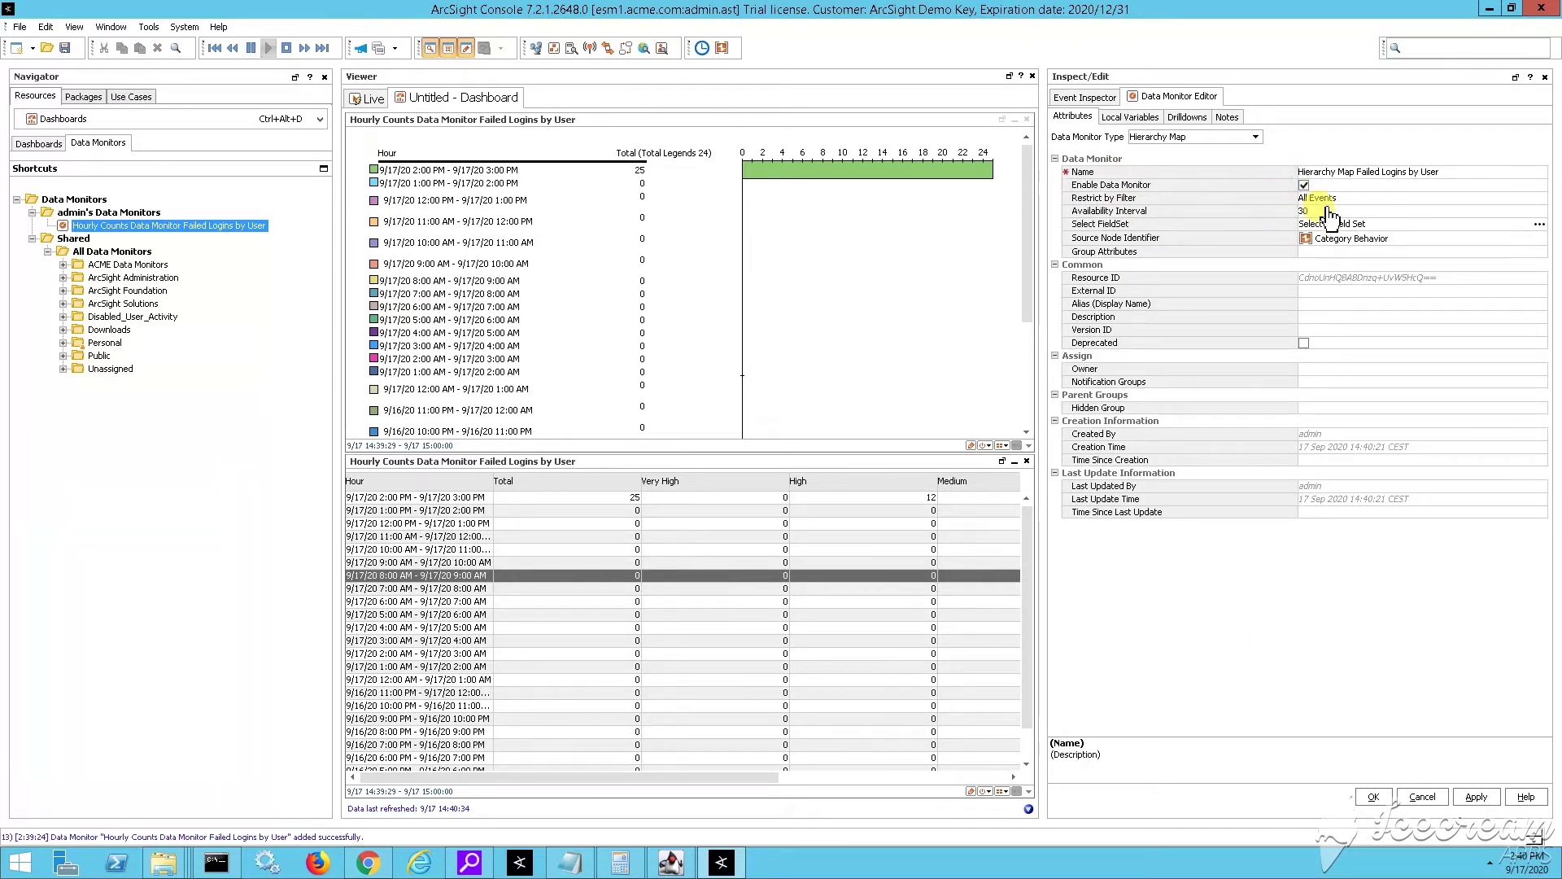
# - Restrict the monitor to the Failed Logins by User filter
pyautogui.click(1320, 198)
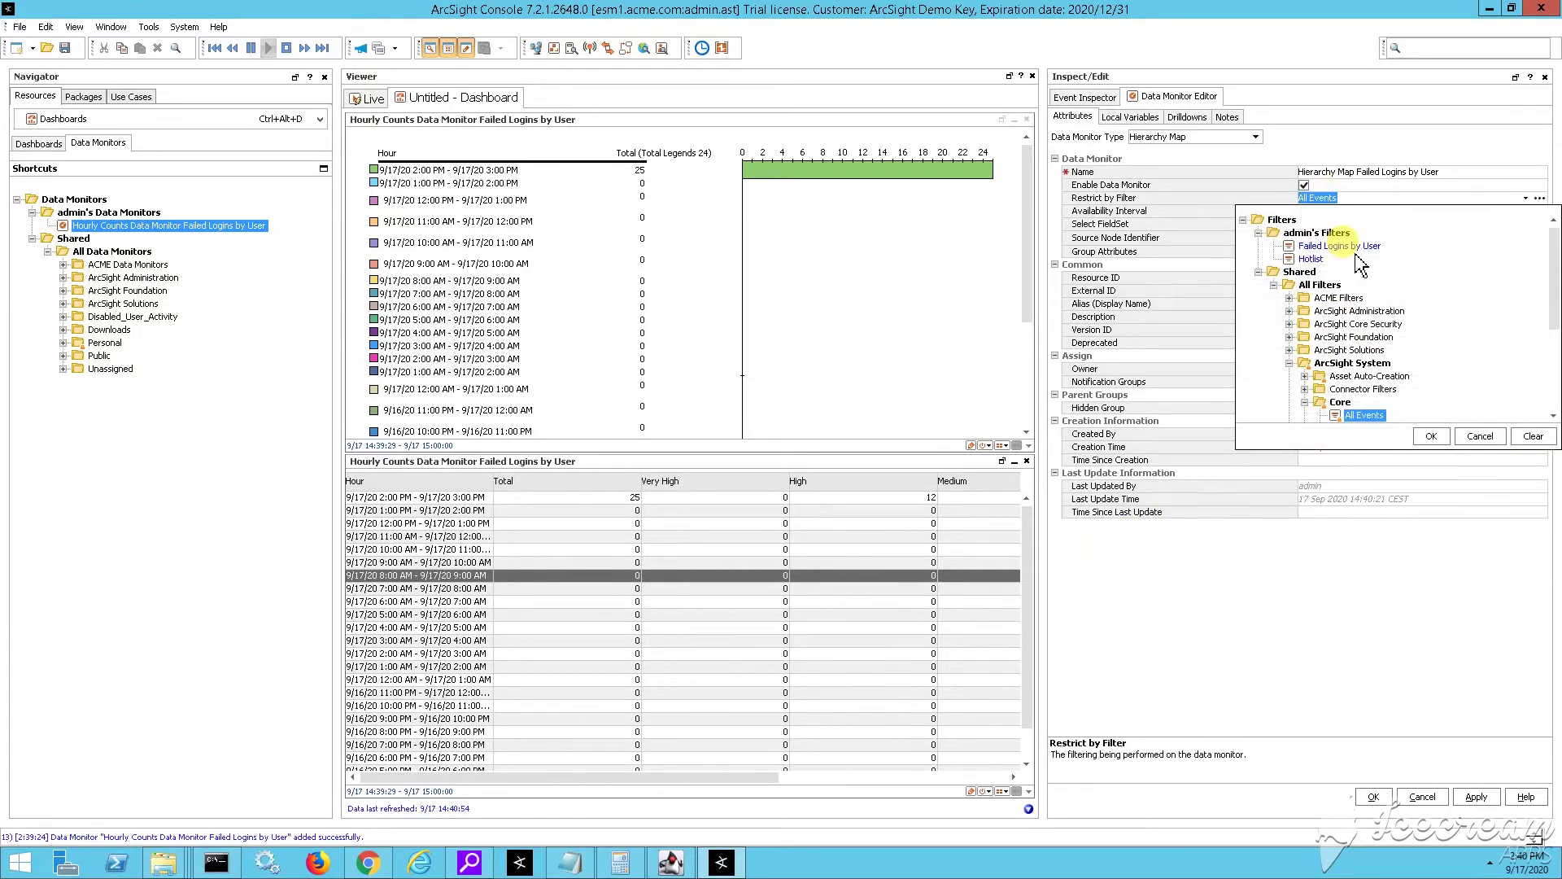
pyautogui.click(1351, 246)
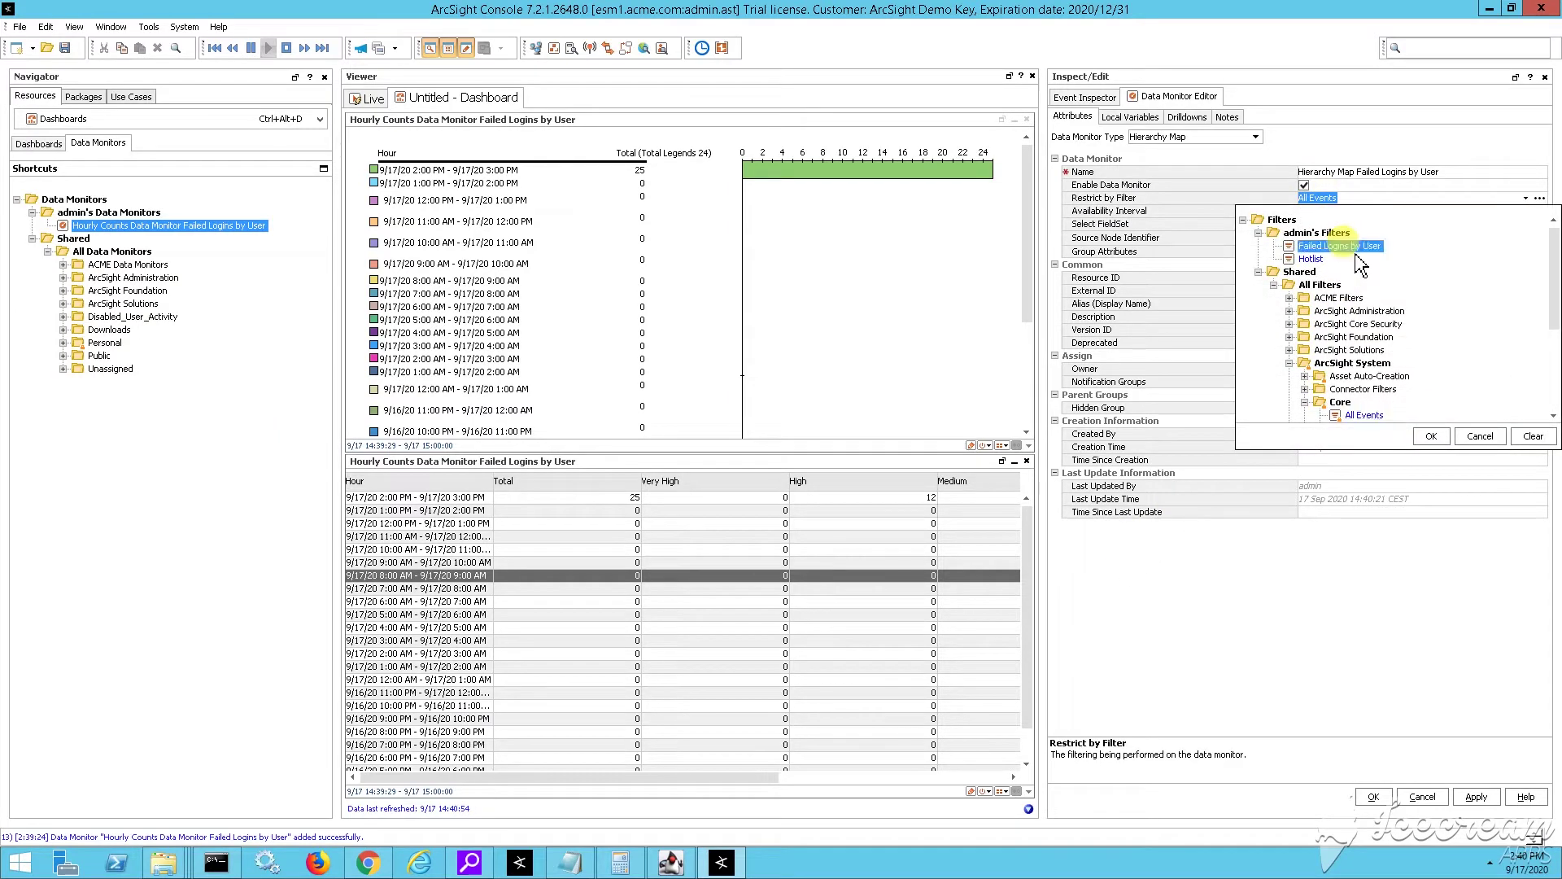
pyautogui.click(1432, 437)
# - Open the field selector for the Source Node Identifier, currently categoryBehavior
pyautogui.click(1261, 211)
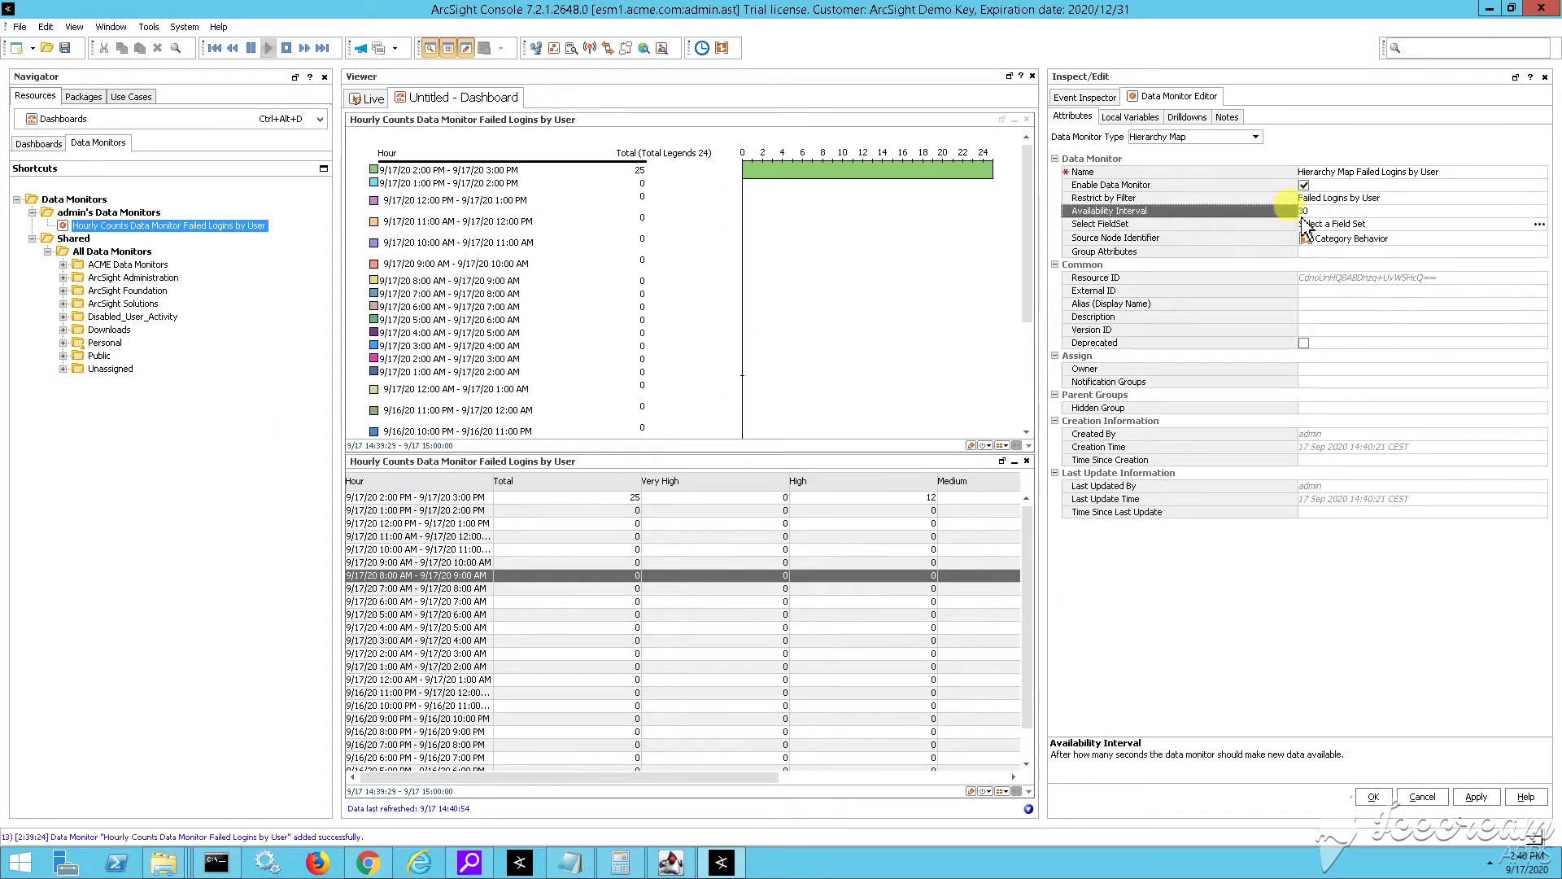
pyautogui.click(1103, 226)
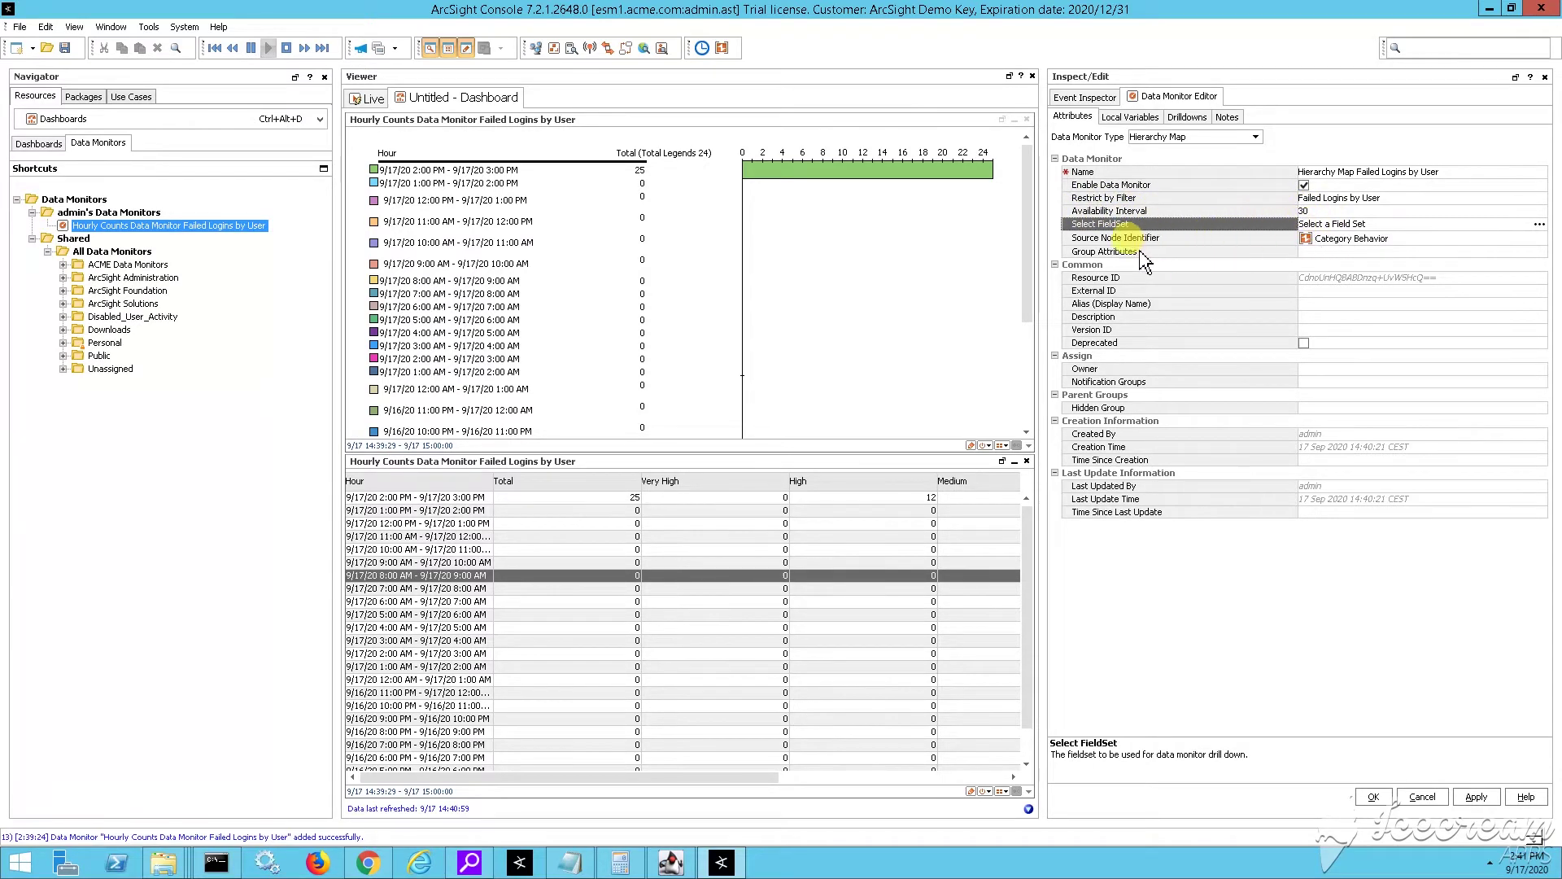
pyautogui.click(1139, 238)
pyautogui.click(1326, 238)
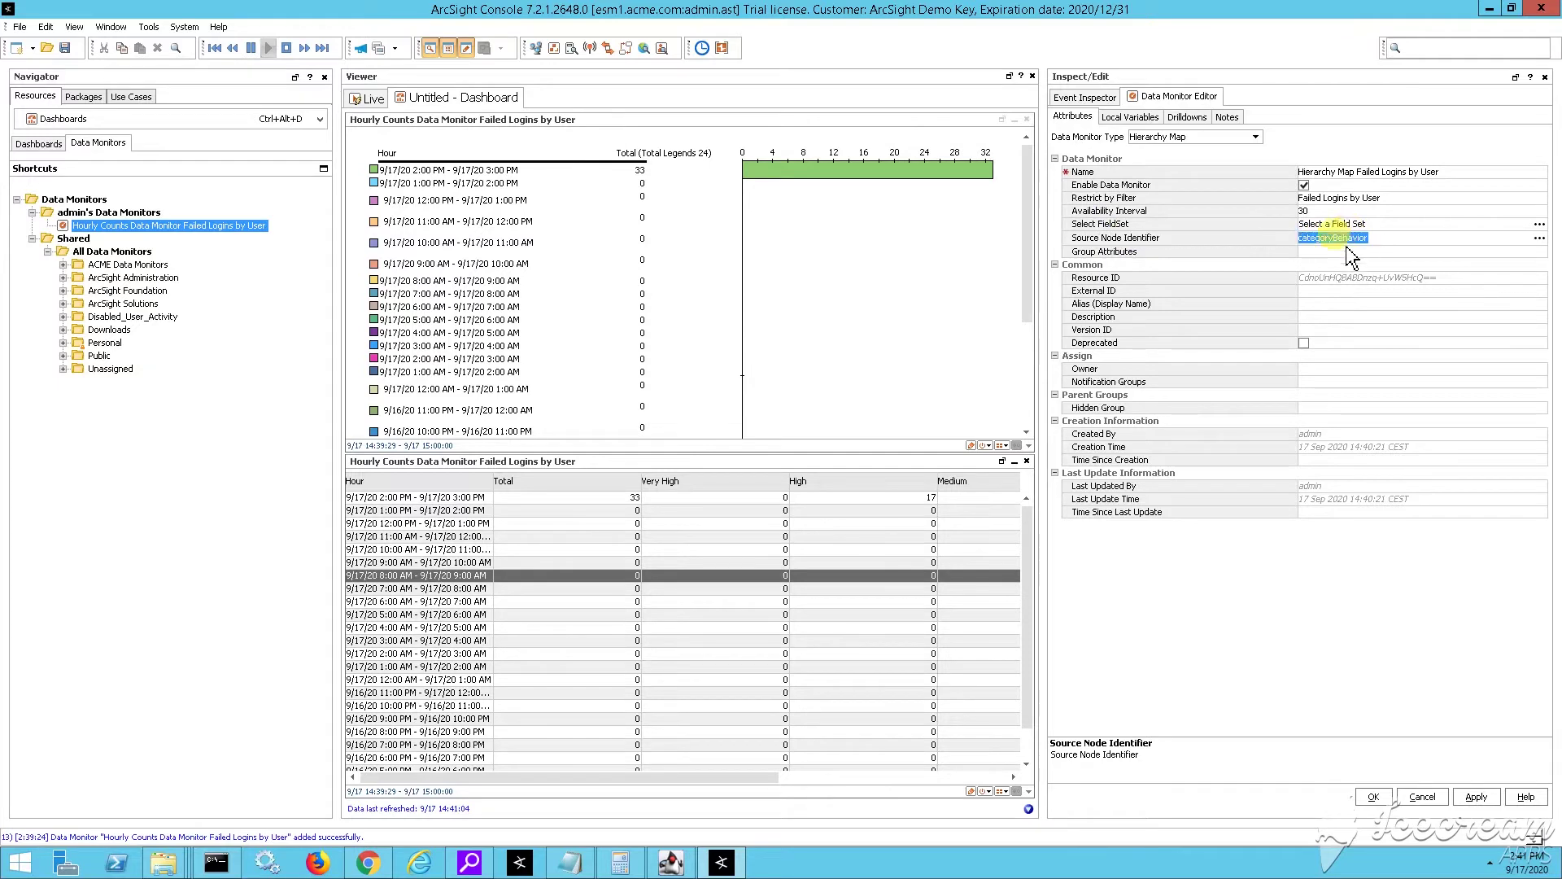
pyautogui.click(1539, 238)
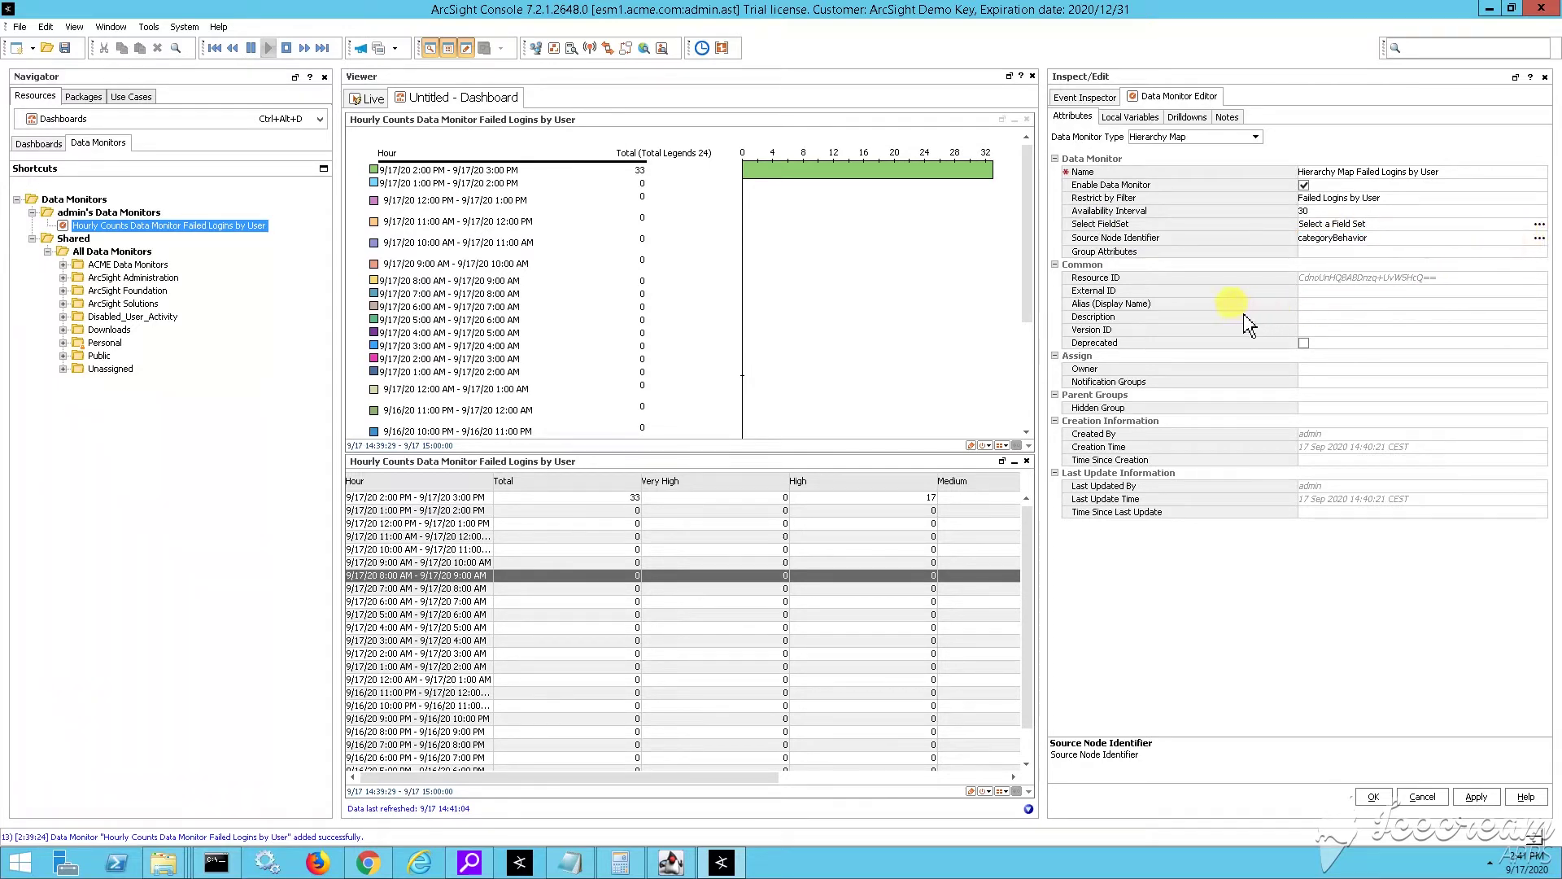
# - Replace Category Behavior with Destination User Name as the hierarchy map's source node field
pyautogui.moveTo(1131, 254); pyautogui.dragTo(853, 245)
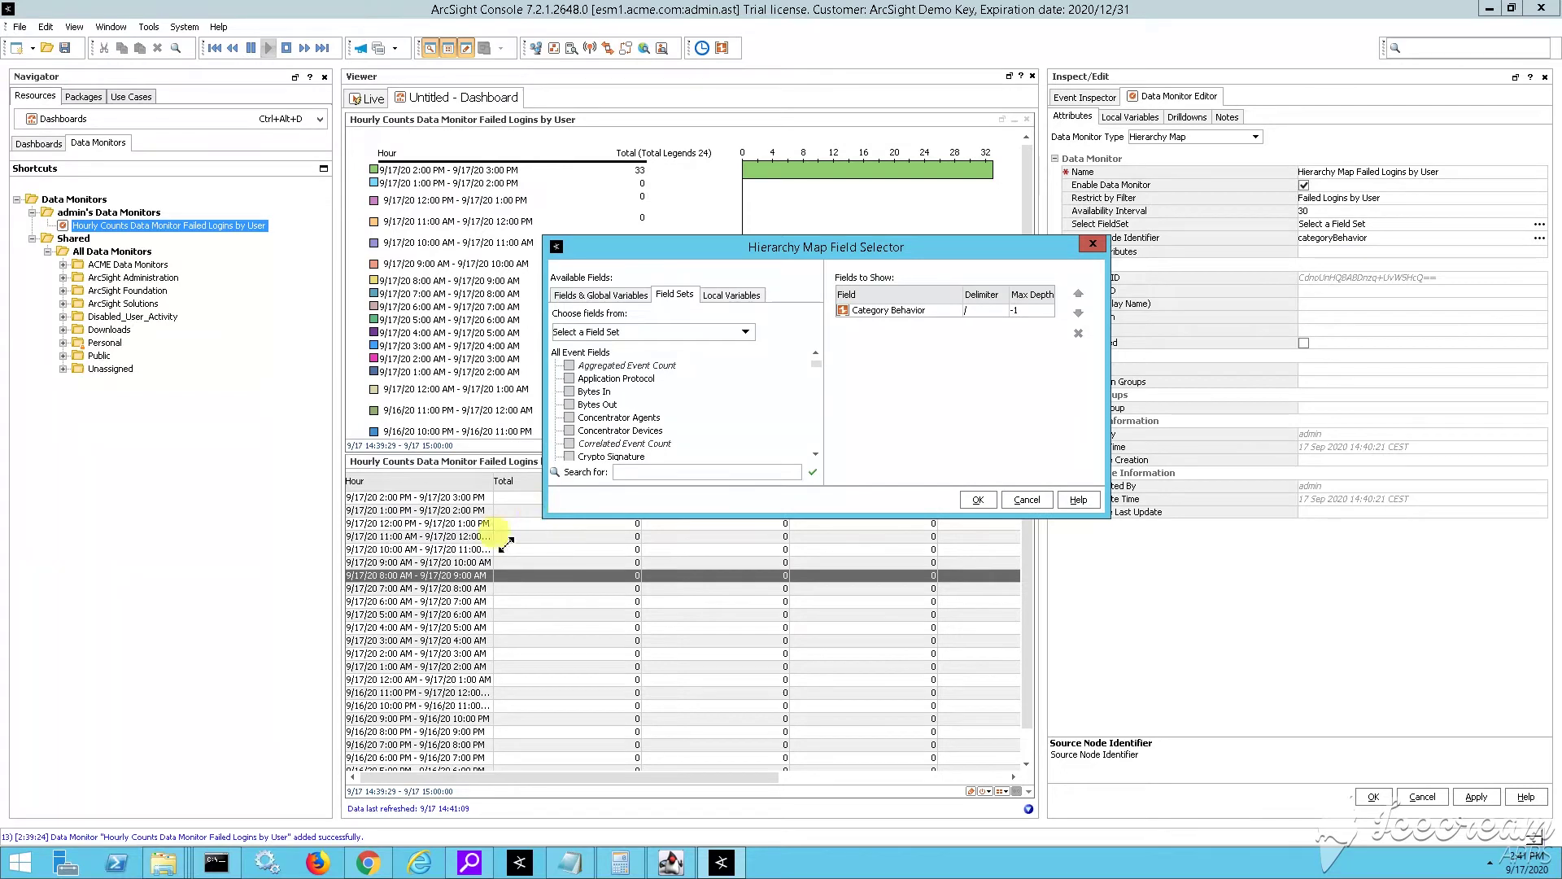
pyautogui.moveTo(458, 570); pyautogui.dragTo(304, 674)
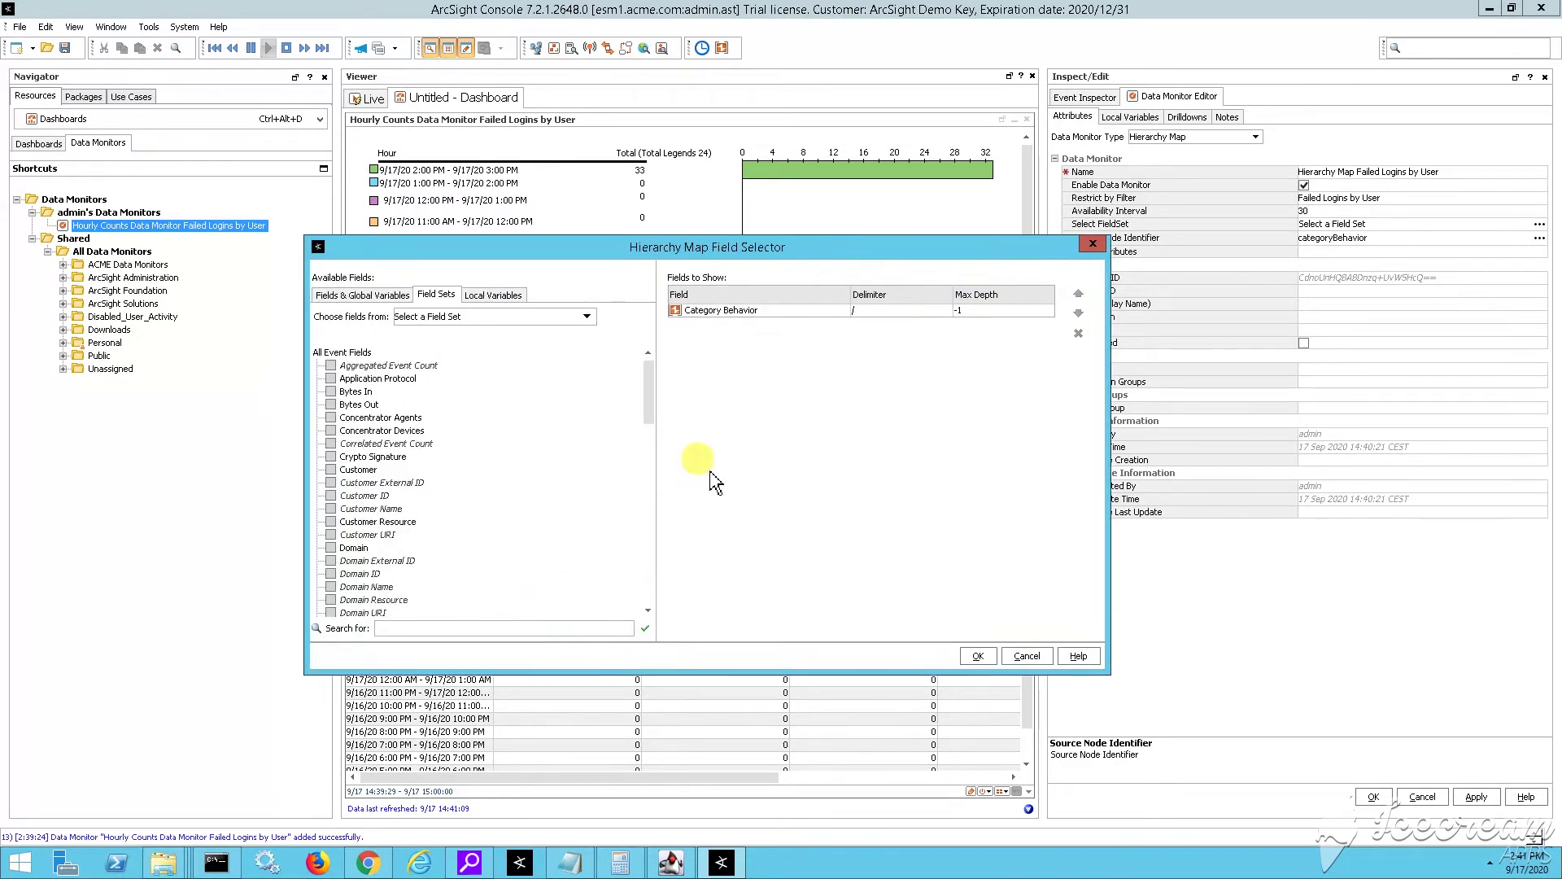
pyautogui.click(437, 634)
pyautogui.write('Destinati')
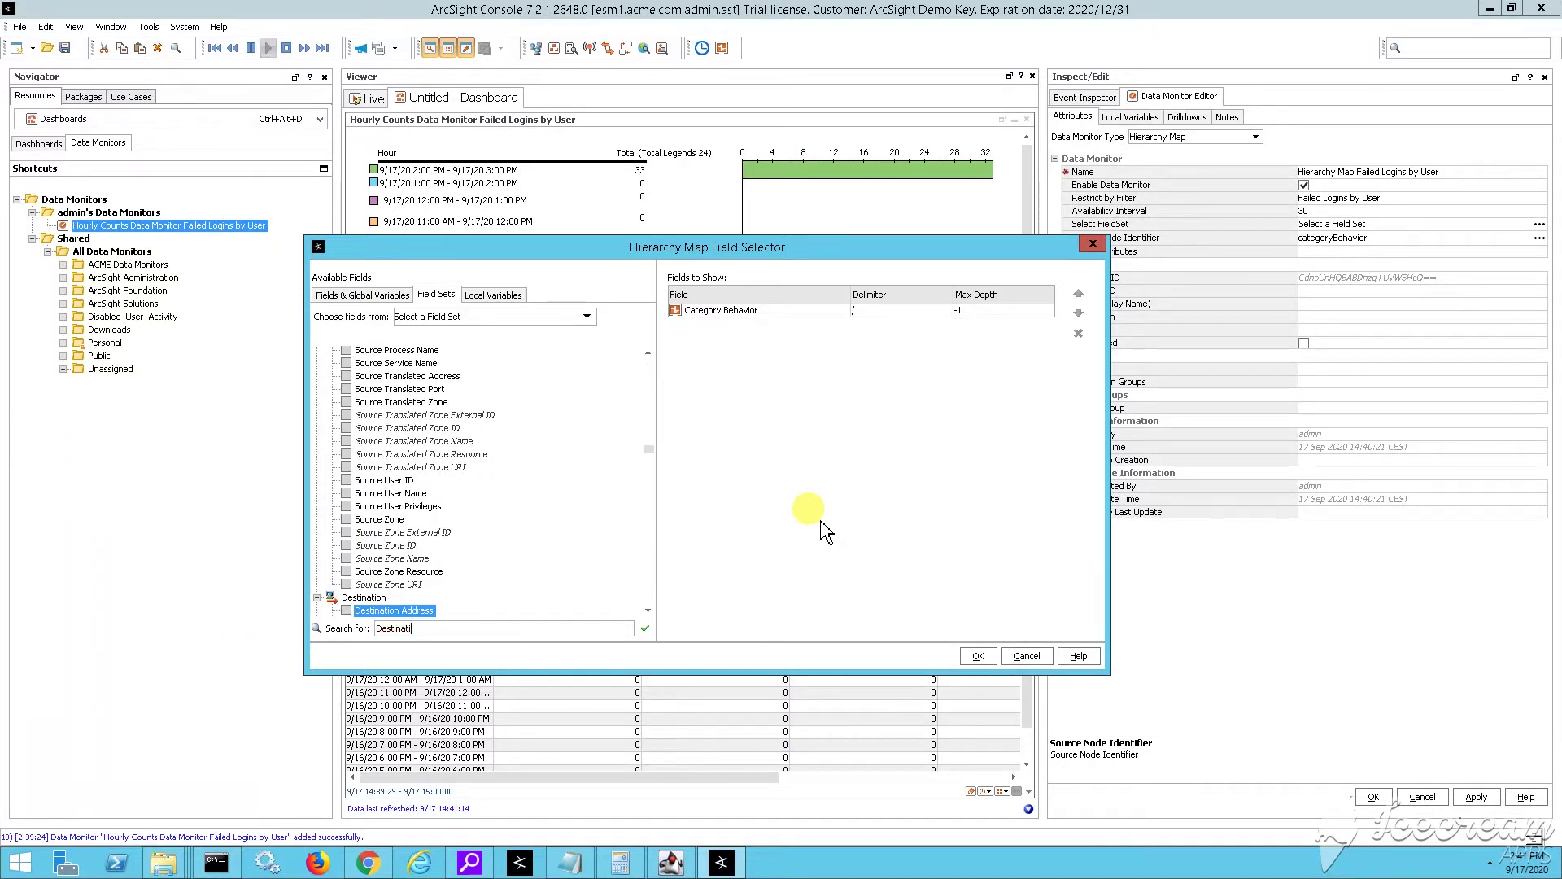
pyautogui.write('on User Name')
pyautogui.press('Return')
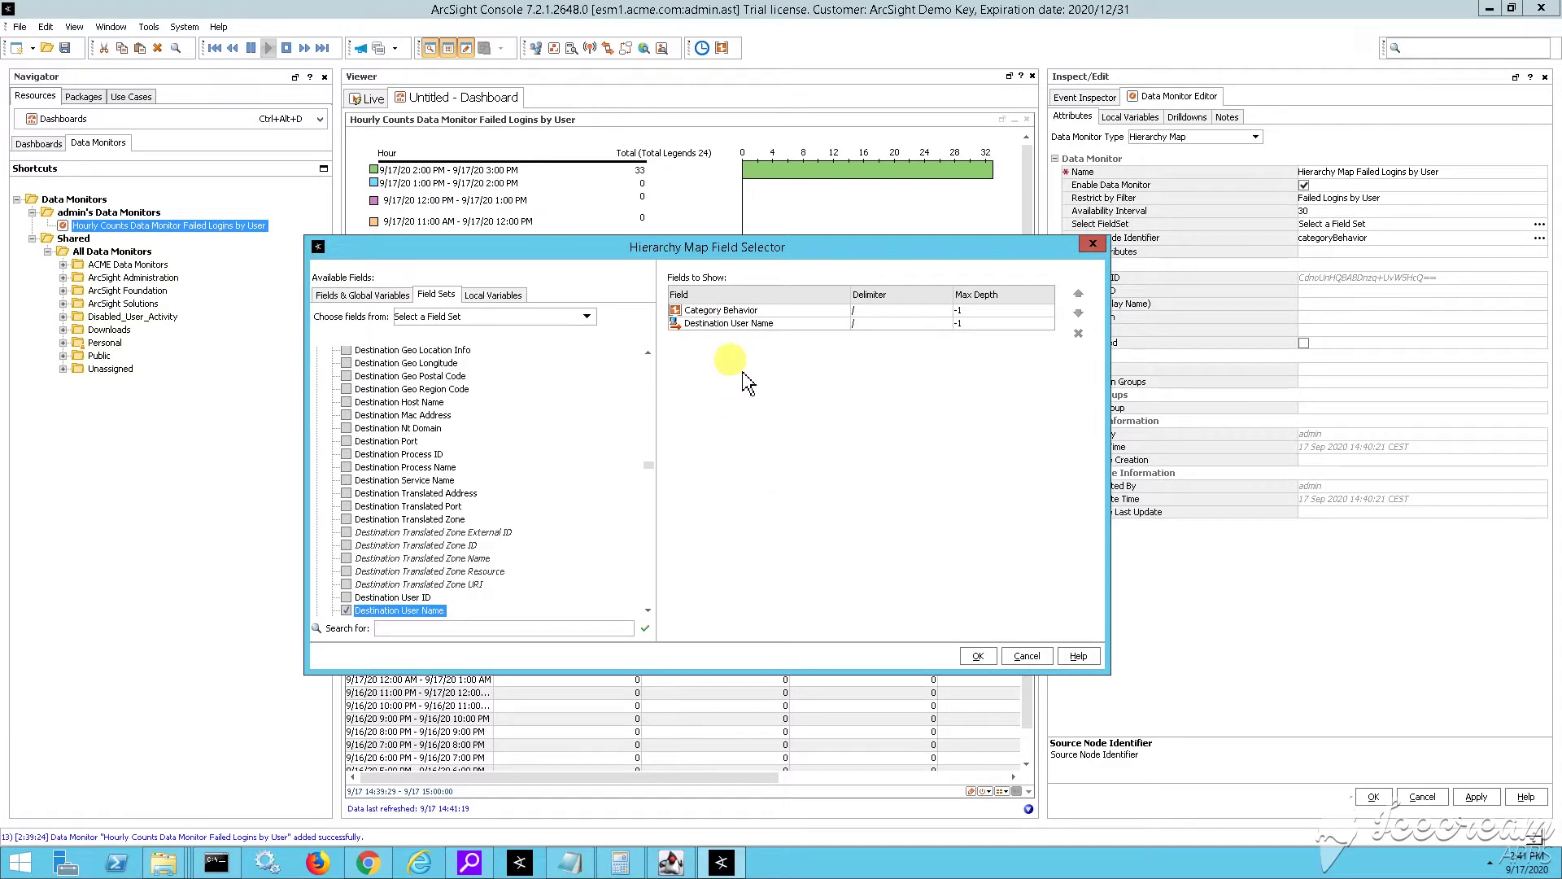
pyautogui.click(983, 310)
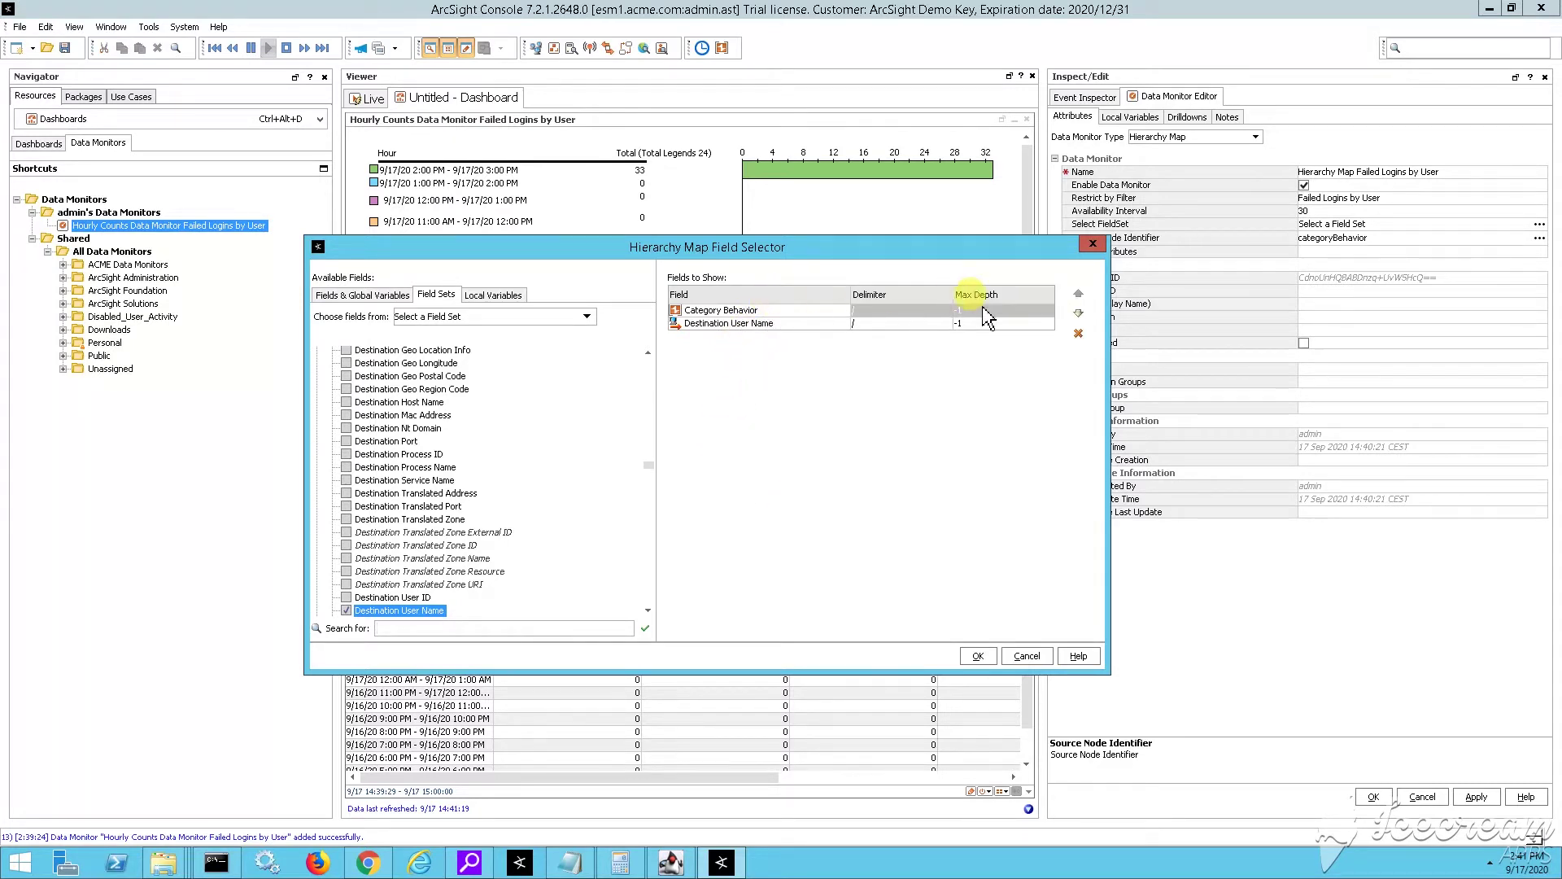
pyautogui.click(1079, 333)
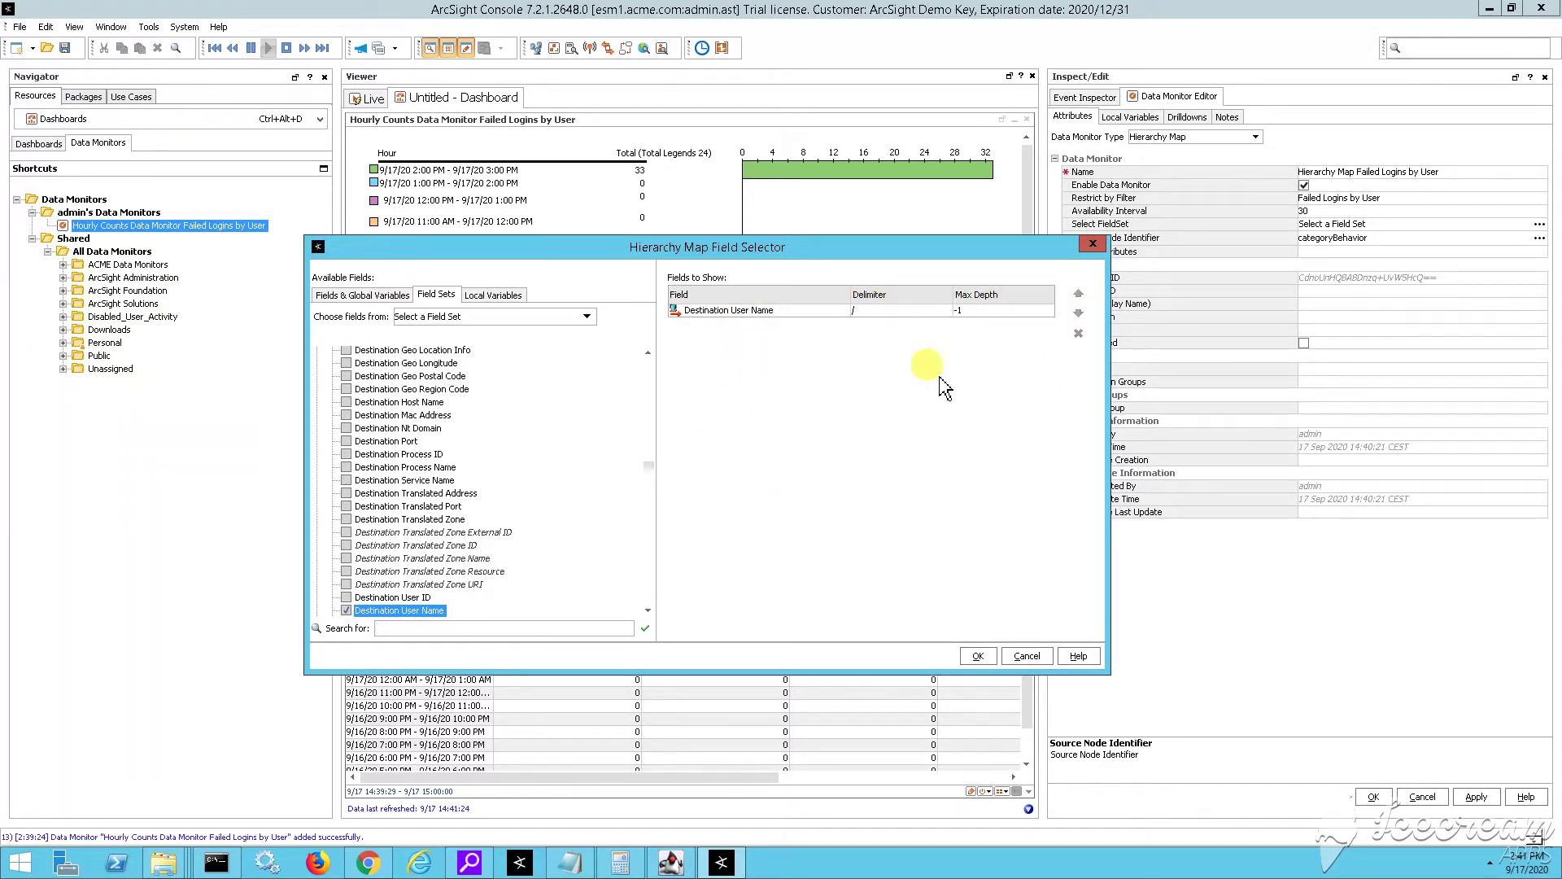
pyautogui.click(977, 655)
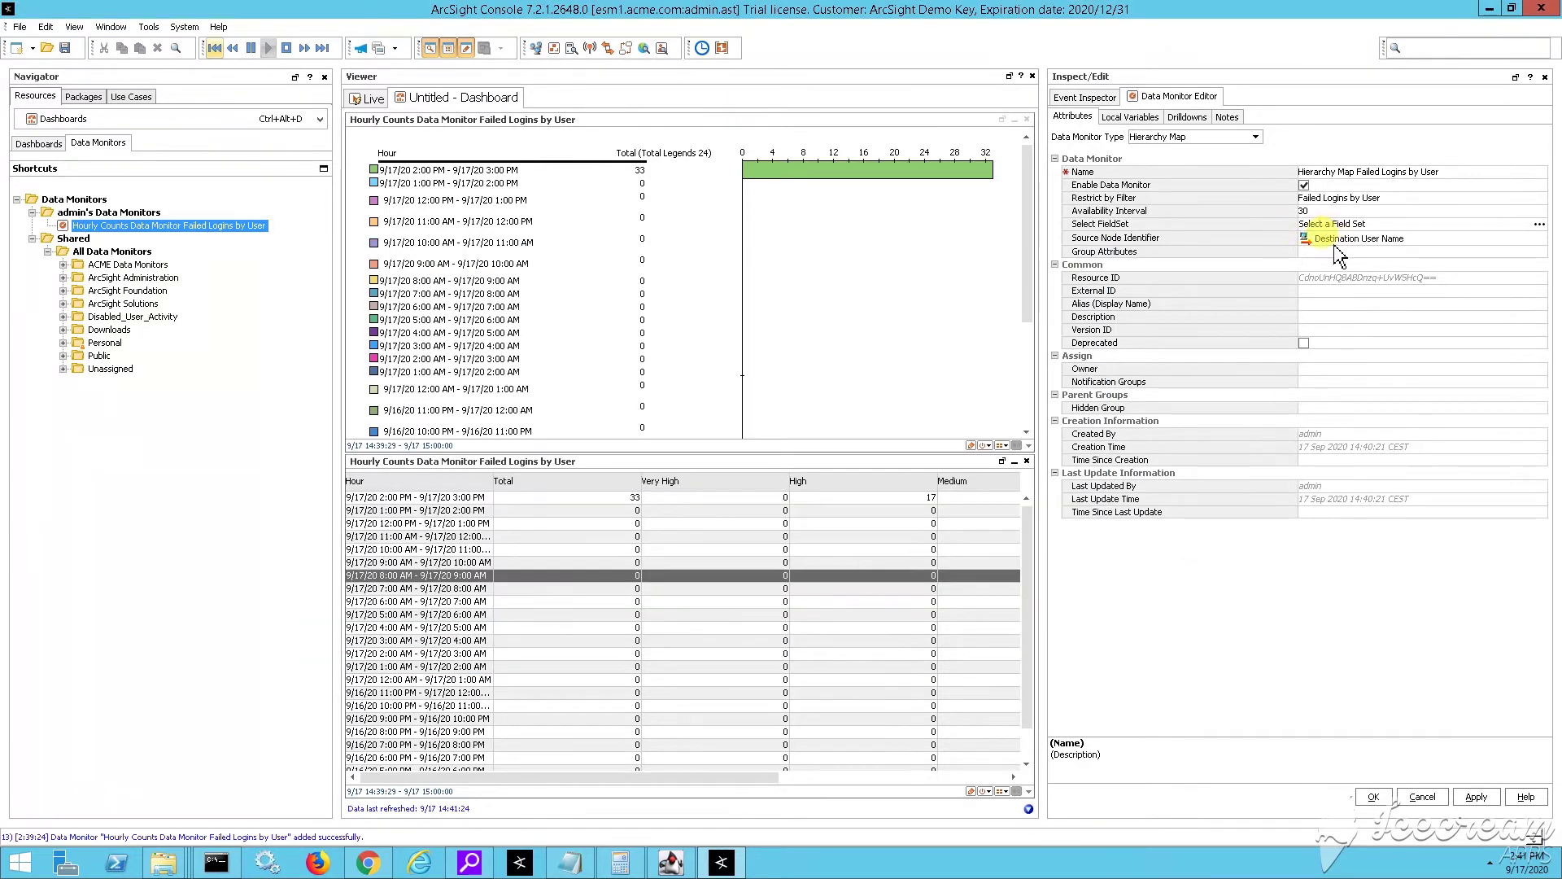
# - Save the Hierarchy Map Failed Logins by User monitor and widen the dashboard viewer area
pyautogui.click(1374, 796)
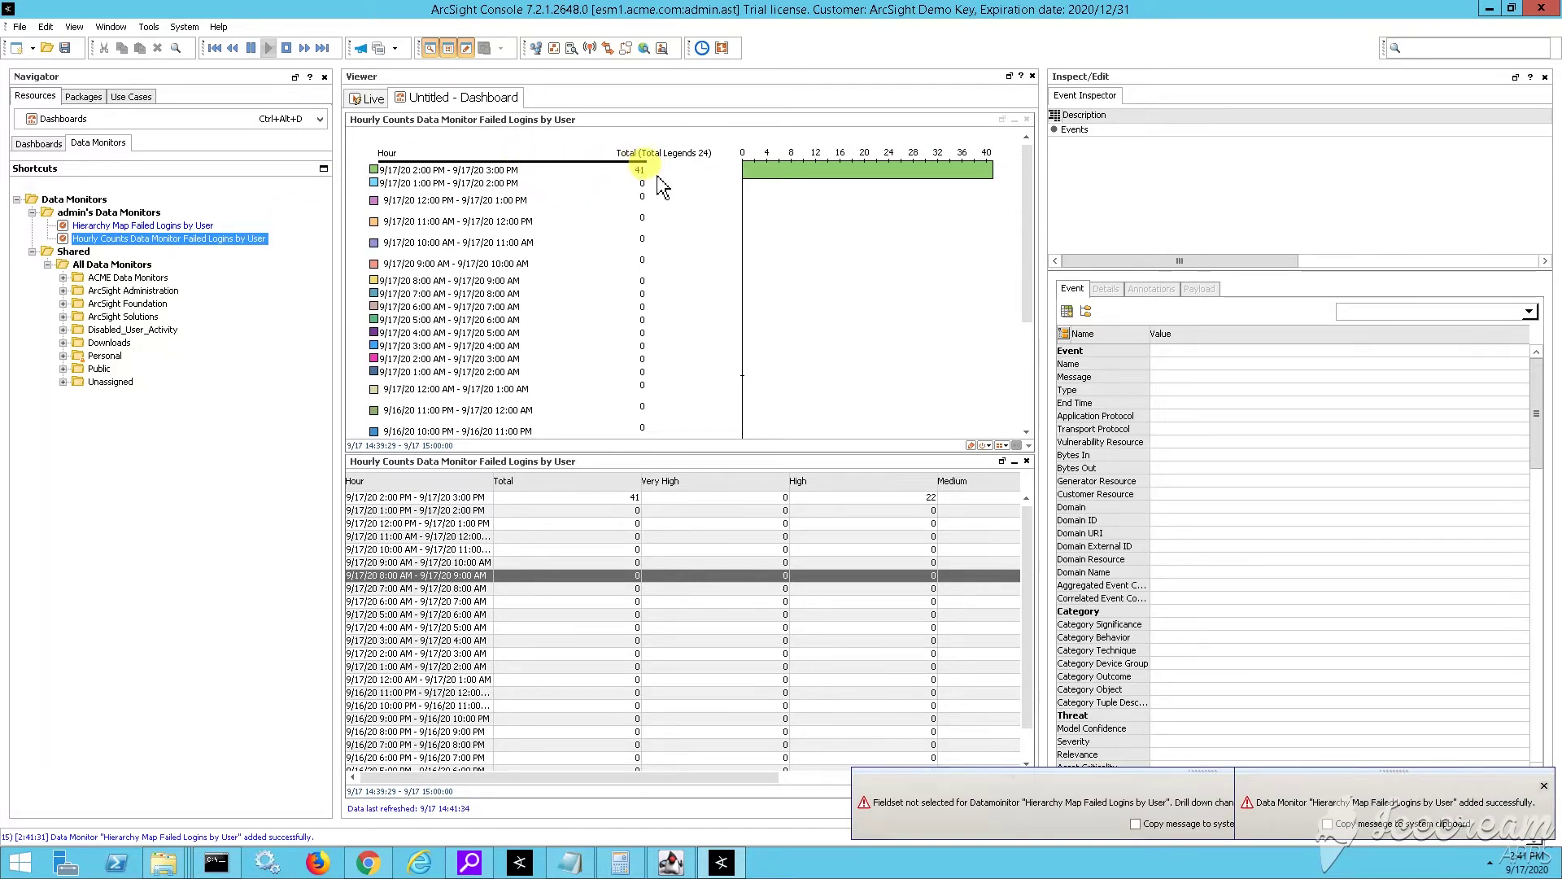
pyautogui.moveTo(1044, 166); pyautogui.dragTo(1305, 218)
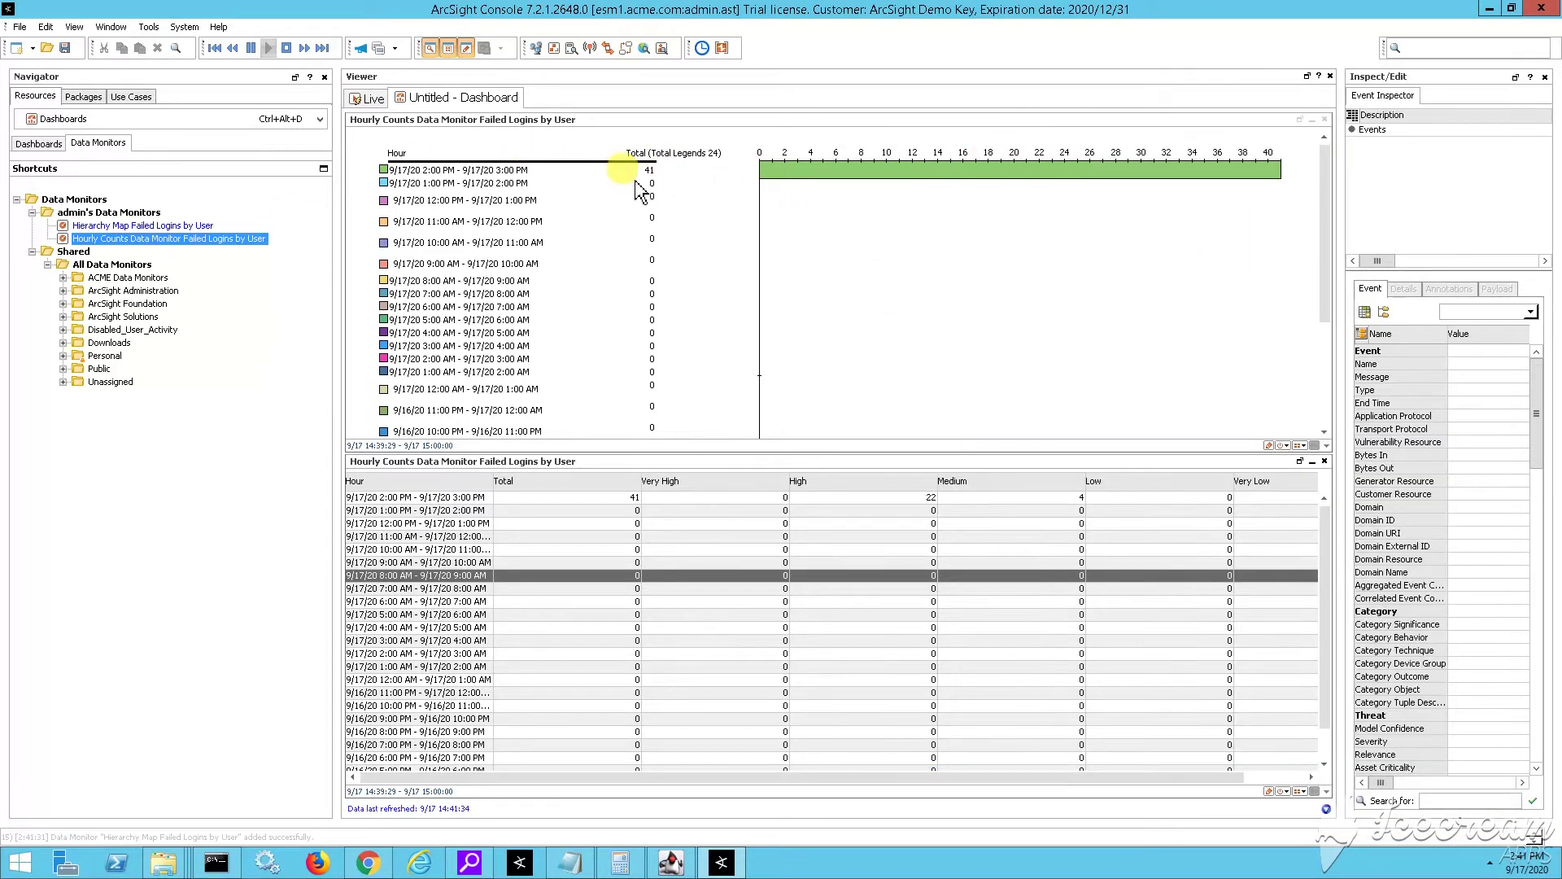
pyautogui.click(642, 498)
pyautogui.moveTo(938, 502); pyautogui.dragTo(1039, 482)
pyautogui.moveTo(1273, 482); pyautogui.dragTo(1277, 494)
pyautogui.click(1293, 776)
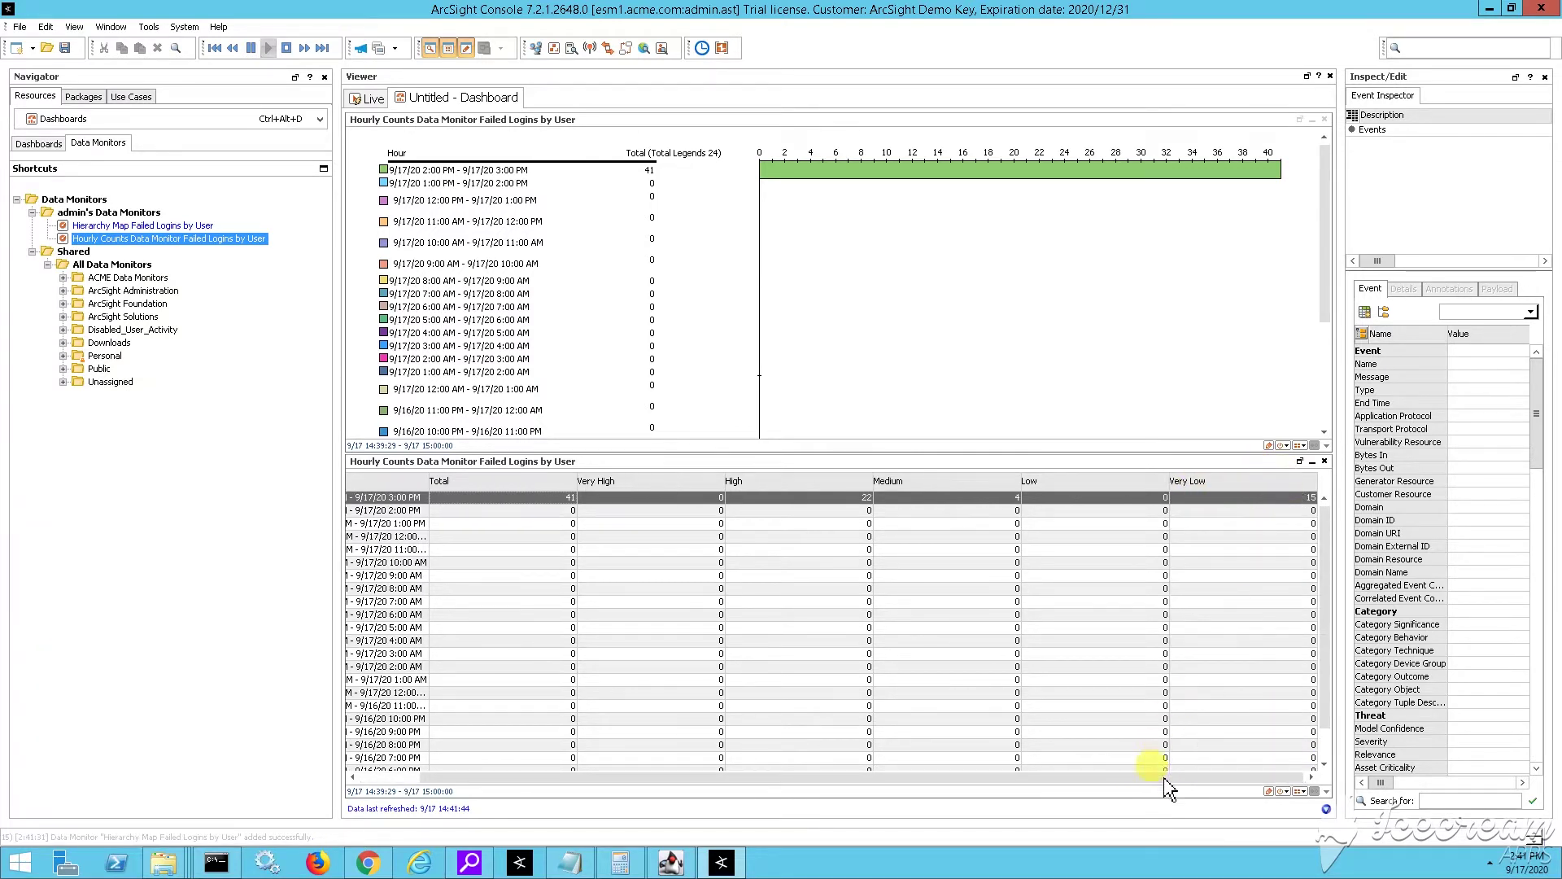
pyautogui.moveTo(1167, 779); pyautogui.dragTo(956, 777)
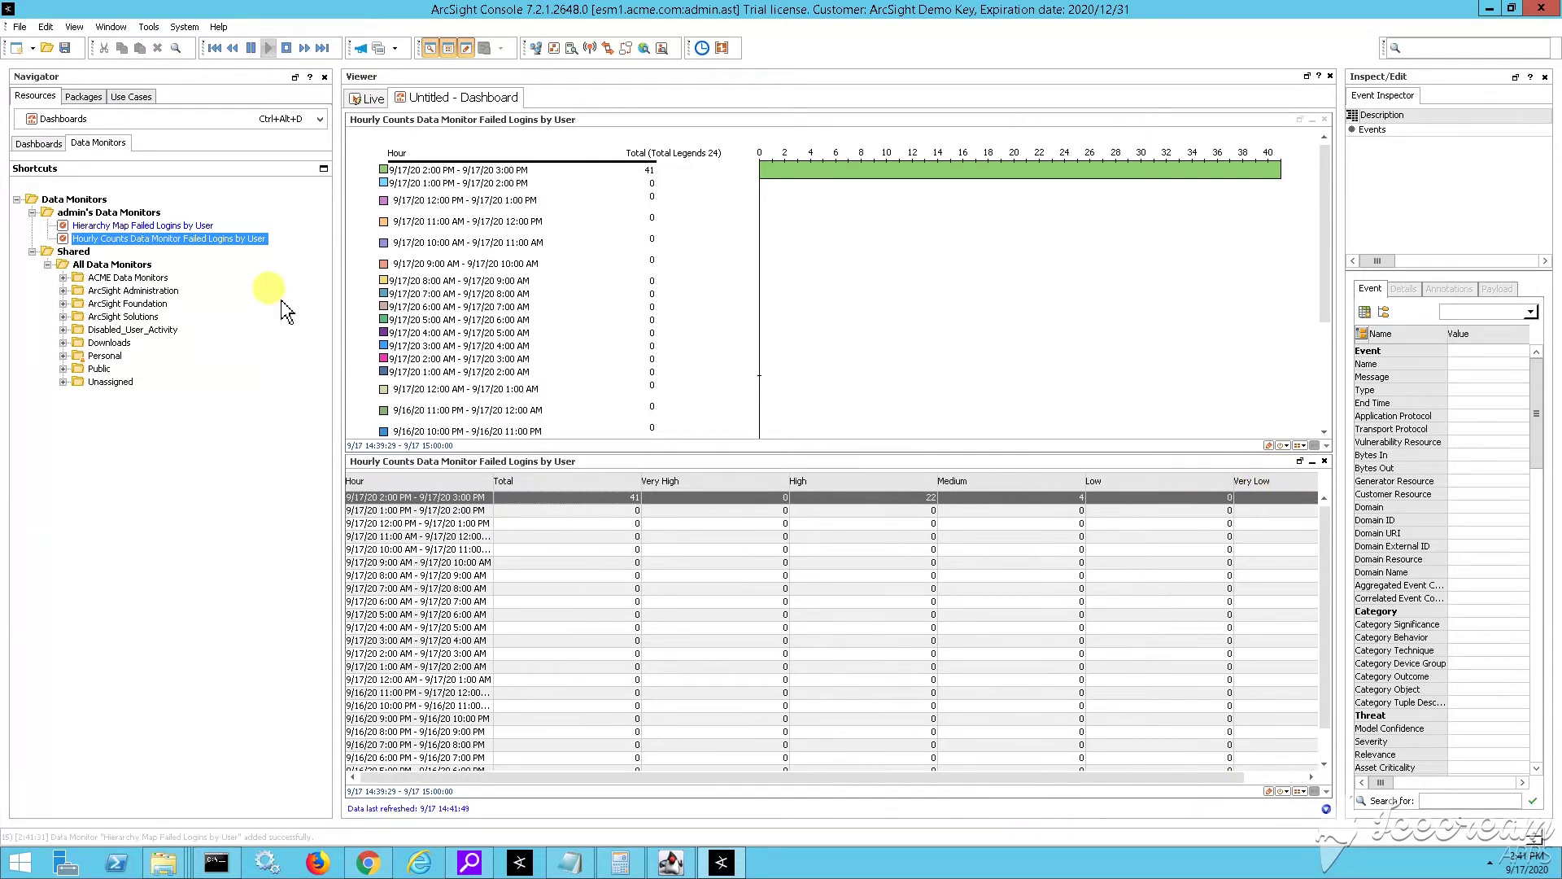
# - Check the Live channel, then go back to the dashboard and select the Hierarchy Map monitor
pyautogui.click(370, 99)
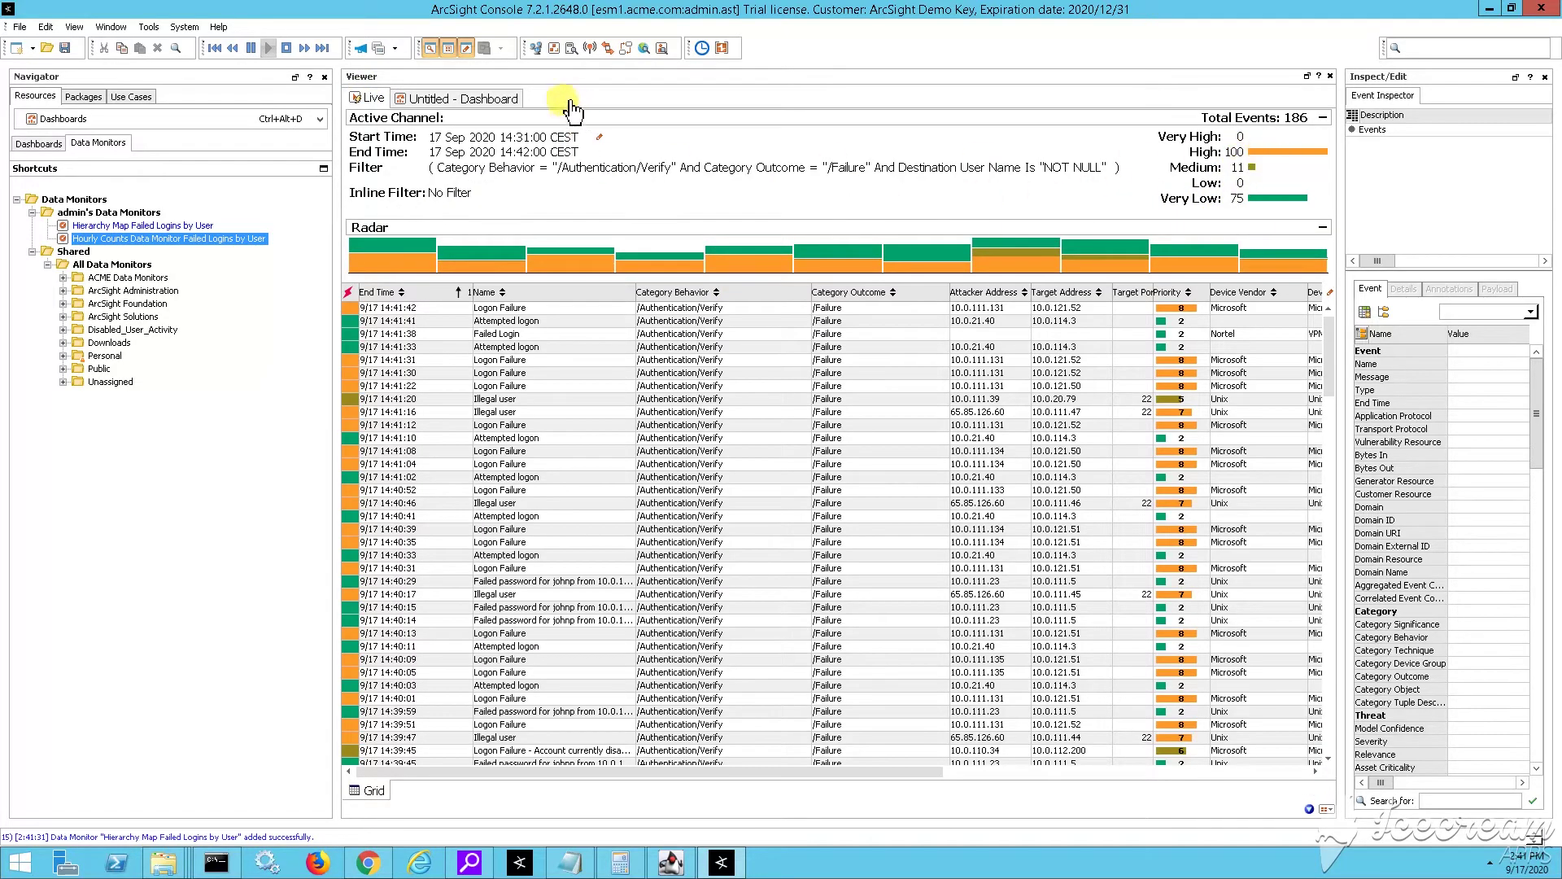
pyautogui.click(472, 99)
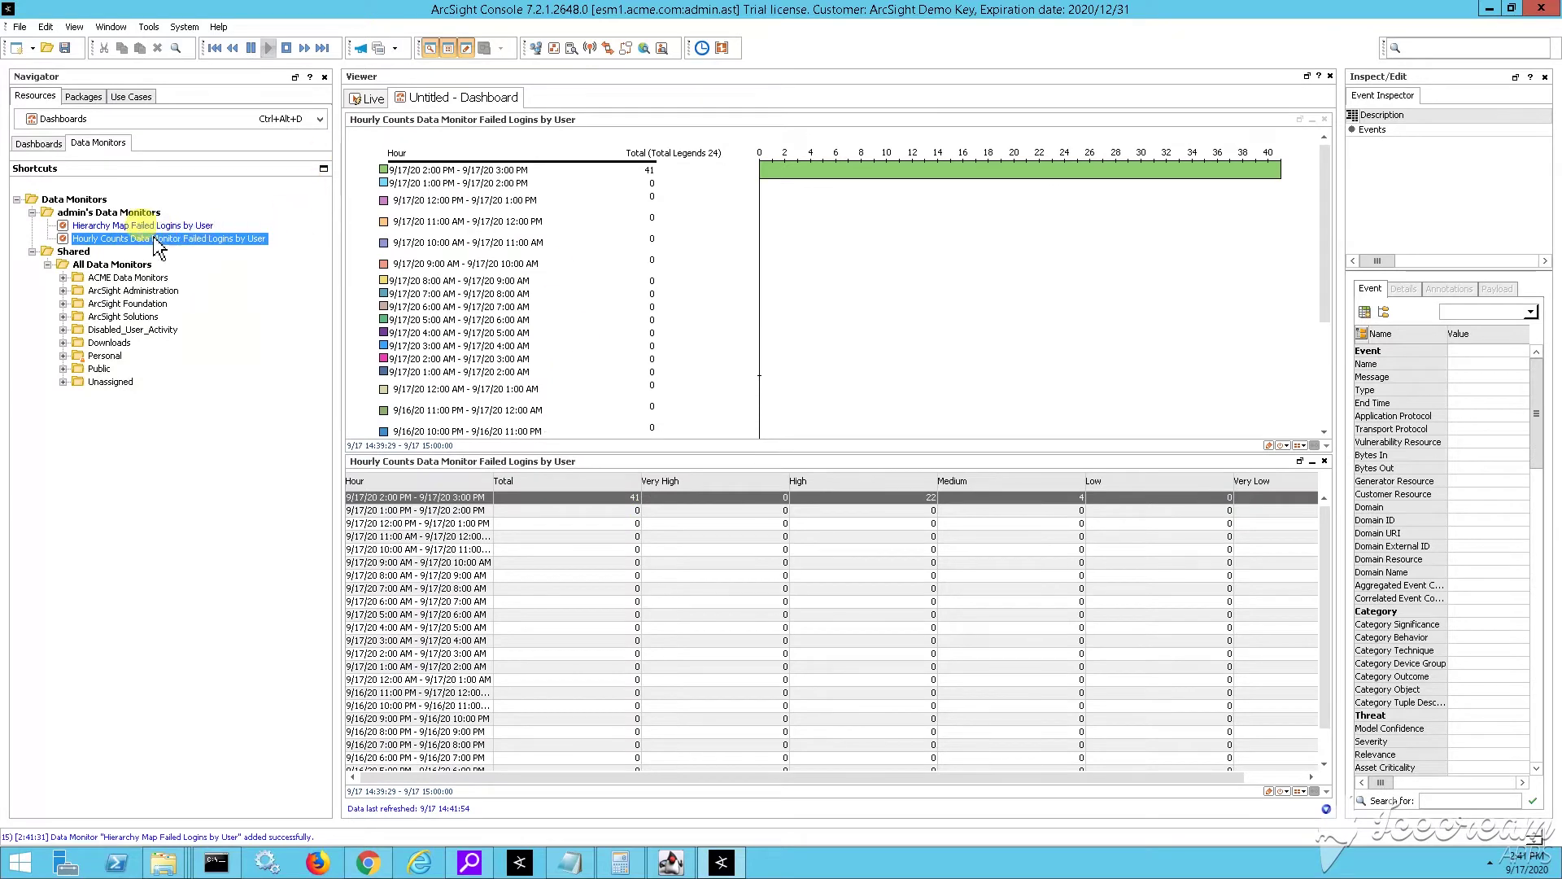
pyautogui.click(155, 227)
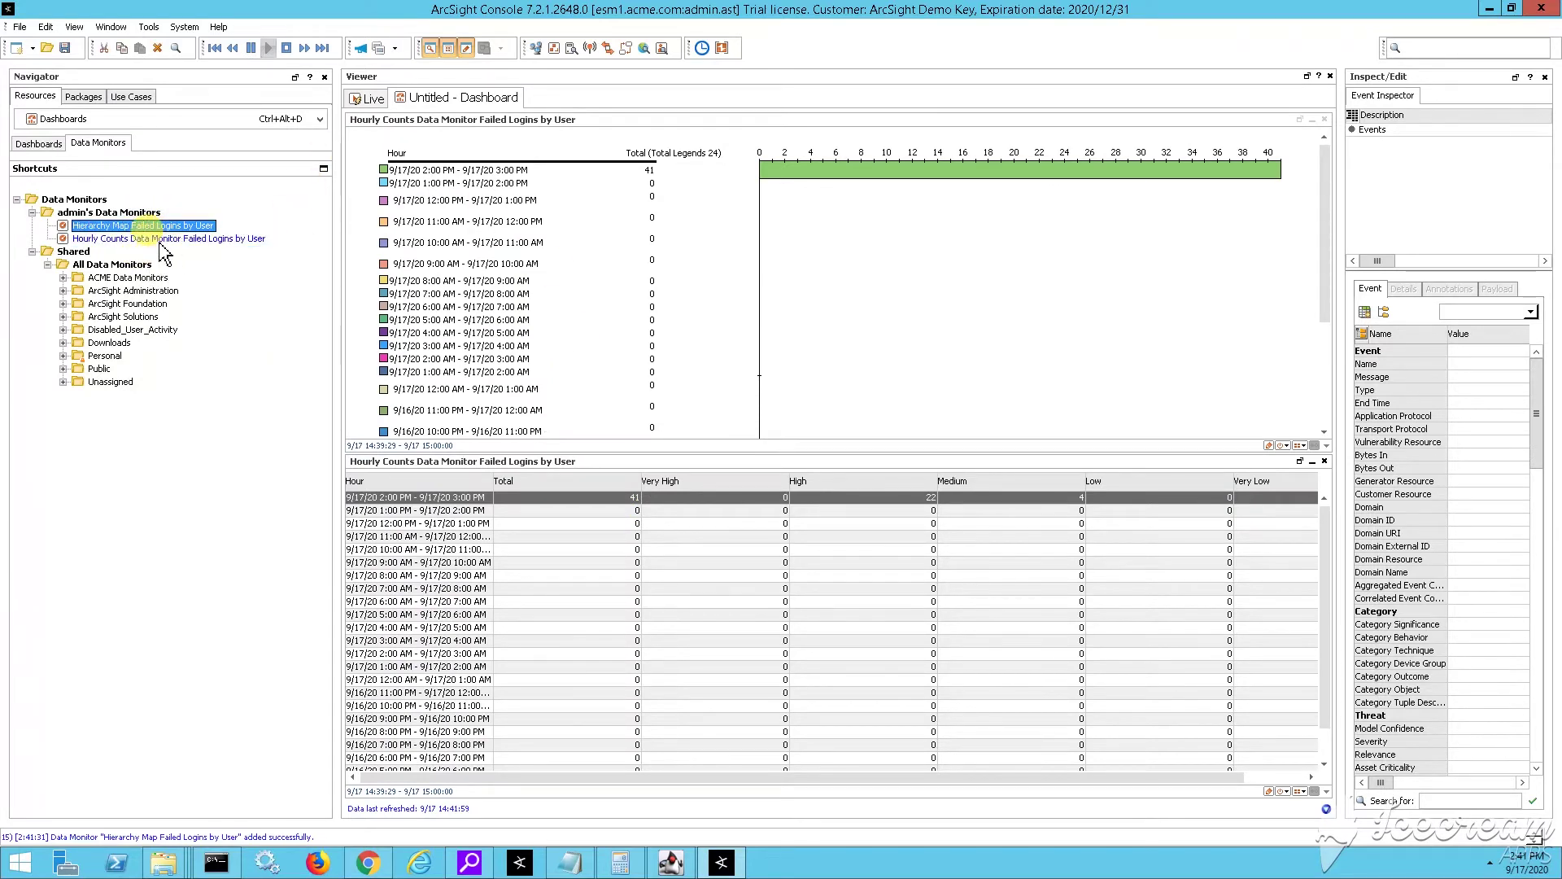
# - Add the hierarchy map monitor to the dashboard as an Area Map and move it to the top
pyautogui.rightClick(155, 231)
pyautogui.moveTo(210, 233)
pyautogui.click(348, 236)
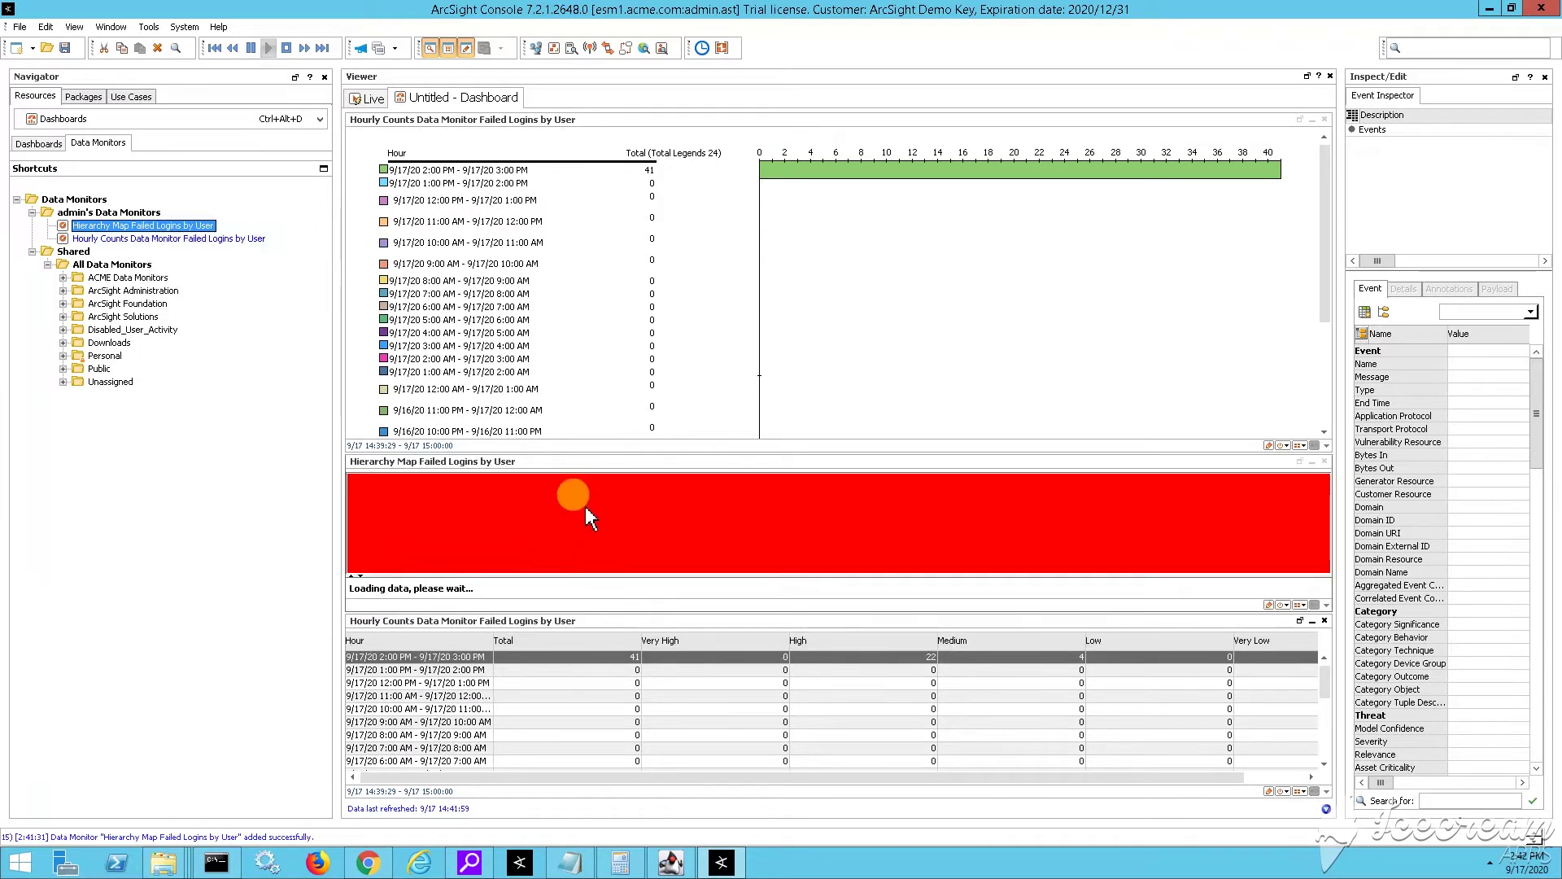
pyautogui.moveTo(591, 462); pyautogui.dragTo(651, 235)
pyautogui.moveTo(651, 122); pyautogui.dragTo(460, 382)
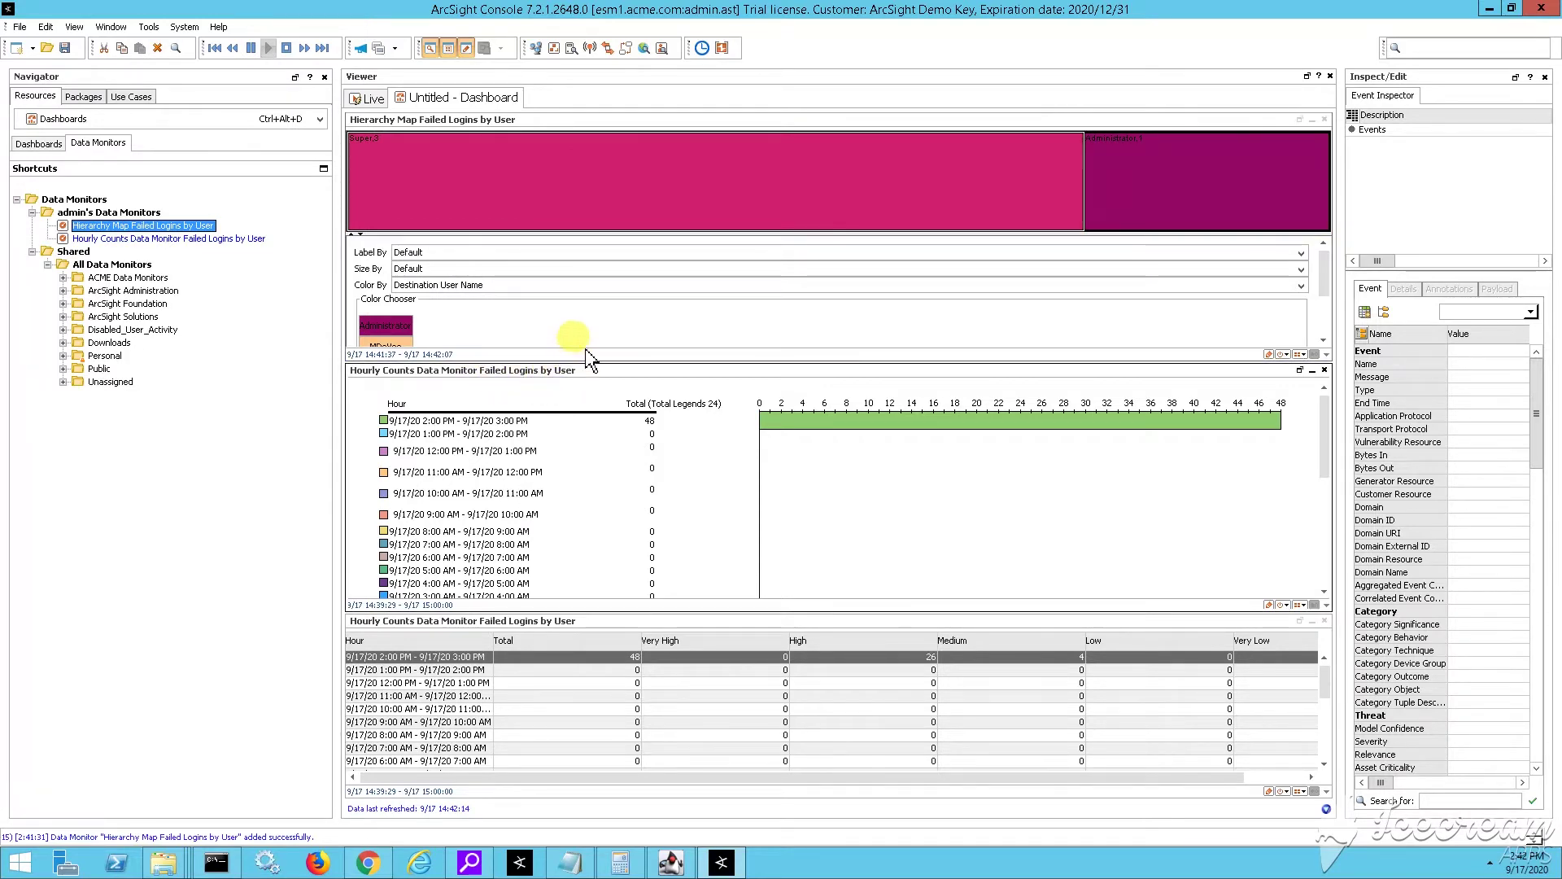
# - Re-dock the Hourly Counts chart and place it side by side with the hierarchy map
pyautogui.click(561, 364)
pyautogui.click(439, 253)
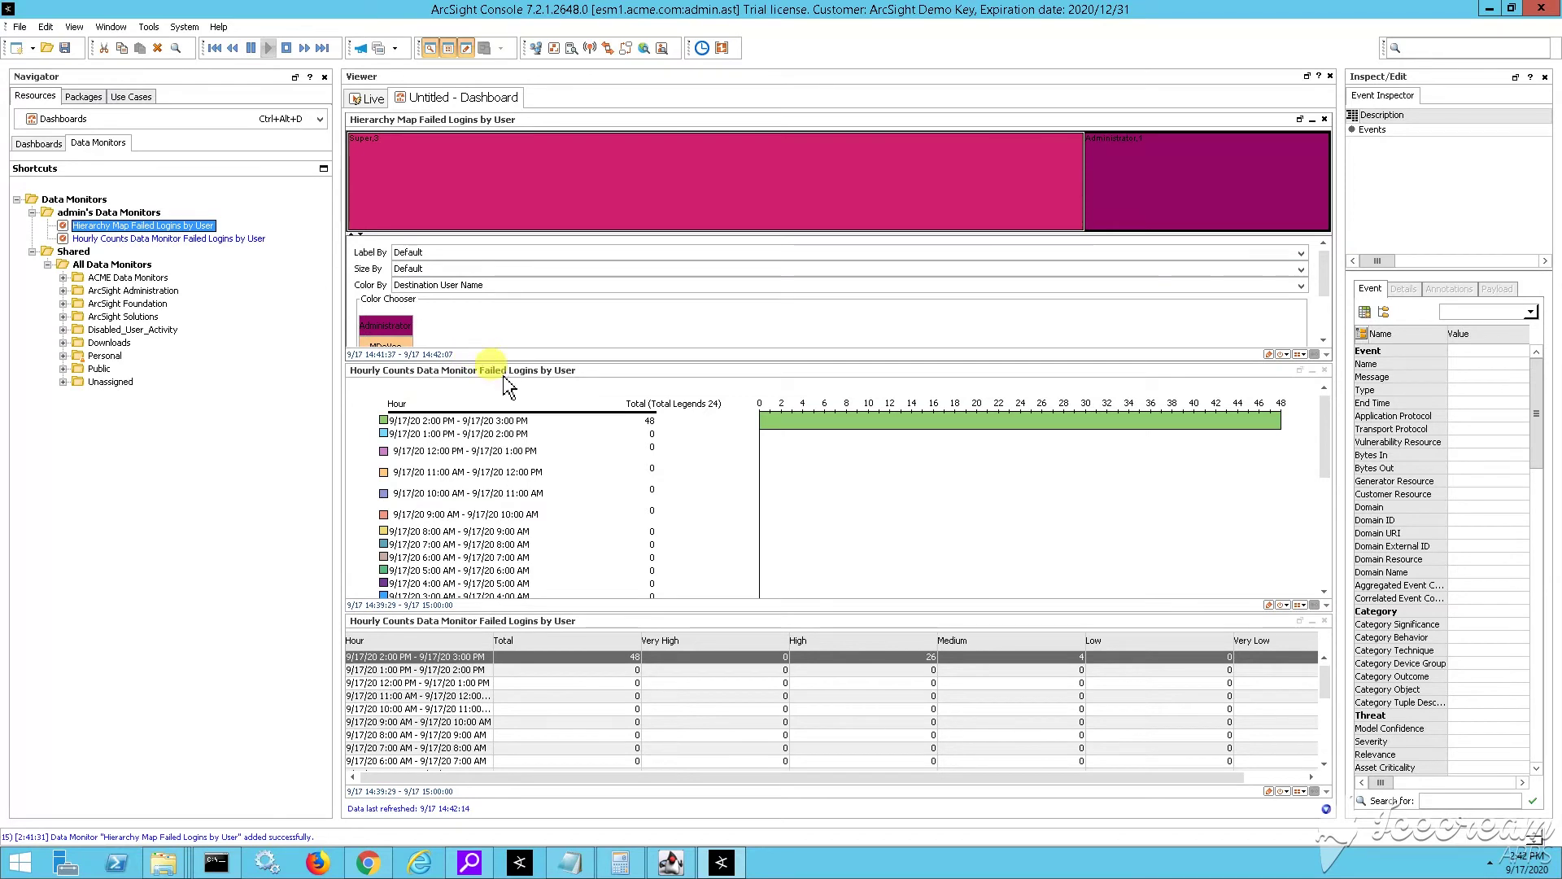
pyautogui.click(549, 373)
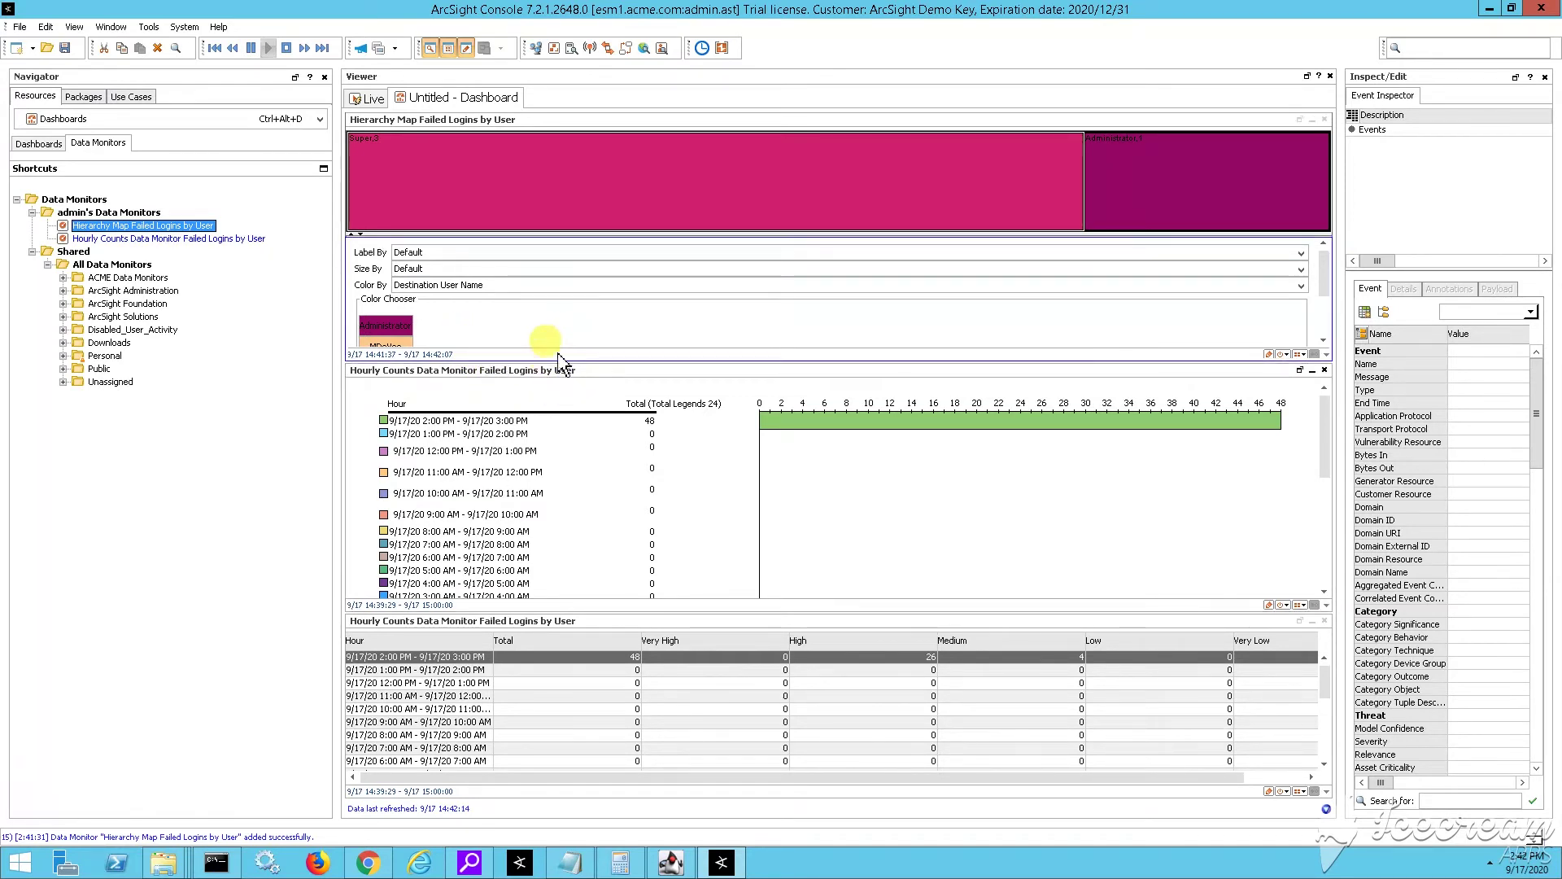
pyautogui.doubleClick(558, 372)
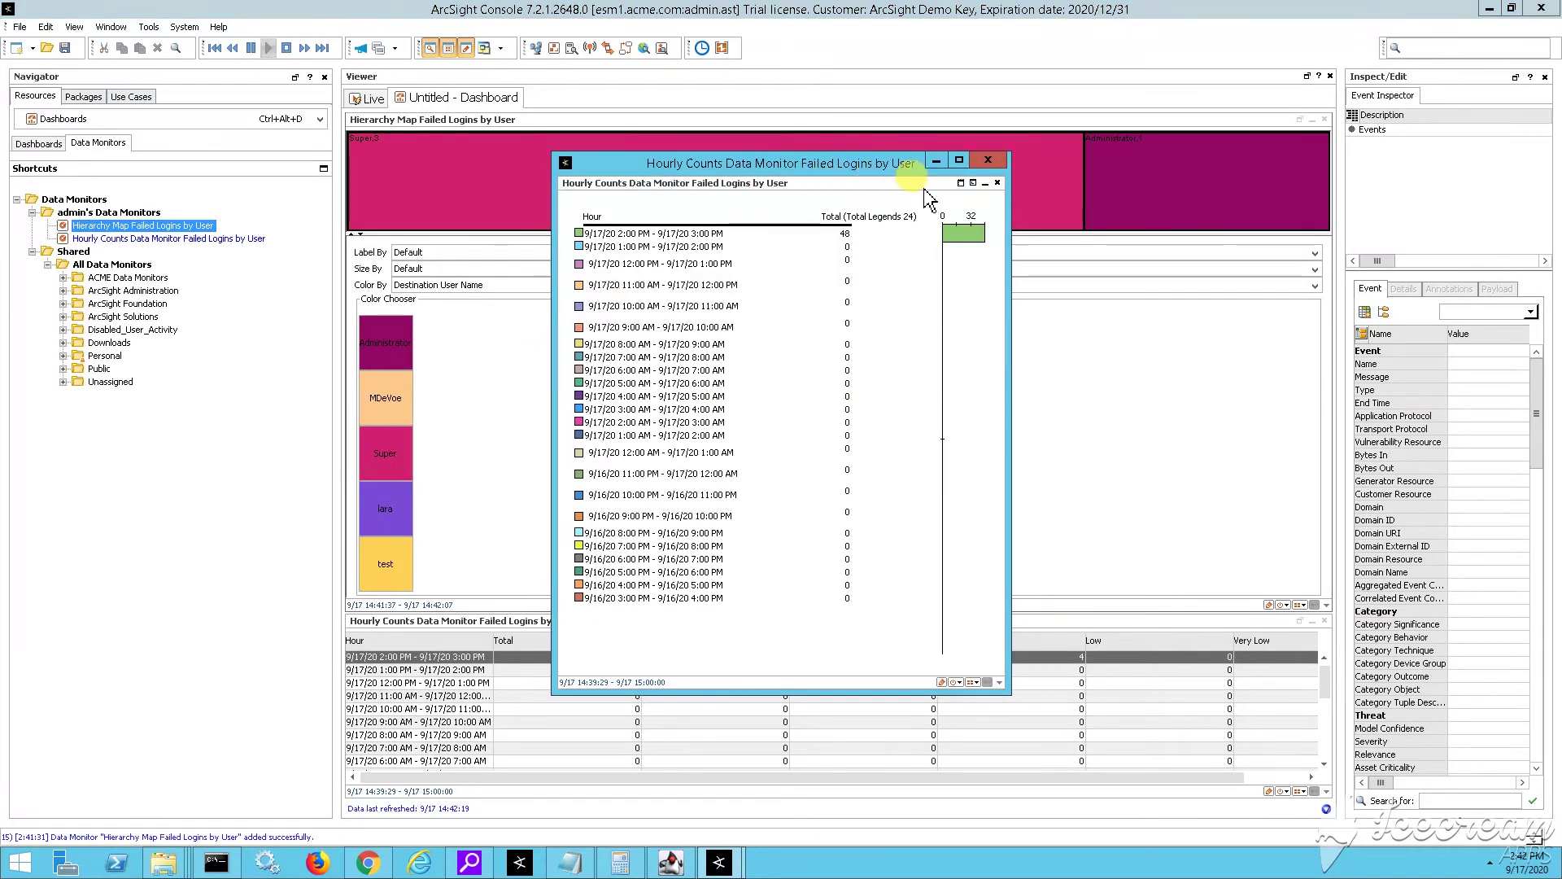
pyautogui.click(974, 184)
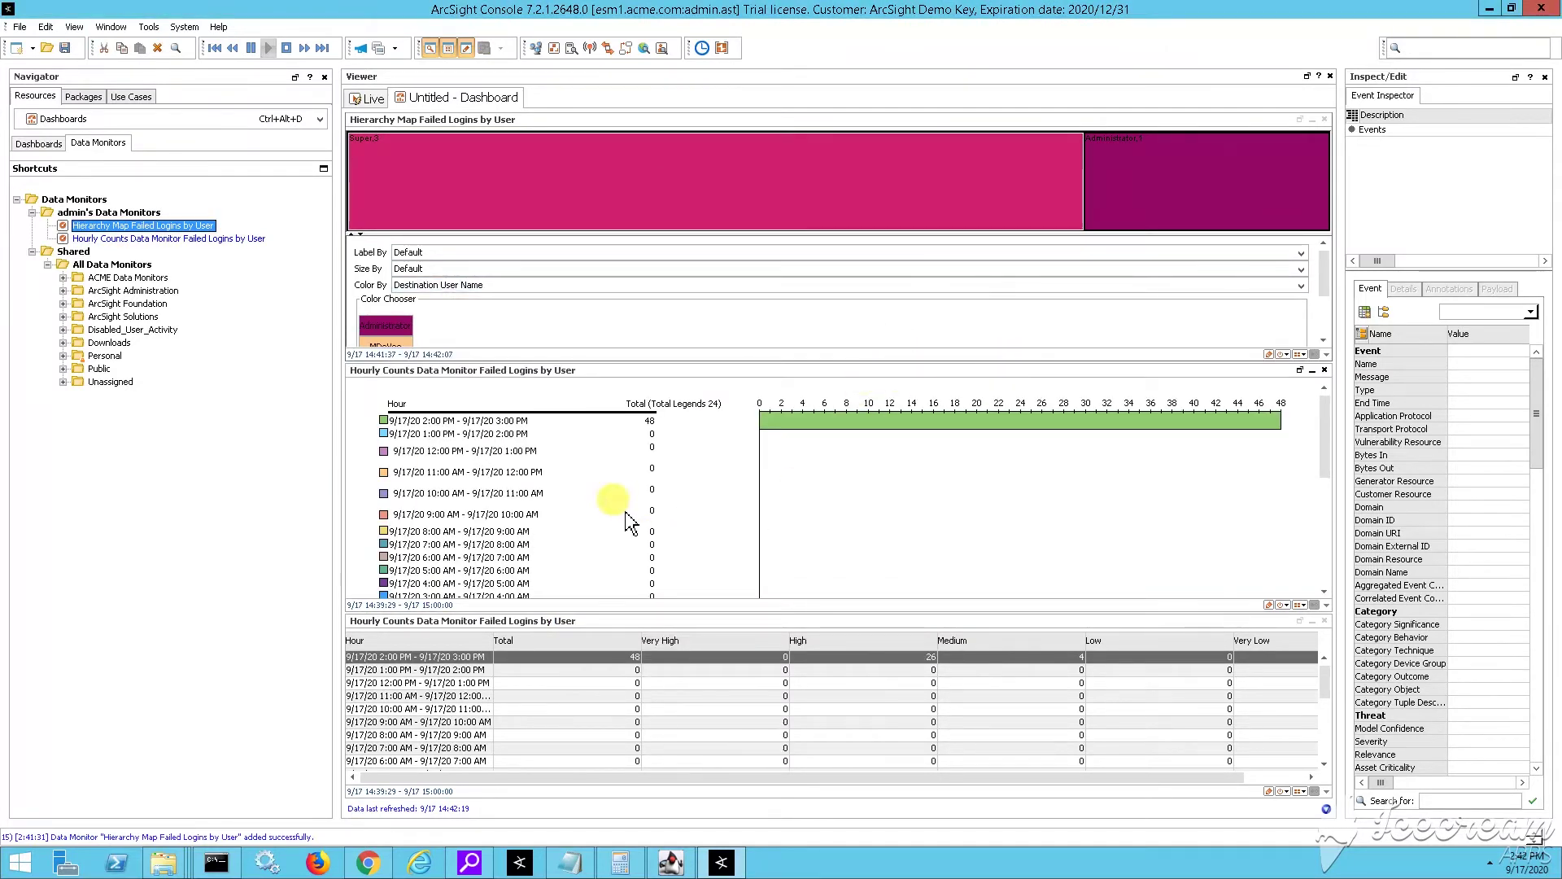
pyautogui.click(1219, 158)
pyautogui.moveTo(988, 370); pyautogui.dragTo(765, 470)
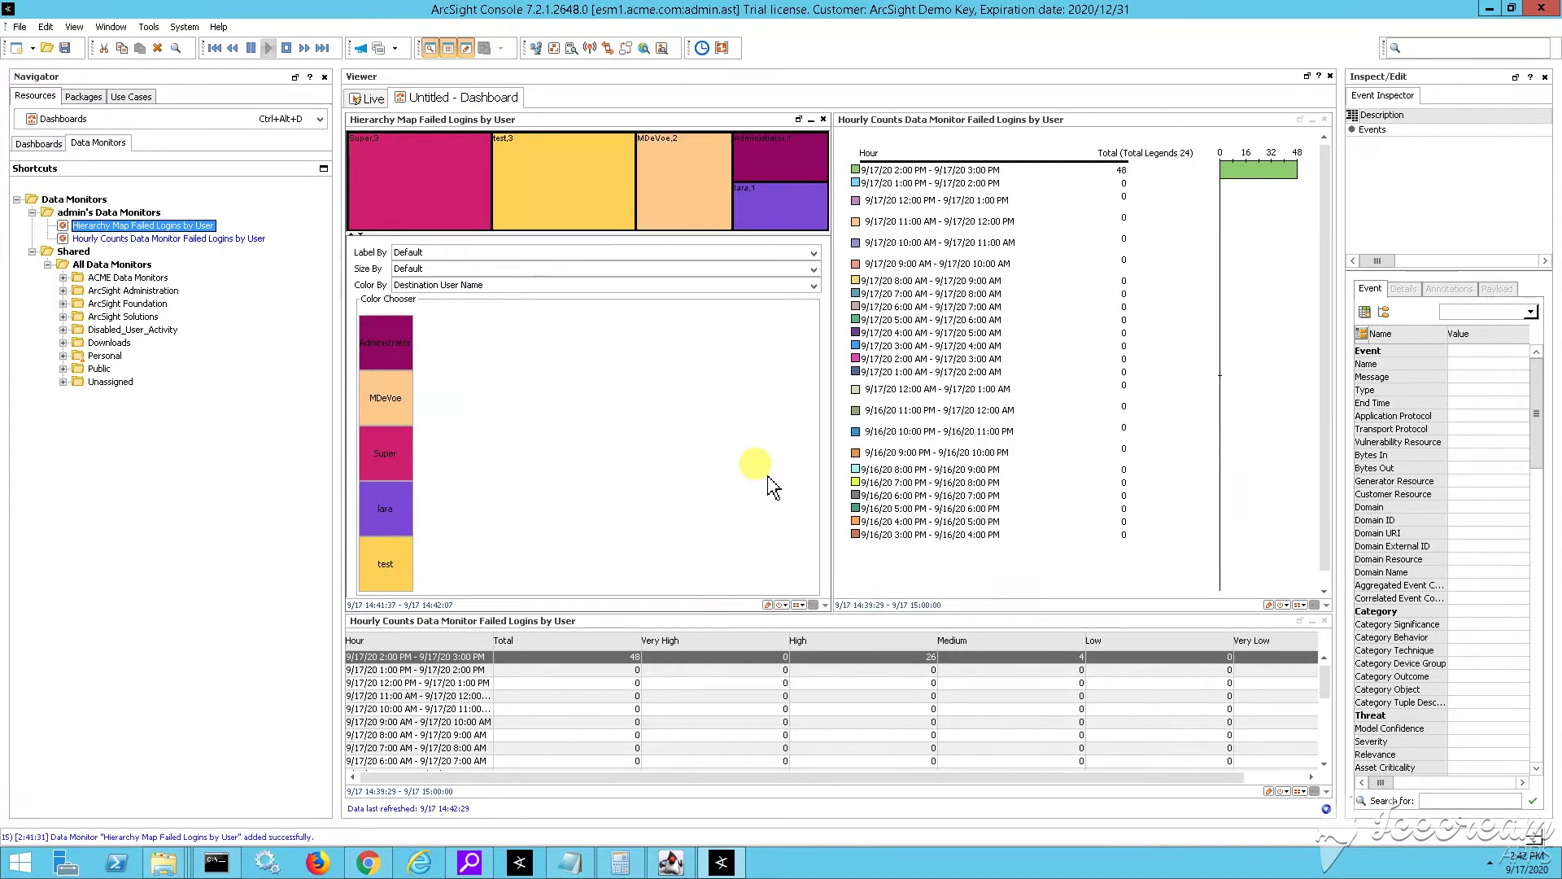
# - Label the hierarchy map tiles by Destination User Name
pyautogui.click(429, 254)
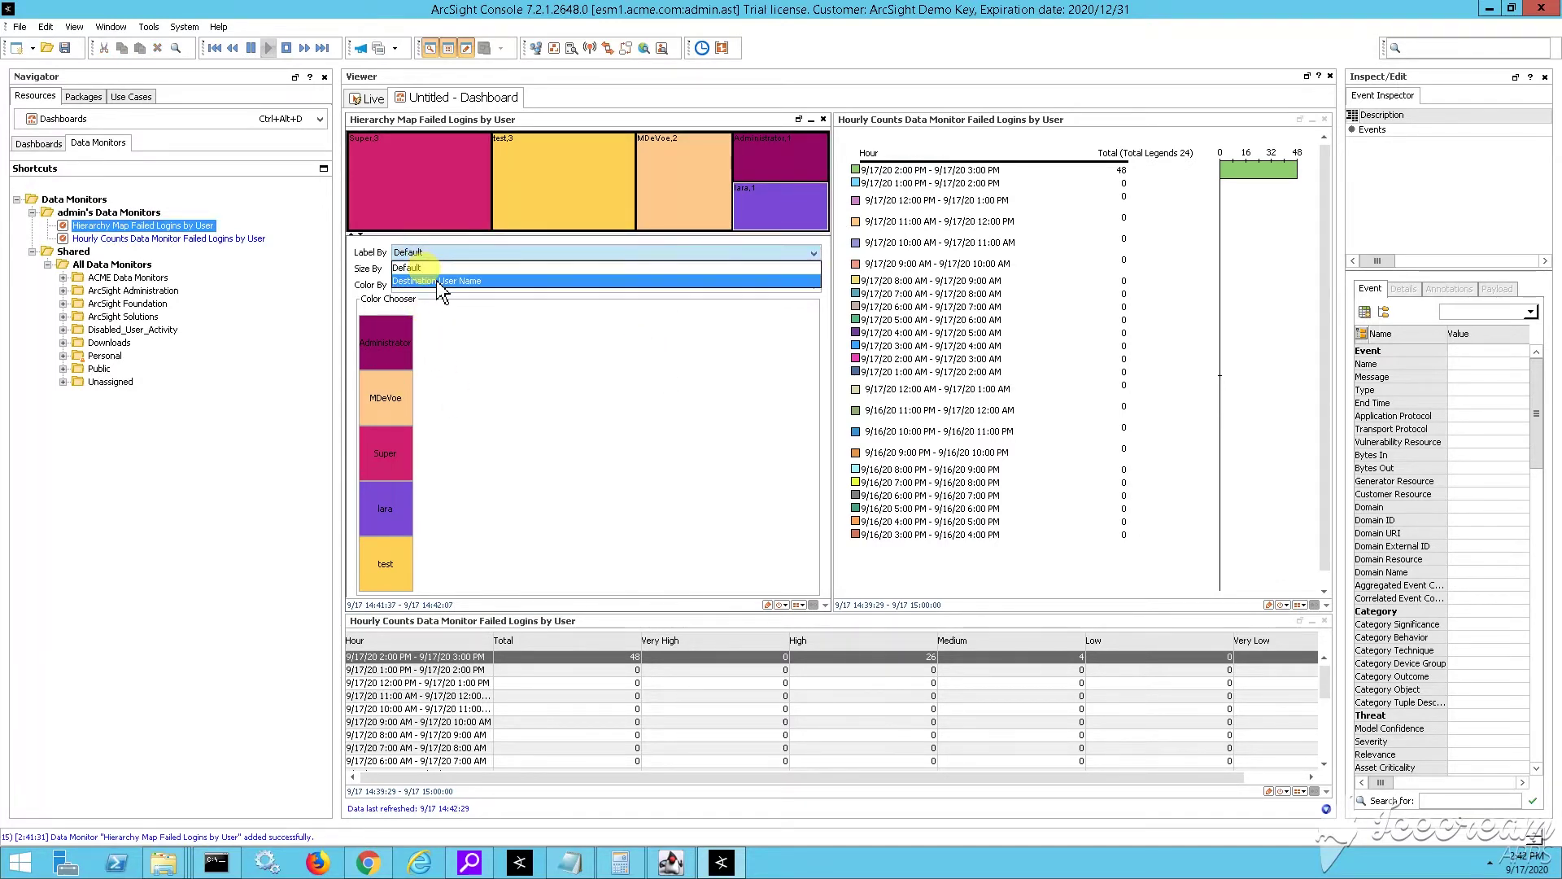
pyautogui.click(433, 277)
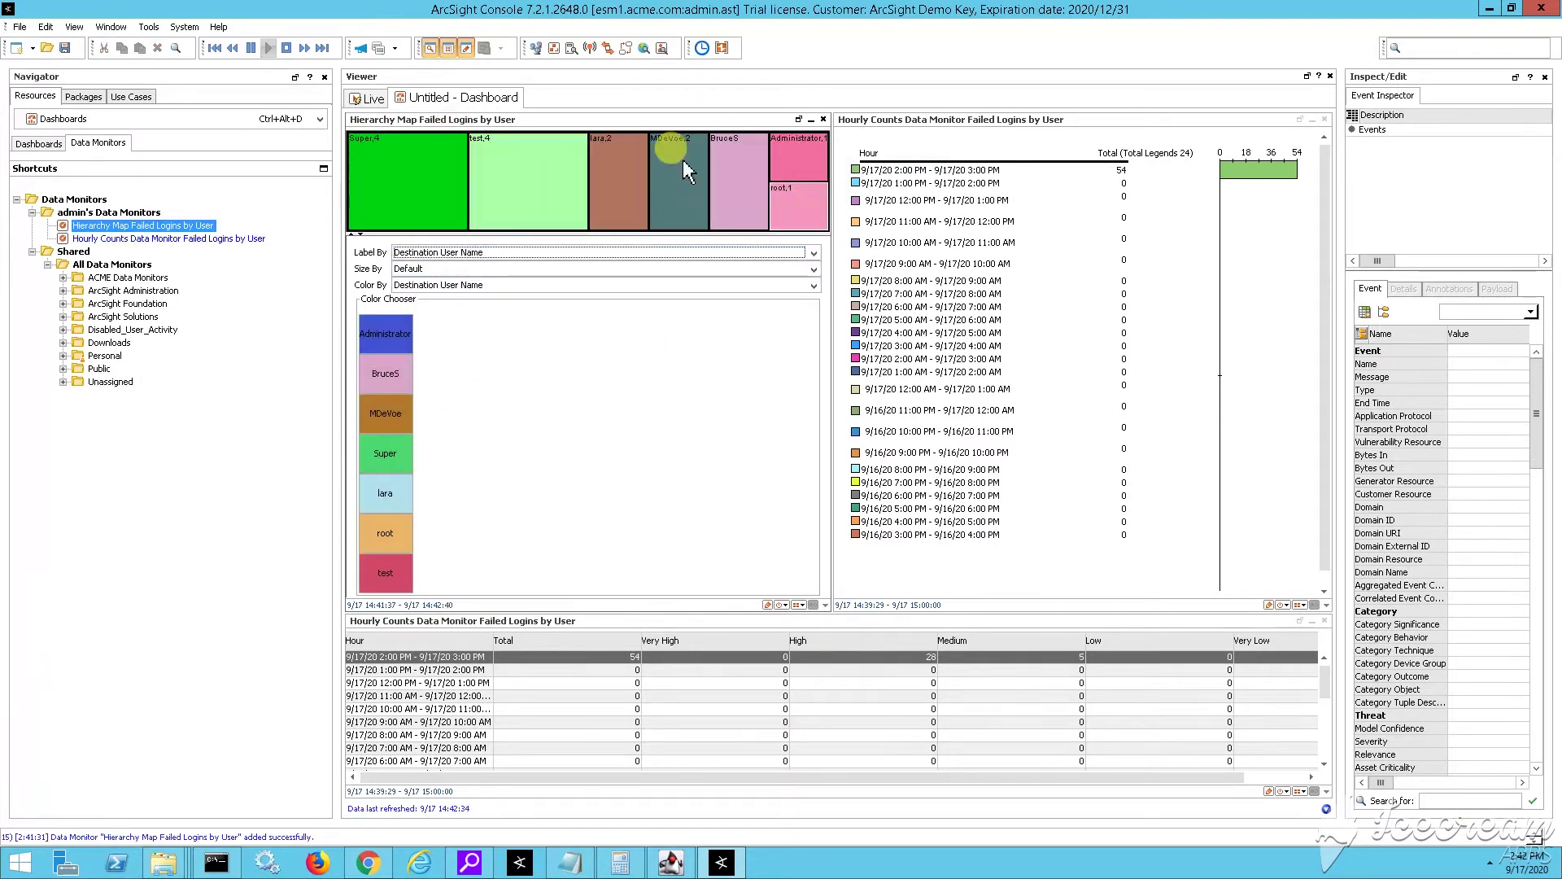
pyautogui.click(358, 140)
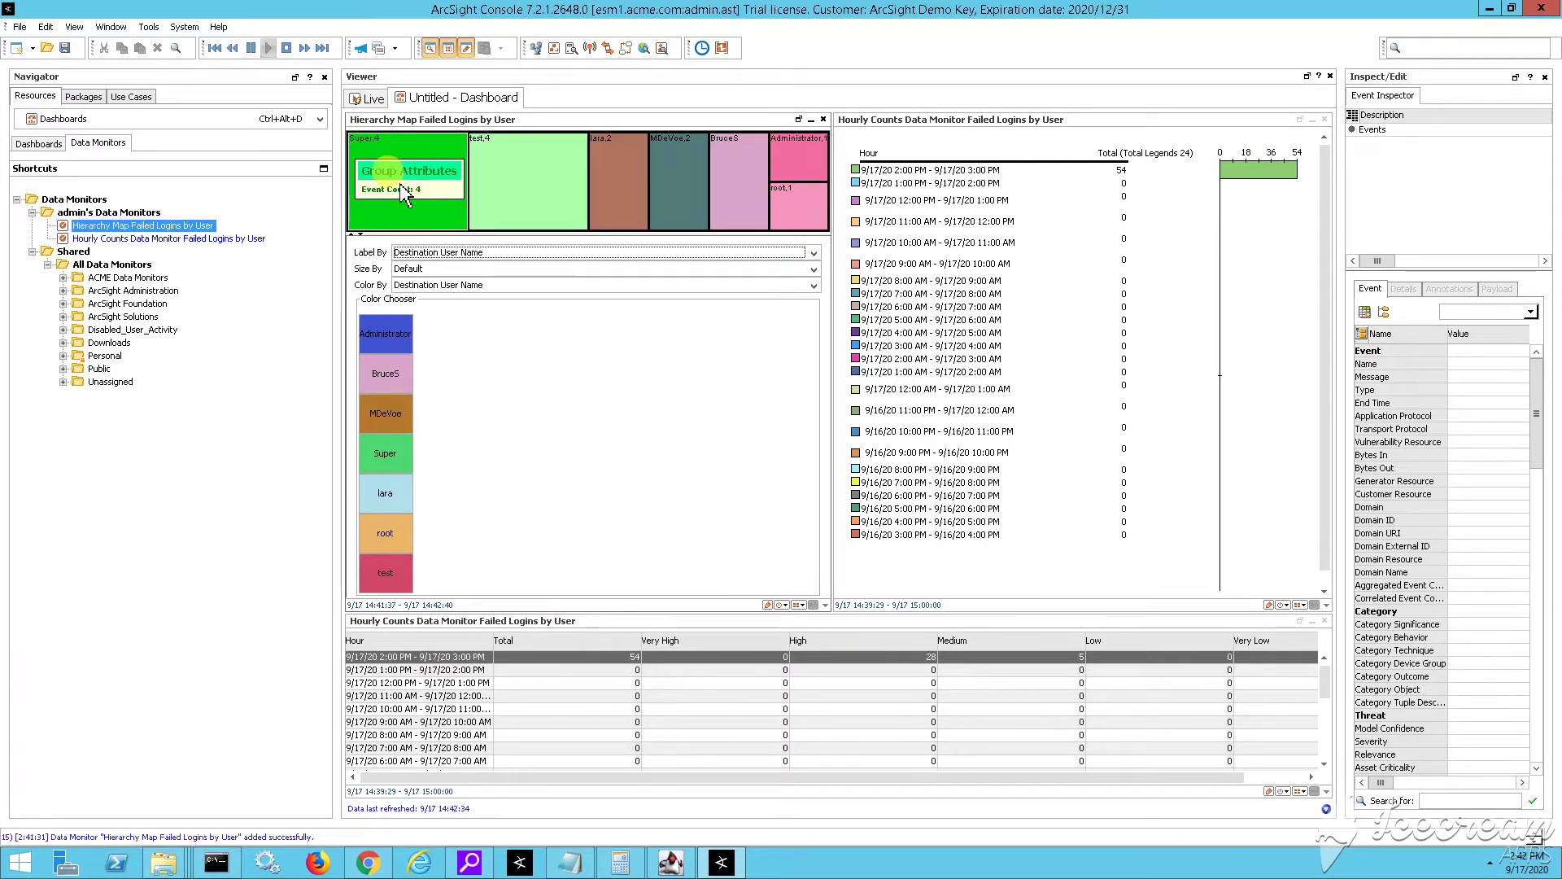
# - Zoom into the Super user's tile and open its failed login events channel
pyautogui.moveTo(406, 199)
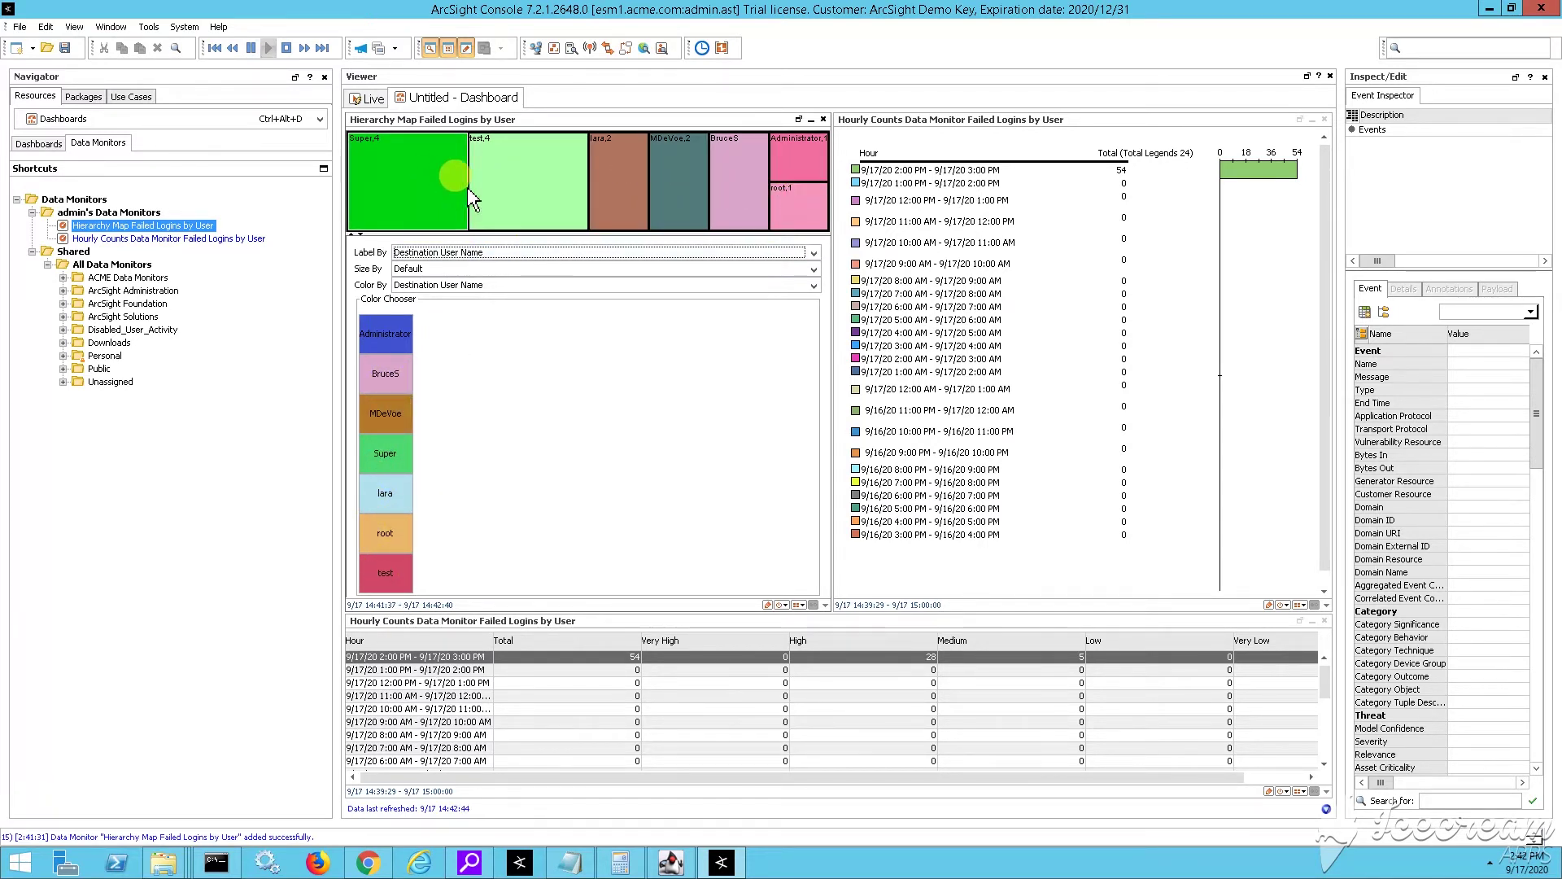
pyautogui.doubleClick(412, 193)
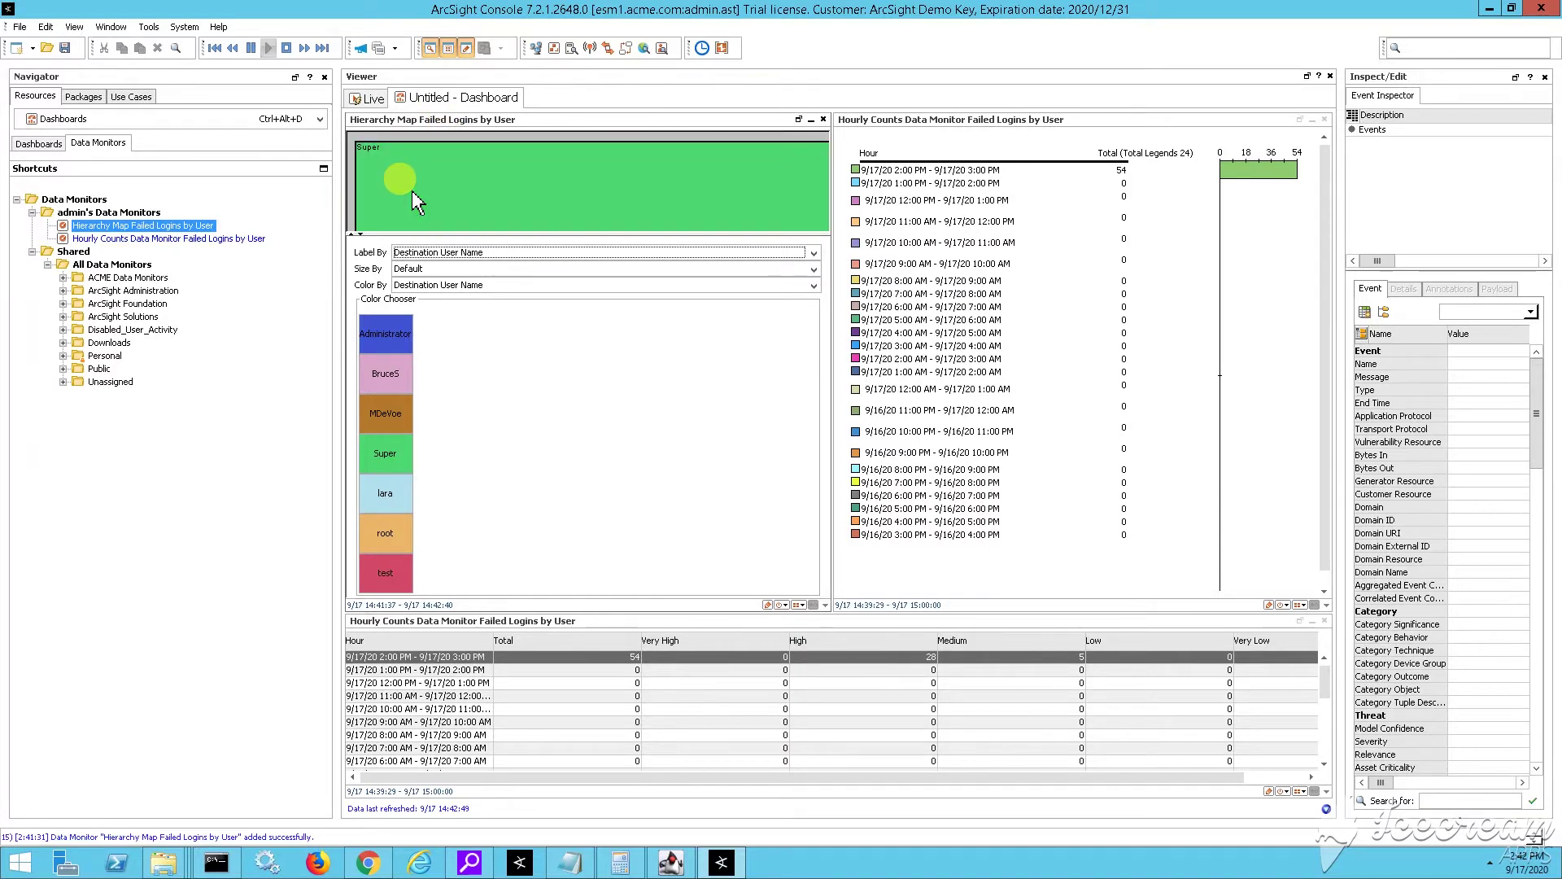
pyautogui.doubleClick(586, 164)
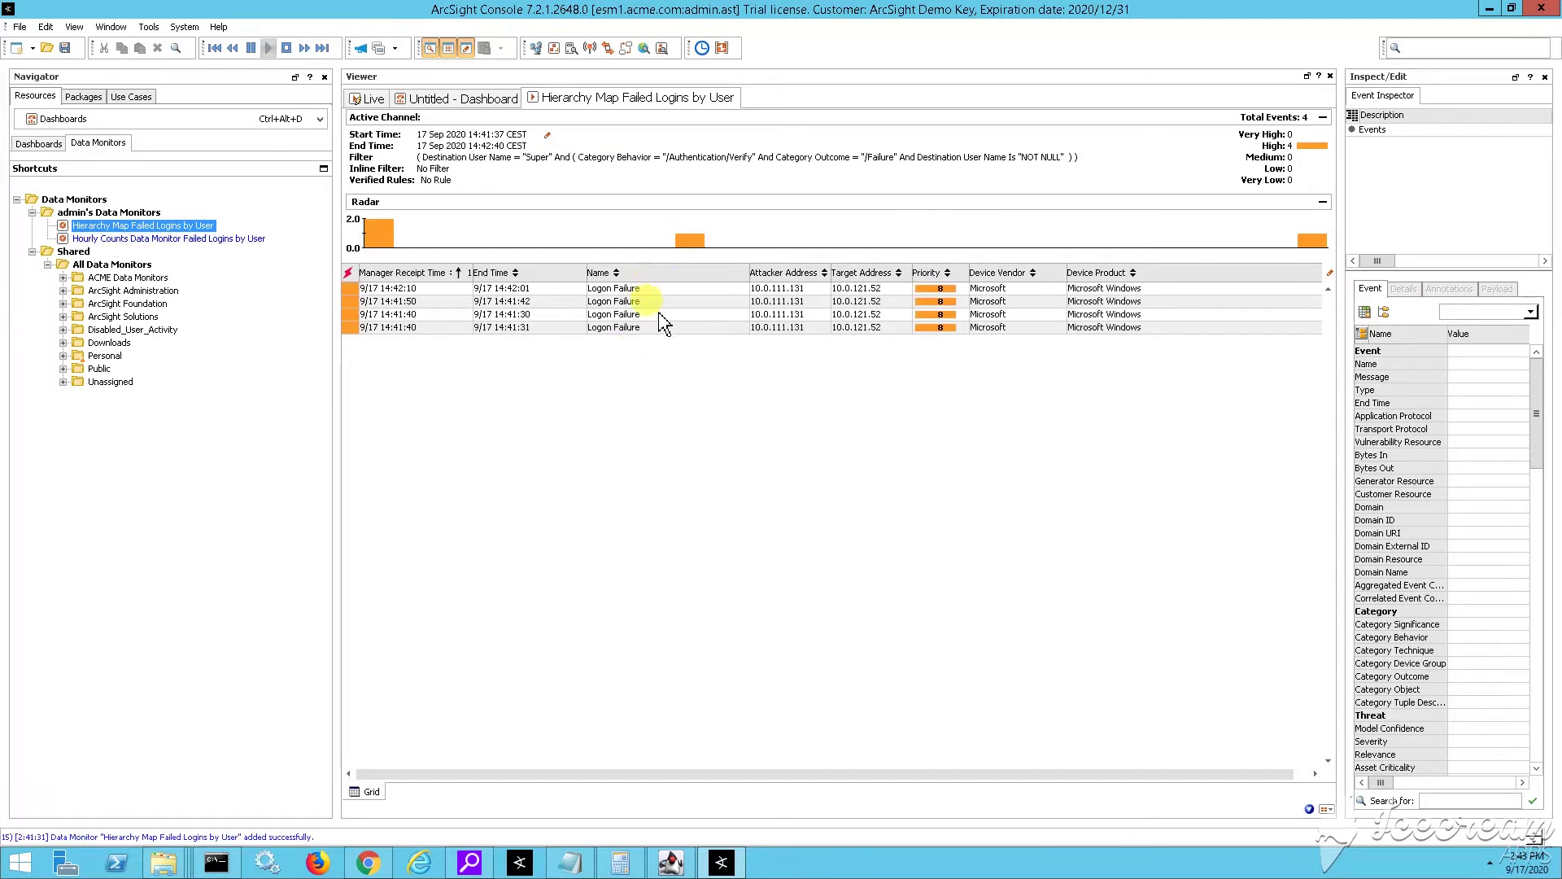
# - Select all four Logon Failure events, then go back to Untitled - Dashboard
pyautogui.click(663, 327)
pyautogui.hotkey('ctrl', 'a')
pyautogui.click(492, 100)
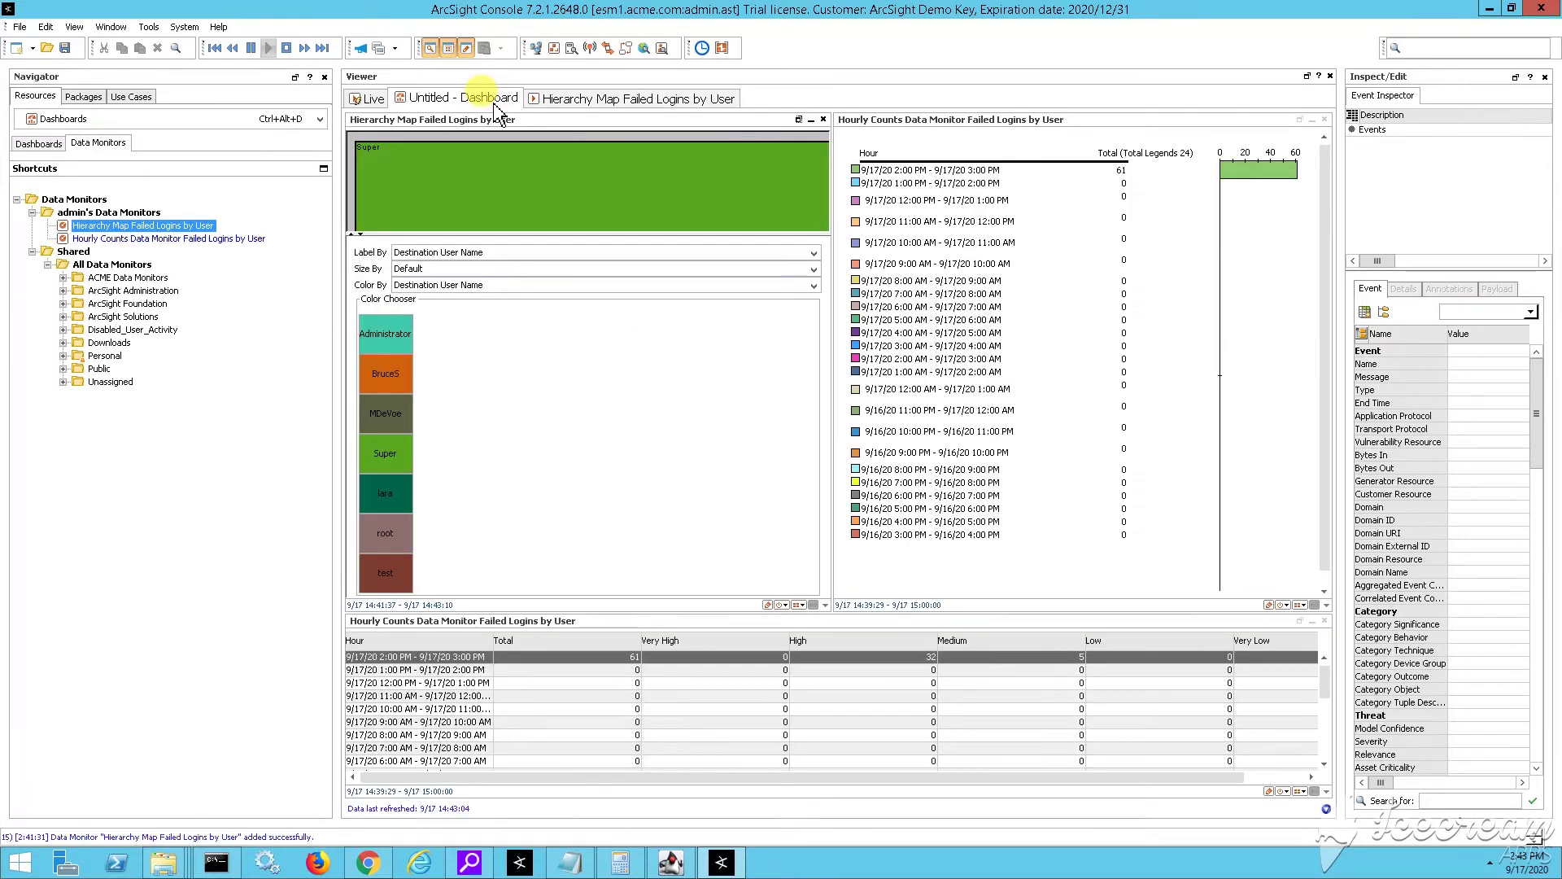
# - Undock the hierarchy map into a maximized window and make the Super map area taller
pyautogui.click(798, 119)
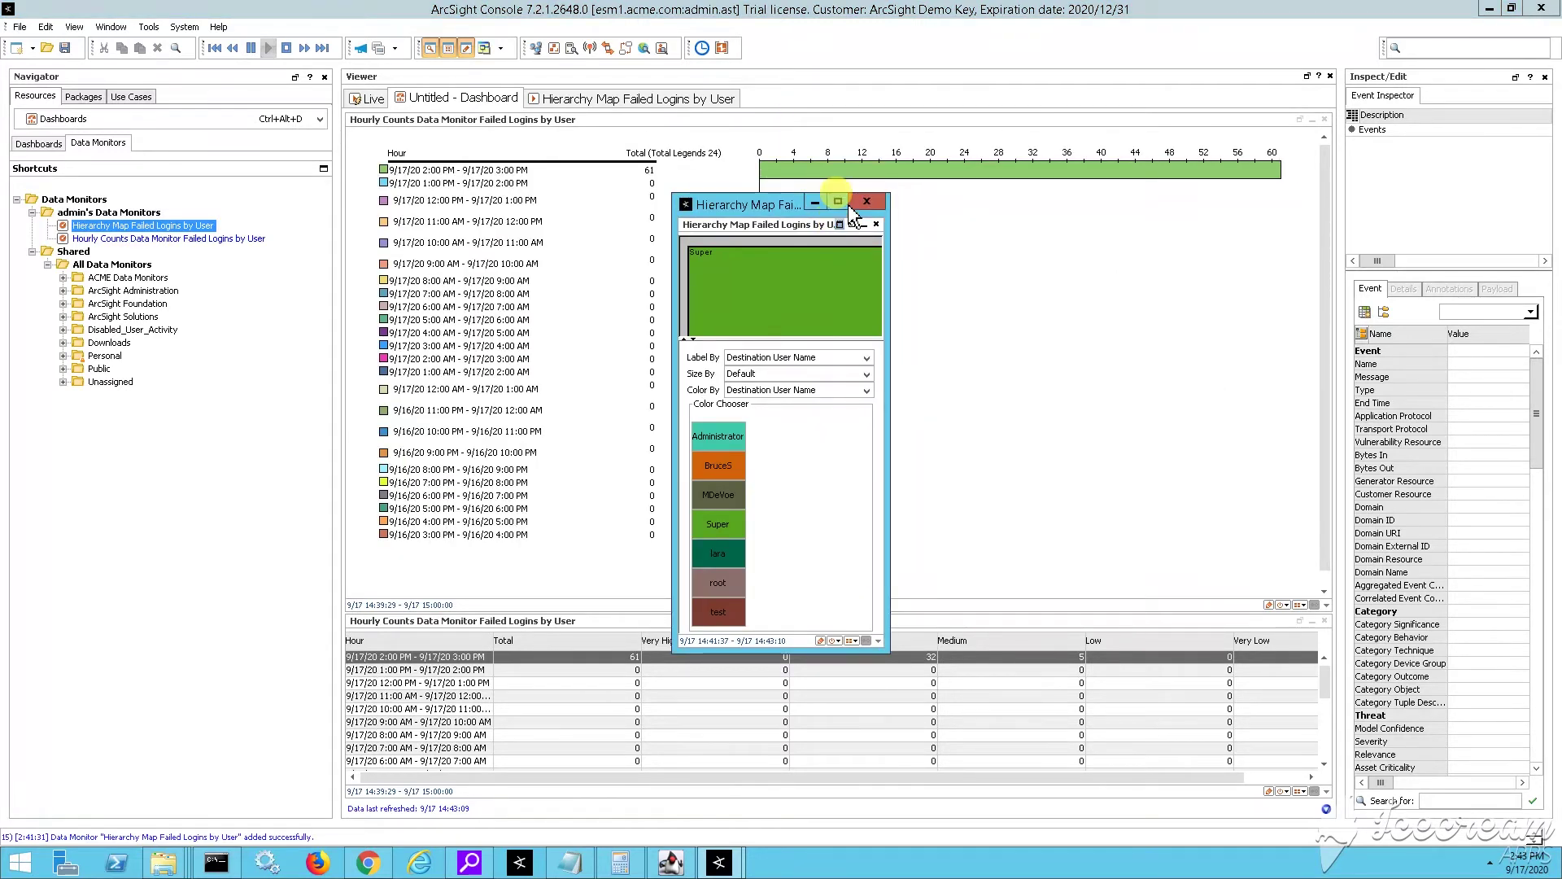
pyautogui.click(843, 202)
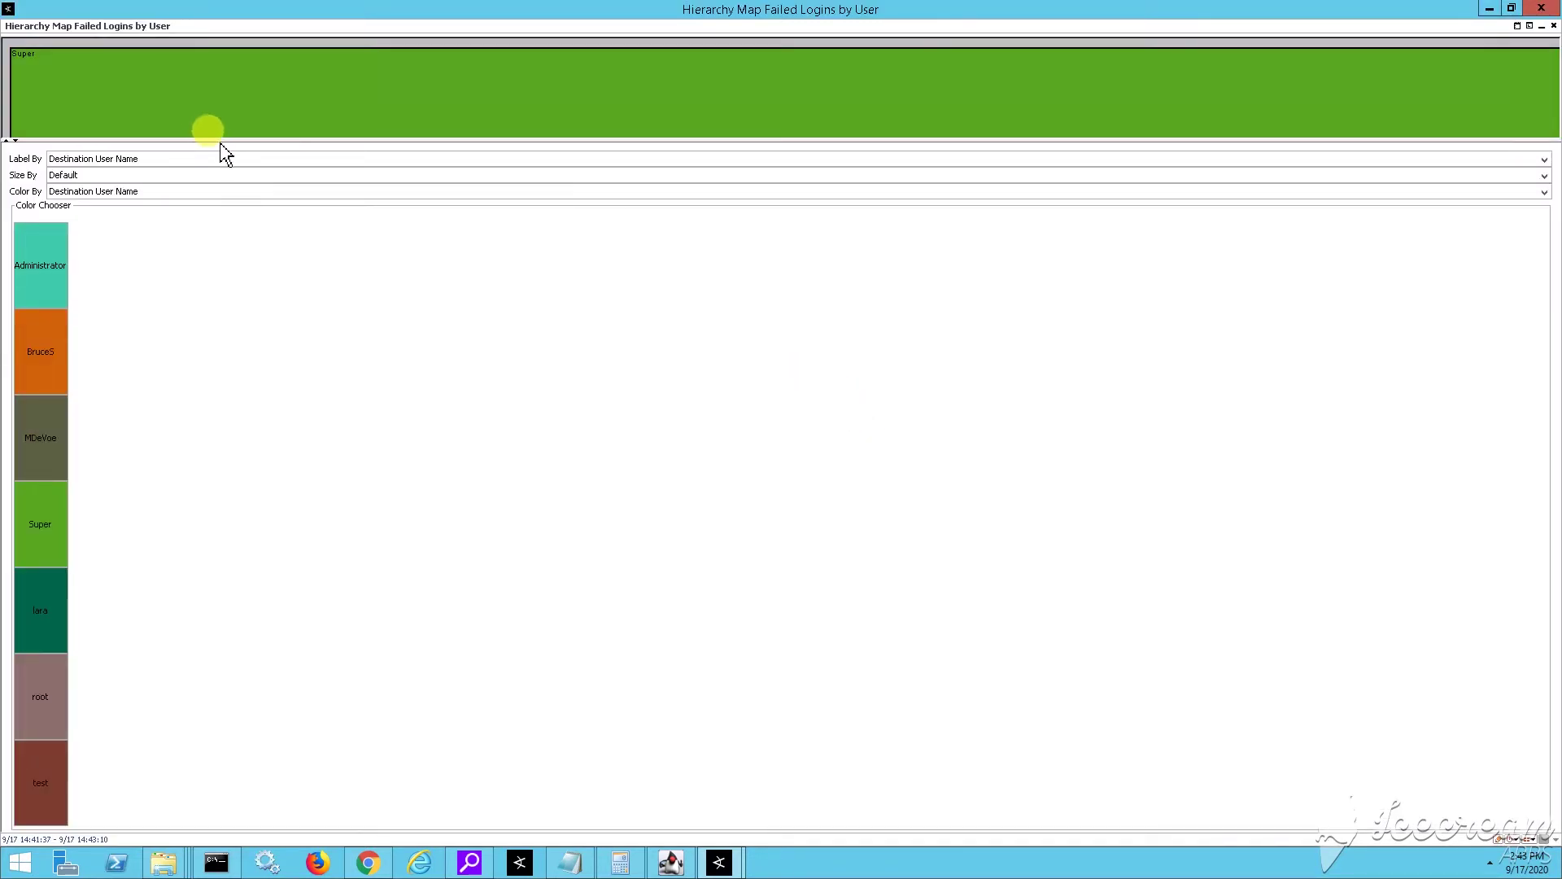
pyautogui.moveTo(218, 140); pyautogui.dragTo(238, 214)
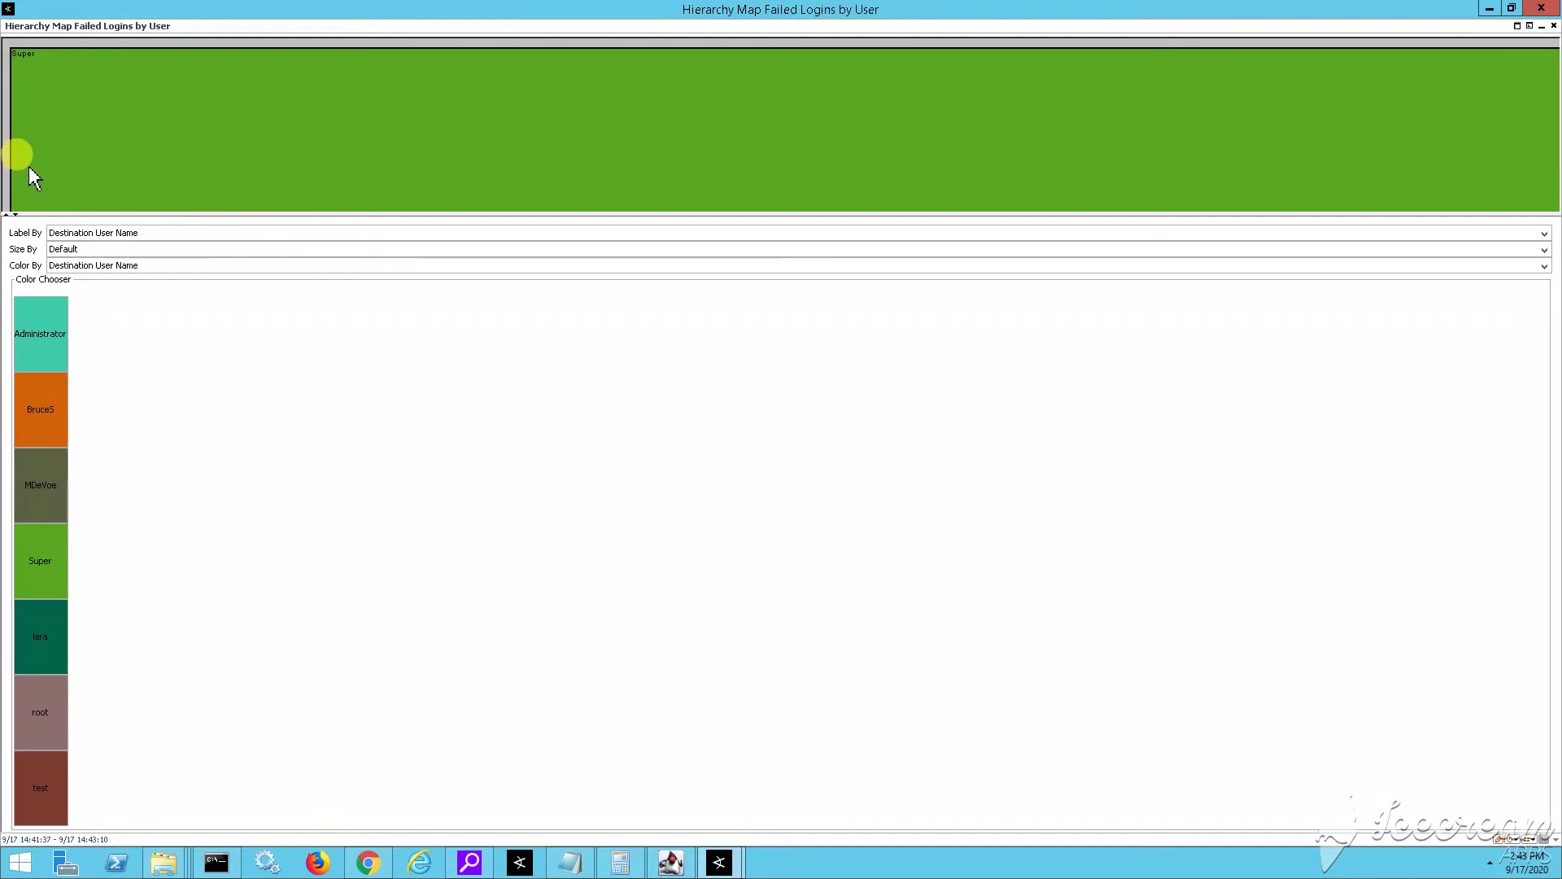
pyautogui.rightClick(220, 134)
pyautogui.hotkey('alt', 'Tab')
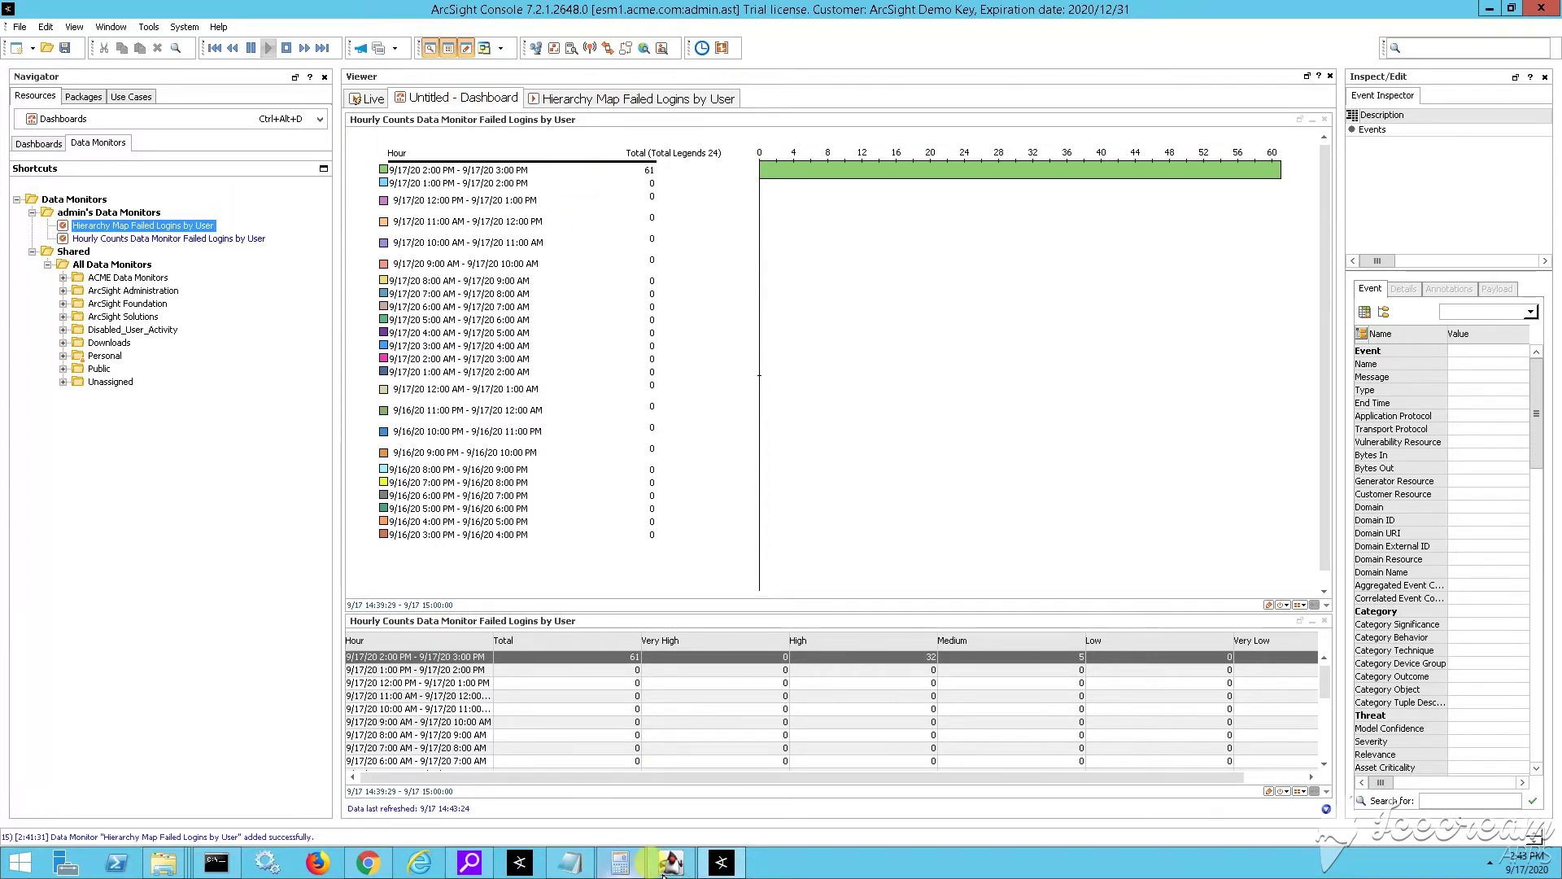
# - Add the hierarchy map back to the dashboard, labelled by Destination User Name
pyautogui.click(719, 864)
pyautogui.click(719, 864)
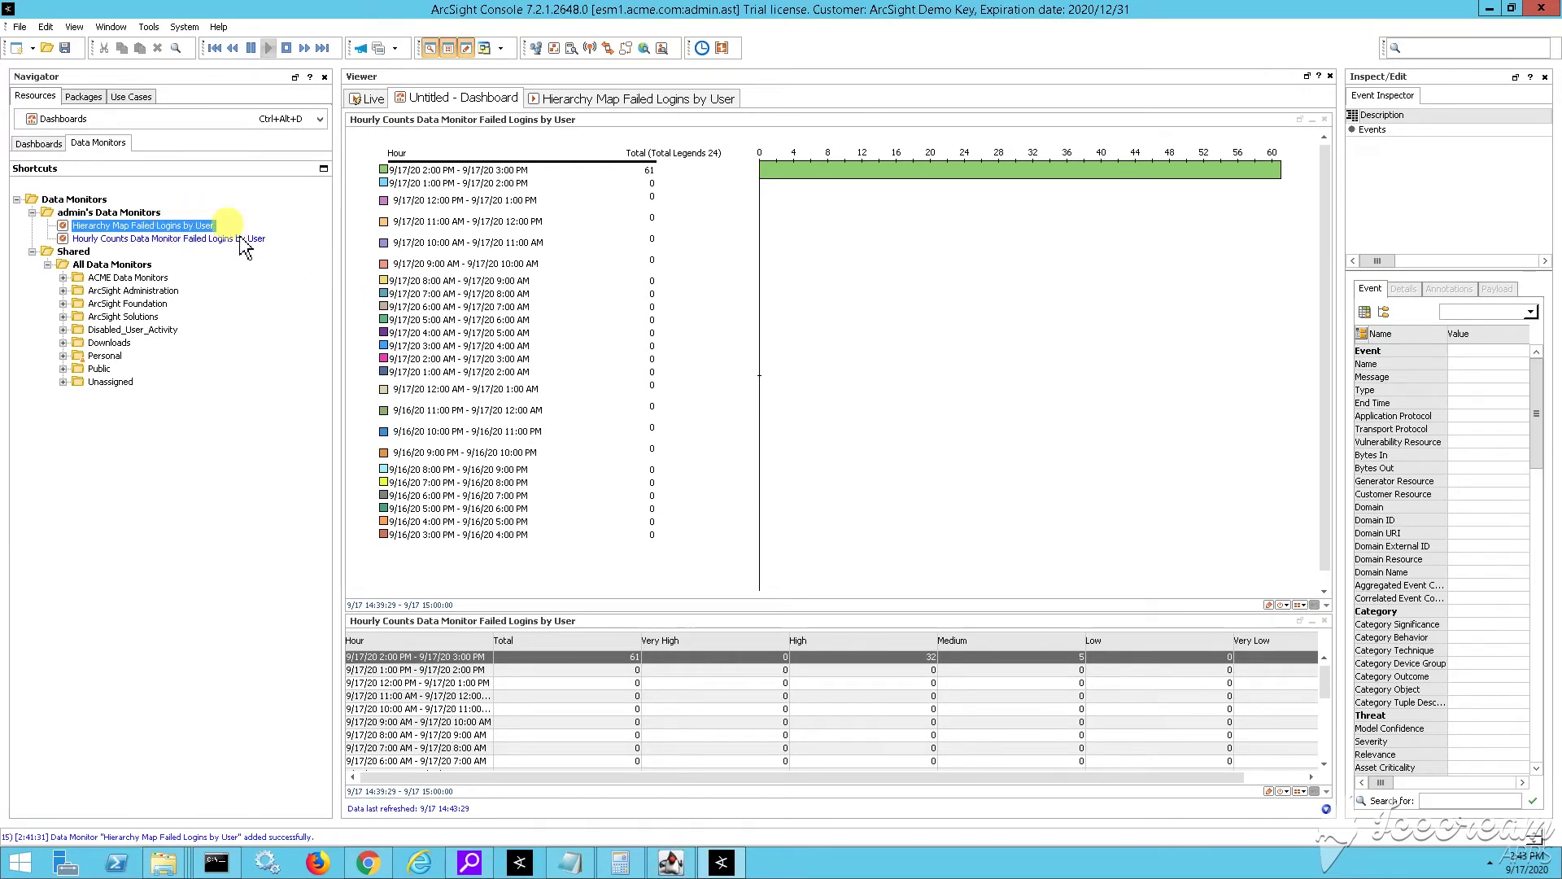
pyautogui.rightClick(206, 231)
pyautogui.moveTo(309, 230)
pyautogui.click(403, 236)
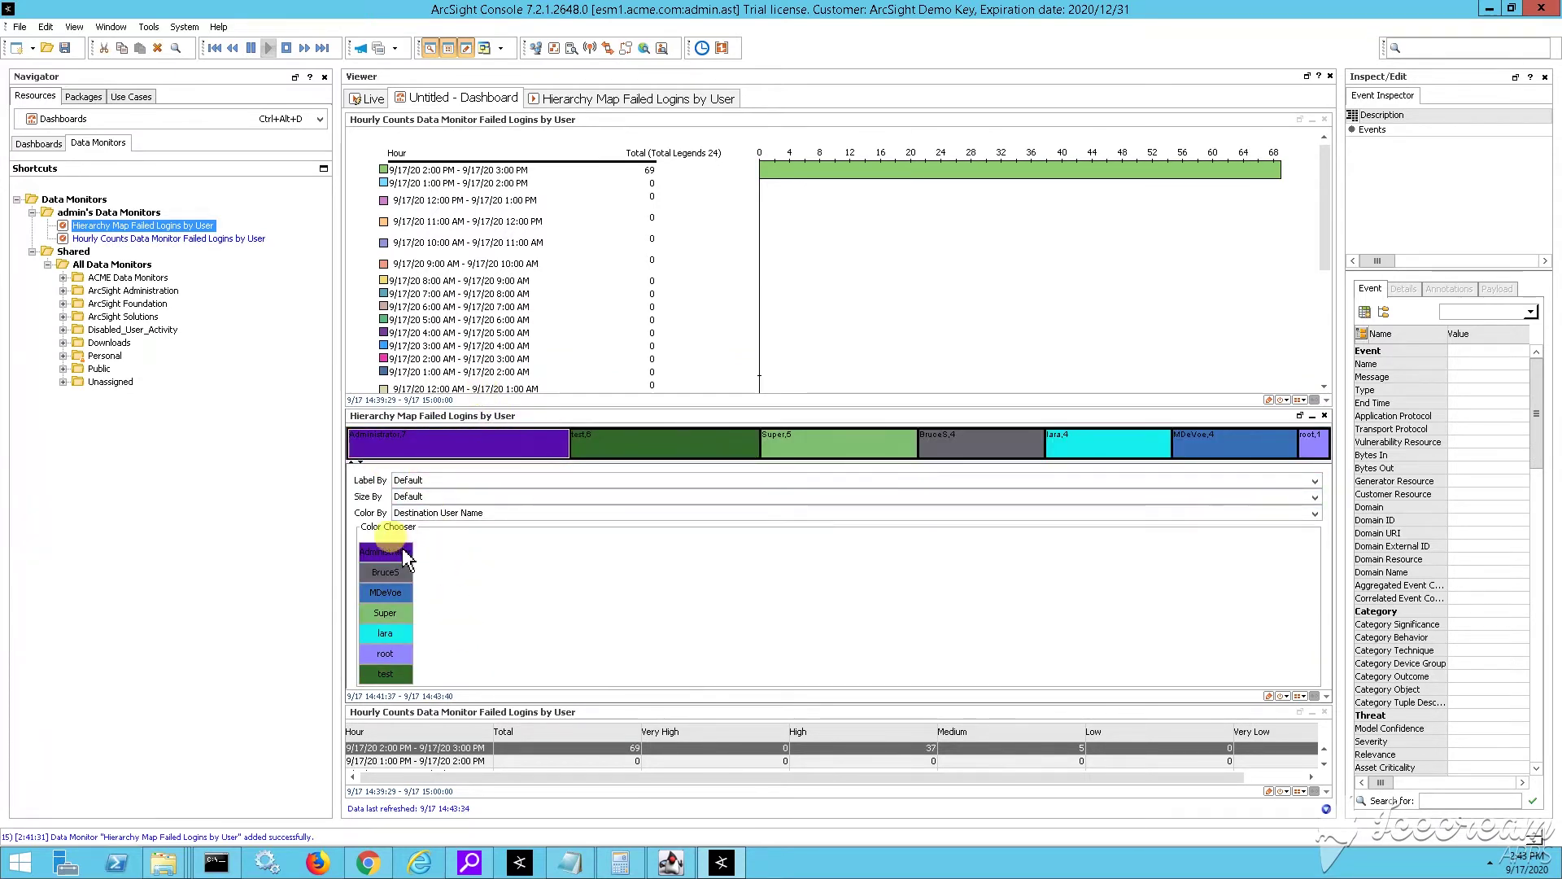
pyautogui.click(472, 487)
pyautogui.click(459, 518)
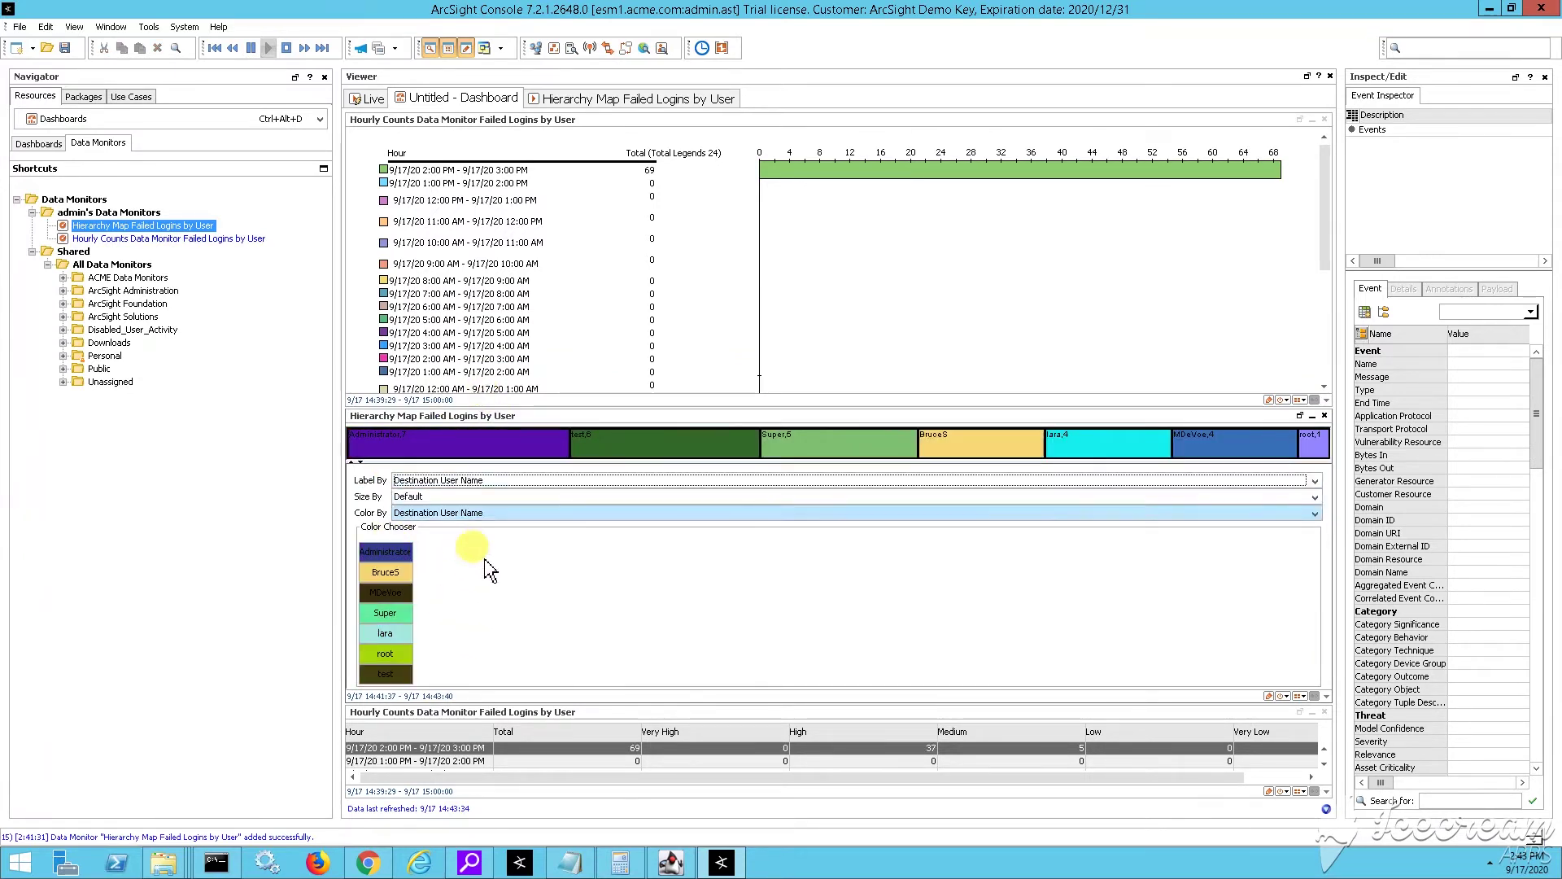
# - Dock the map beside the counts table, enlarge the treemap, and start a new data monitor
pyautogui.moveTo(802, 418); pyautogui.dragTo(743, 530)
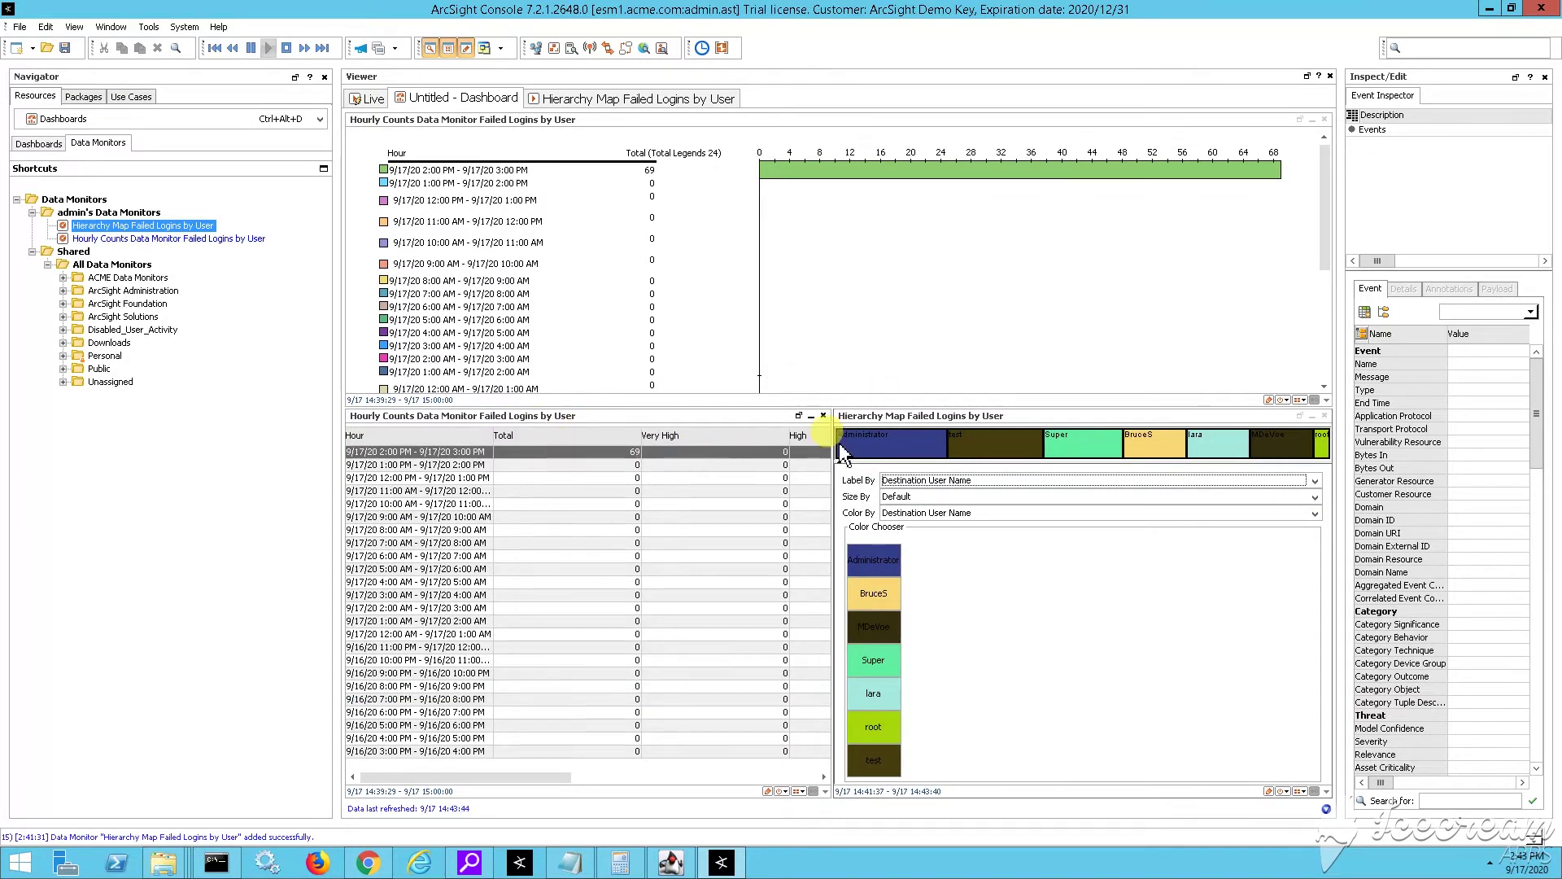
pyautogui.moveTo(713, 420); pyautogui.dragTo(757, 349)
pyautogui.click(676, 442)
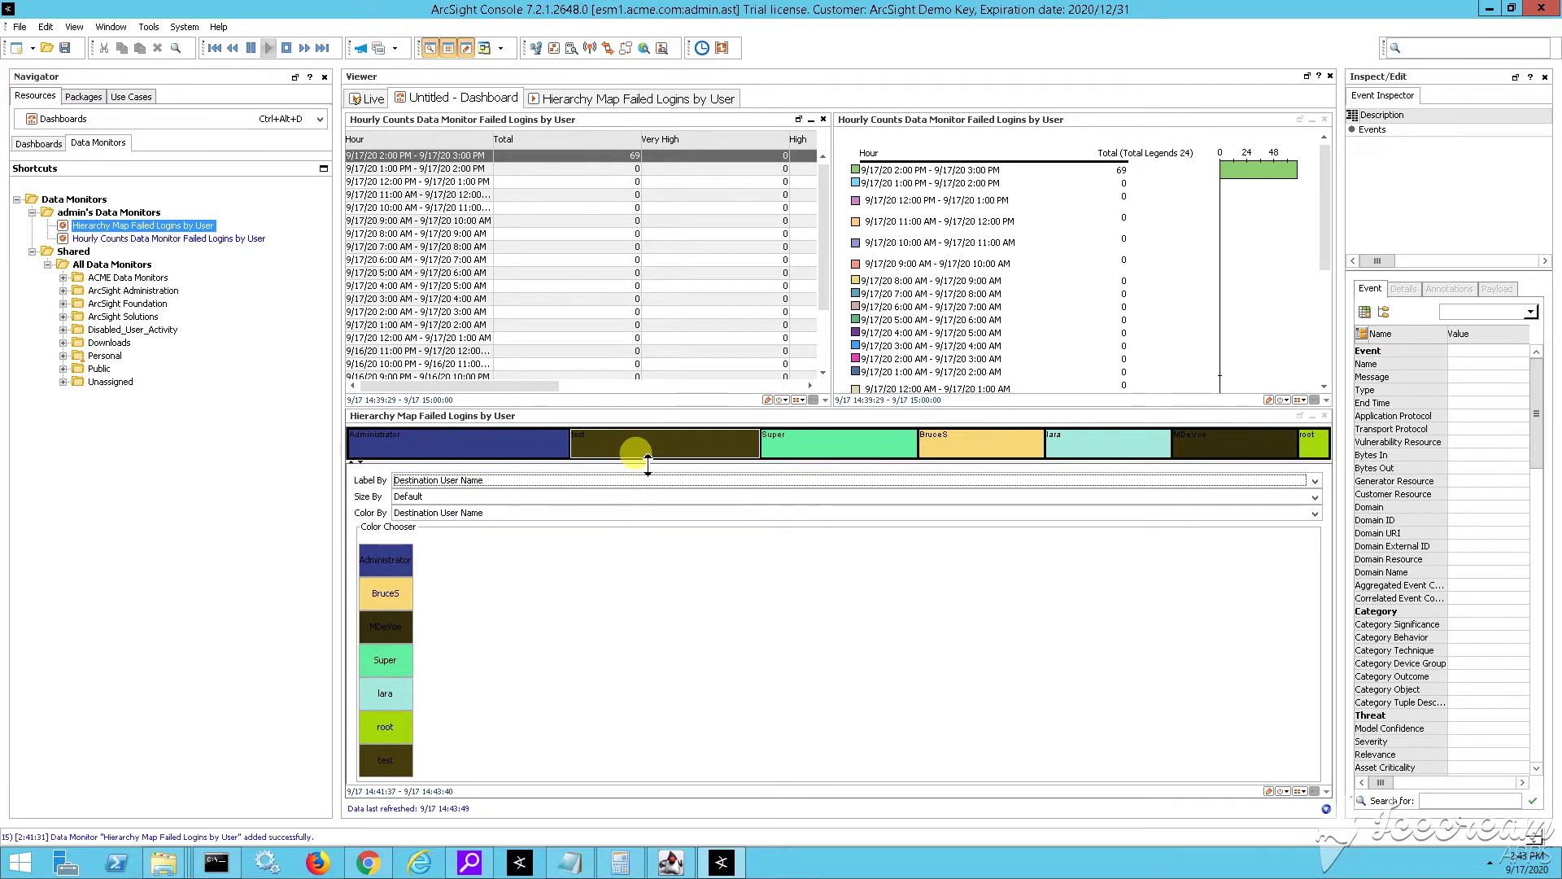
pyautogui.moveTo(648, 461); pyautogui.dragTo(648, 631)
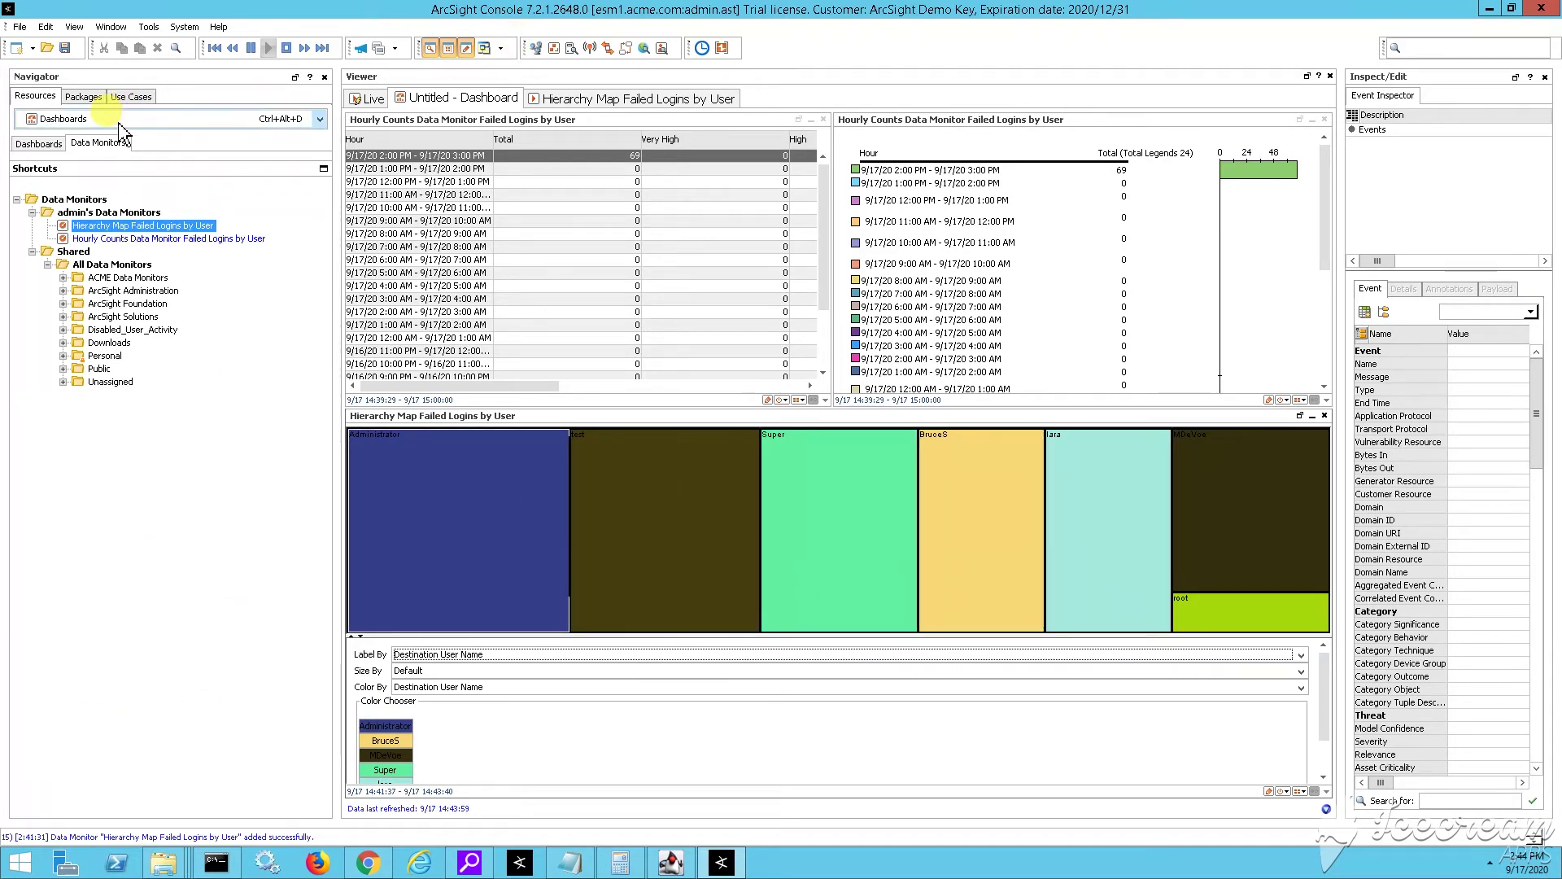
pyautogui.rightClick(126, 214)
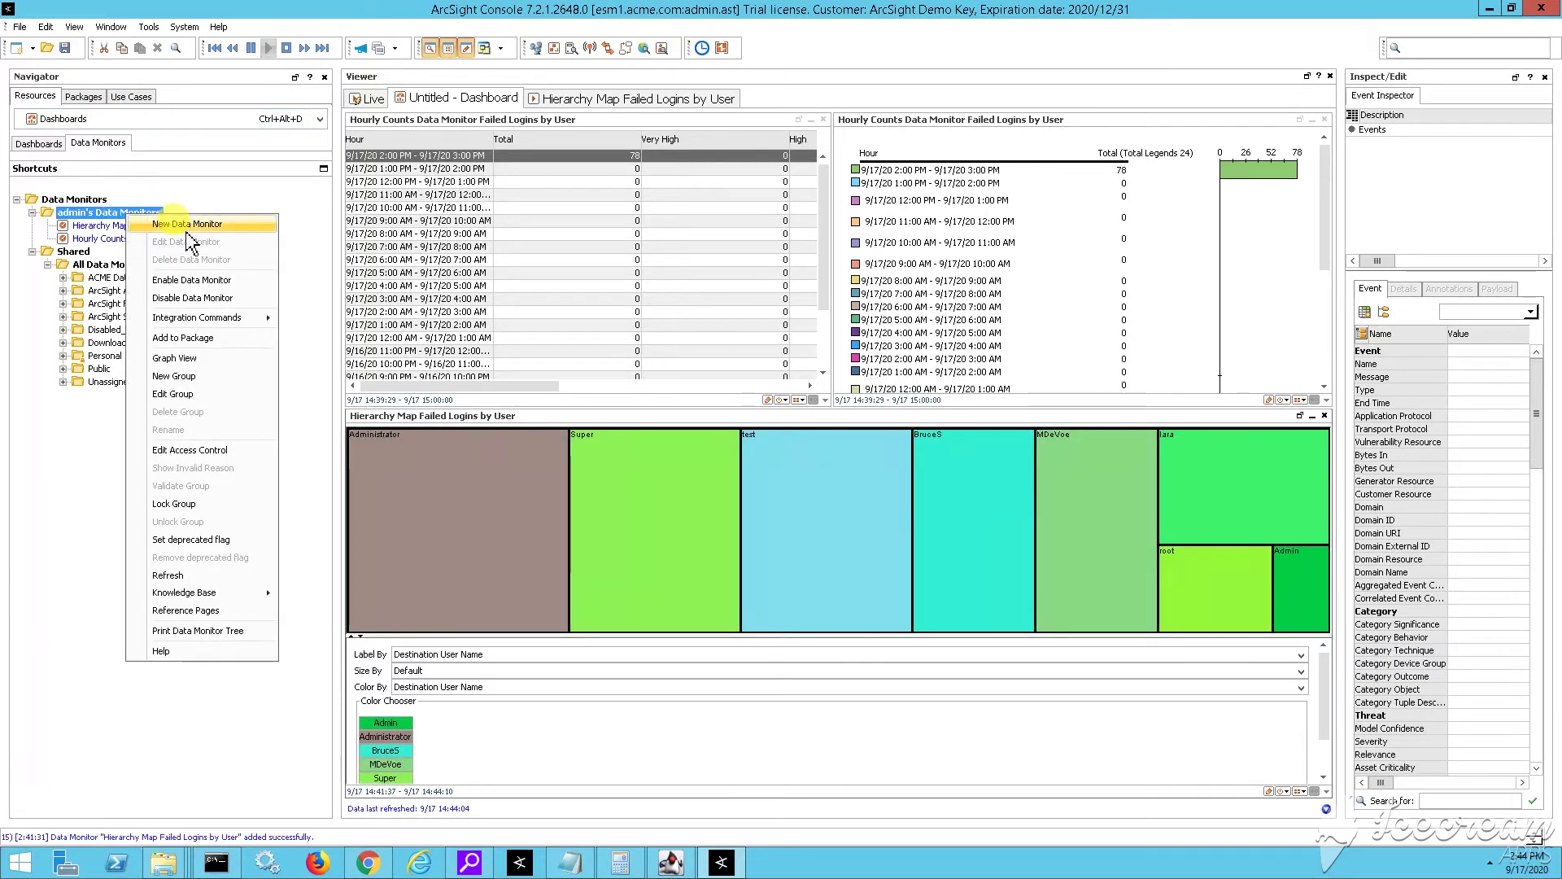
pyautogui.click(188, 224)
# - Make the new monitor a Last State type named 'Last State Failed Logins by User' and enable it
pyautogui.moveTo(1302, 167); pyautogui.dragTo(1055, 161)
pyautogui.click(1263, 137)
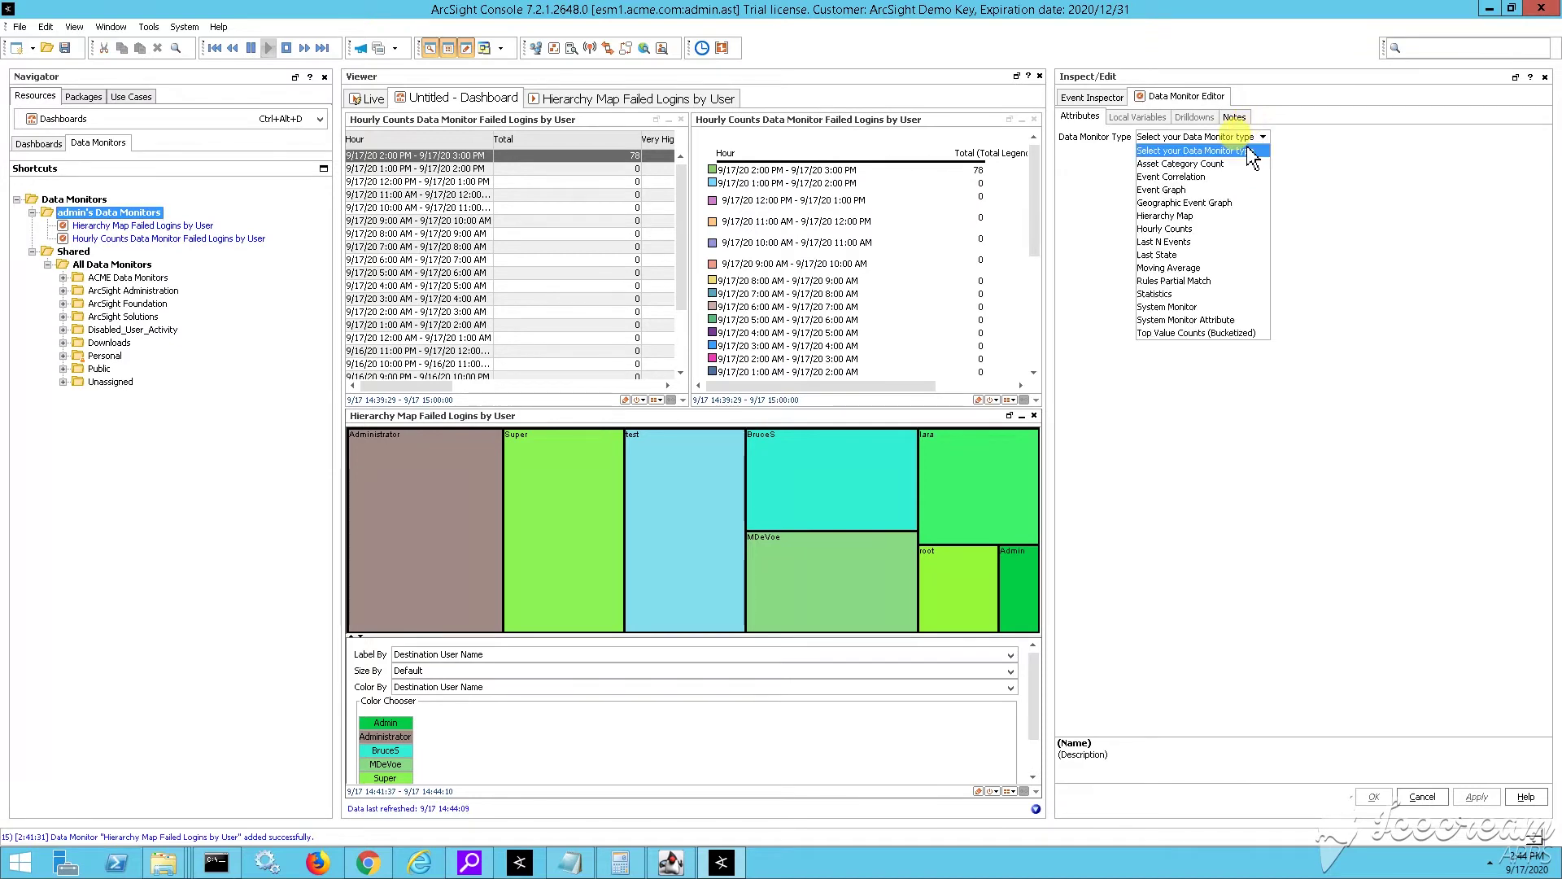
pyautogui.click(1202, 243)
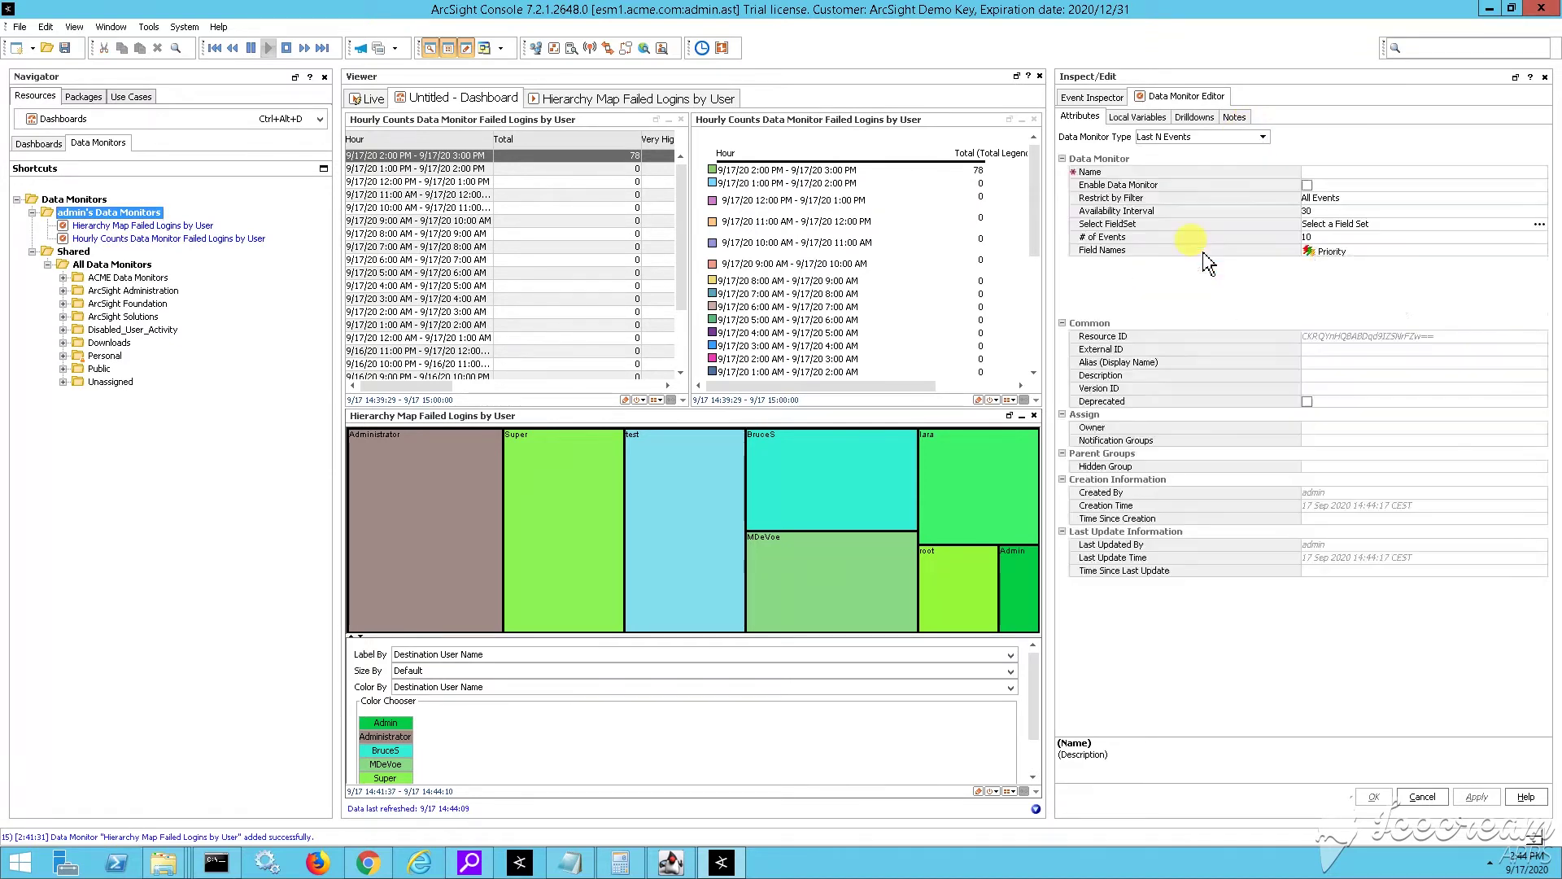
pyautogui.click(1220, 137)
pyautogui.click(1182, 255)
pyautogui.click(1324, 173)
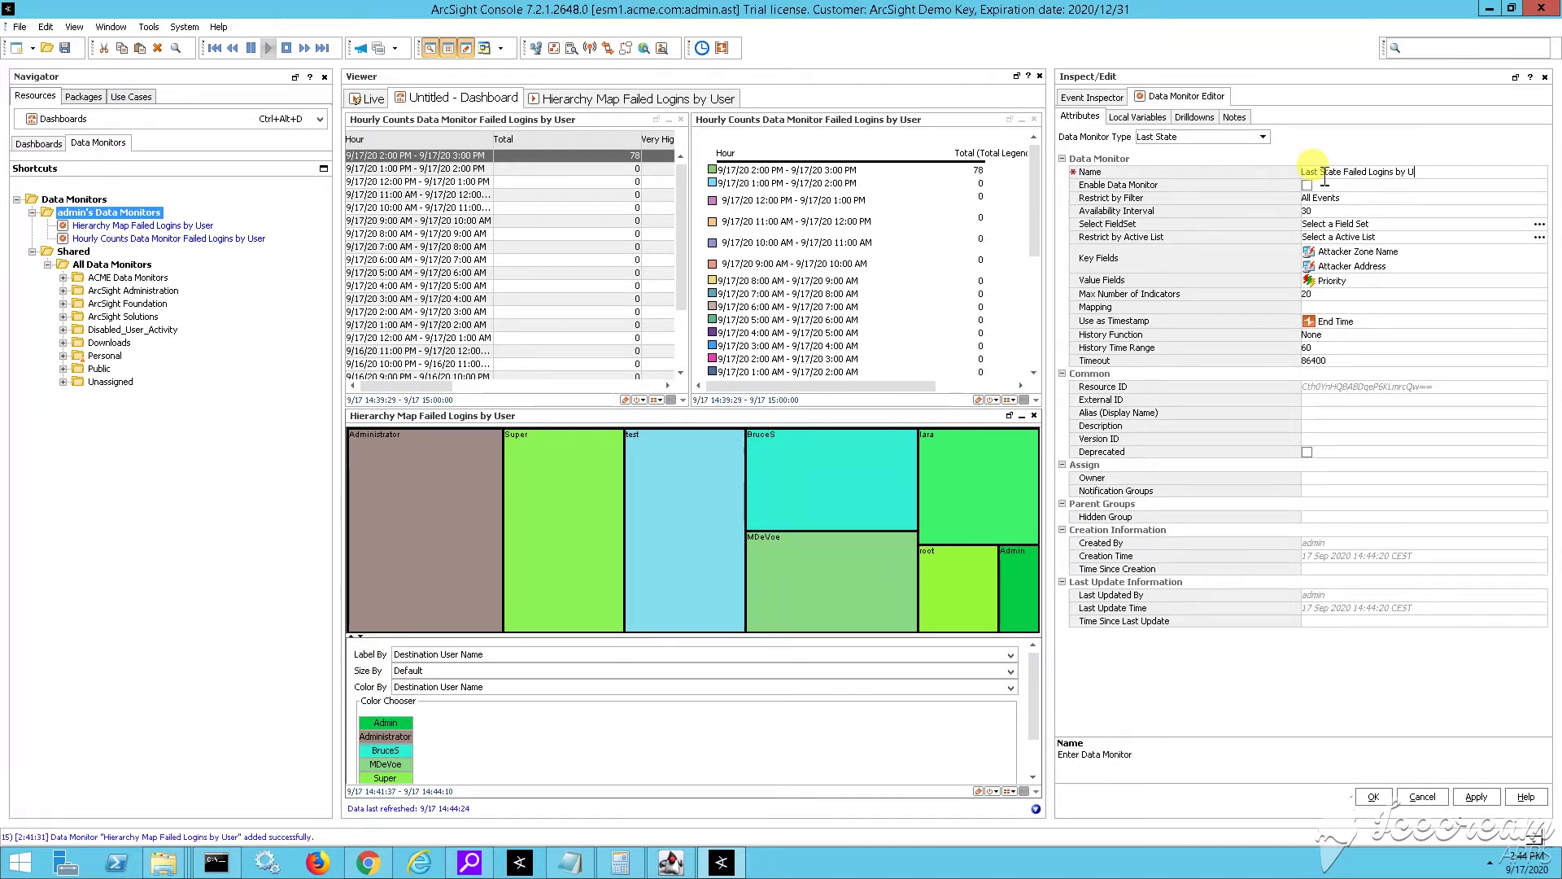
pyautogui.click(1307, 185)
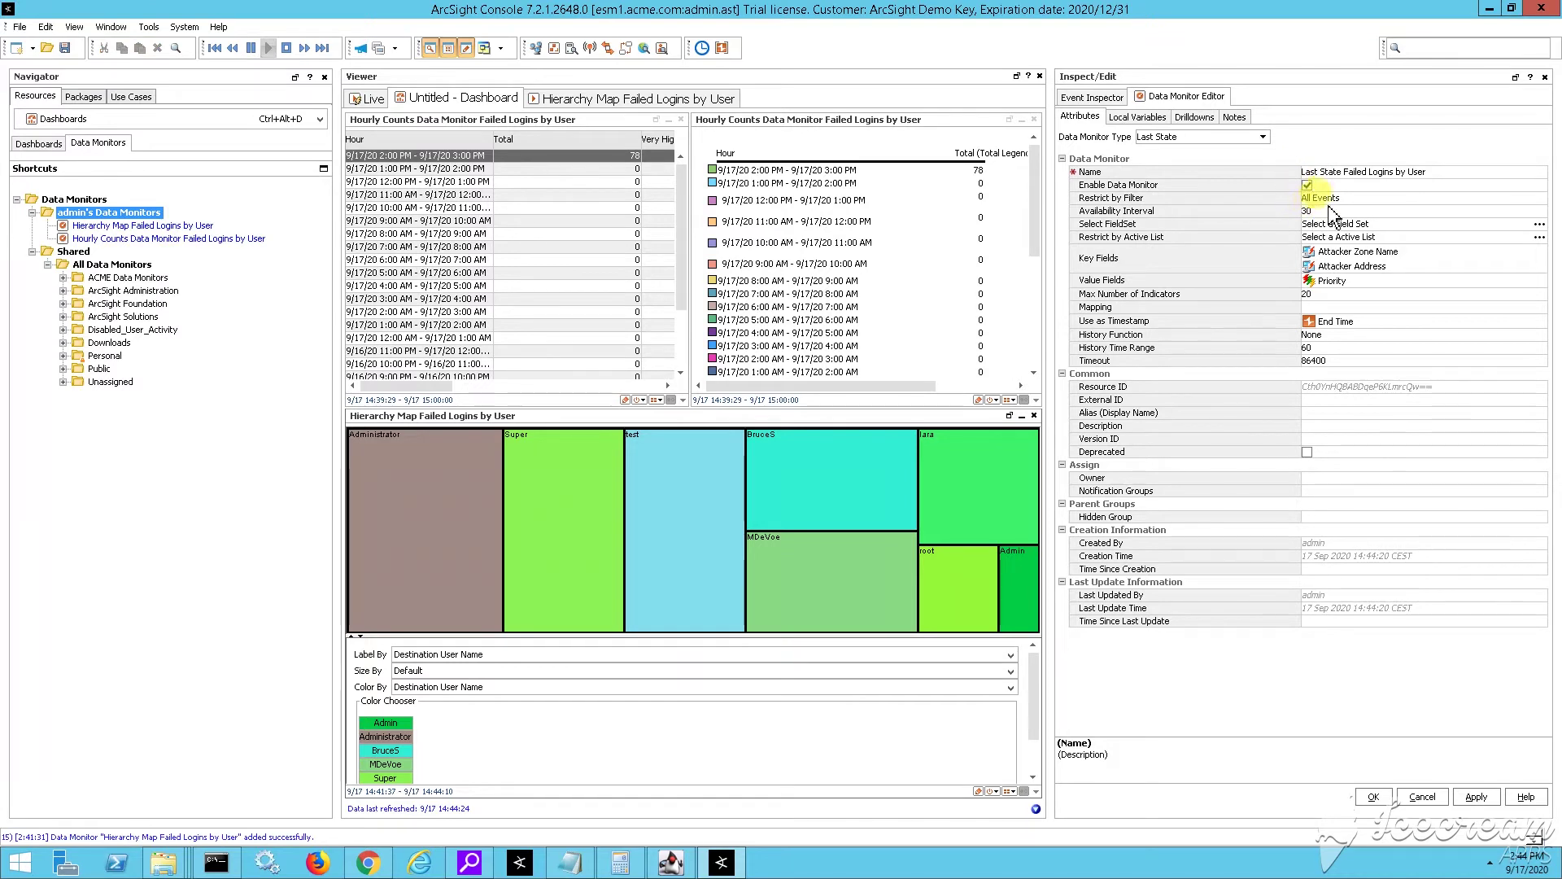
# - Restrict the monitor by the Failed Logins by User filter and begin editing its key fields
pyautogui.click(1334, 198)
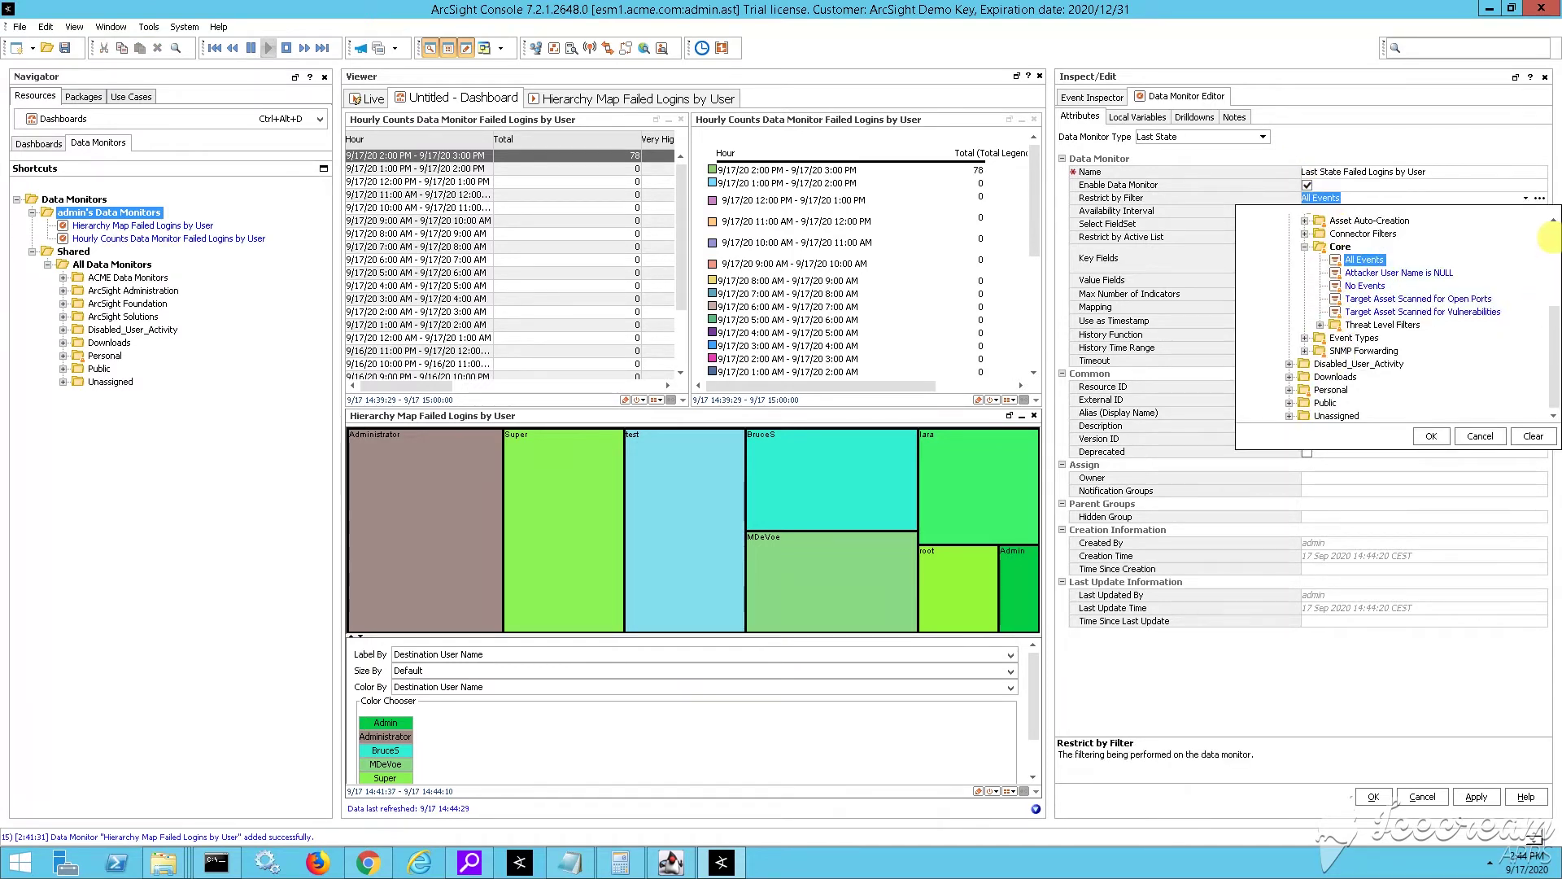
pyautogui.click(1340, 246)
pyautogui.click(1431, 436)
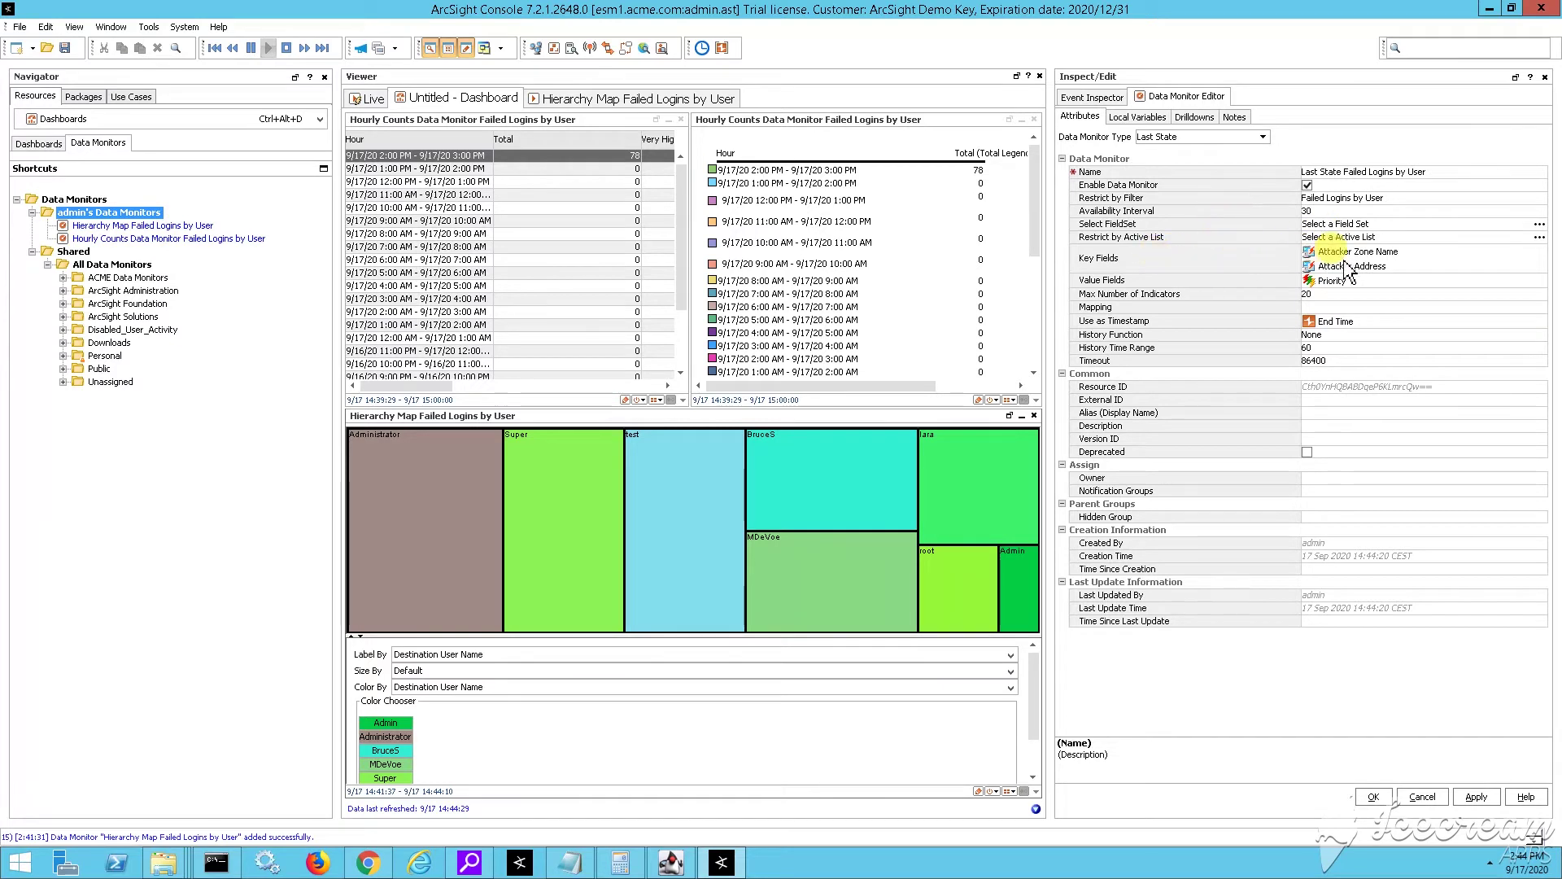
pyautogui.click(1442, 262)
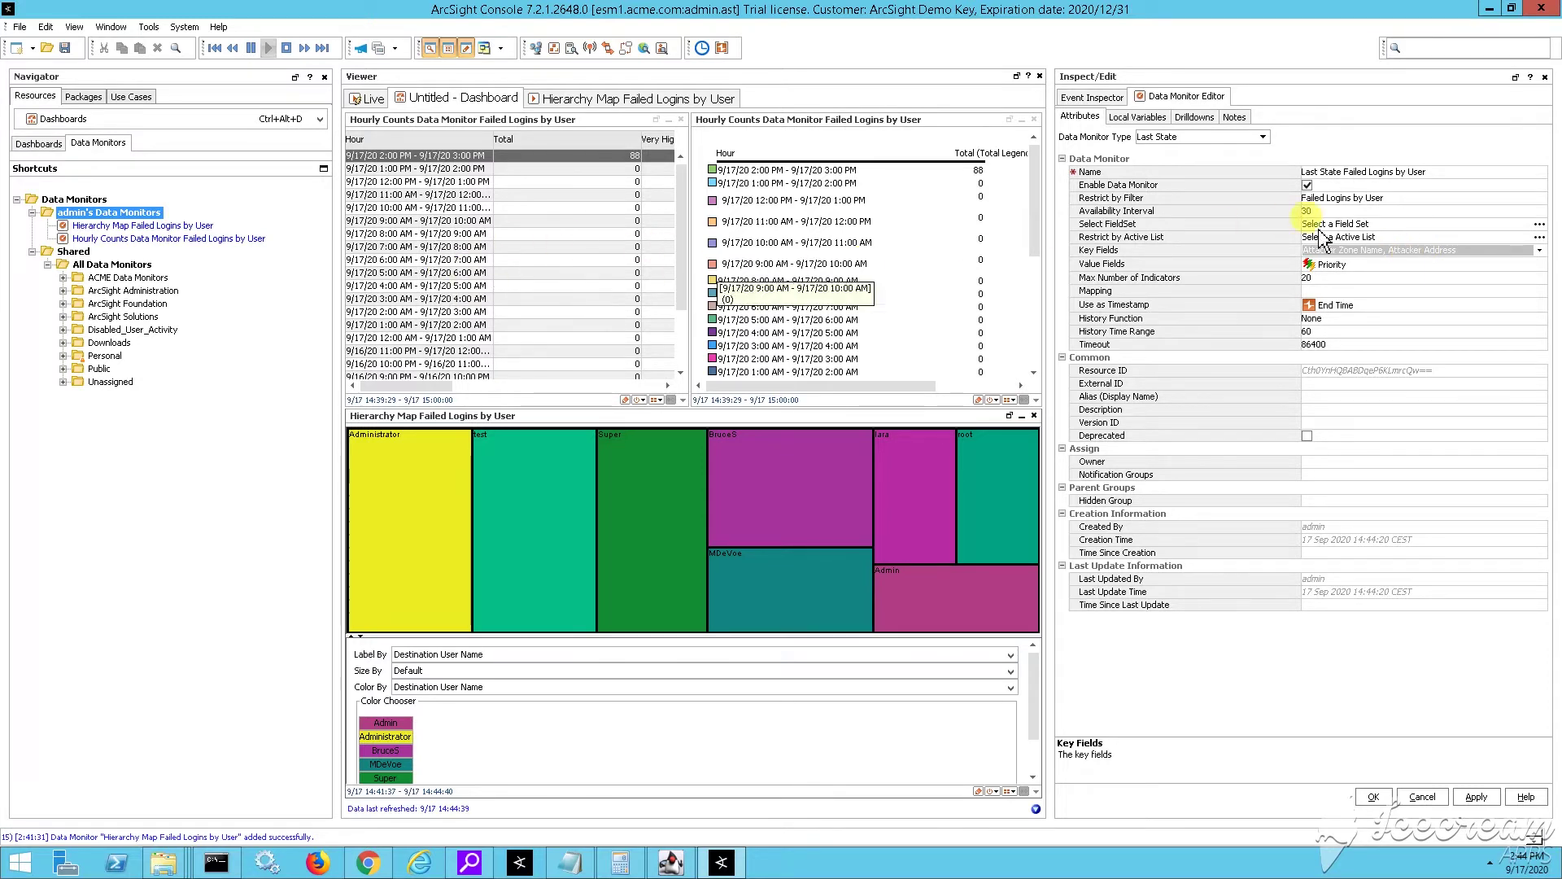
pyautogui.click(1260, 137)
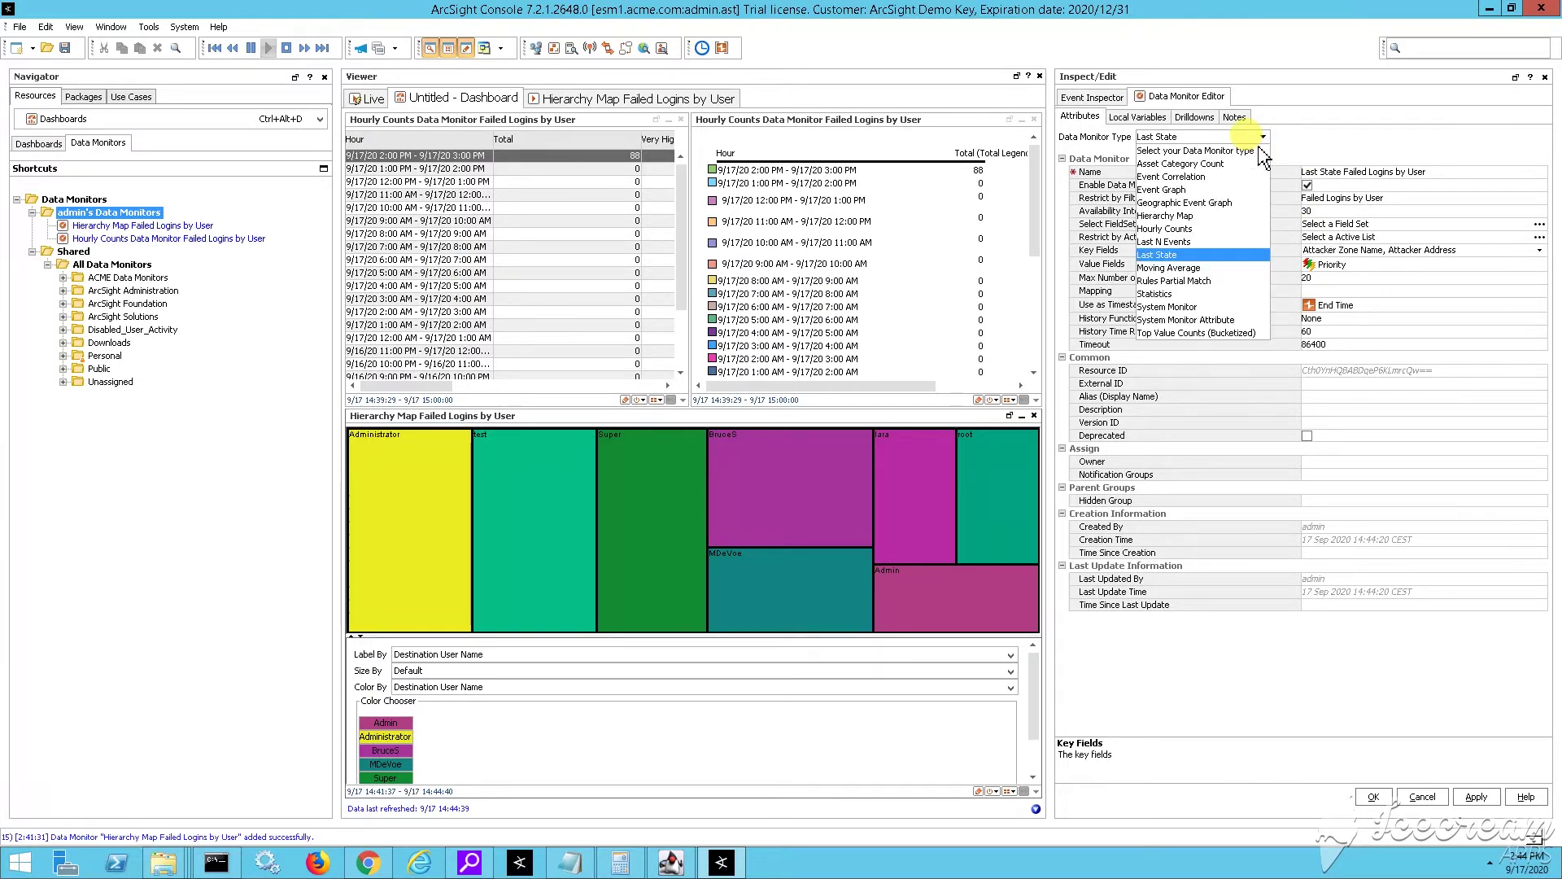
# - Switch the monitor to Last N Events, name it 'Failed Logins by User Last N Events', and enable it
pyautogui.click(1196, 242)
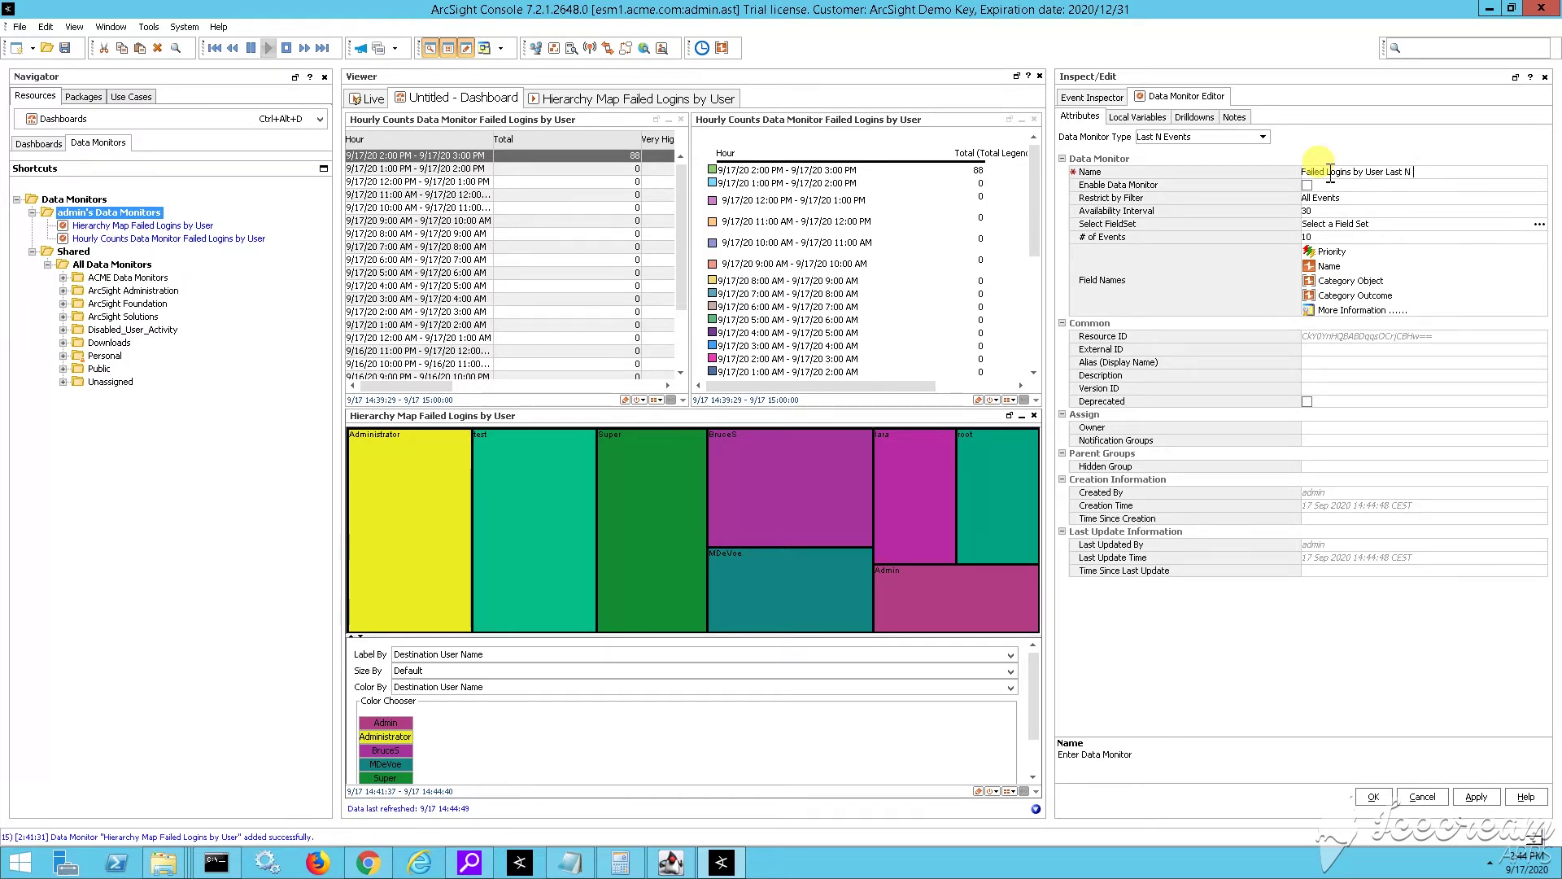
pyautogui.press('Return')
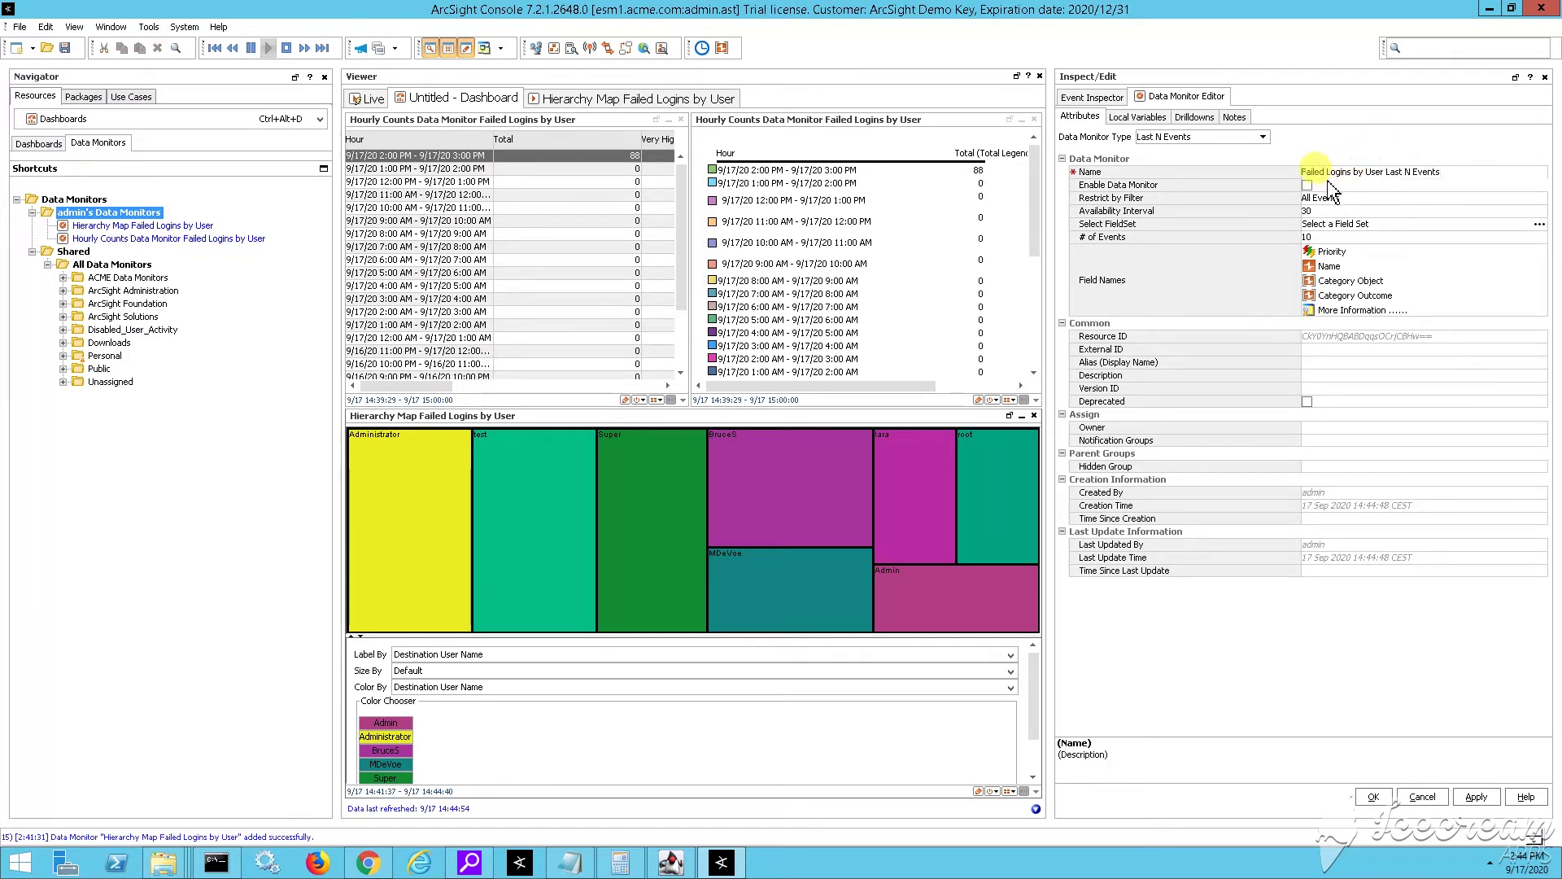
pyautogui.click(1307, 185)
# - Filter the monitor by Failed Logins by User and open the Field Names selector
pyautogui.click(1334, 198)
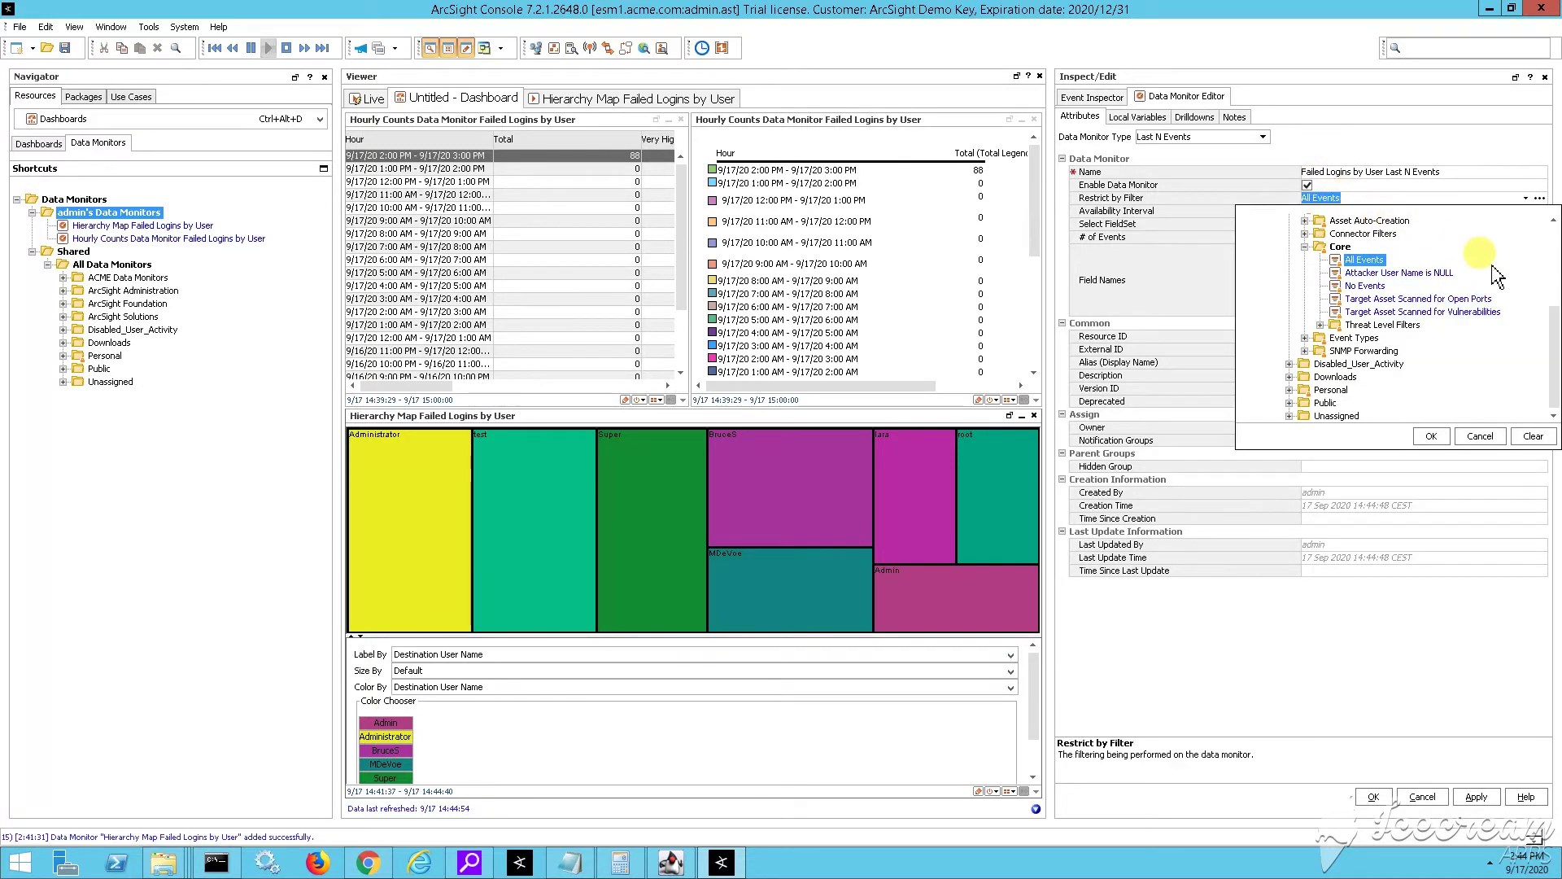
pyautogui.scroll(4, 1550, 267)
pyautogui.click(1338, 245)
pyautogui.click(1430, 436)
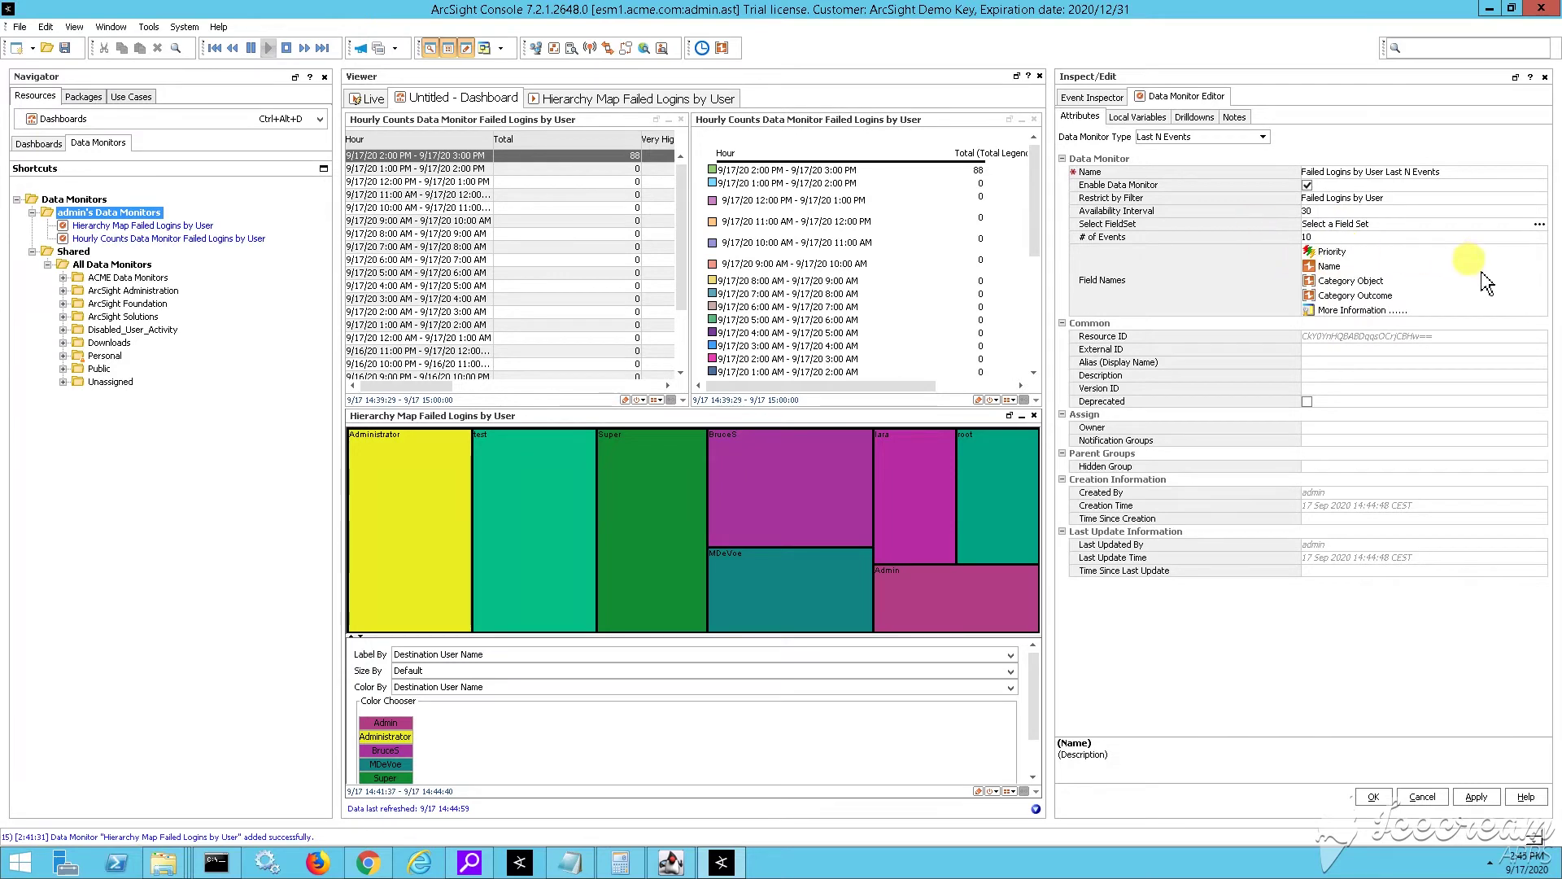
pyautogui.click(1530, 270)
pyautogui.click(1539, 249)
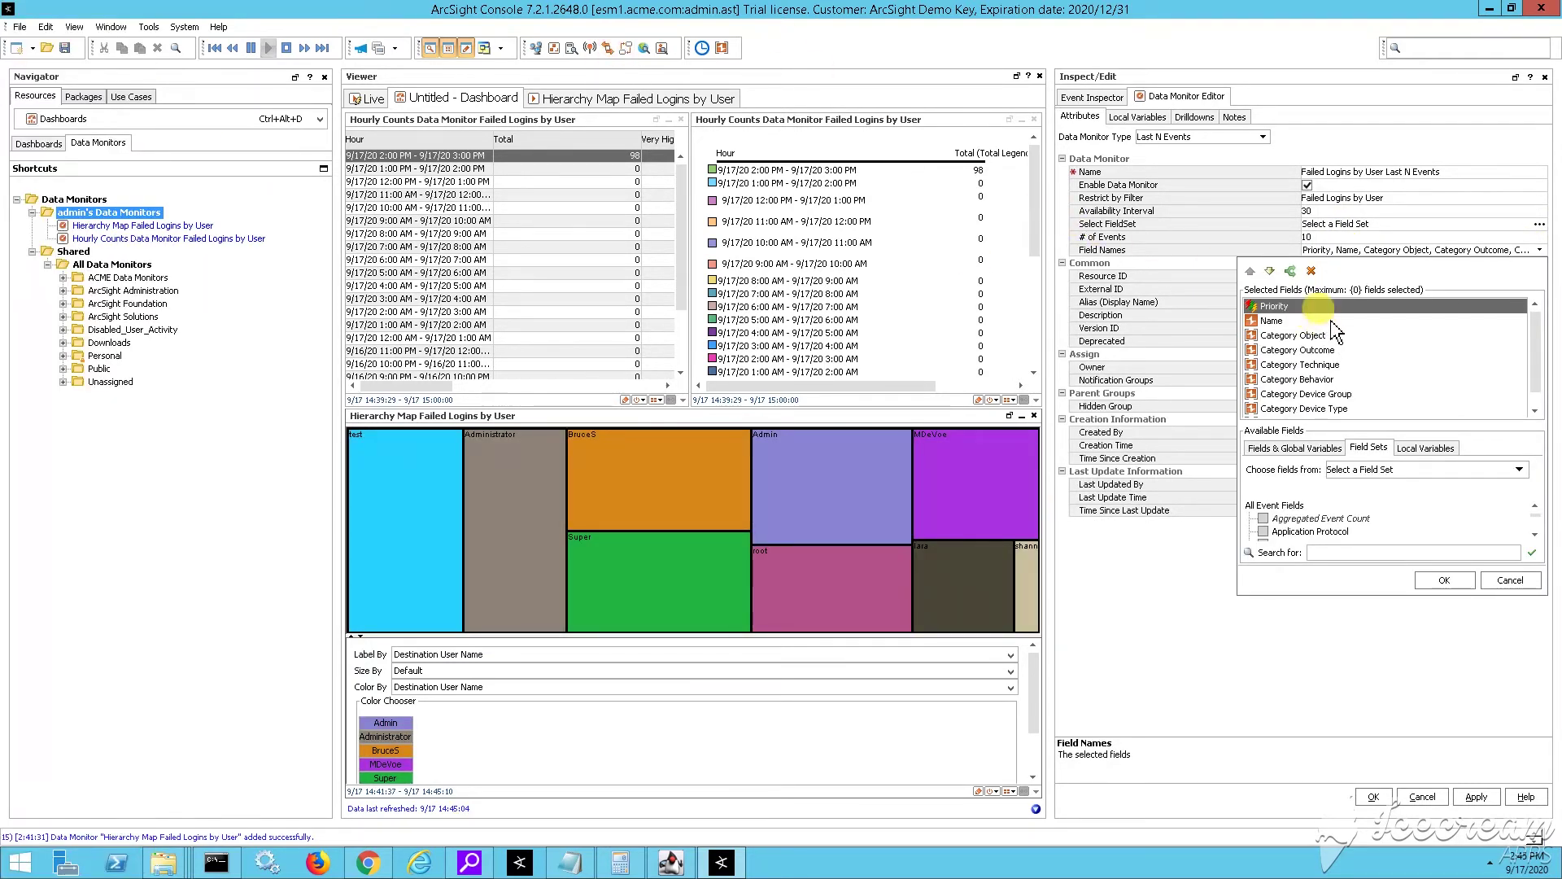
# - Remove Priority, Name, Category Object, Significance, Device Type, Device Group, Behavior and Technique from the fields
pyautogui.click(1319, 275)
pyautogui.click(1319, 275)
pyautogui.click(1319, 274)
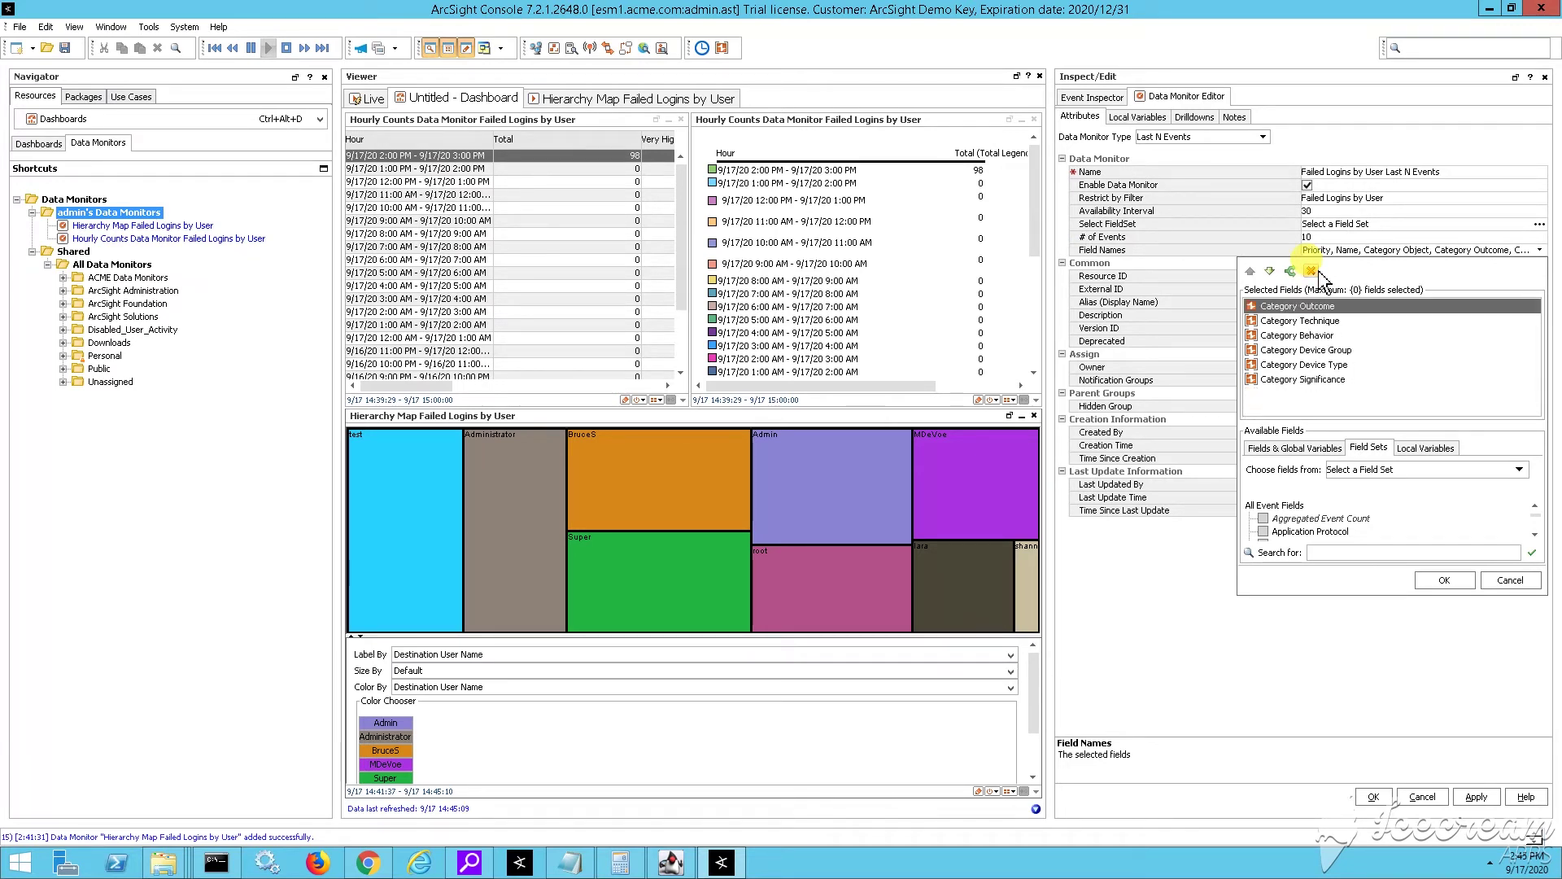
pyautogui.click(1302, 379)
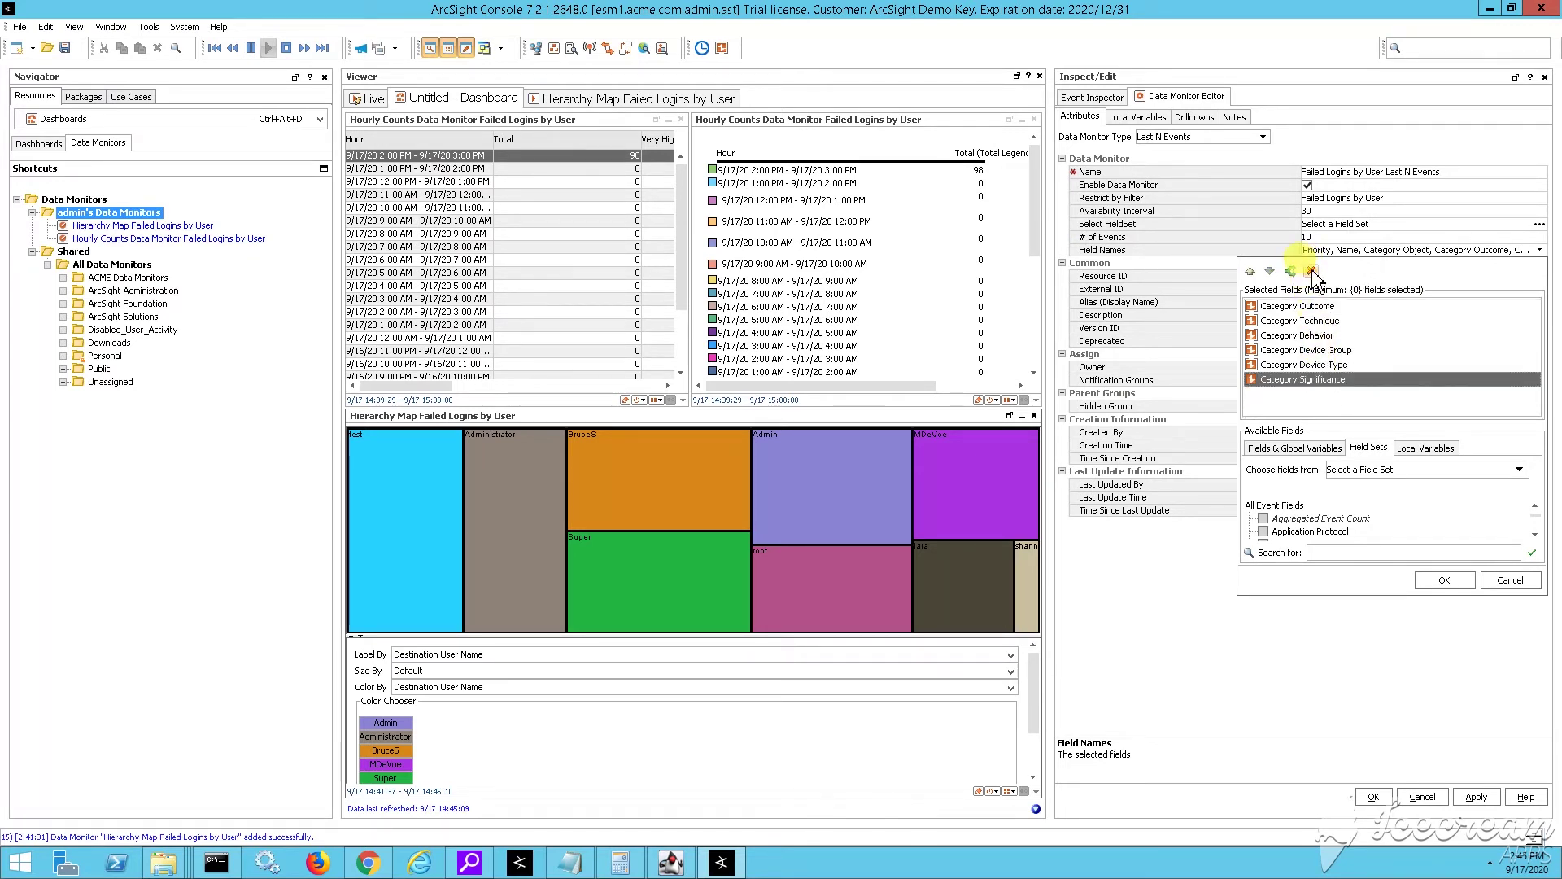
pyautogui.click(1311, 271)
pyautogui.click(1335, 365)
pyautogui.click(1311, 271)
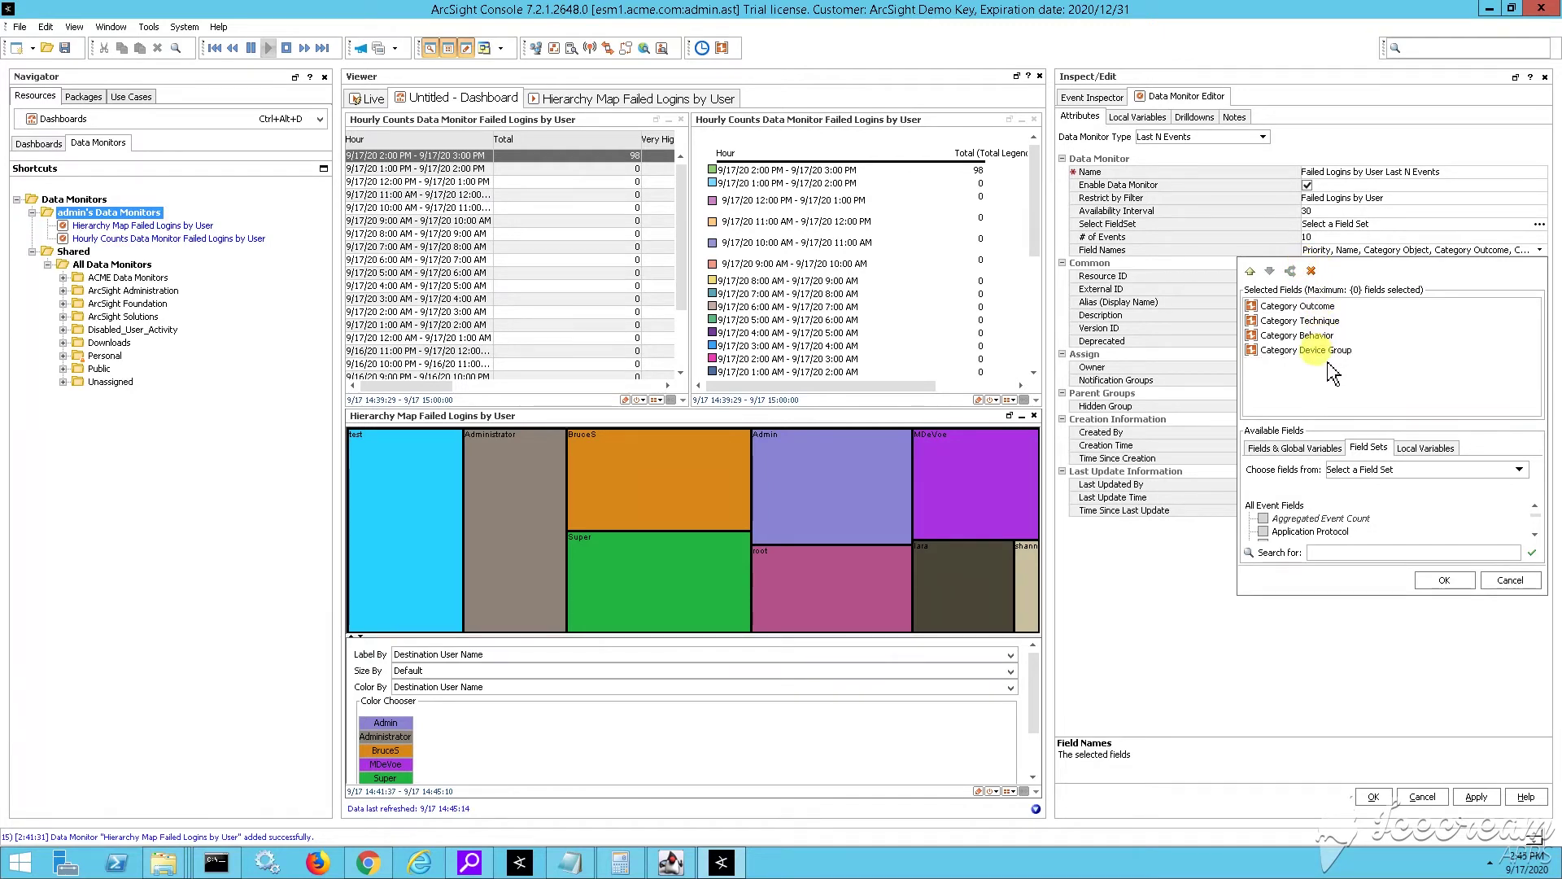
pyautogui.click(1338, 350)
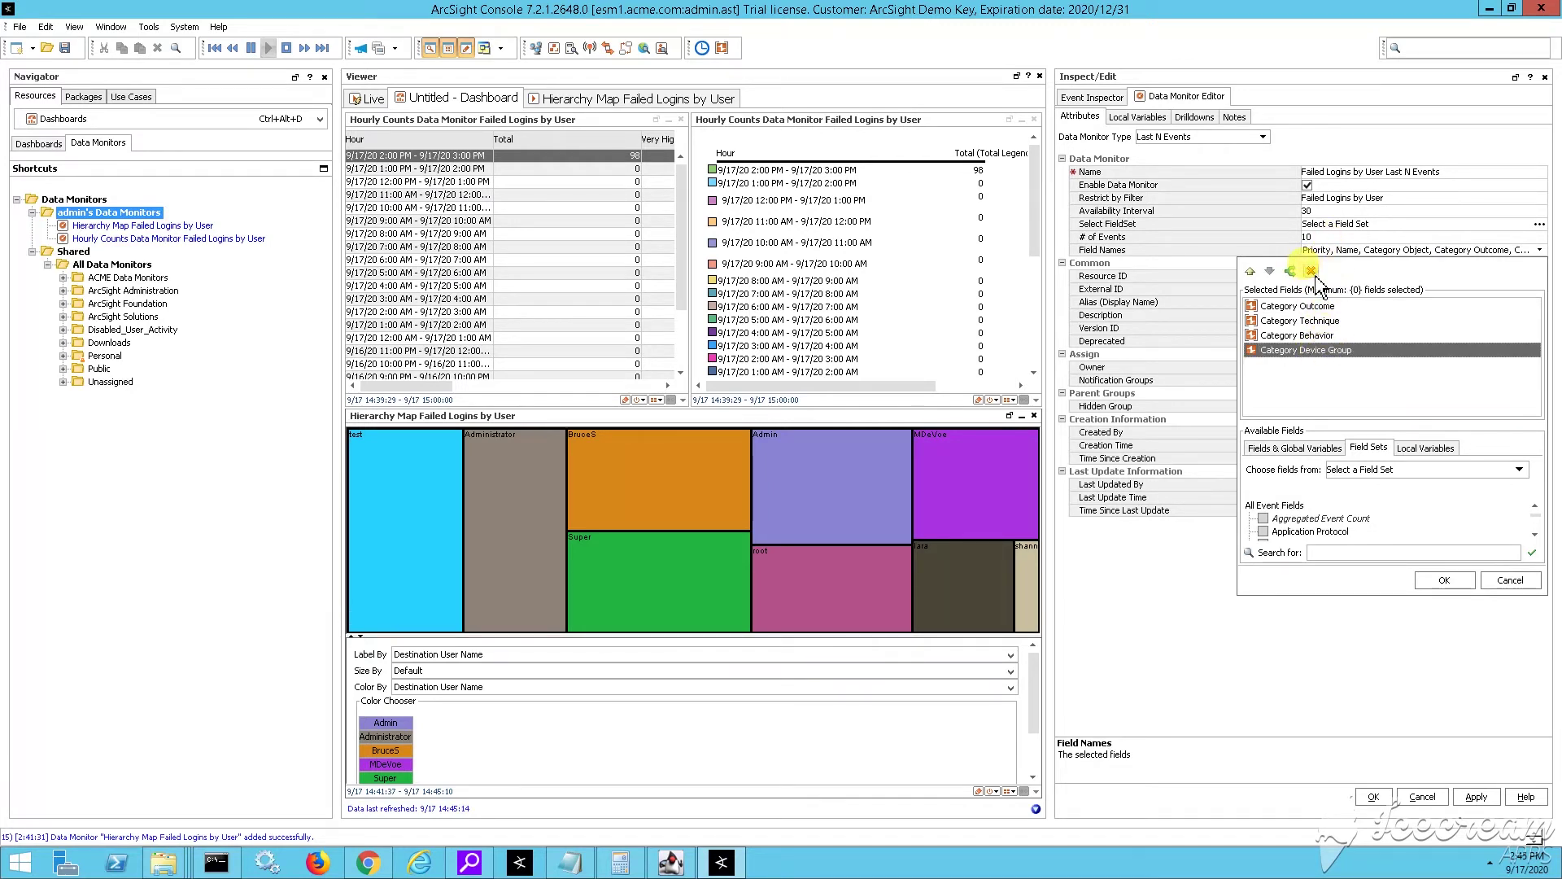
pyautogui.click(1310, 271)
pyautogui.click(1318, 336)
pyautogui.click(1311, 271)
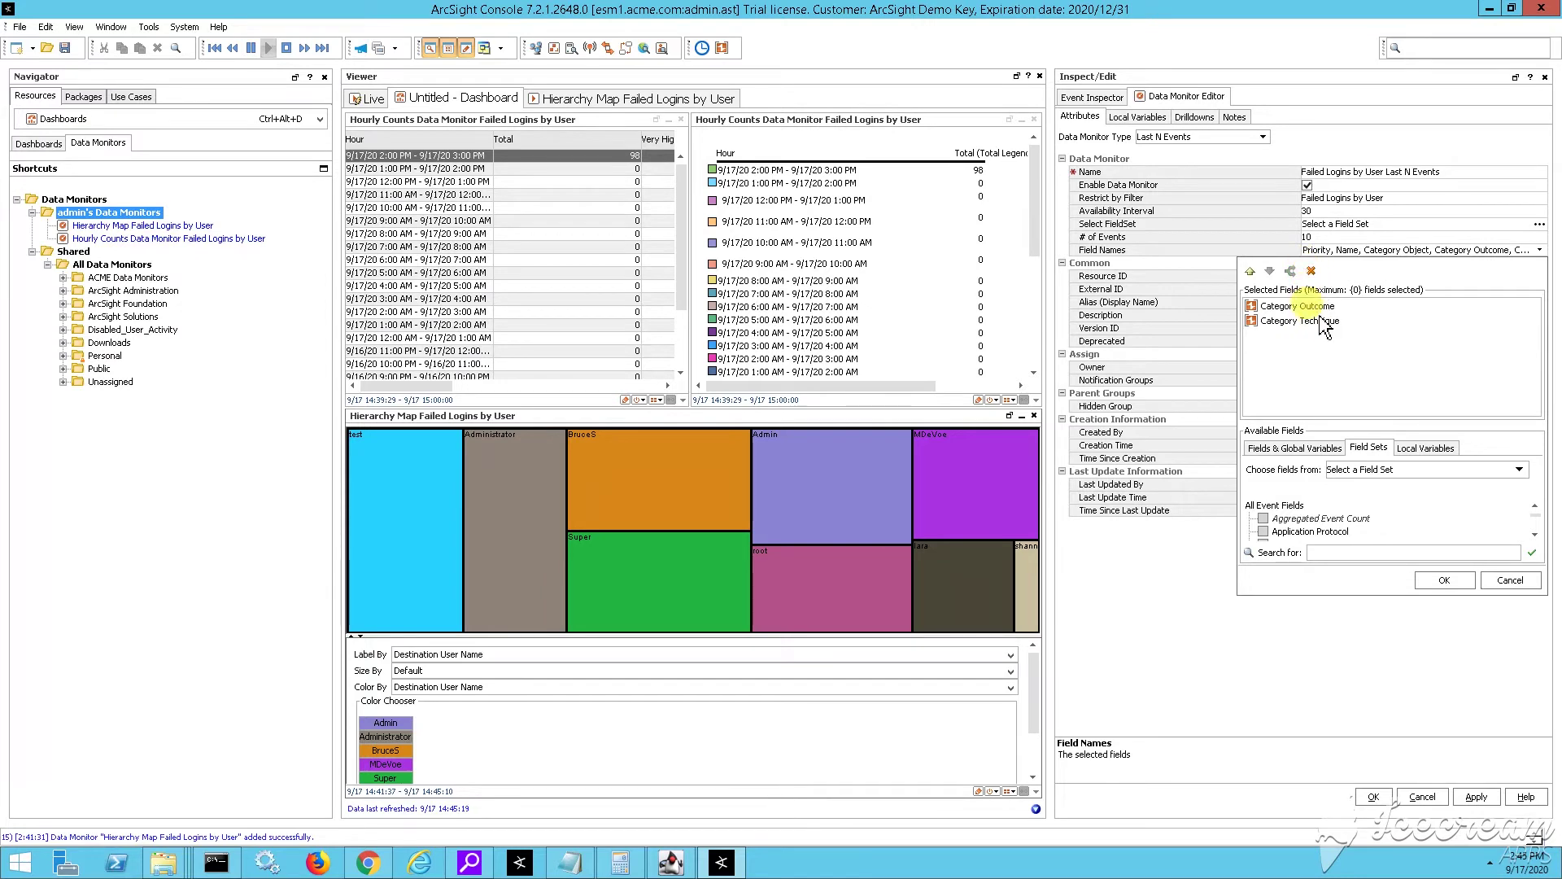
pyautogui.click(1311, 271)
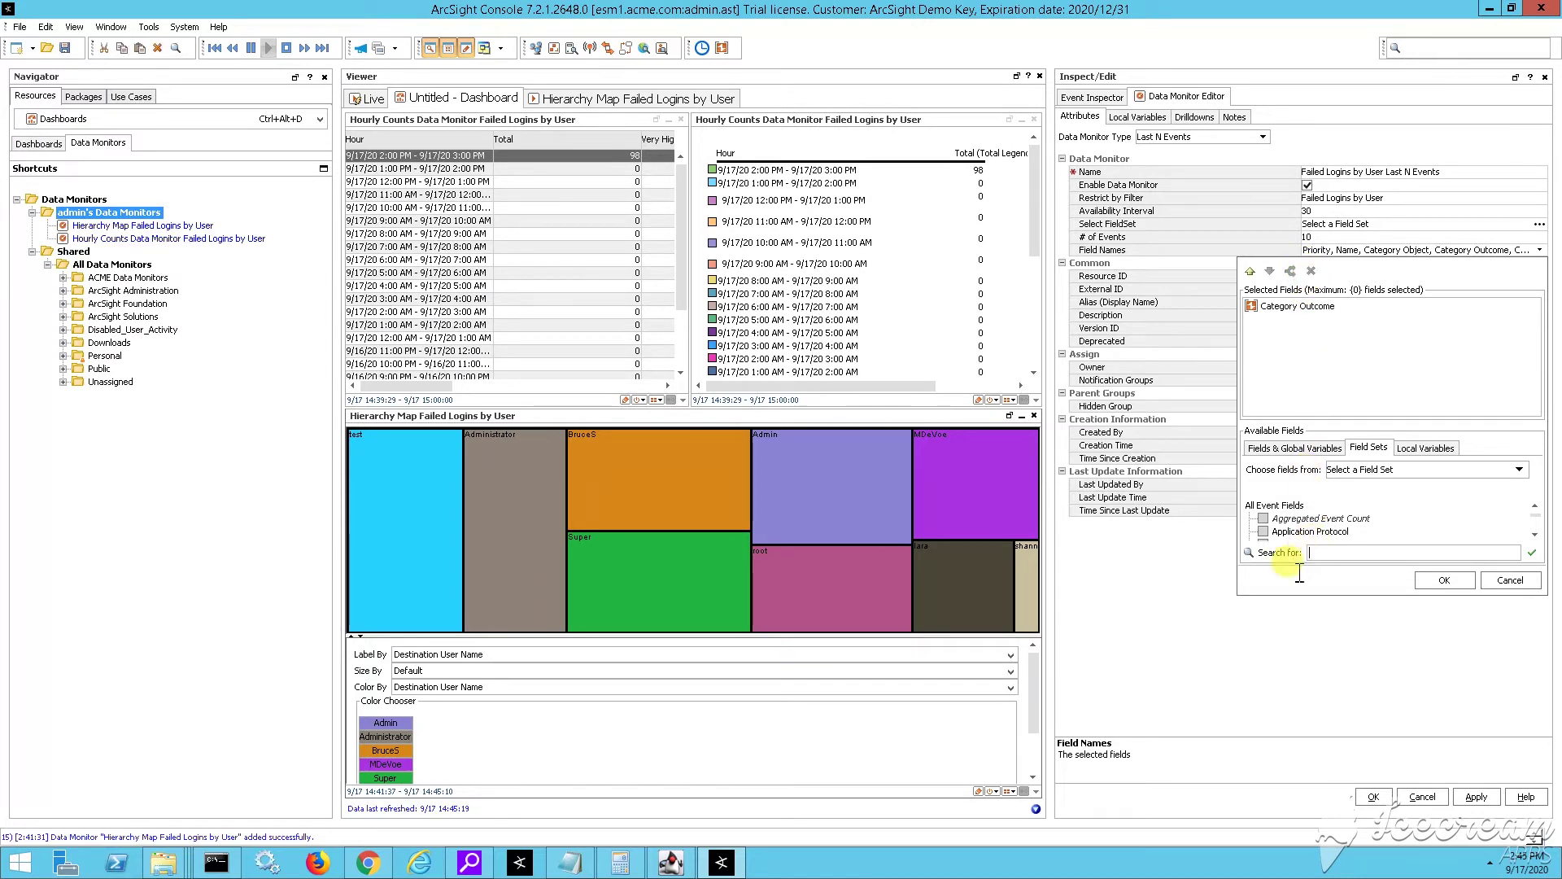
# - Add Name and Destination User Name via search and confirm the three-field list
pyautogui.moveTo(1236, 597); pyautogui.dragTo(733, 753)
pyautogui.write('Name')
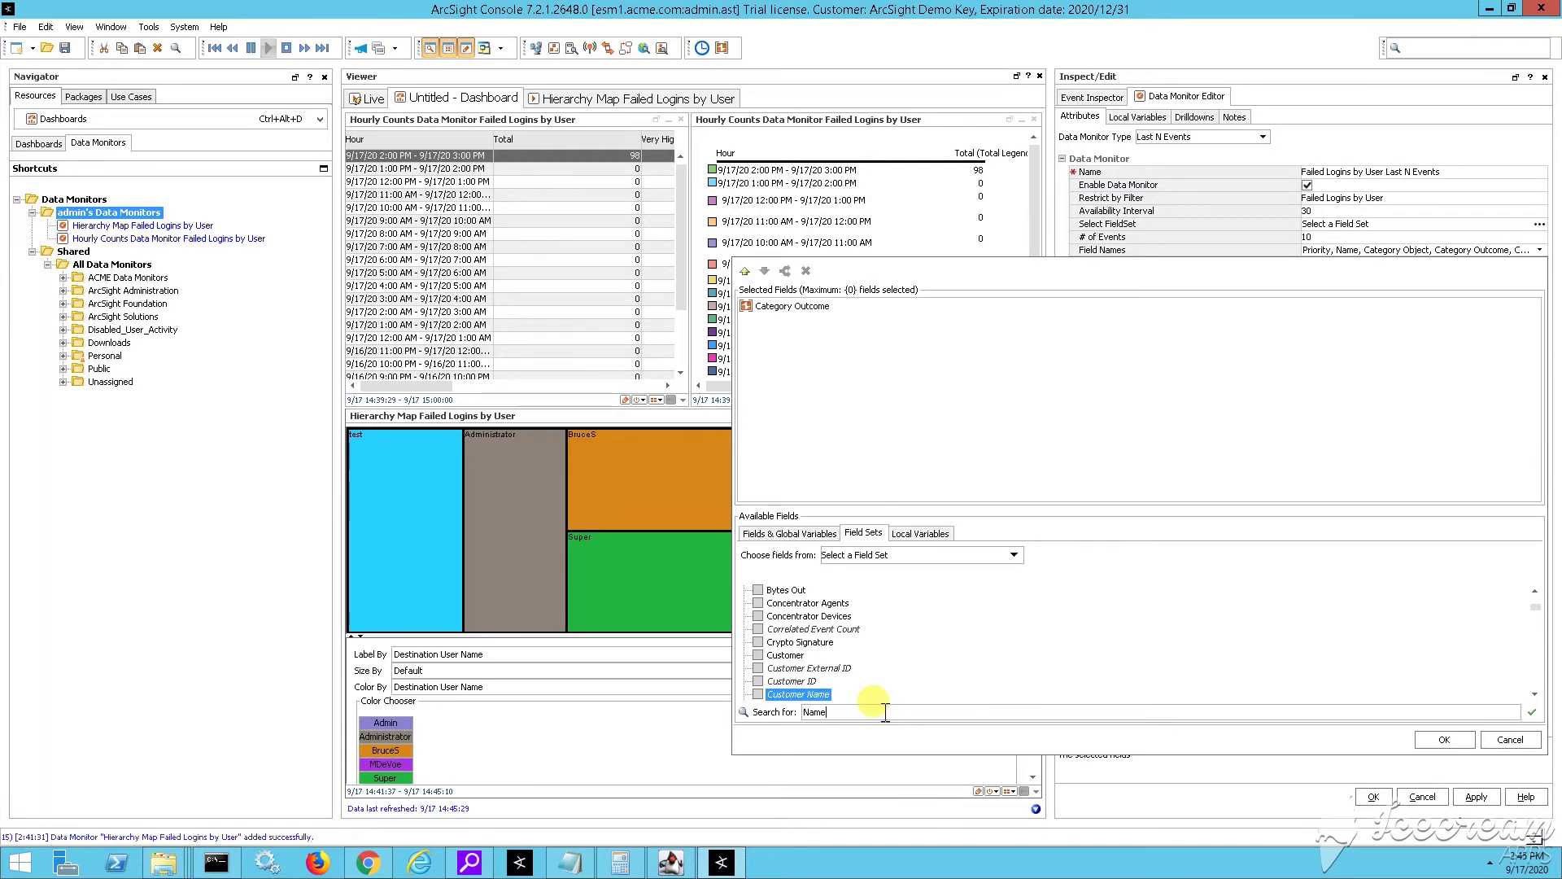
pyautogui.press('Return')
pyautogui.press('Return')
pyautogui.press('Return')
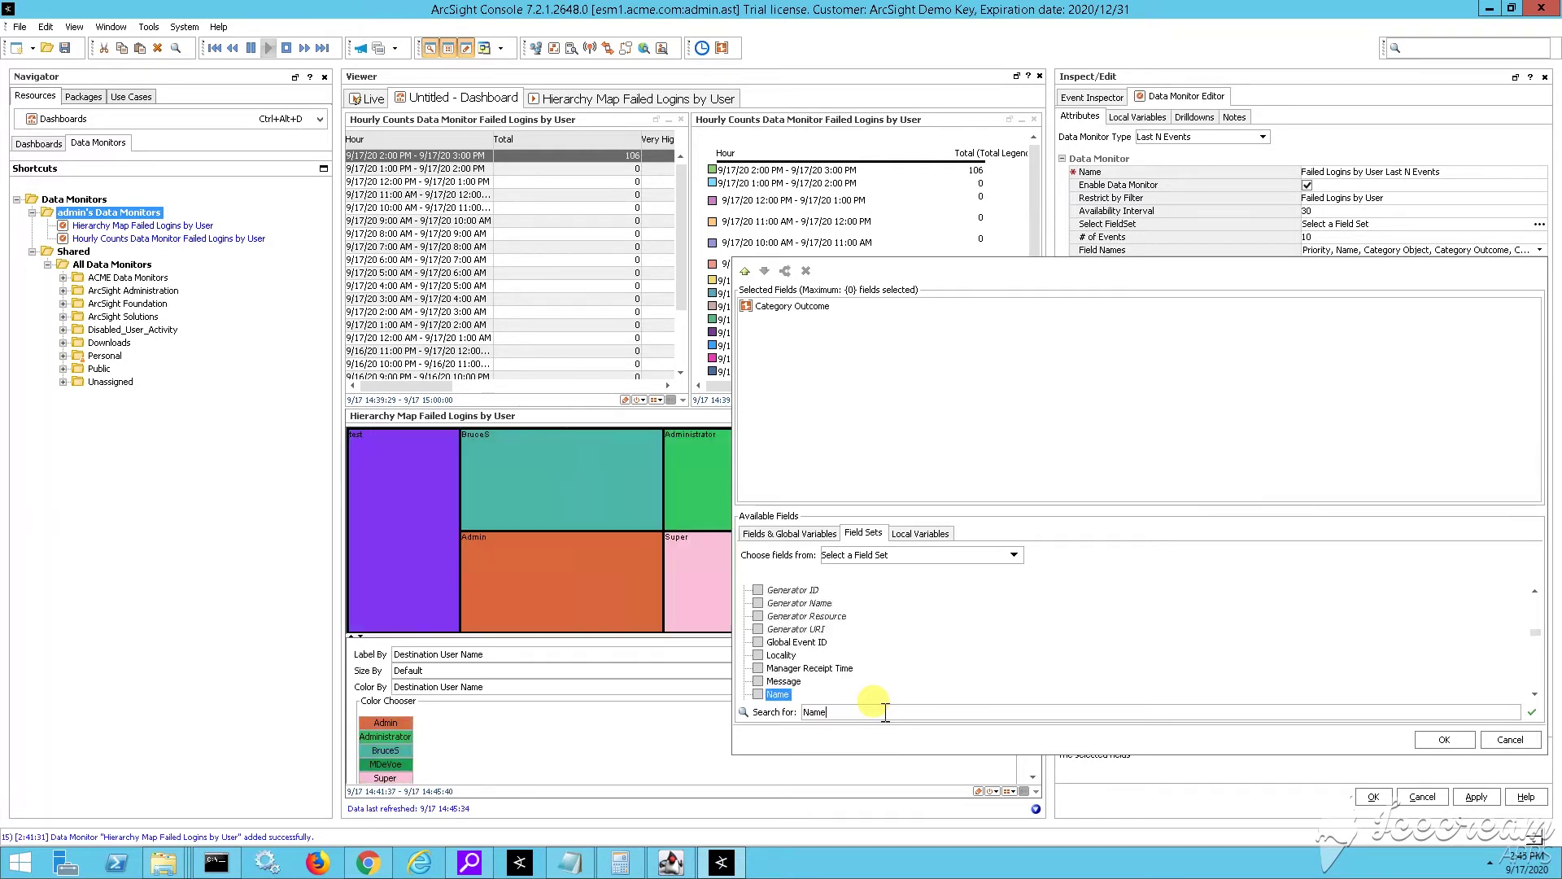
pyautogui.click(758, 694)
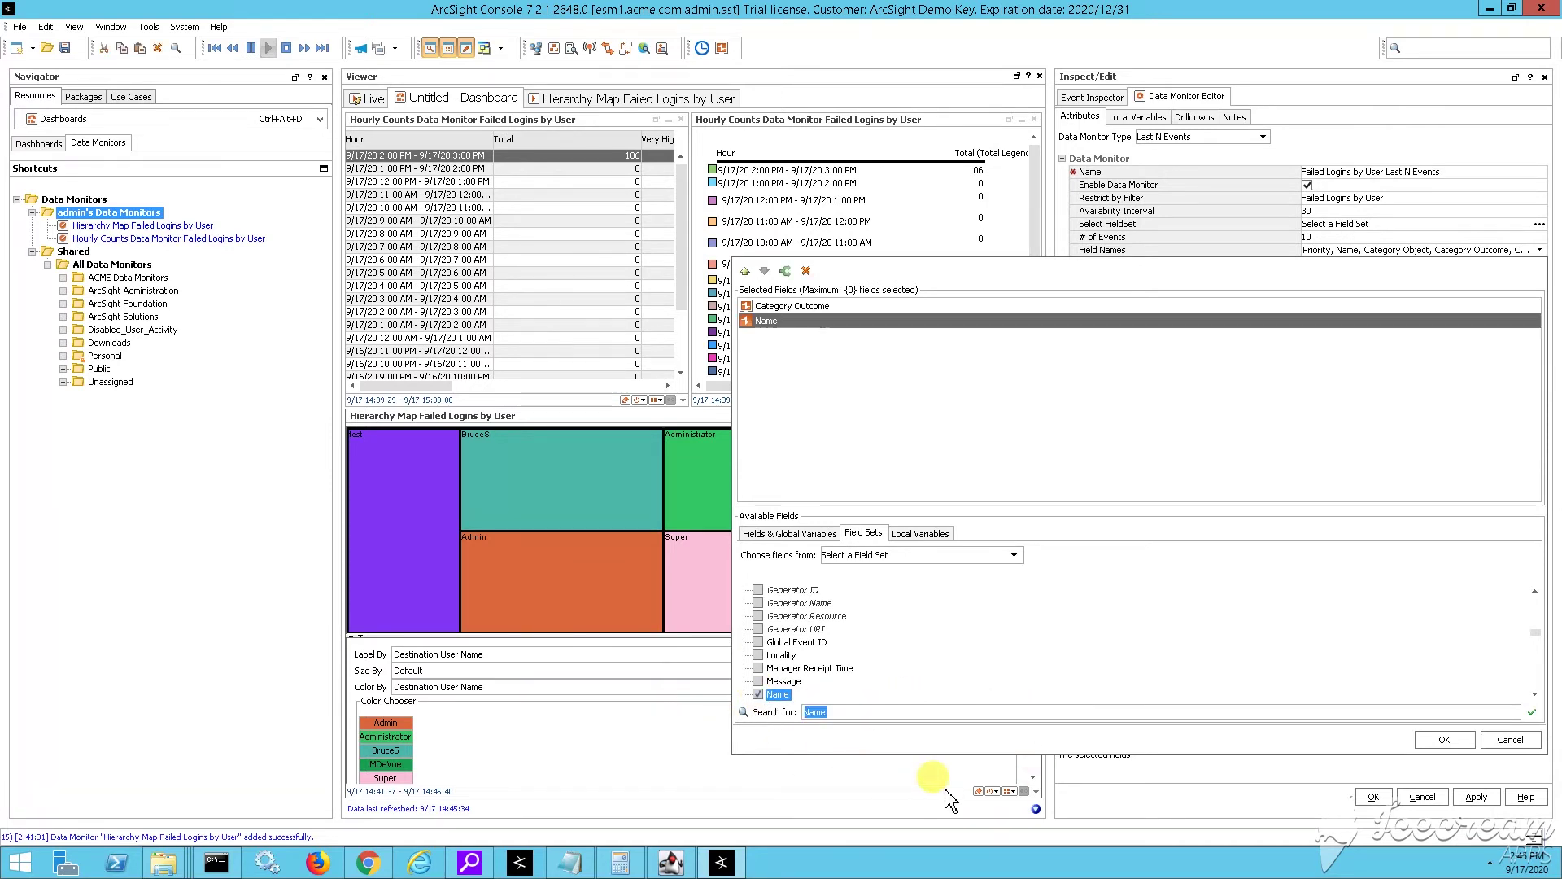
pyautogui.press('BackSpace')
pyautogui.press('BackSpace')
pyautogui.press('BackSpace')
pyautogui.press('BackSpace')
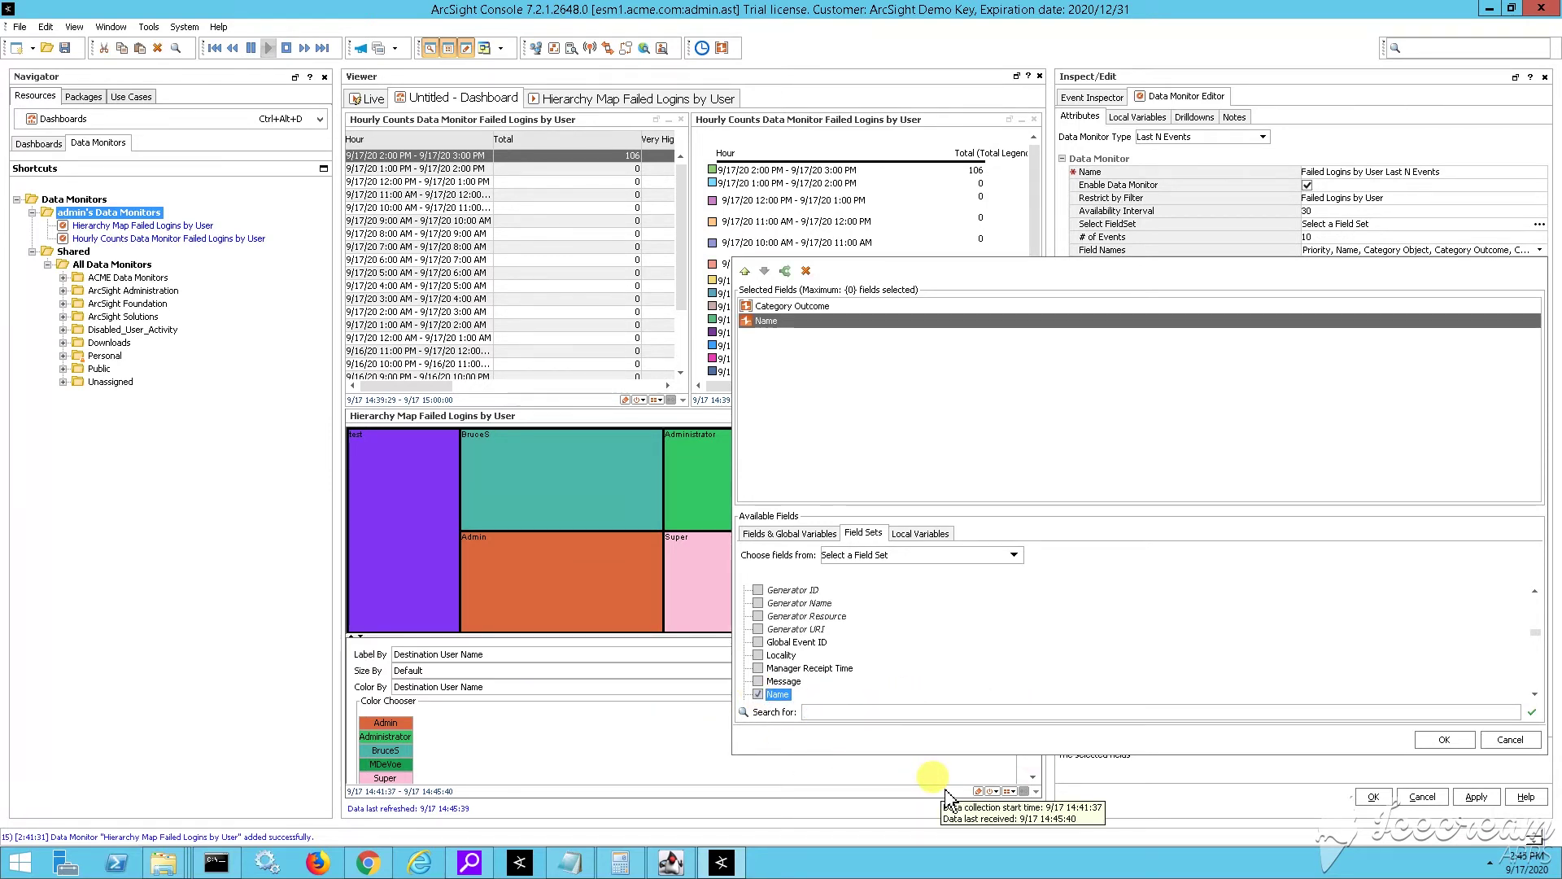
pyautogui.write('Destinat')
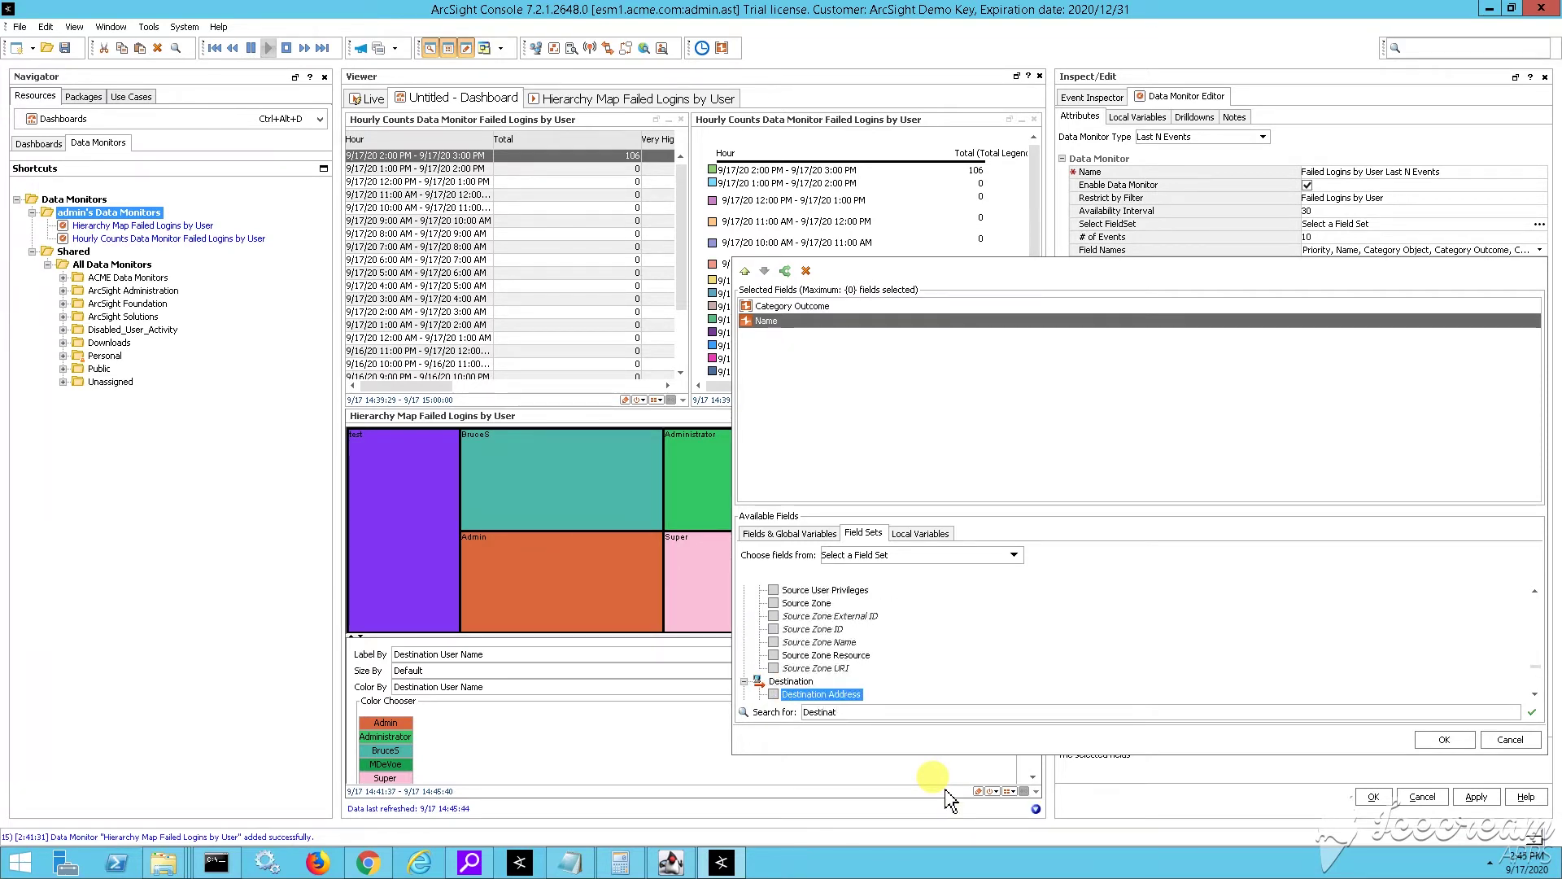
pyautogui.write('ion User Name')
pyautogui.press('Return')
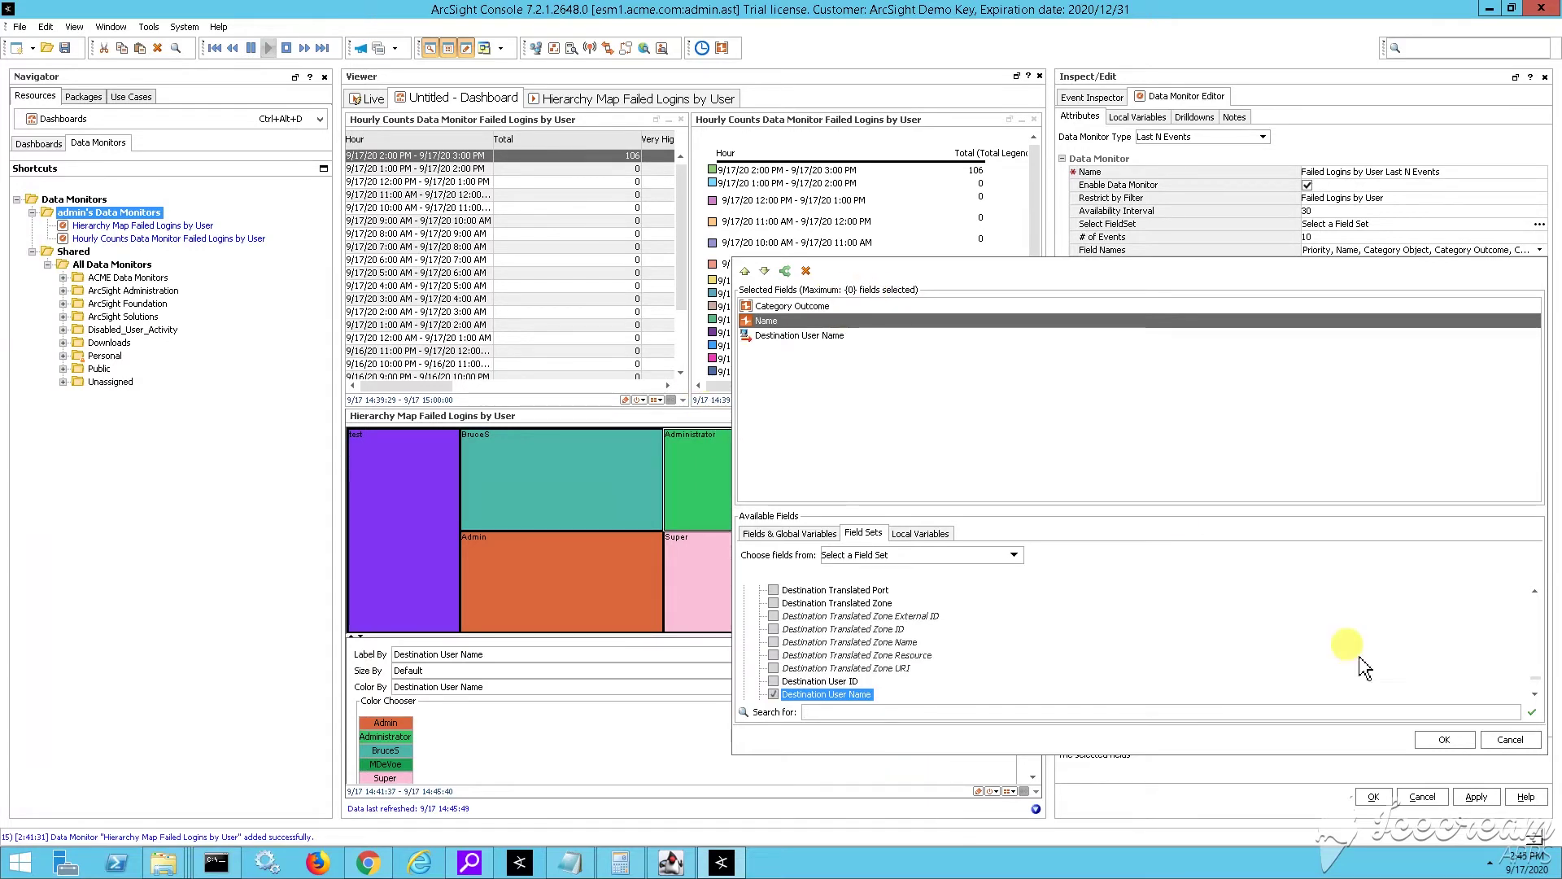
pyautogui.click(1445, 740)
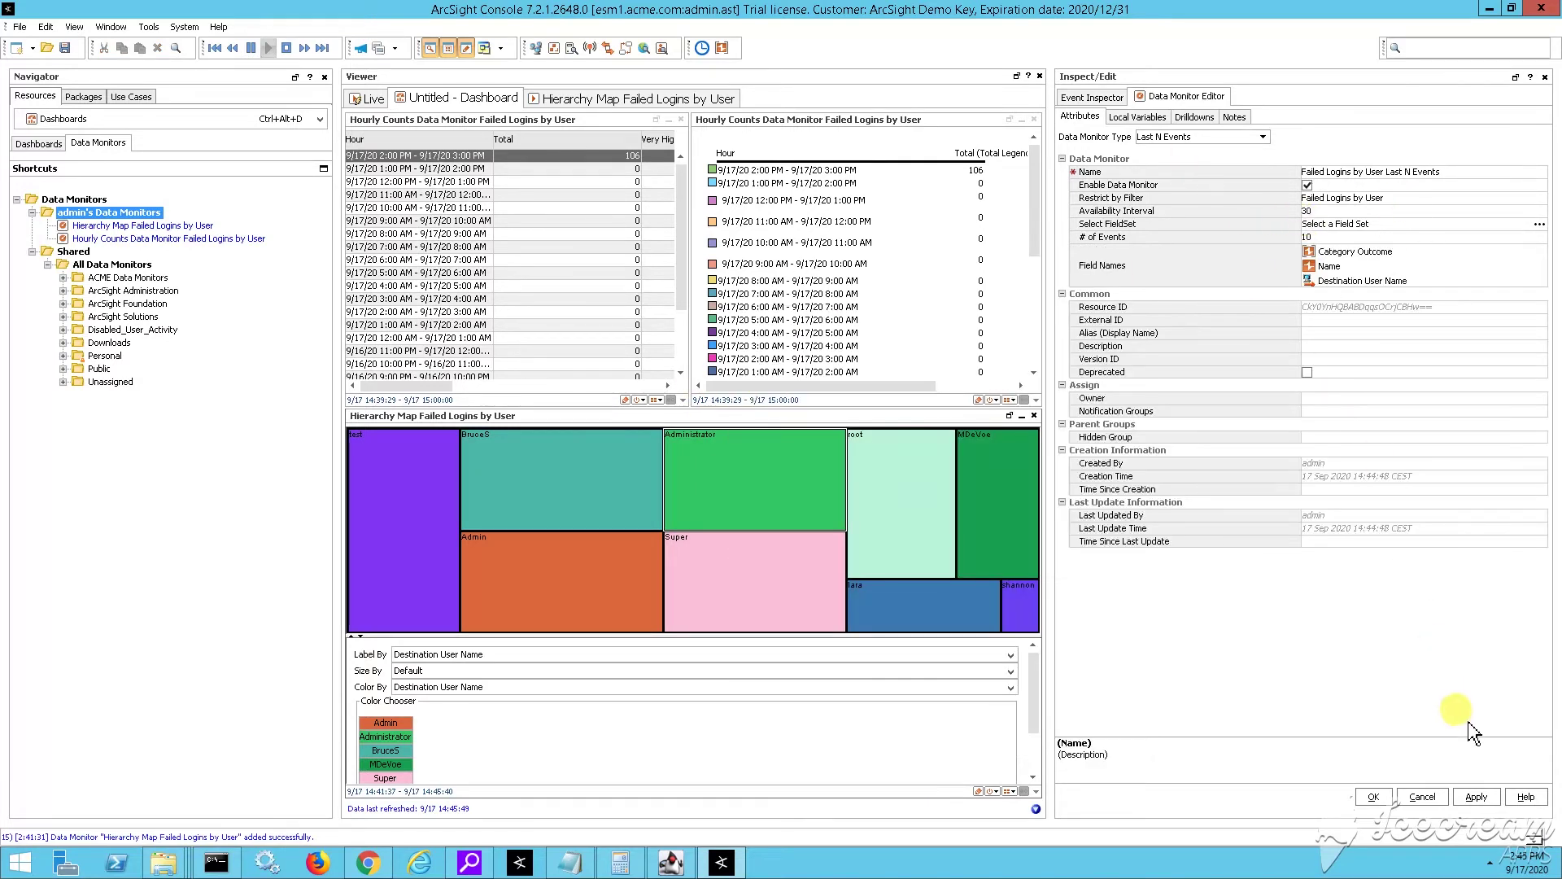
# - Add Destination User Name to the field list and save the Failed Logins by User Last N Events monitor
pyautogui.click(1373, 797)
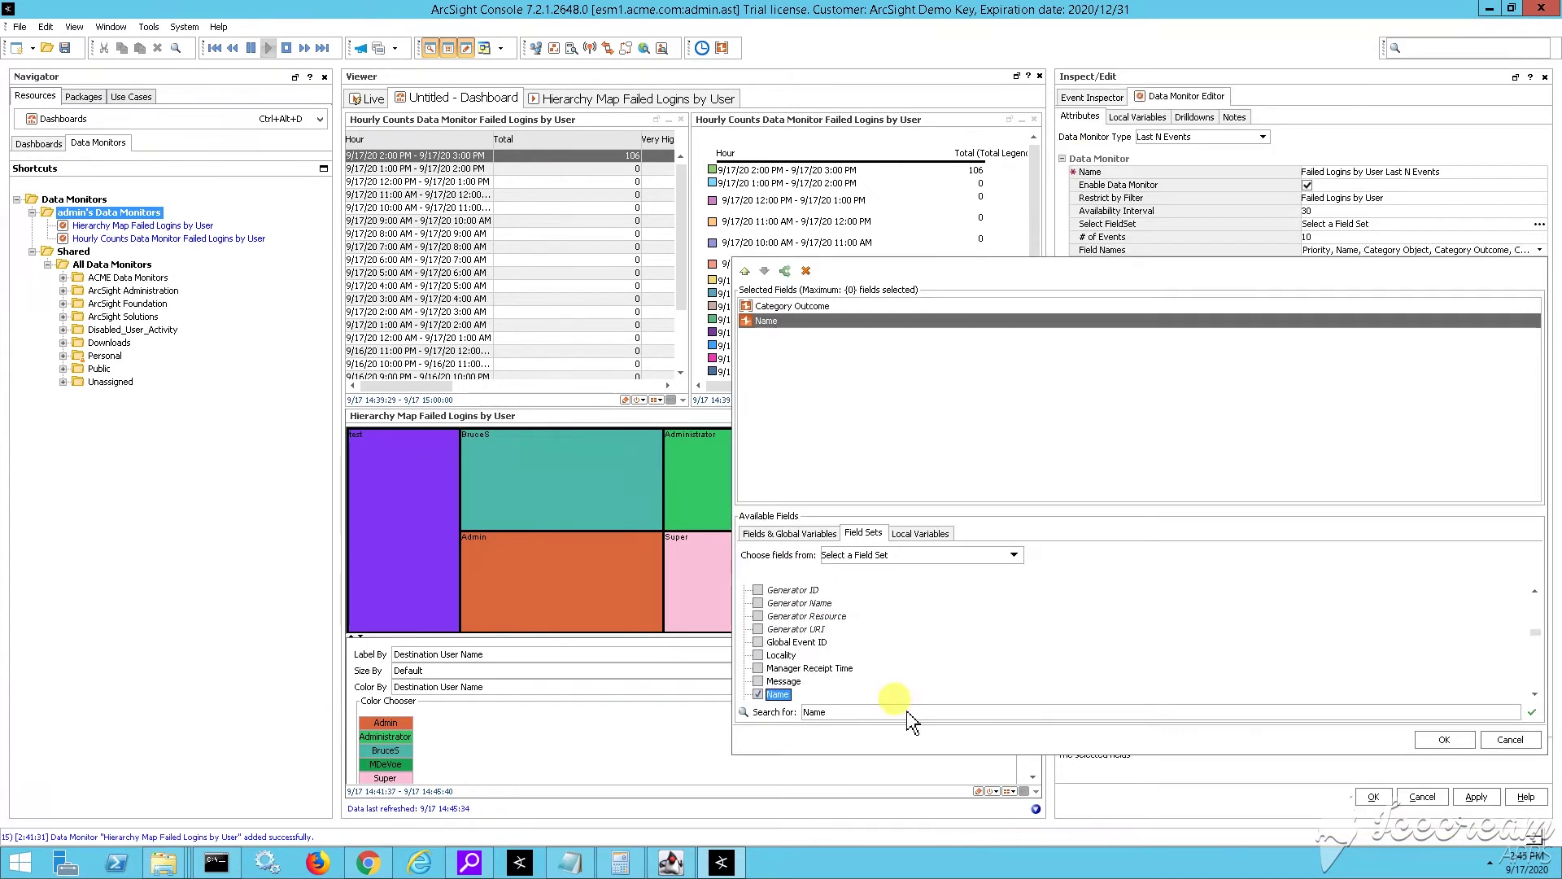
pyautogui.doubleClick(871, 713)
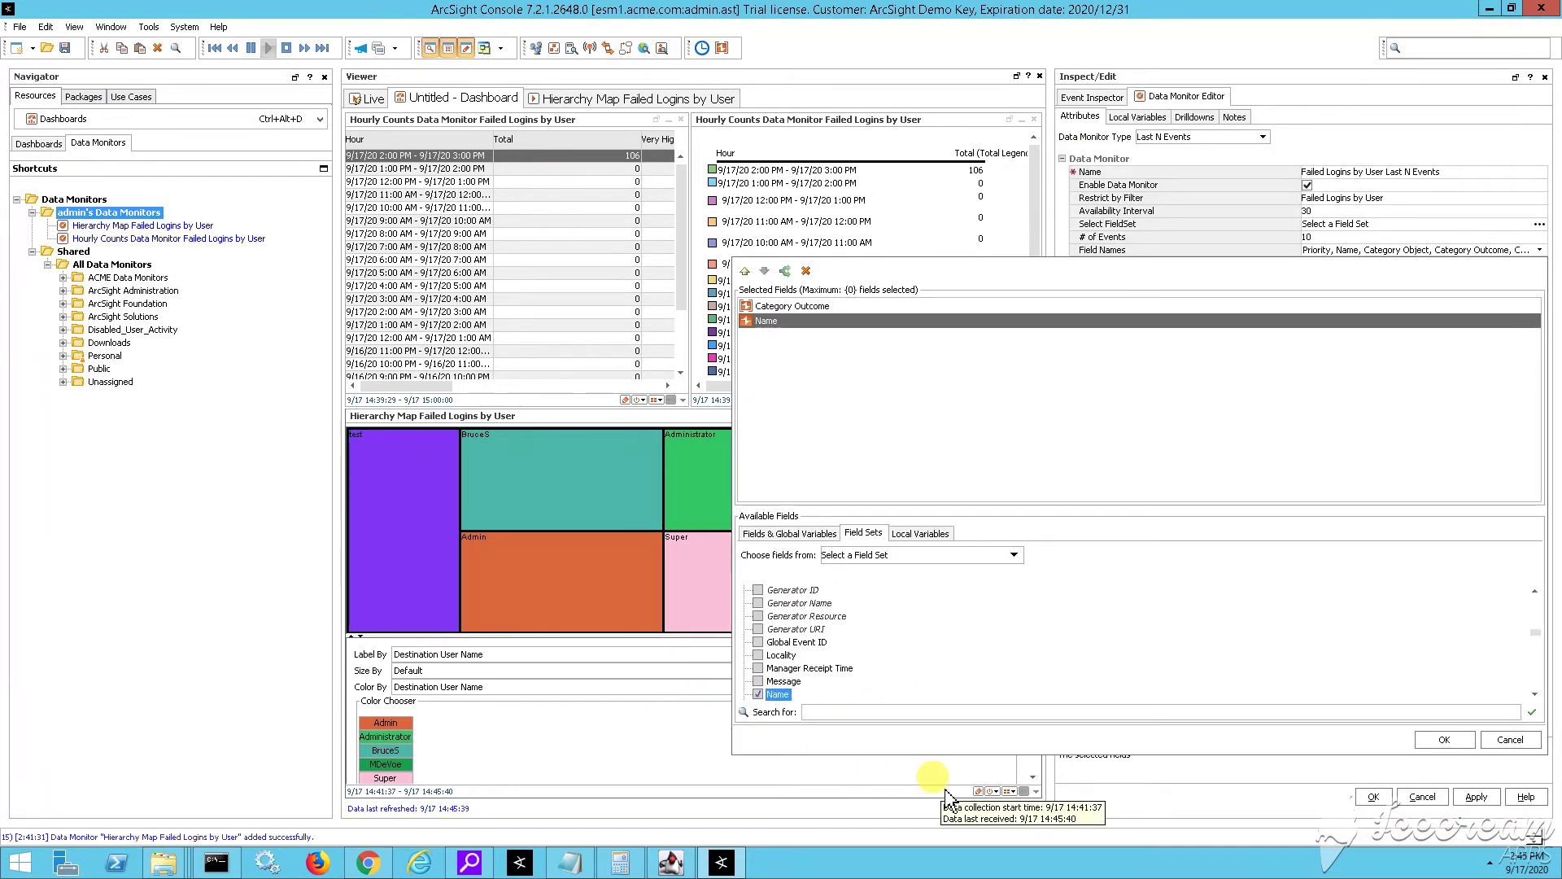
pyautogui.write('Destinat')
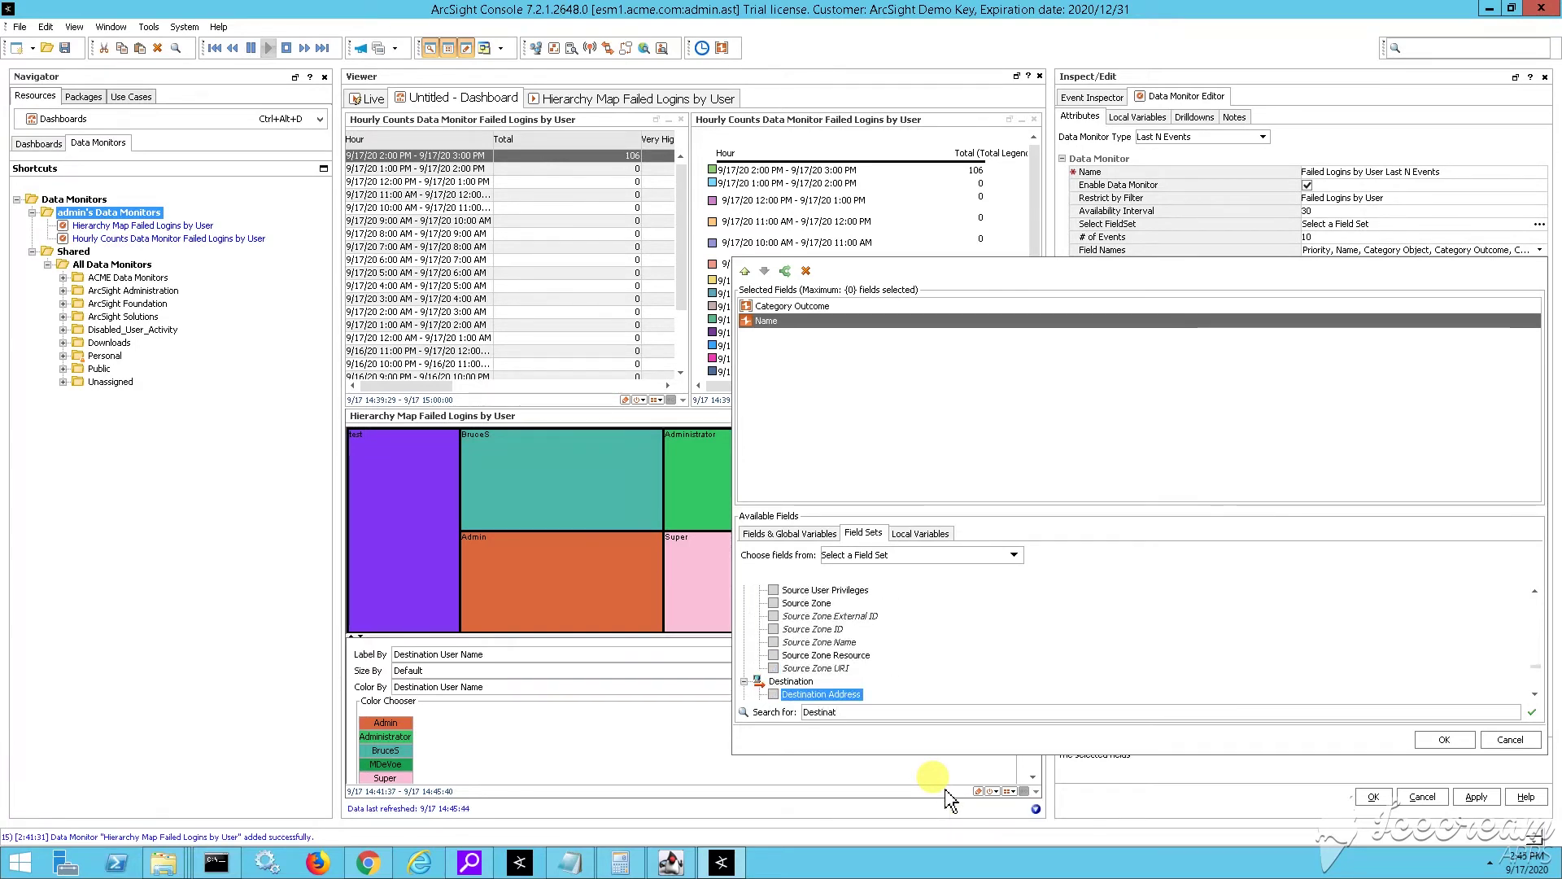
pyautogui.write('ion User Nam')
pyautogui.press('Return')
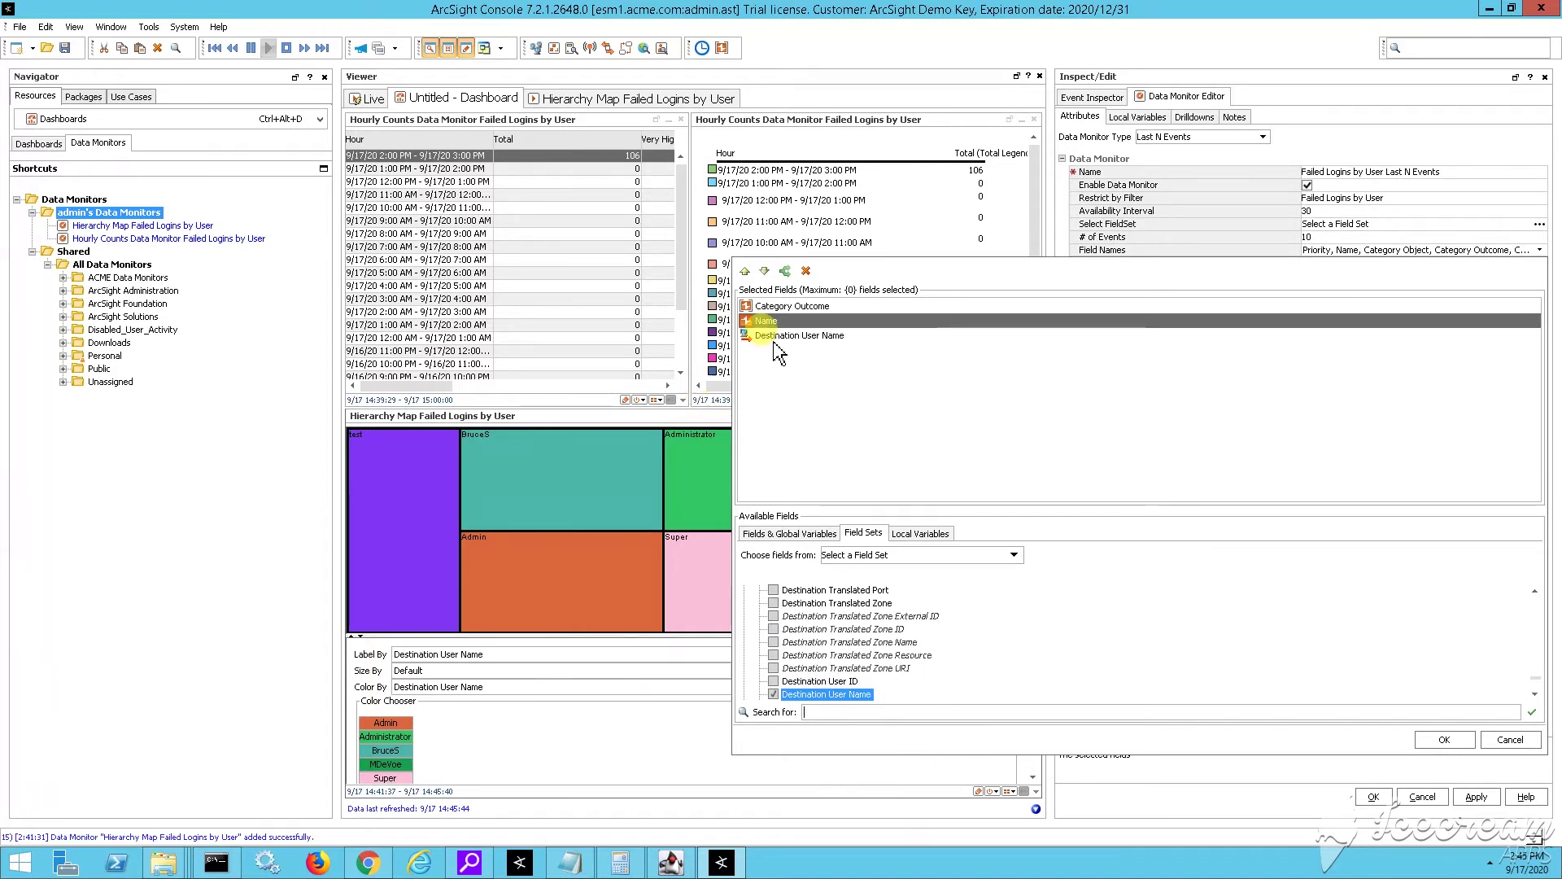
pyautogui.click(1444, 739)
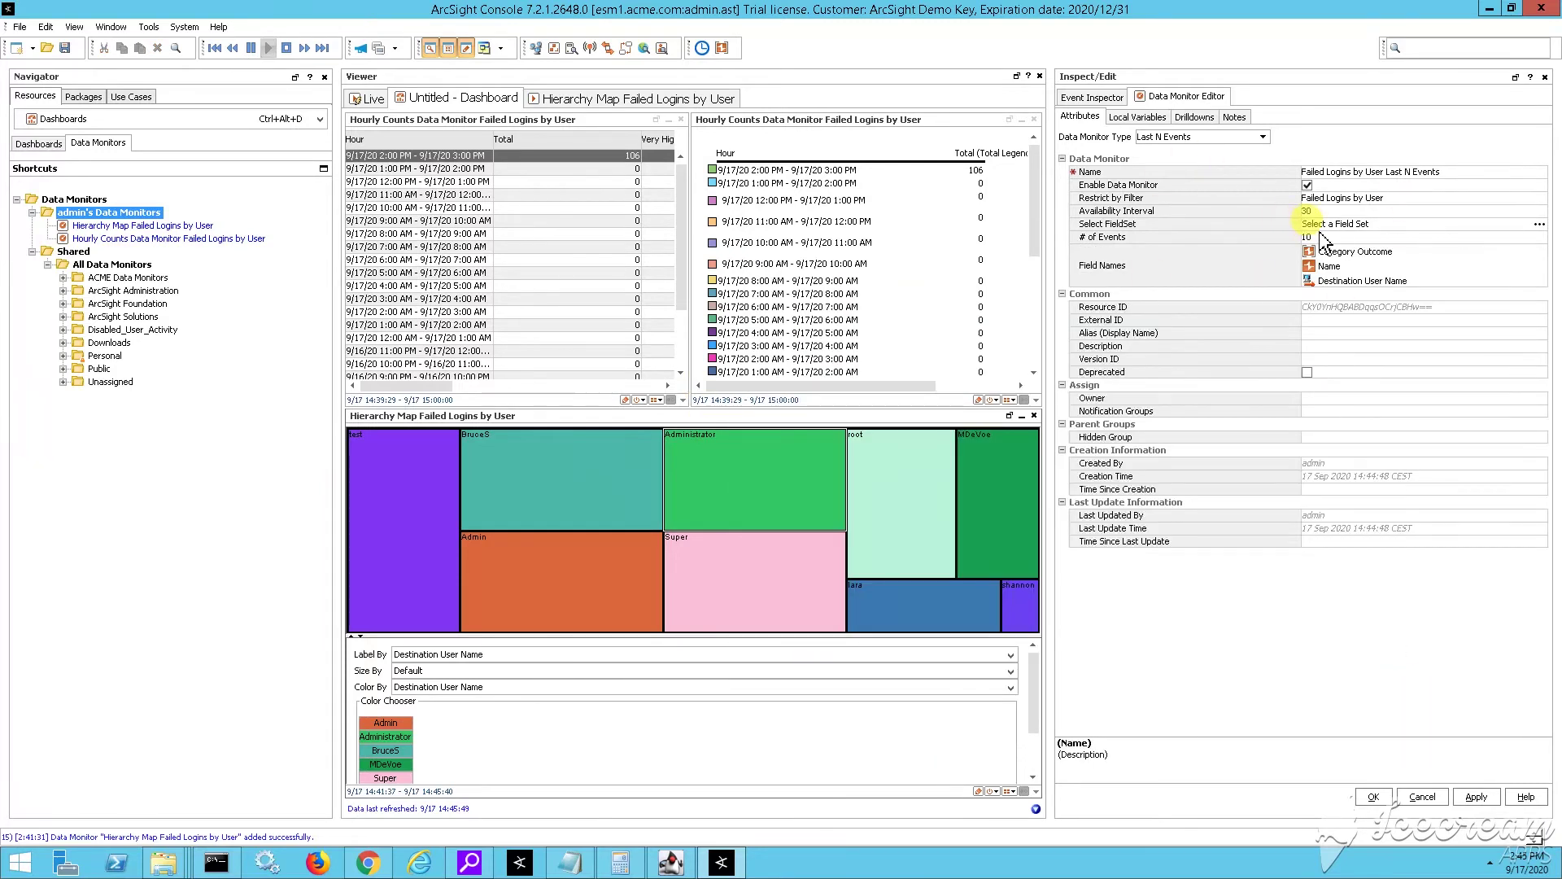
pyautogui.click(1373, 797)
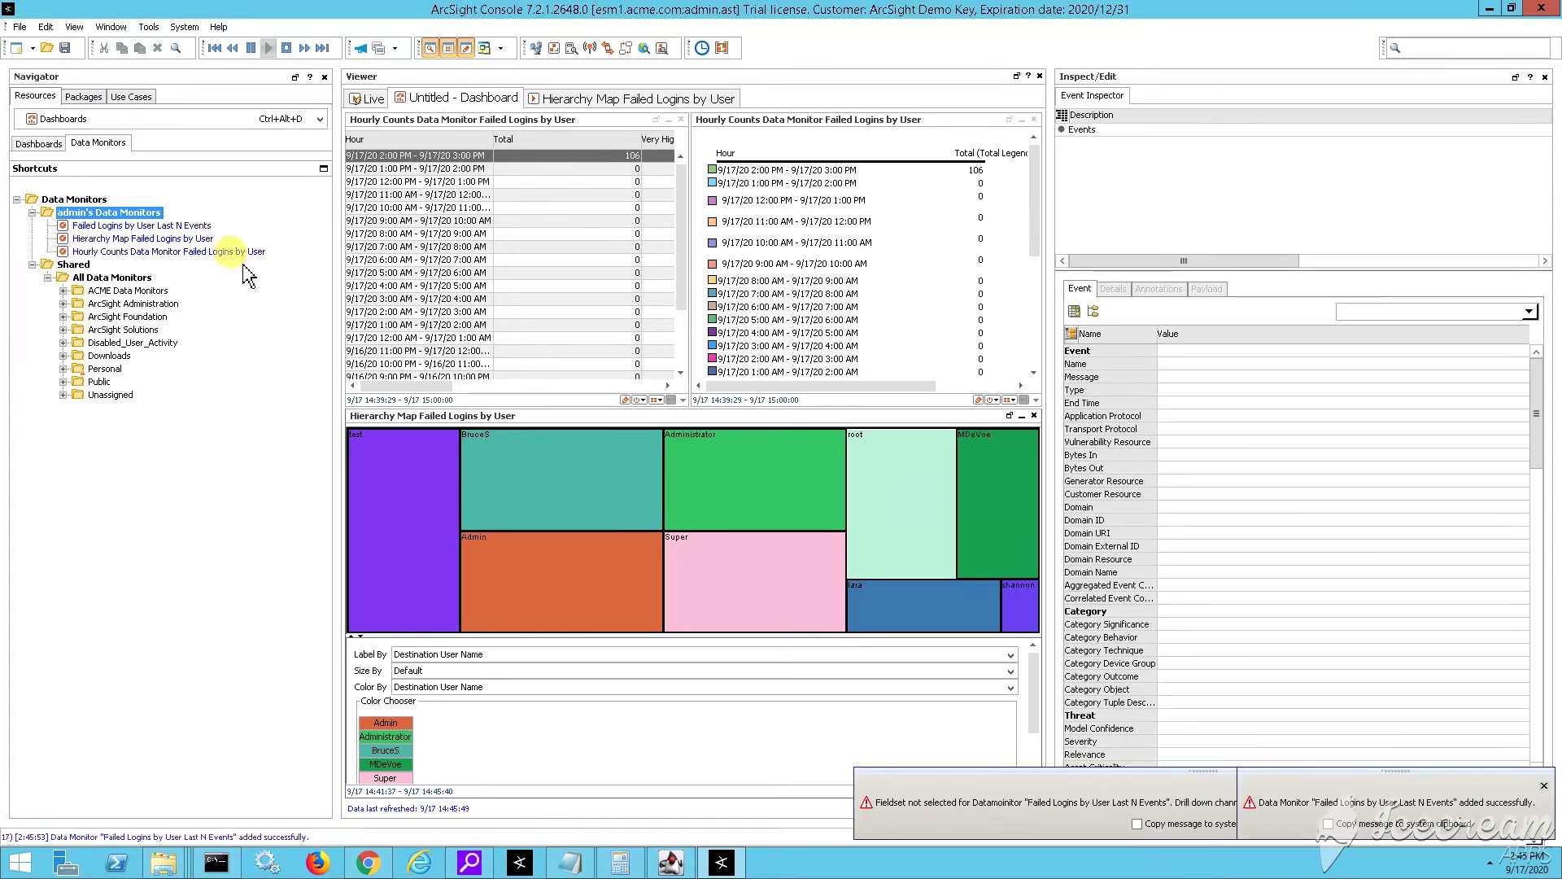
# - Add Failed Logins by User Last N Events as a dashboard table and remove the Hourly Counts table panel
pyautogui.click(163, 251)
pyautogui.click(167, 227)
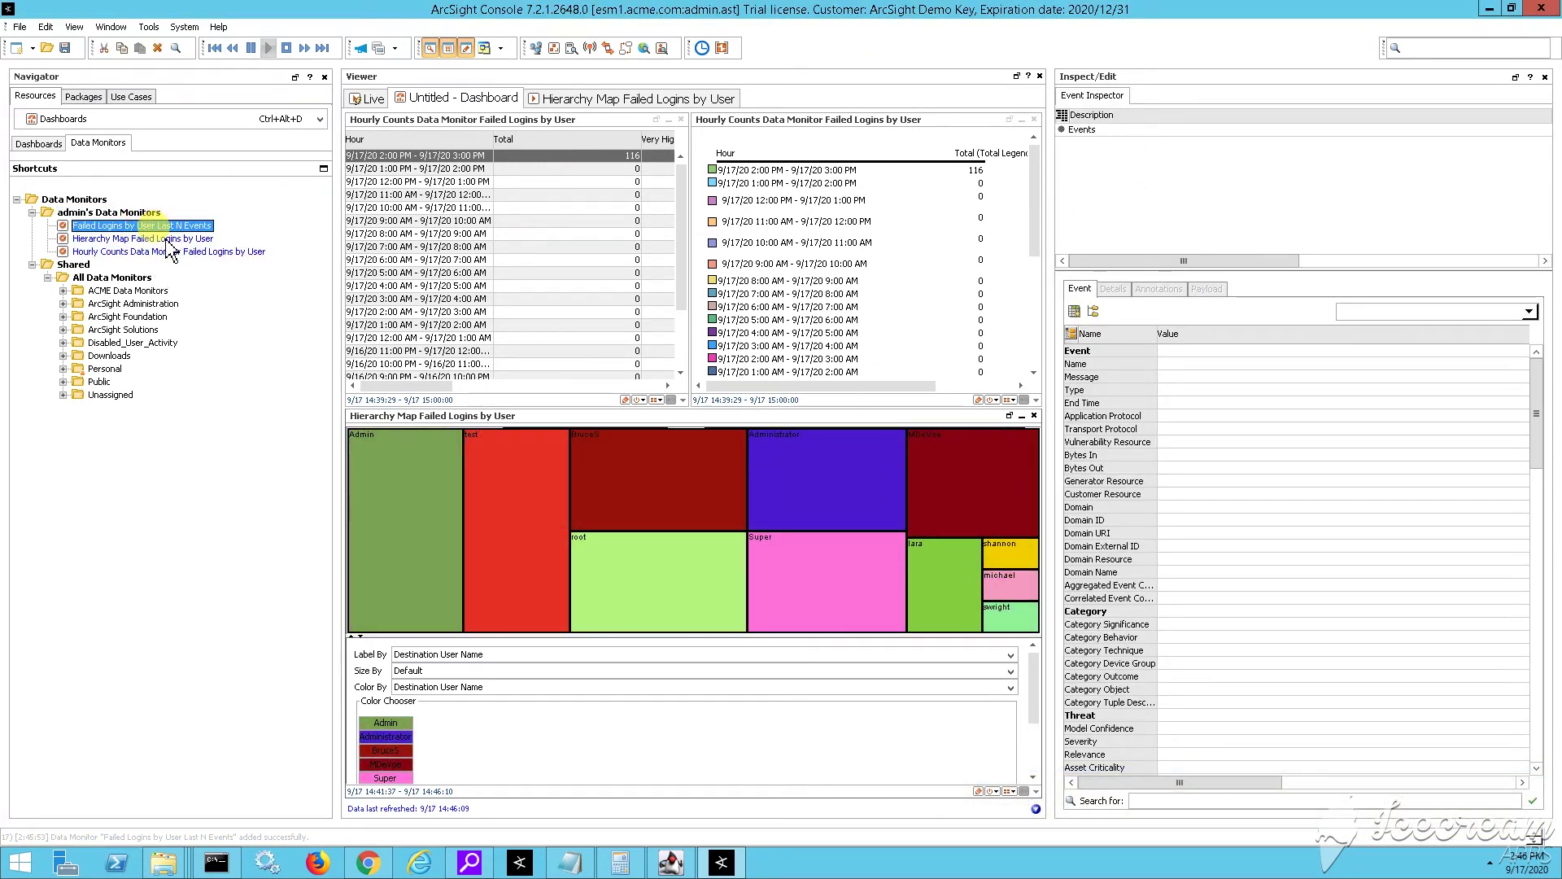
pyautogui.click(177, 225)
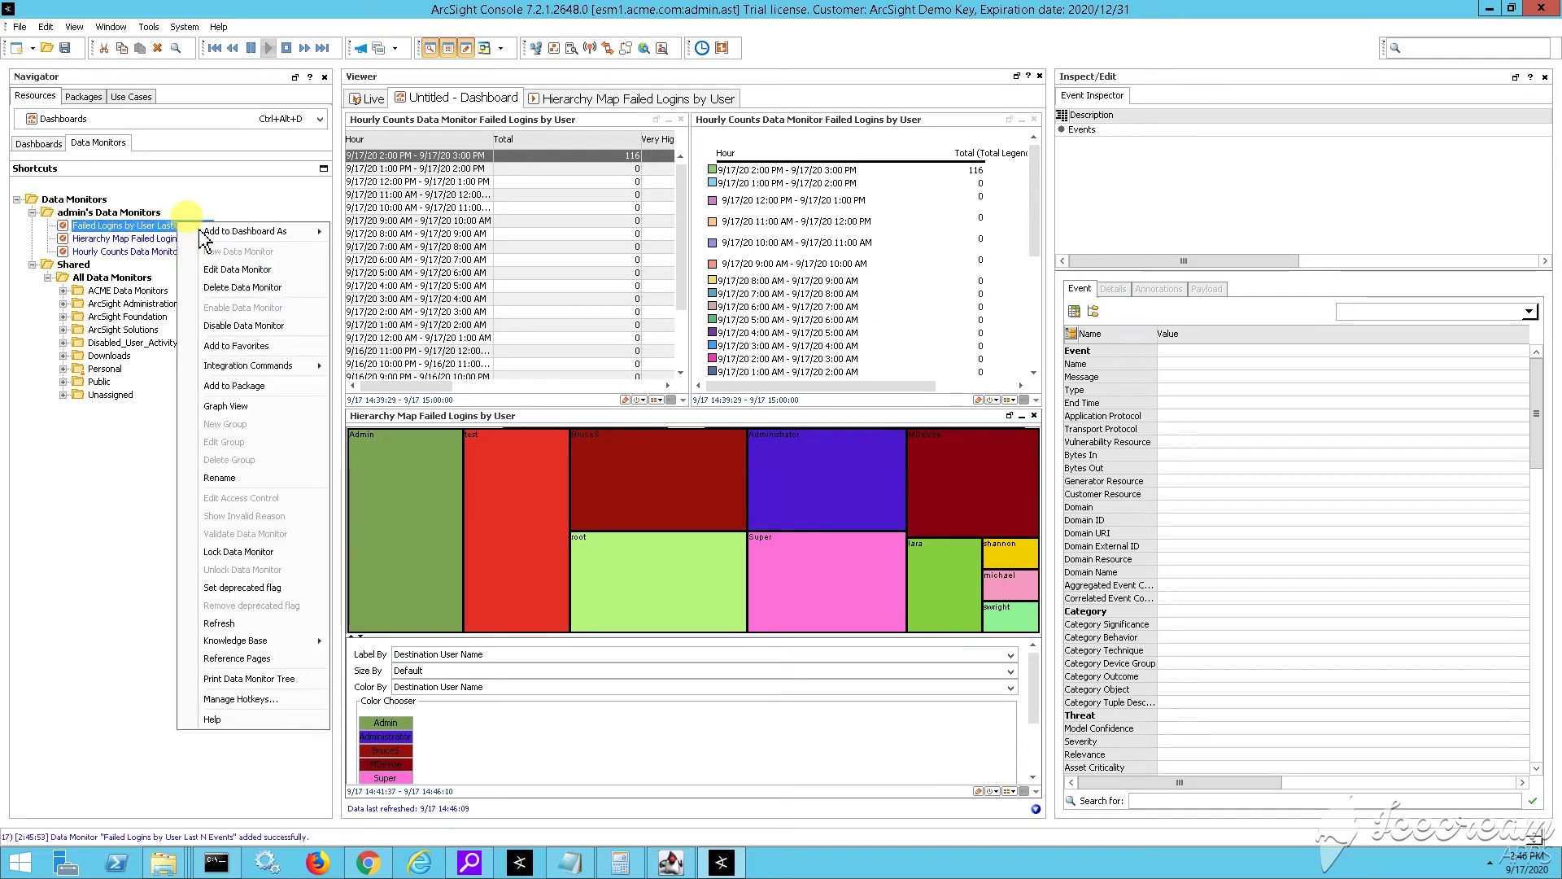
pyautogui.click(365, 233)
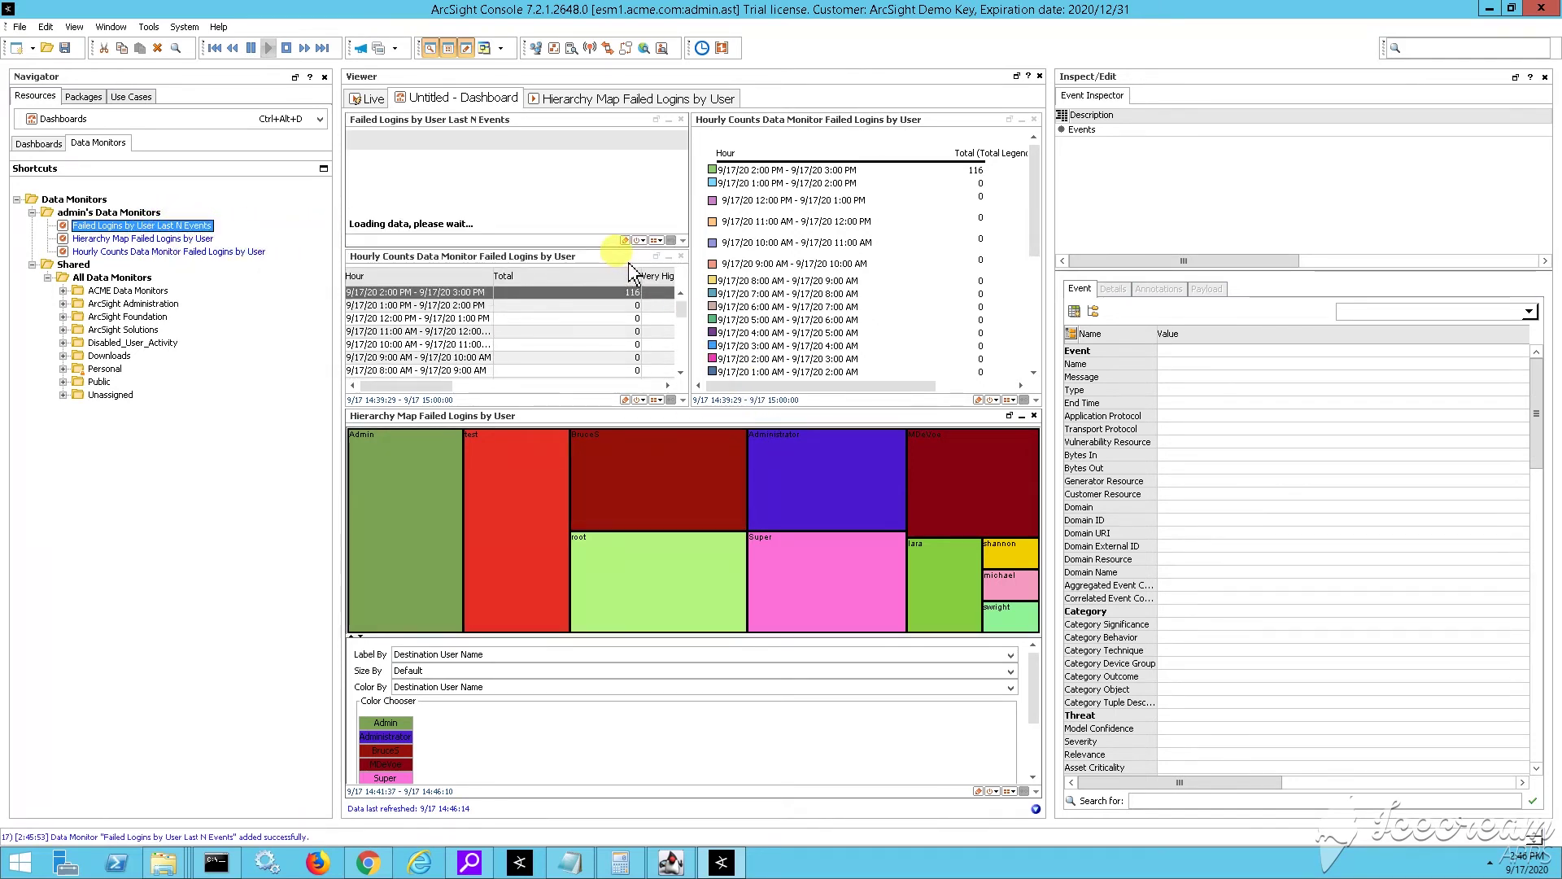
pyautogui.click(681, 257)
pyautogui.click(498, 352)
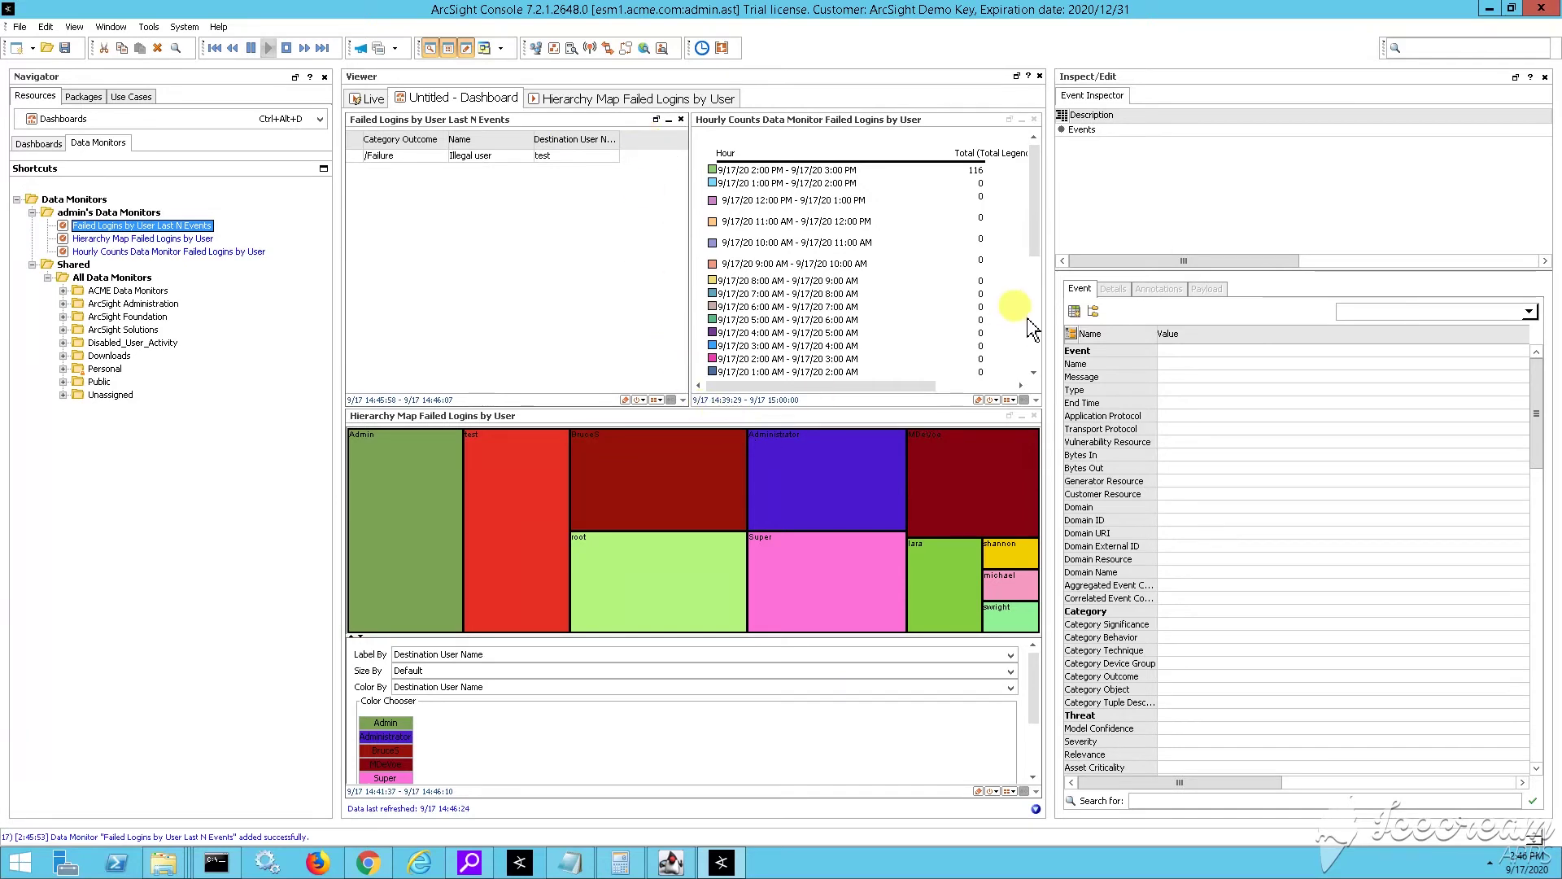
# - Narrow the inspector and navigator panels and close the separate Hierarchy Map view
pyautogui.moveTo(1121, 250); pyautogui.dragTo(1326, 250)
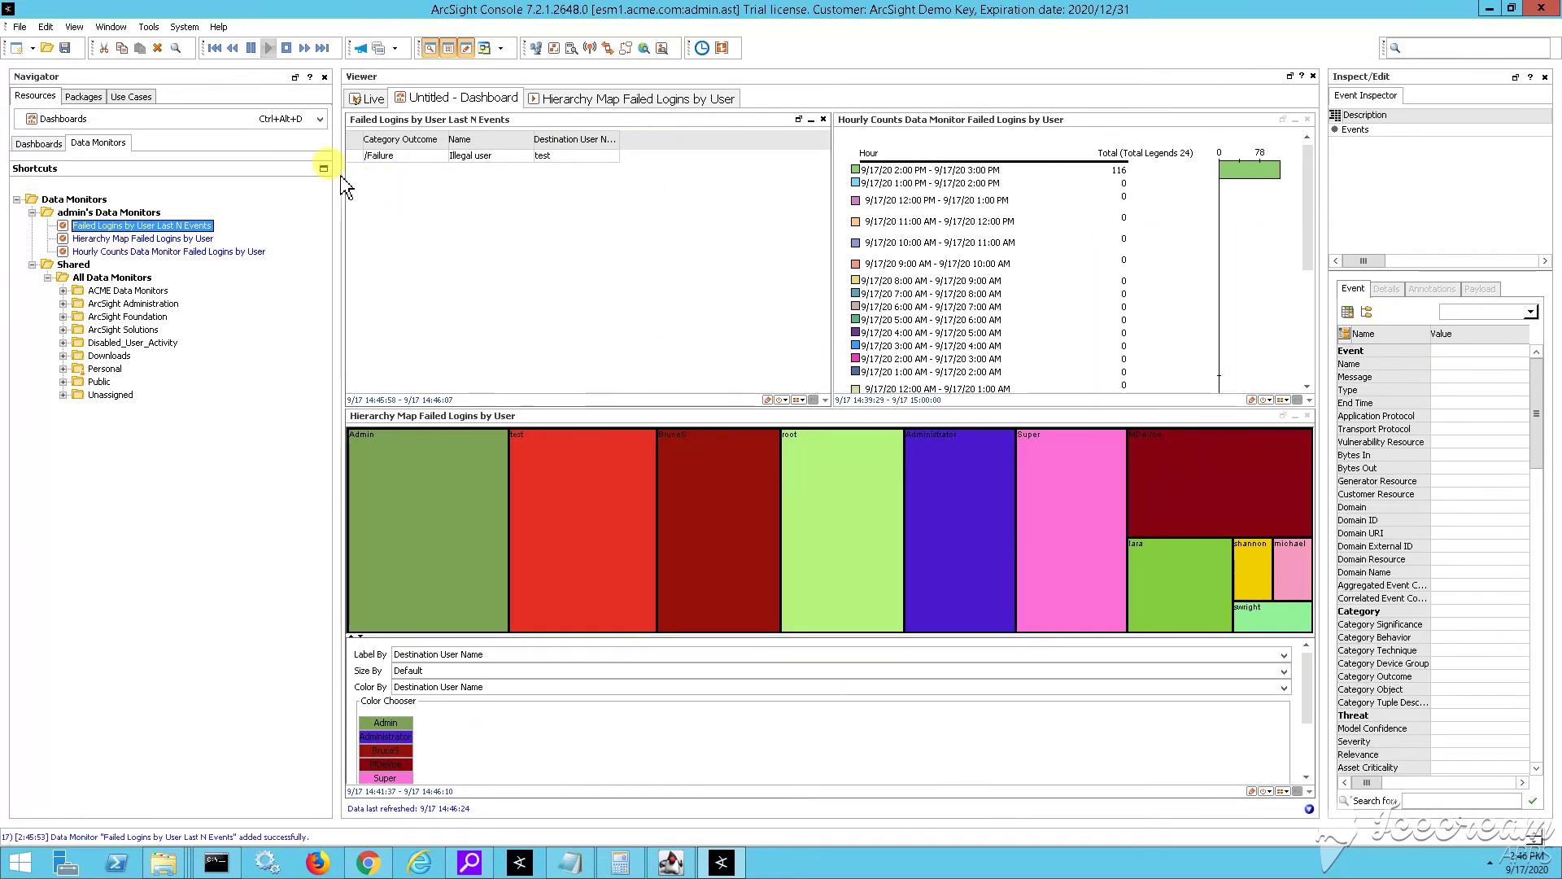
pyautogui.moveTo(305, 173); pyautogui.dragTo(248, 173)
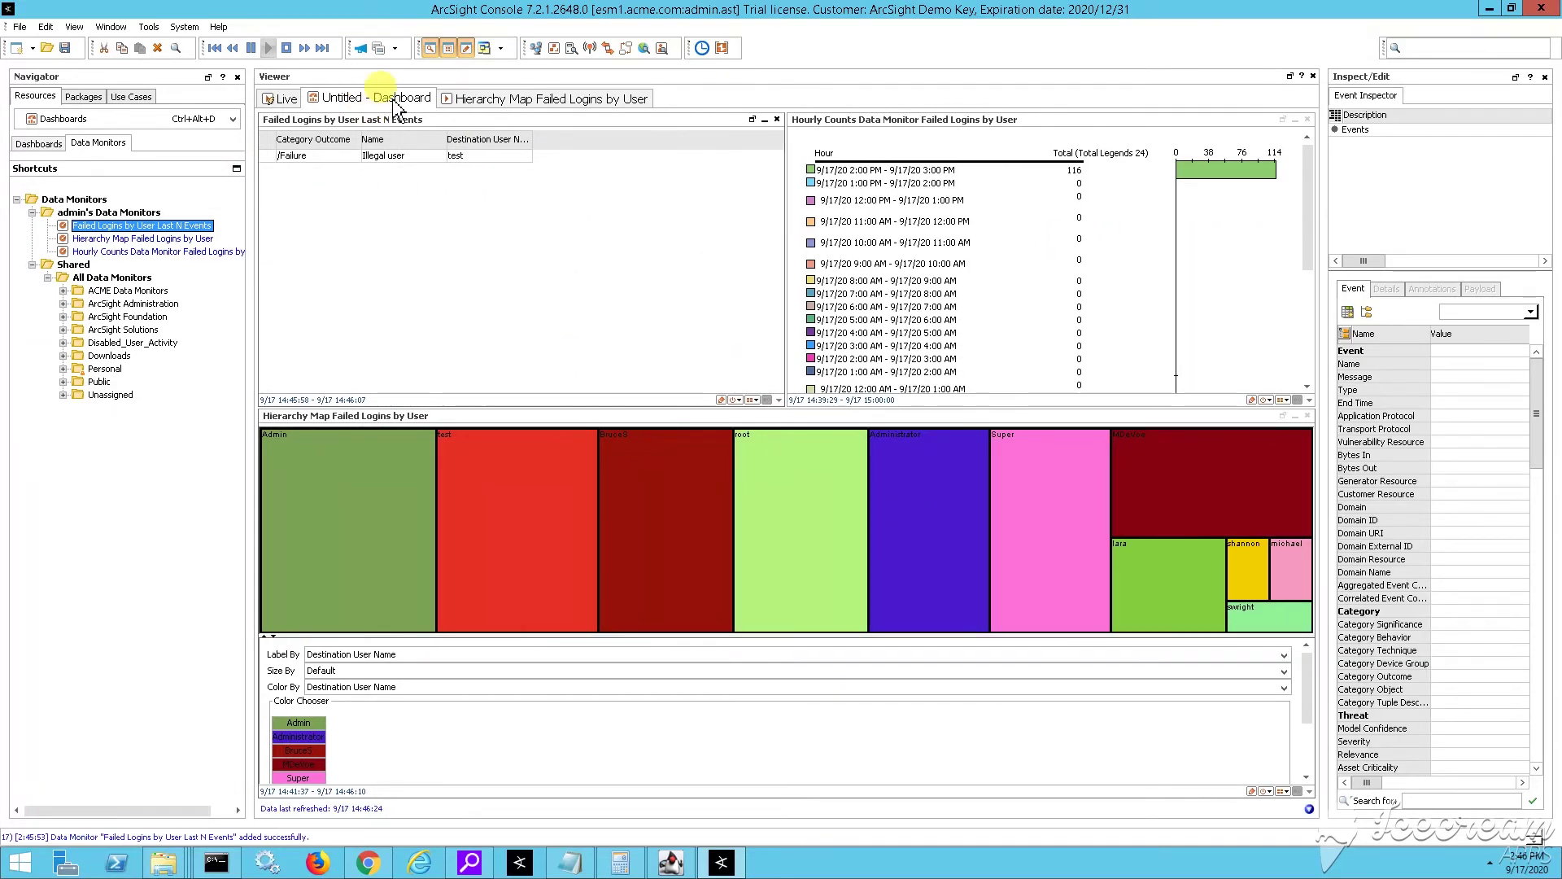
pyautogui.rightClick(529, 104)
pyautogui.click(569, 122)
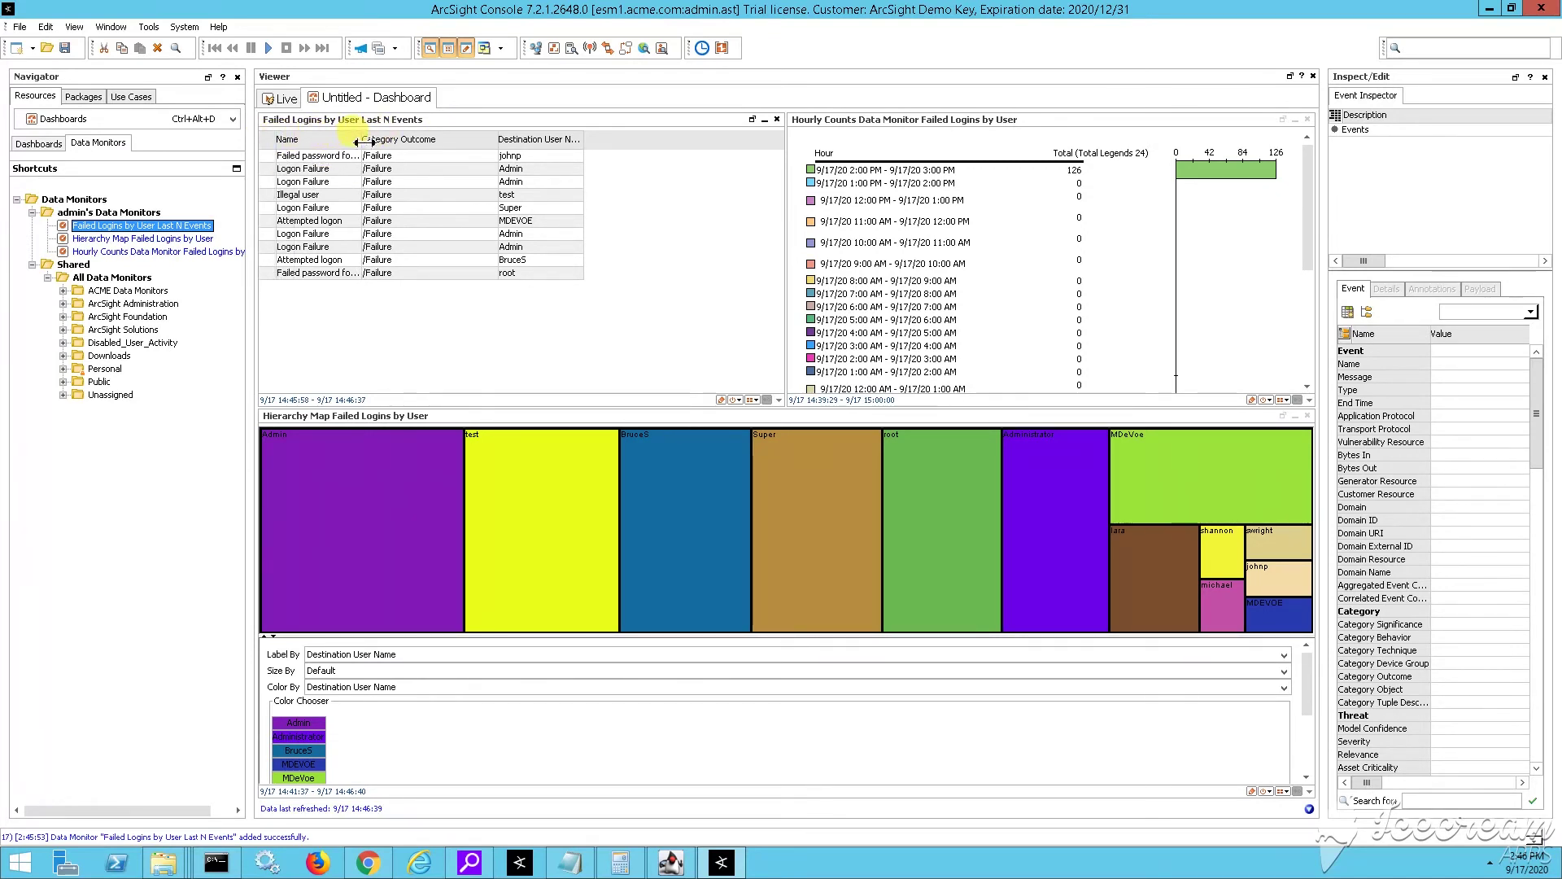
# - Widen the event table's Name and Destination User Name columns
pyautogui.moveTo(363, 141); pyautogui.dragTo(488, 140)
pyautogui.moveTo(696, 142); pyautogui.dragTo(725, 143)
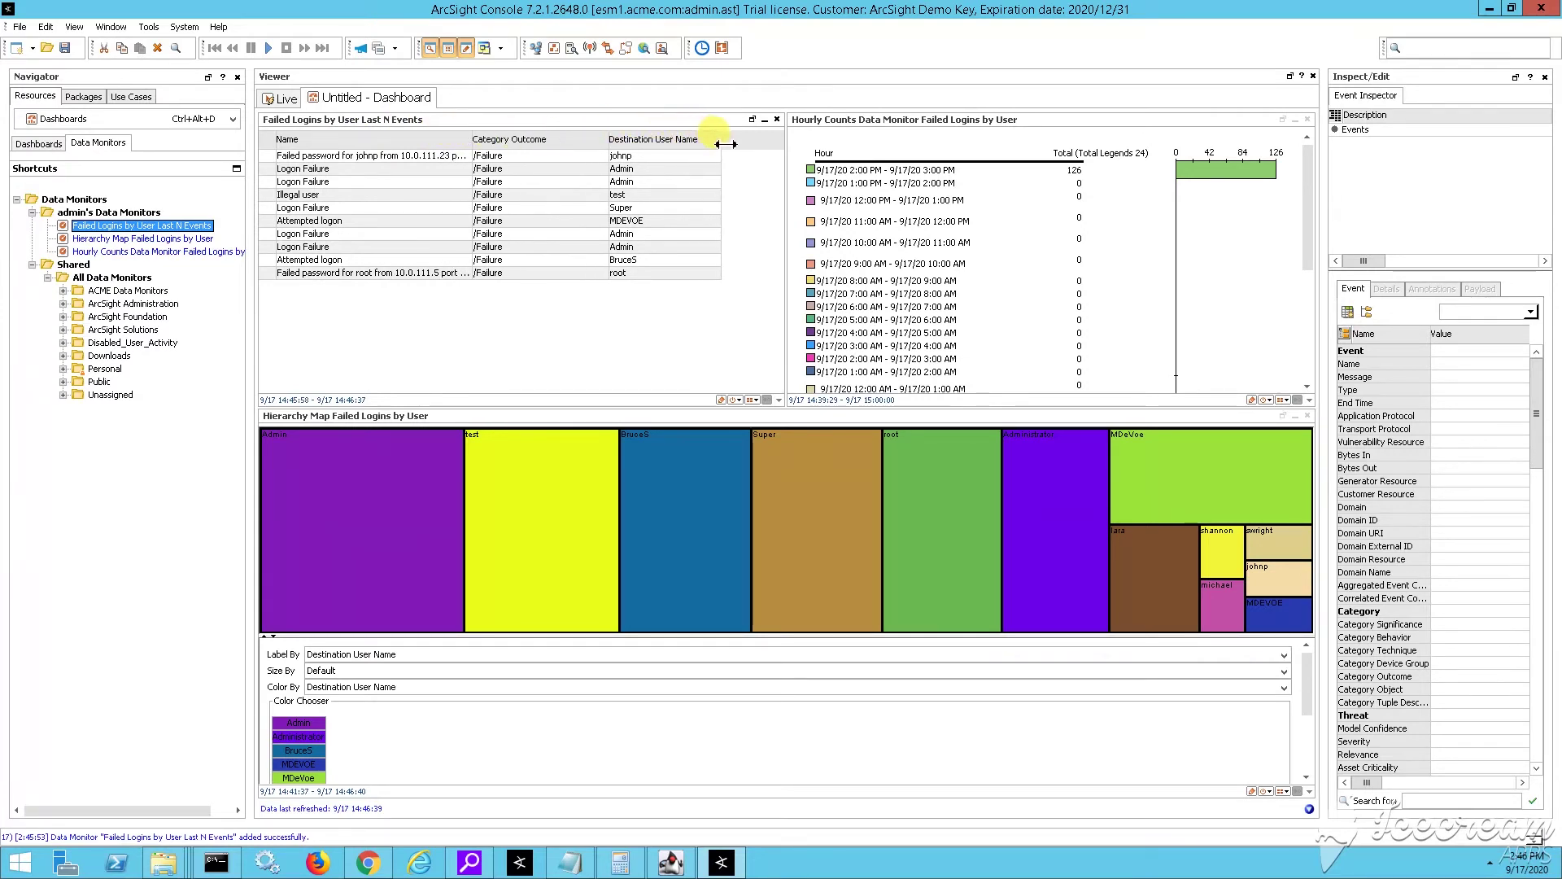
pyautogui.click(728, 480)
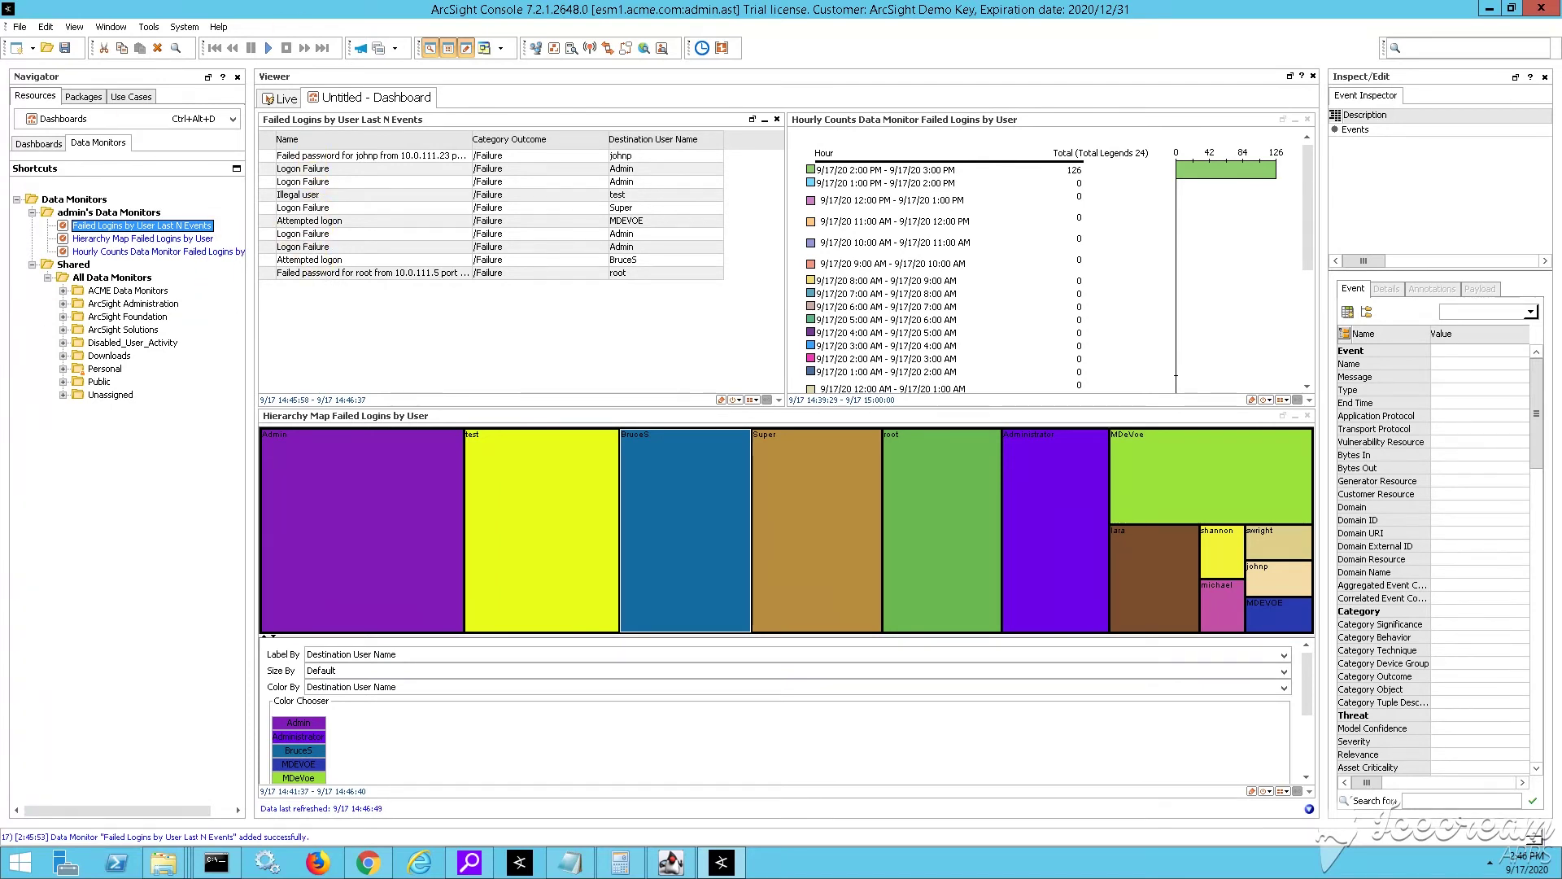
pyautogui.rightClick(93, 212)
# - Create a new Event Graph data monitor named 'Event Graph Failed Logins by User'
pyautogui.click(154, 225)
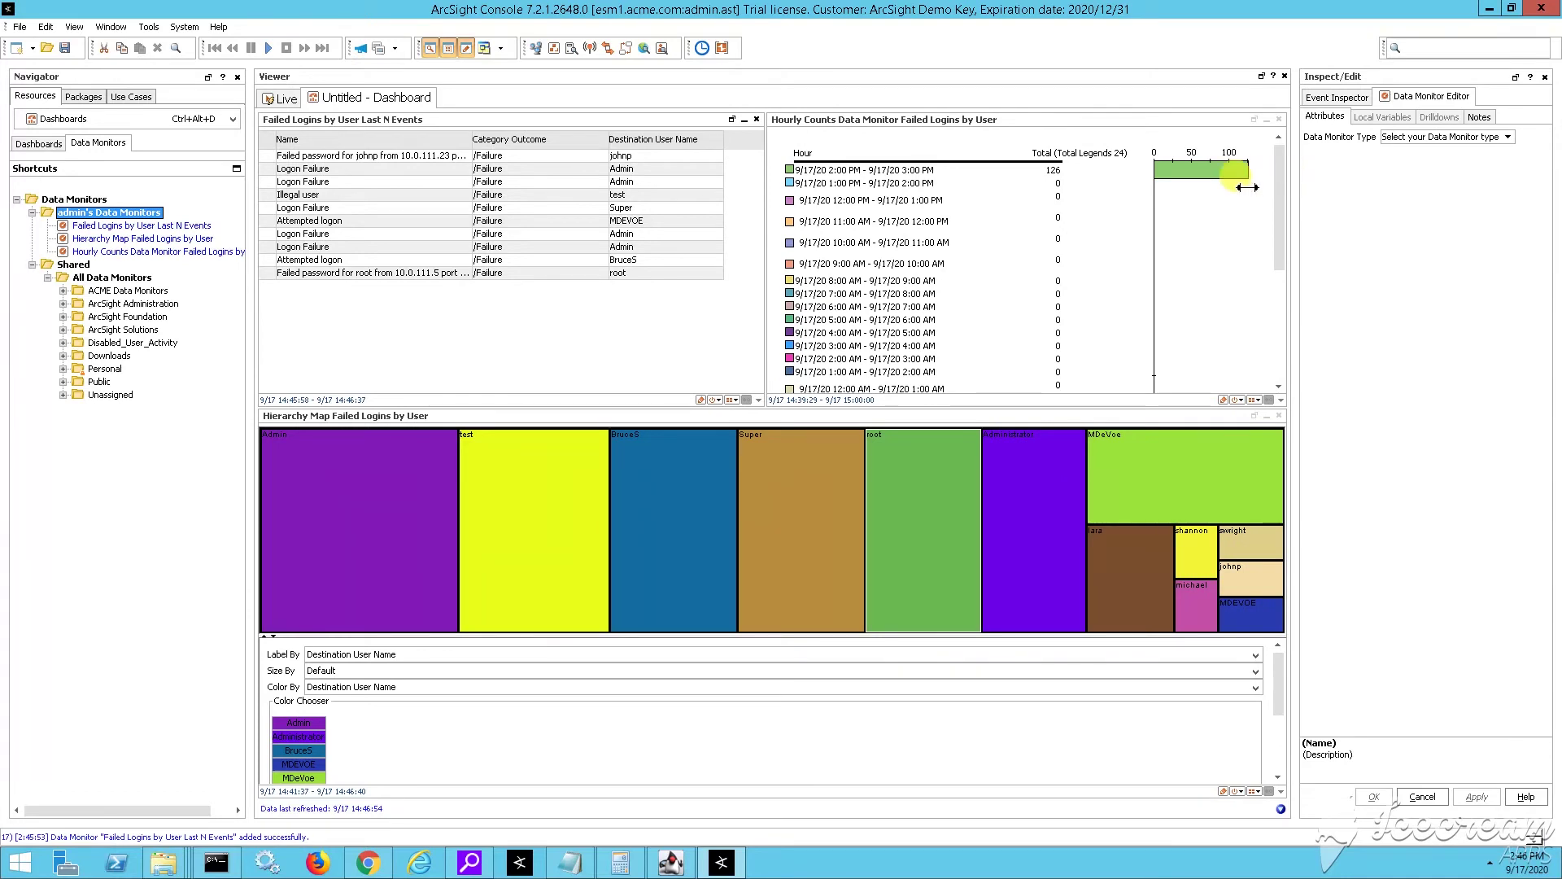
pyautogui.moveTo(1234, 187); pyautogui.dragTo(1224, 187)
pyautogui.click(1367, 137)
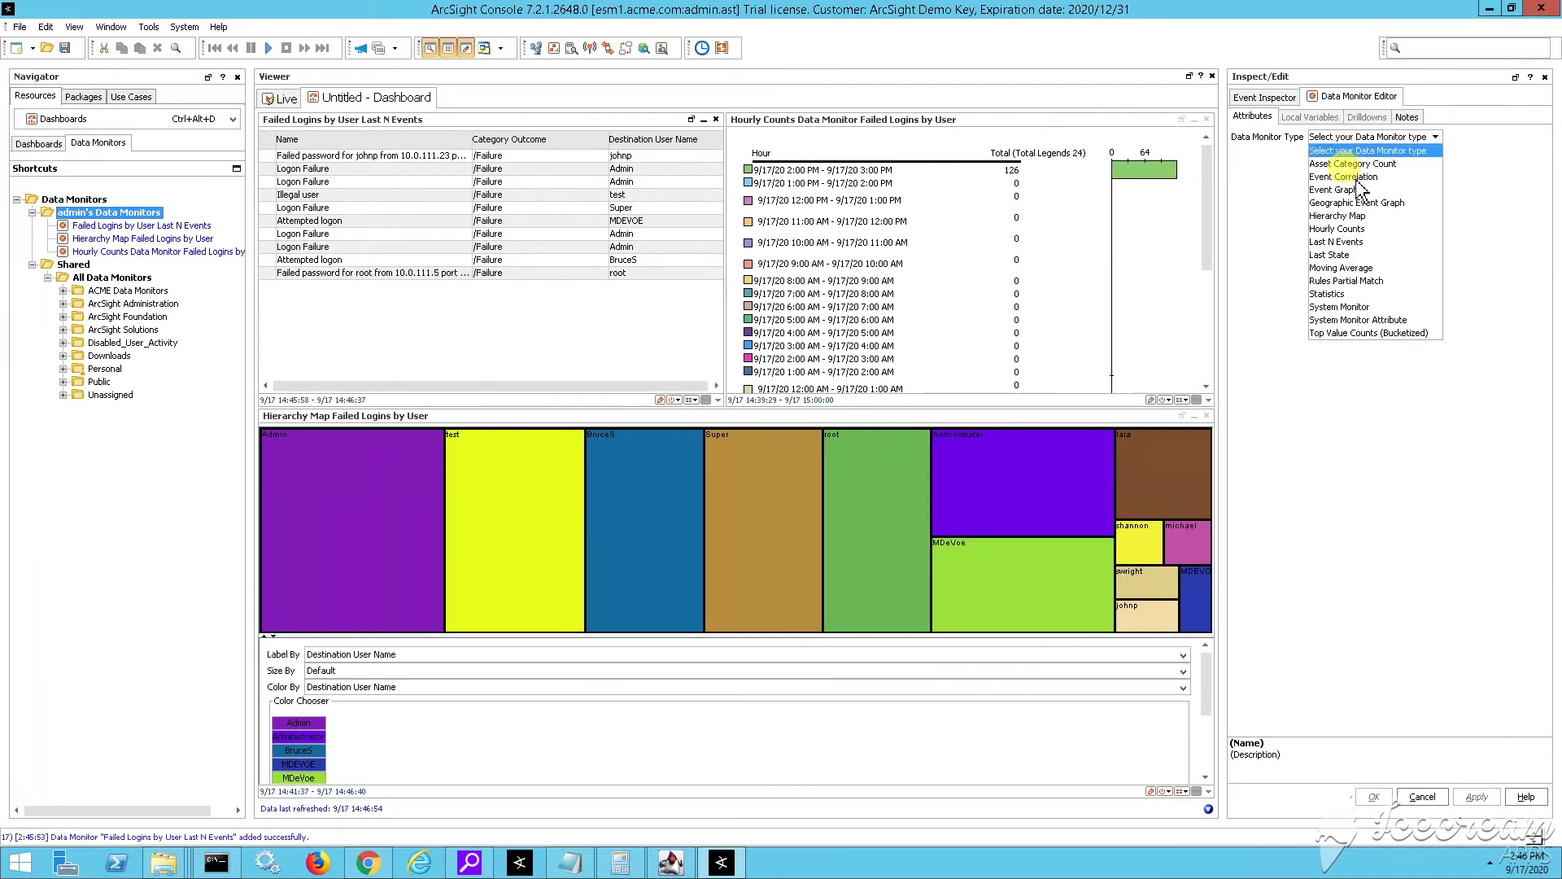
pyautogui.click(1355, 189)
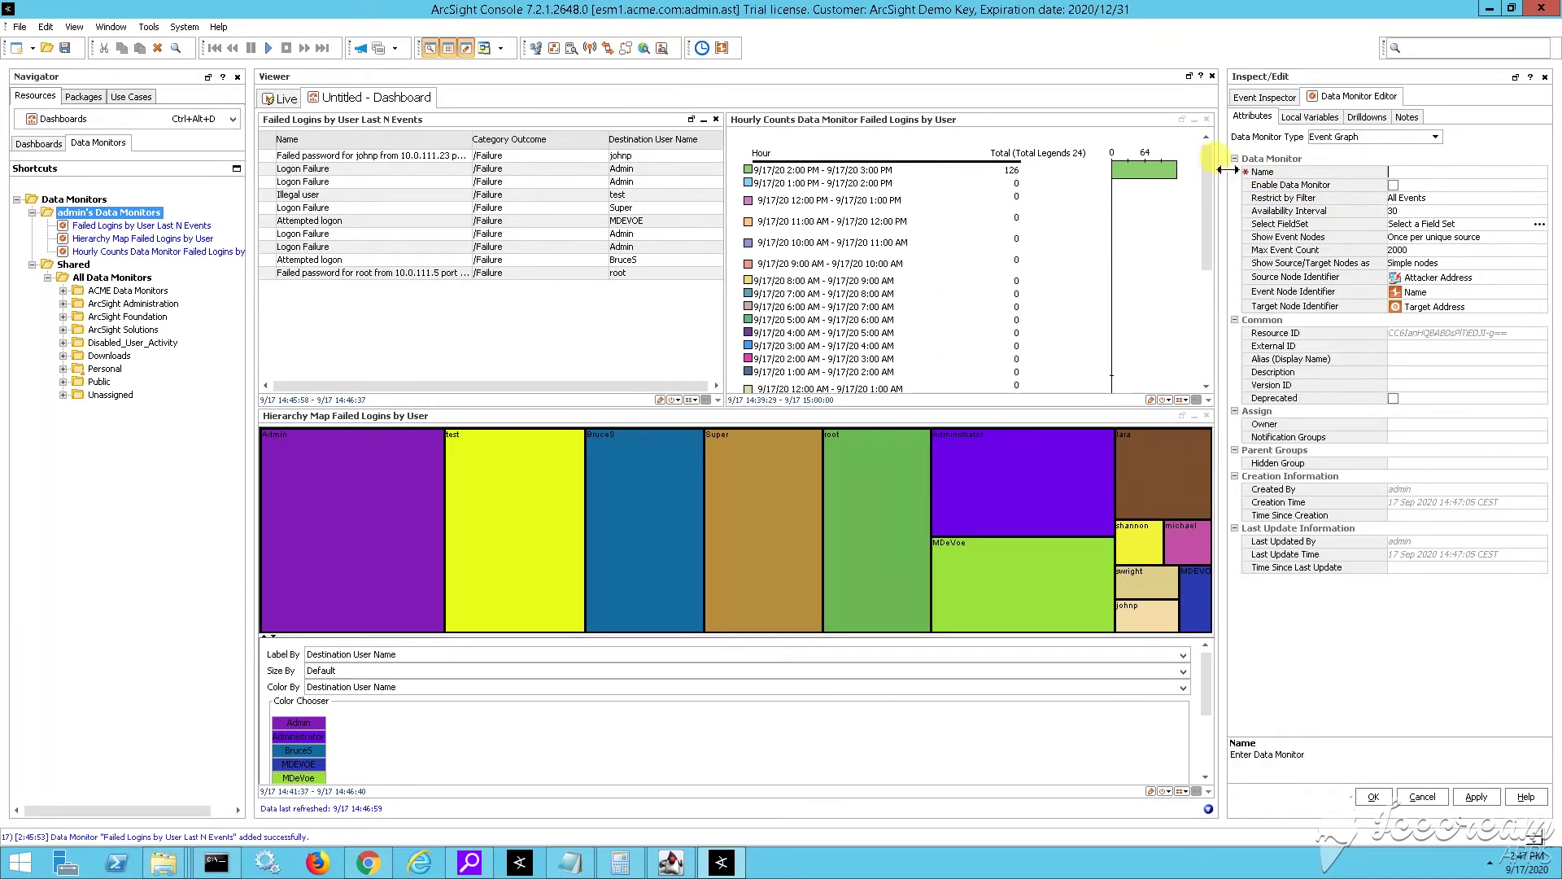
pyautogui.moveTo(1224, 170); pyautogui.dragTo(1115, 170)
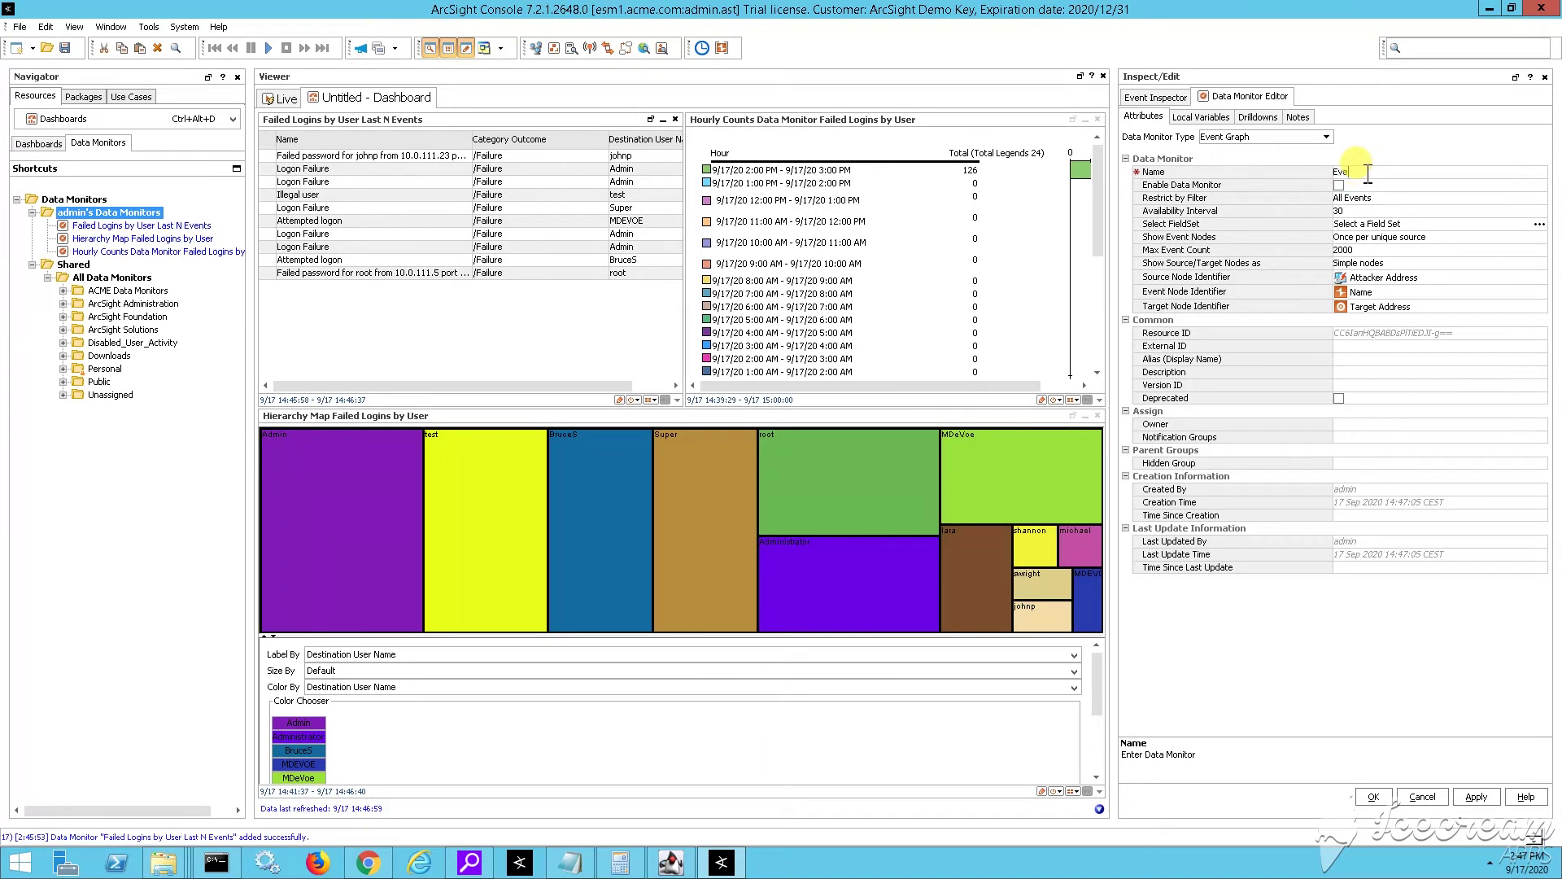
pyautogui.click(1369, 172)
pyautogui.write('Event Graph')
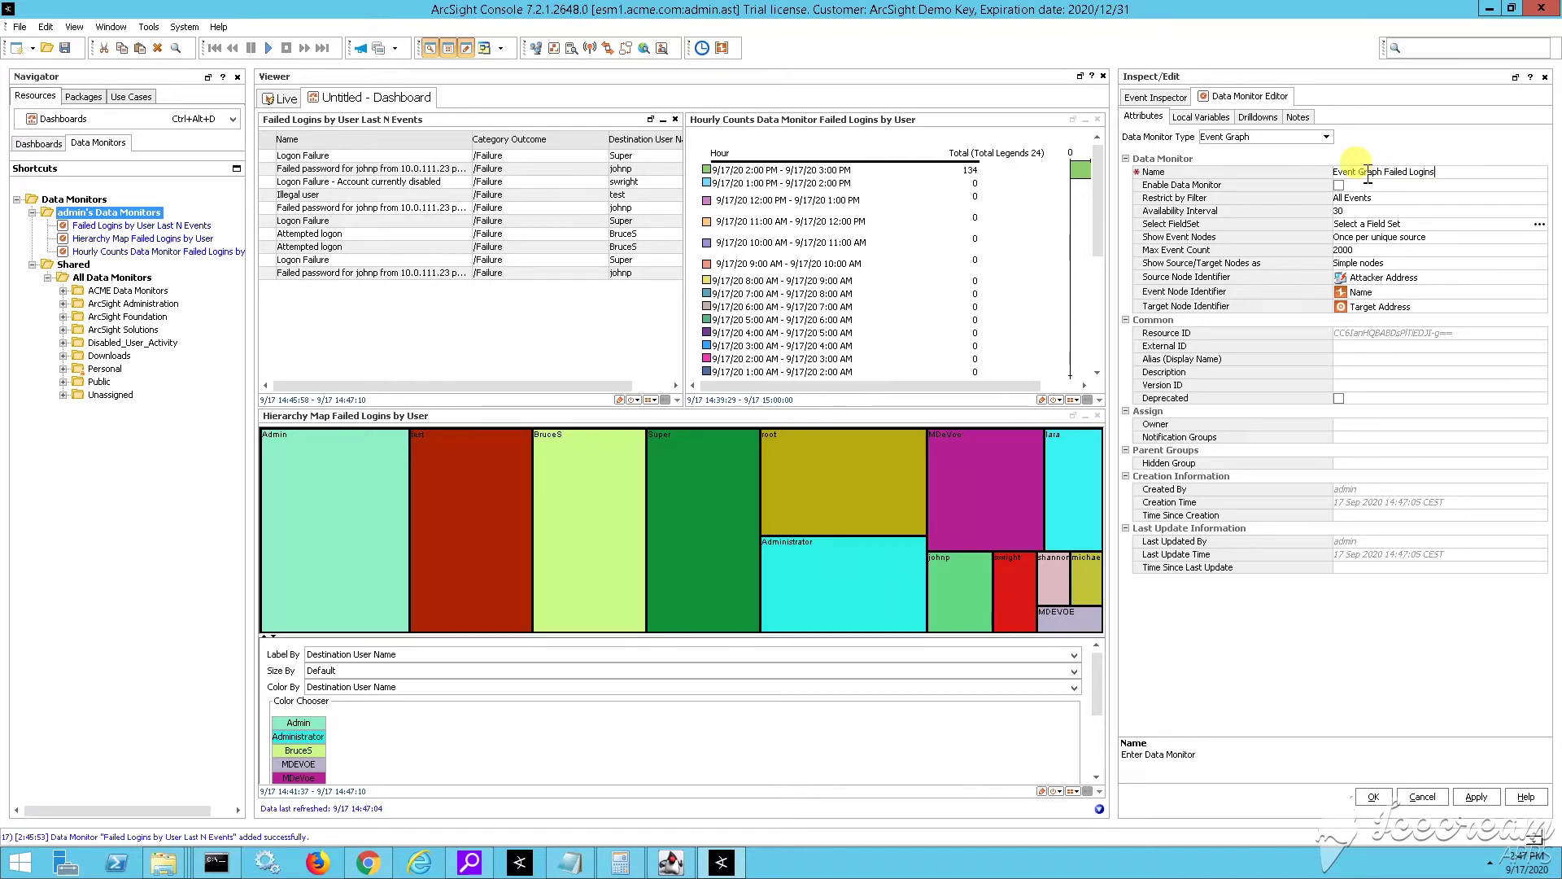
pyautogui.write('Failed Logins by User')
pyautogui.press('Return')
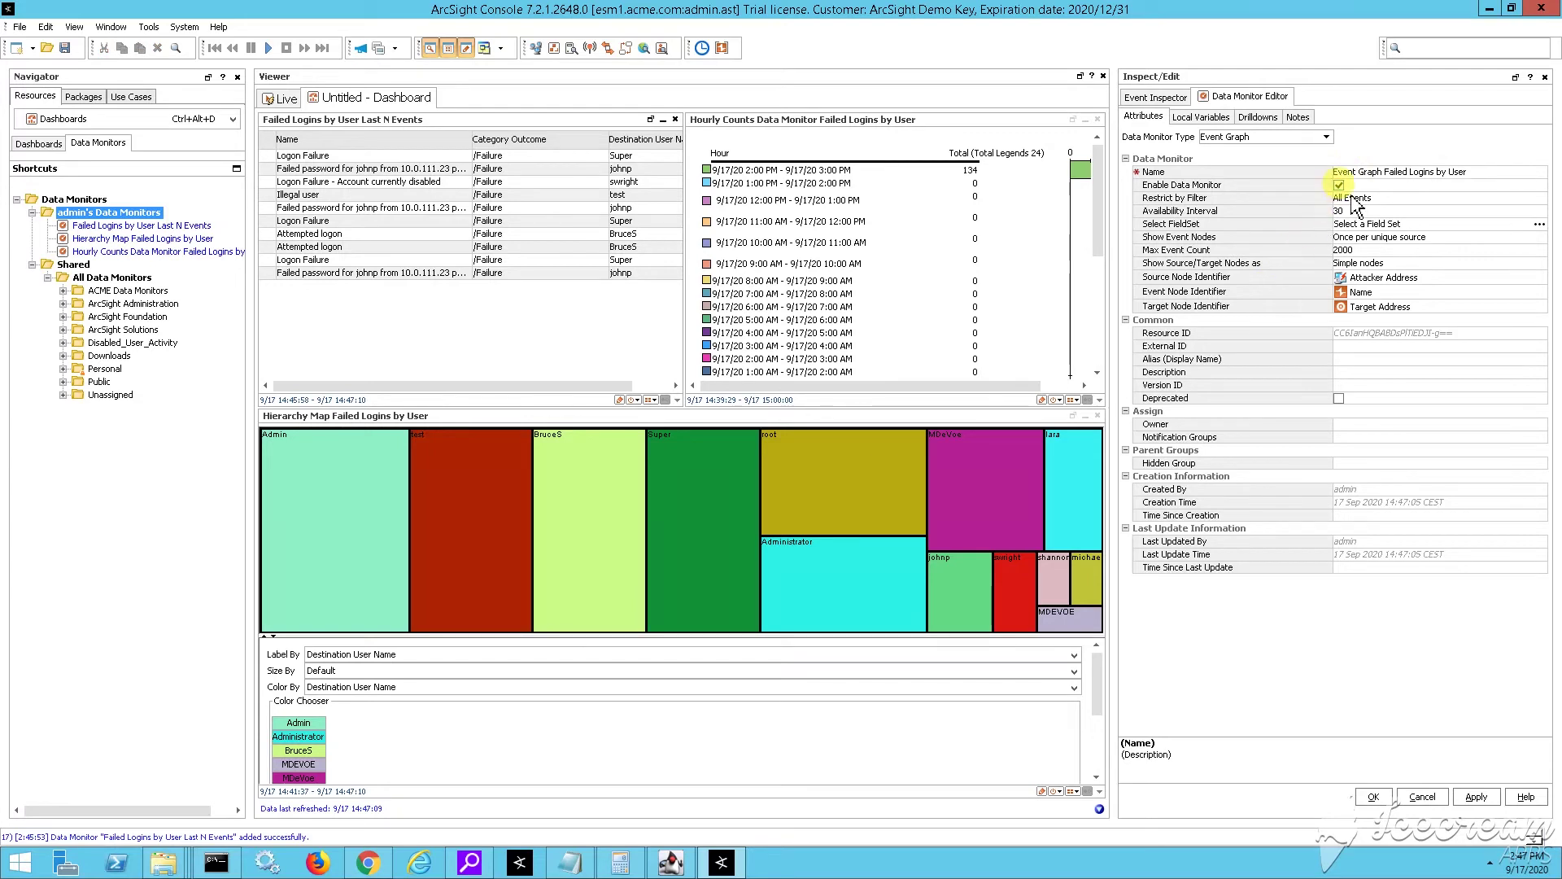
# - Restrict the monitor's events with the Failed Logins by User filter
pyautogui.click(1352, 203)
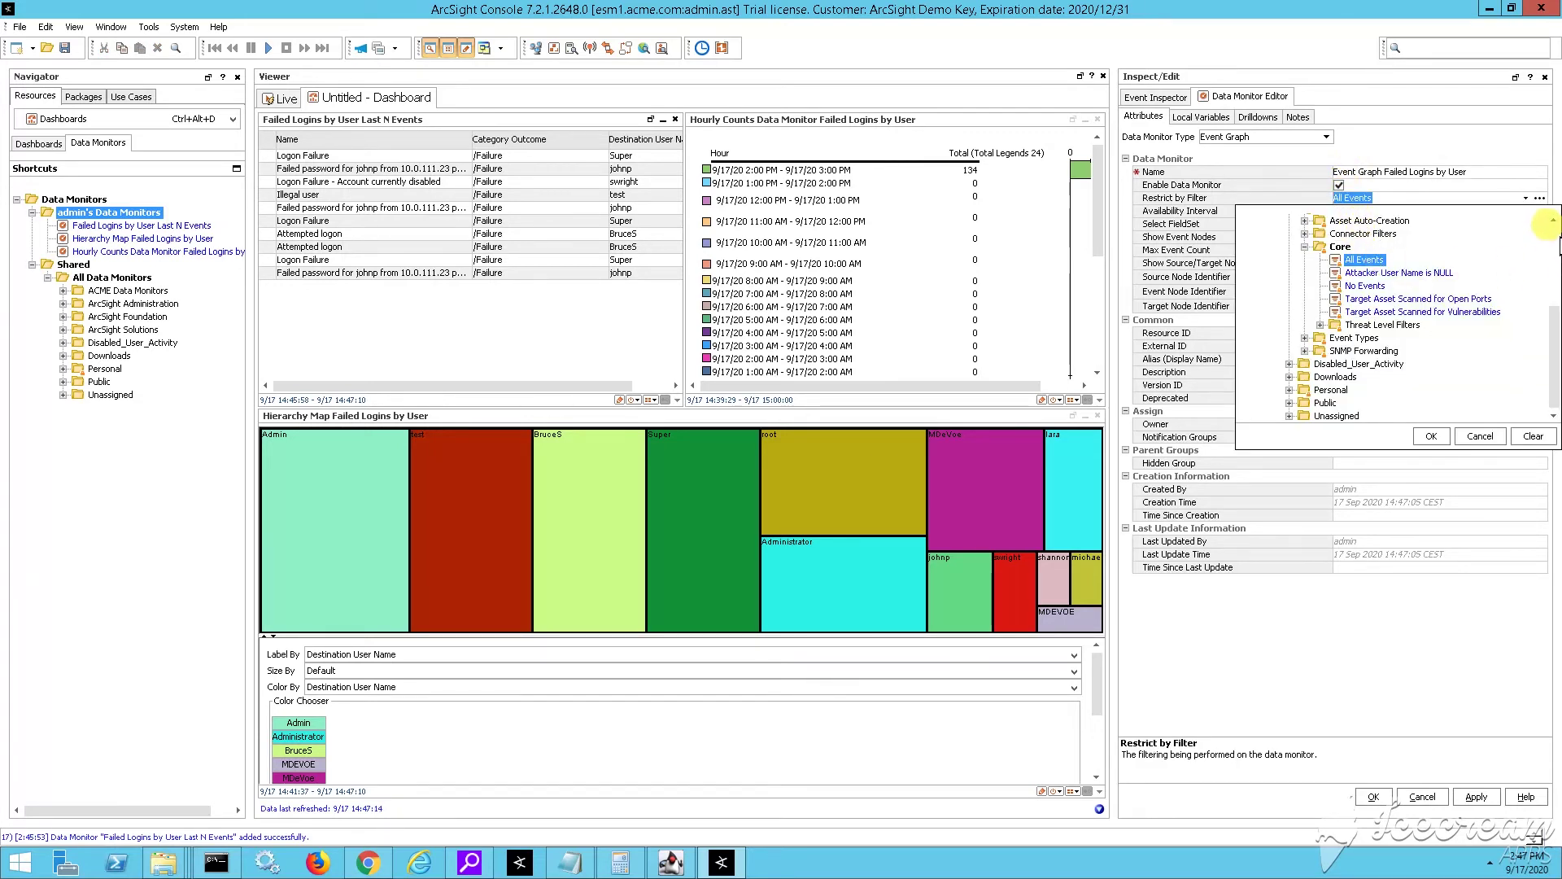
pyautogui.click(1328, 246)
pyautogui.click(1432, 436)
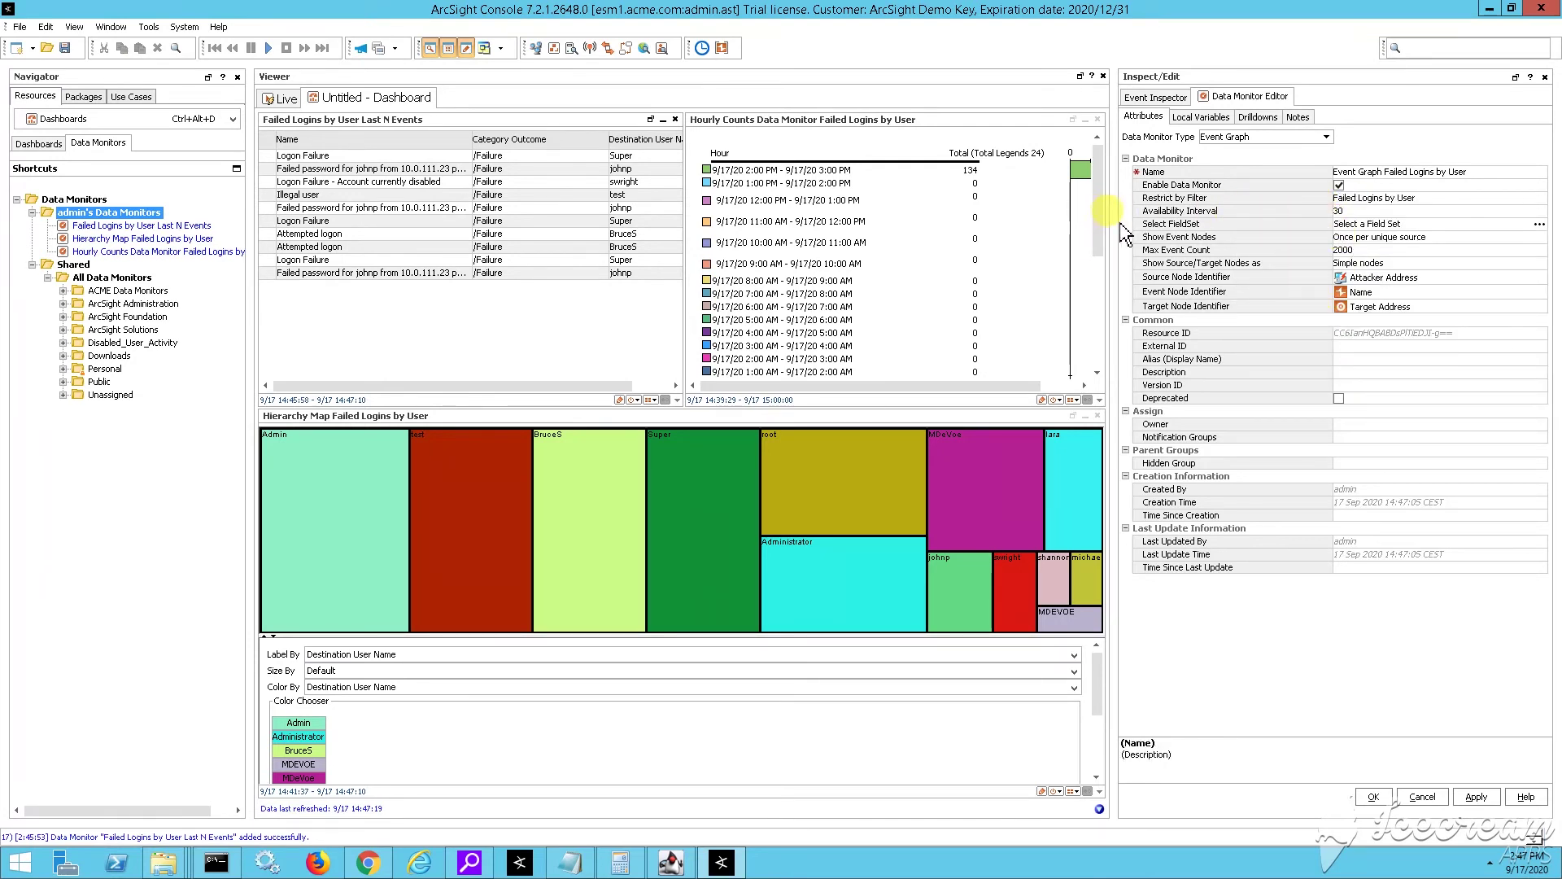
pyautogui.moveTo(1087, 225); pyautogui.dragTo(1046, 225)
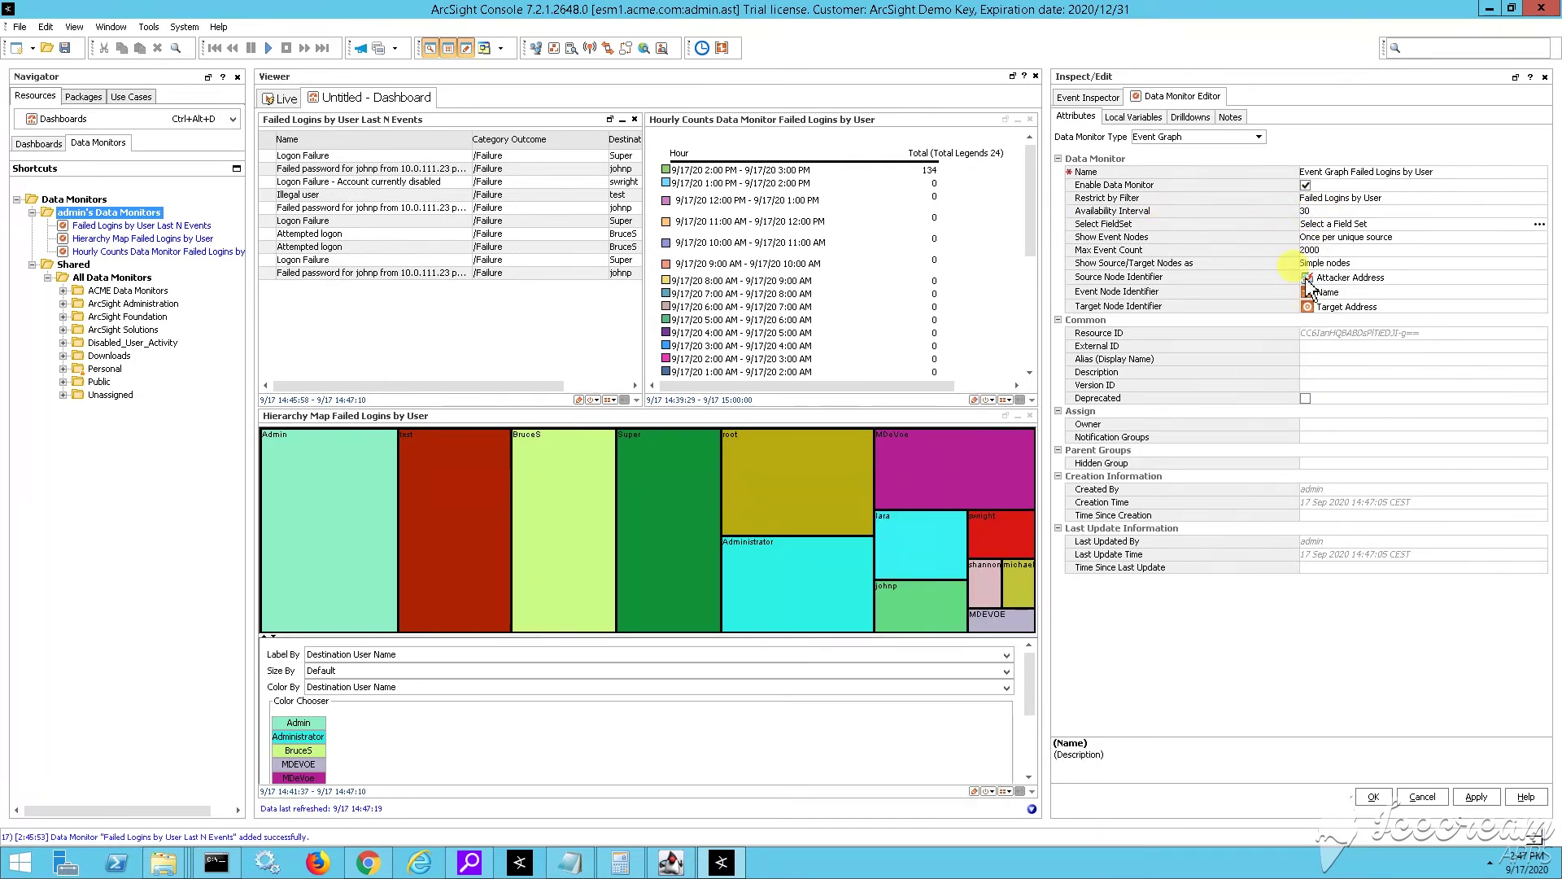
# - Replace Attacker Address with Destination User Name as the source node field
pyautogui.click(1349, 281)
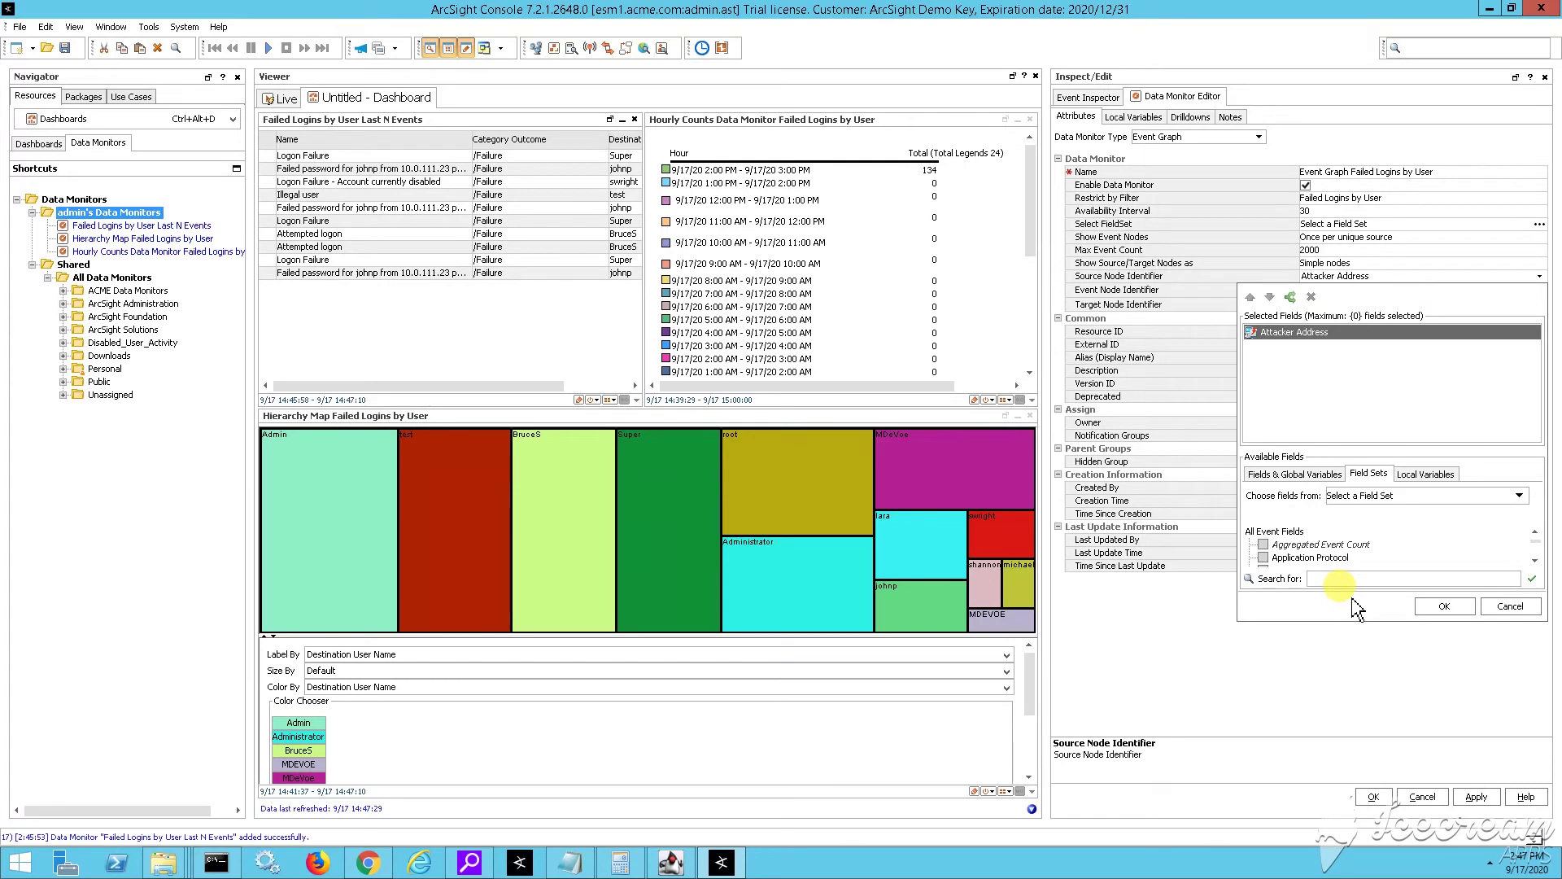
pyautogui.write('Destinat')
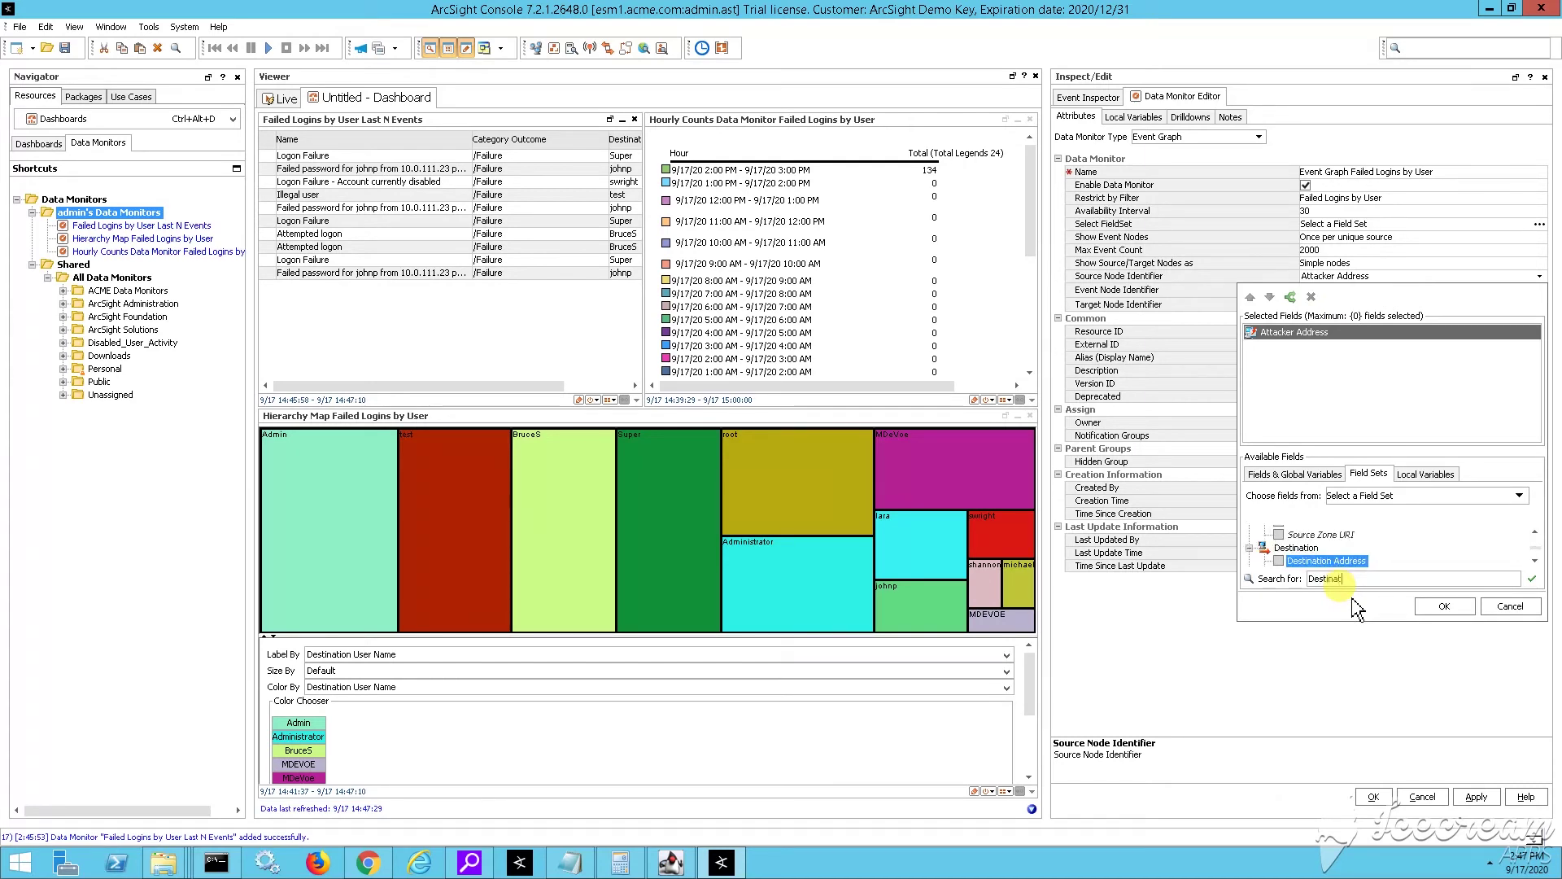
pyautogui.write('ion User nam')
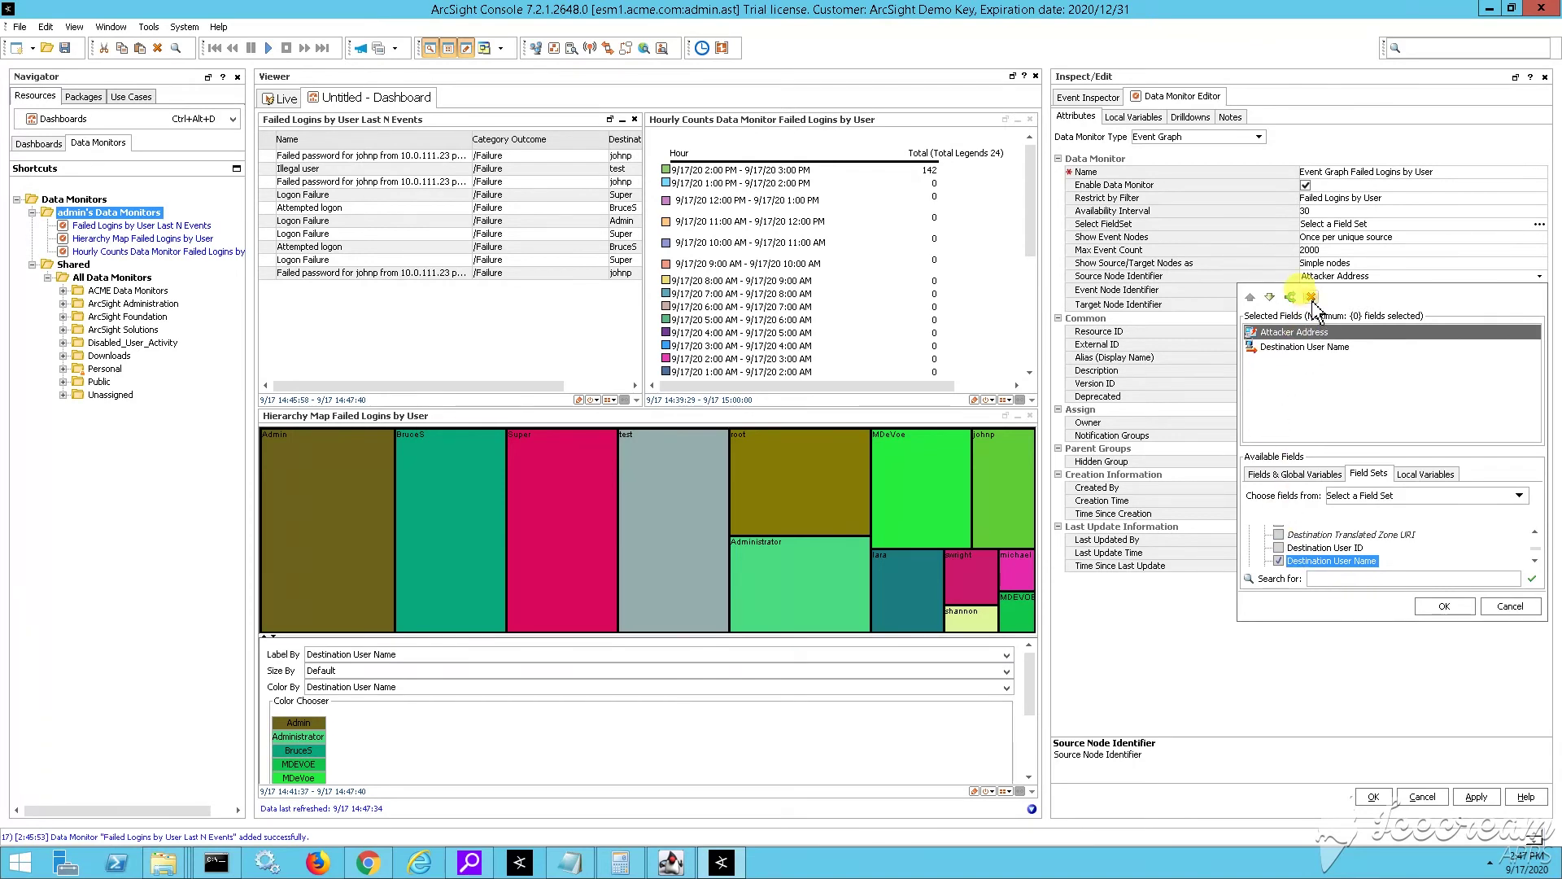
pyautogui.click(1311, 296)
pyautogui.click(1444, 606)
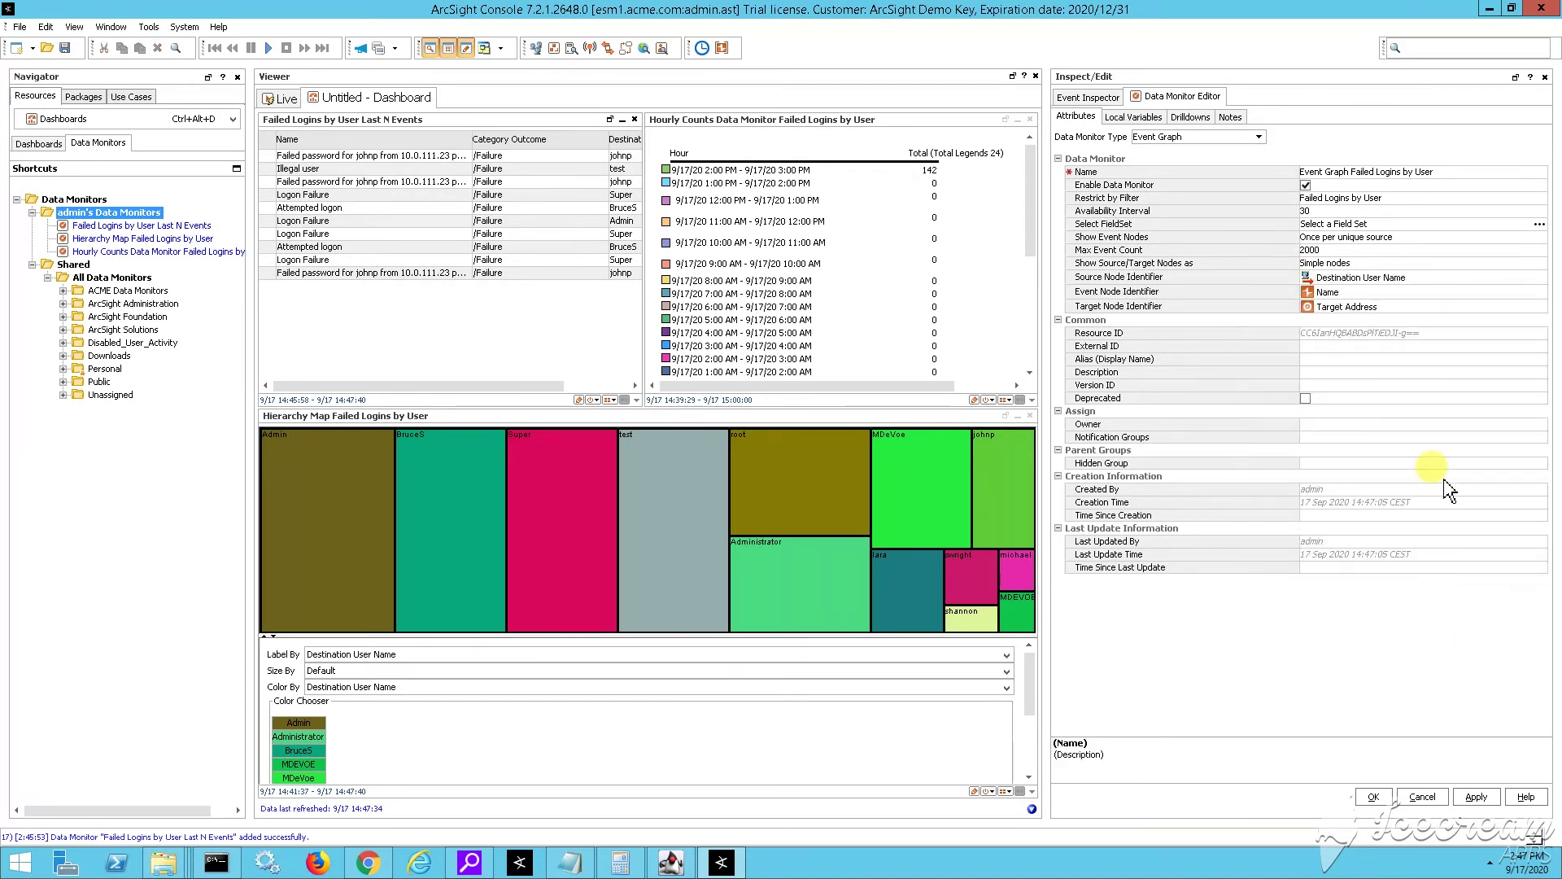
# - Set Max Event Count to 500 and save the event graph monitor
pyautogui.click(1335, 253)
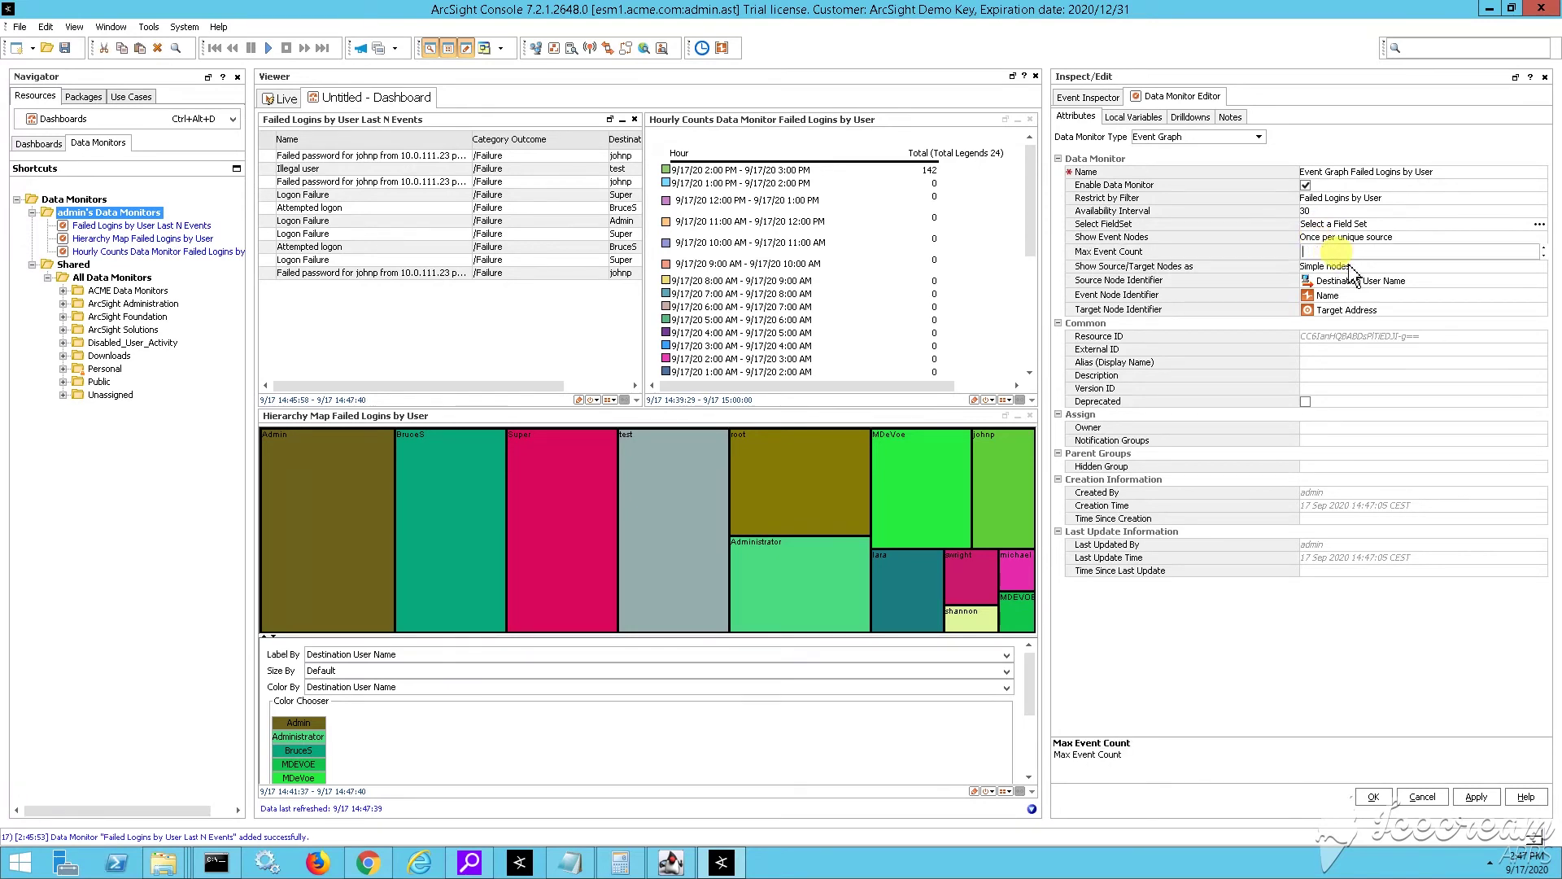
pyautogui.write('500')
pyautogui.press('Return')
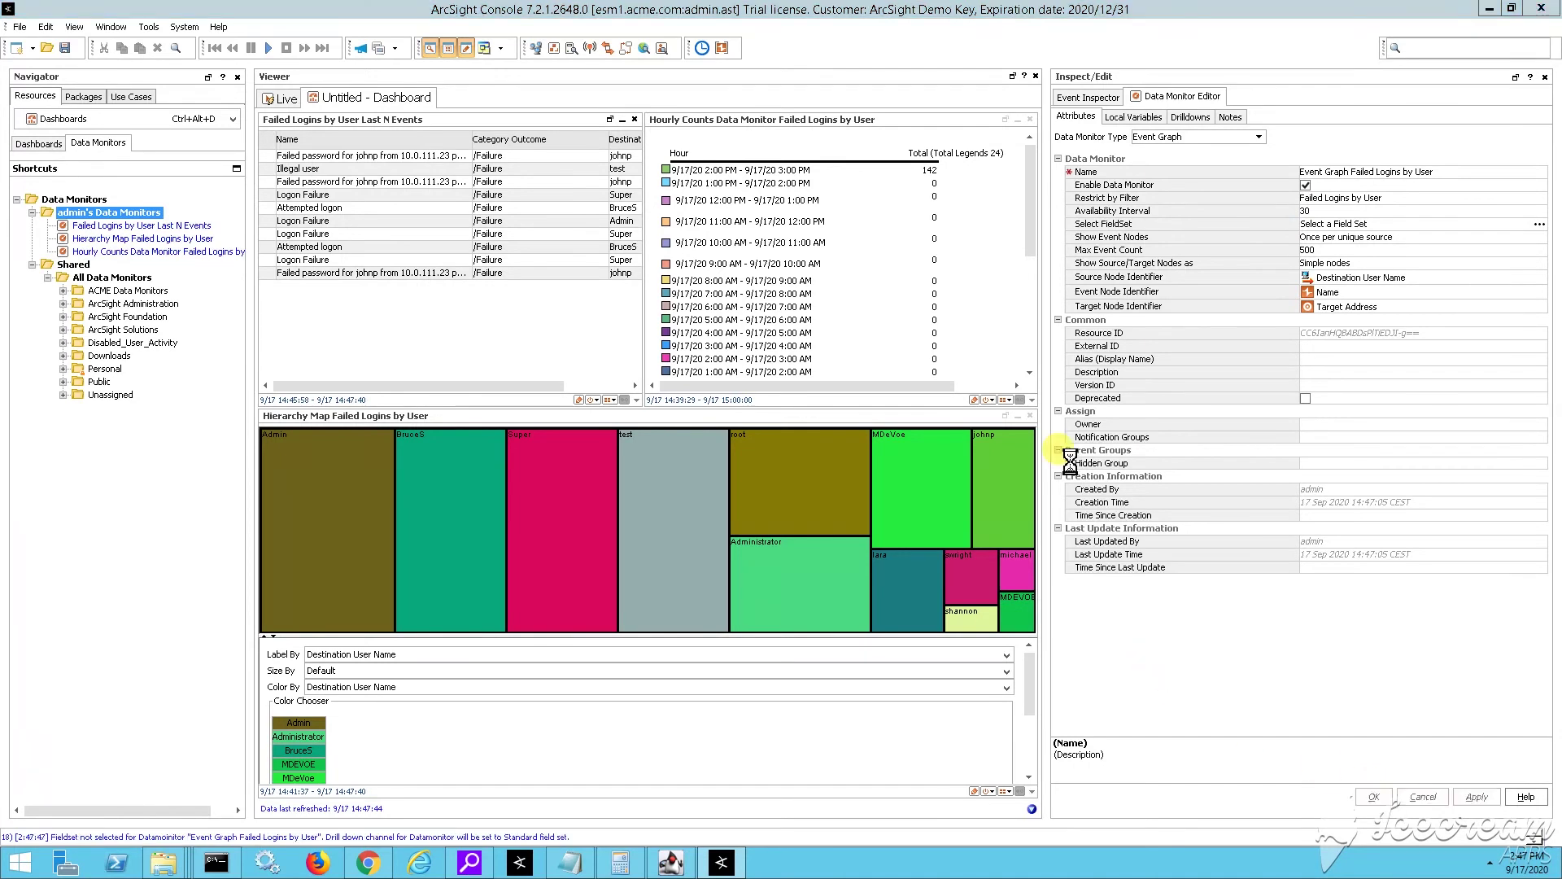
pyautogui.click(1374, 797)
pyautogui.moveTo(1052, 163); pyautogui.dragTo(1472, 158)
# - Add the Event Graph Failed Logins by User monitor to the dashboard, docked at the lower left
pyautogui.click(139, 226)
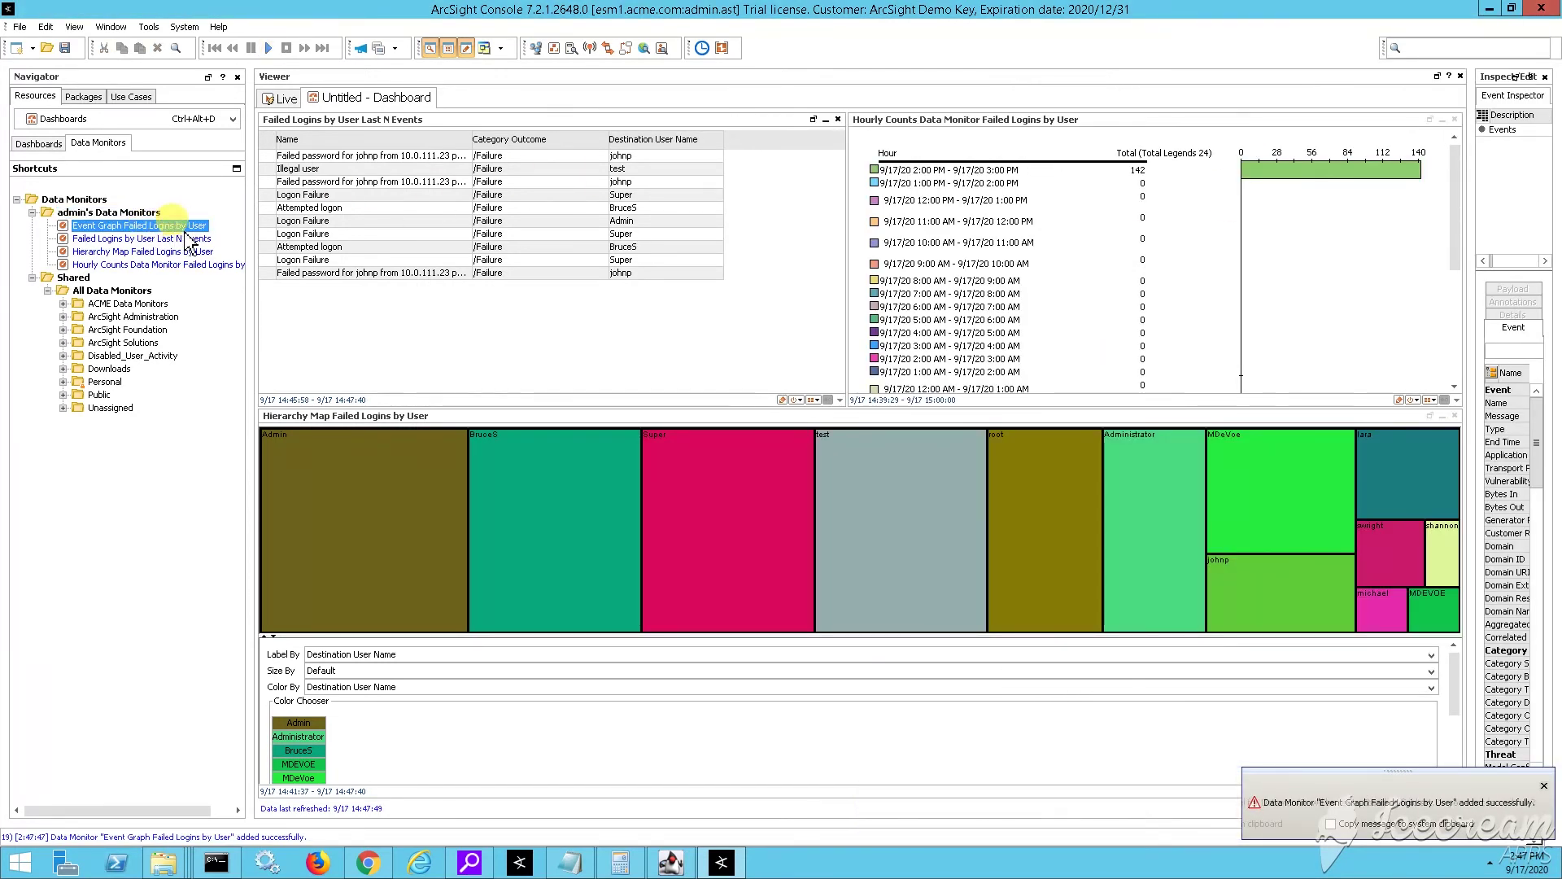
pyautogui.rightClick(144, 225)
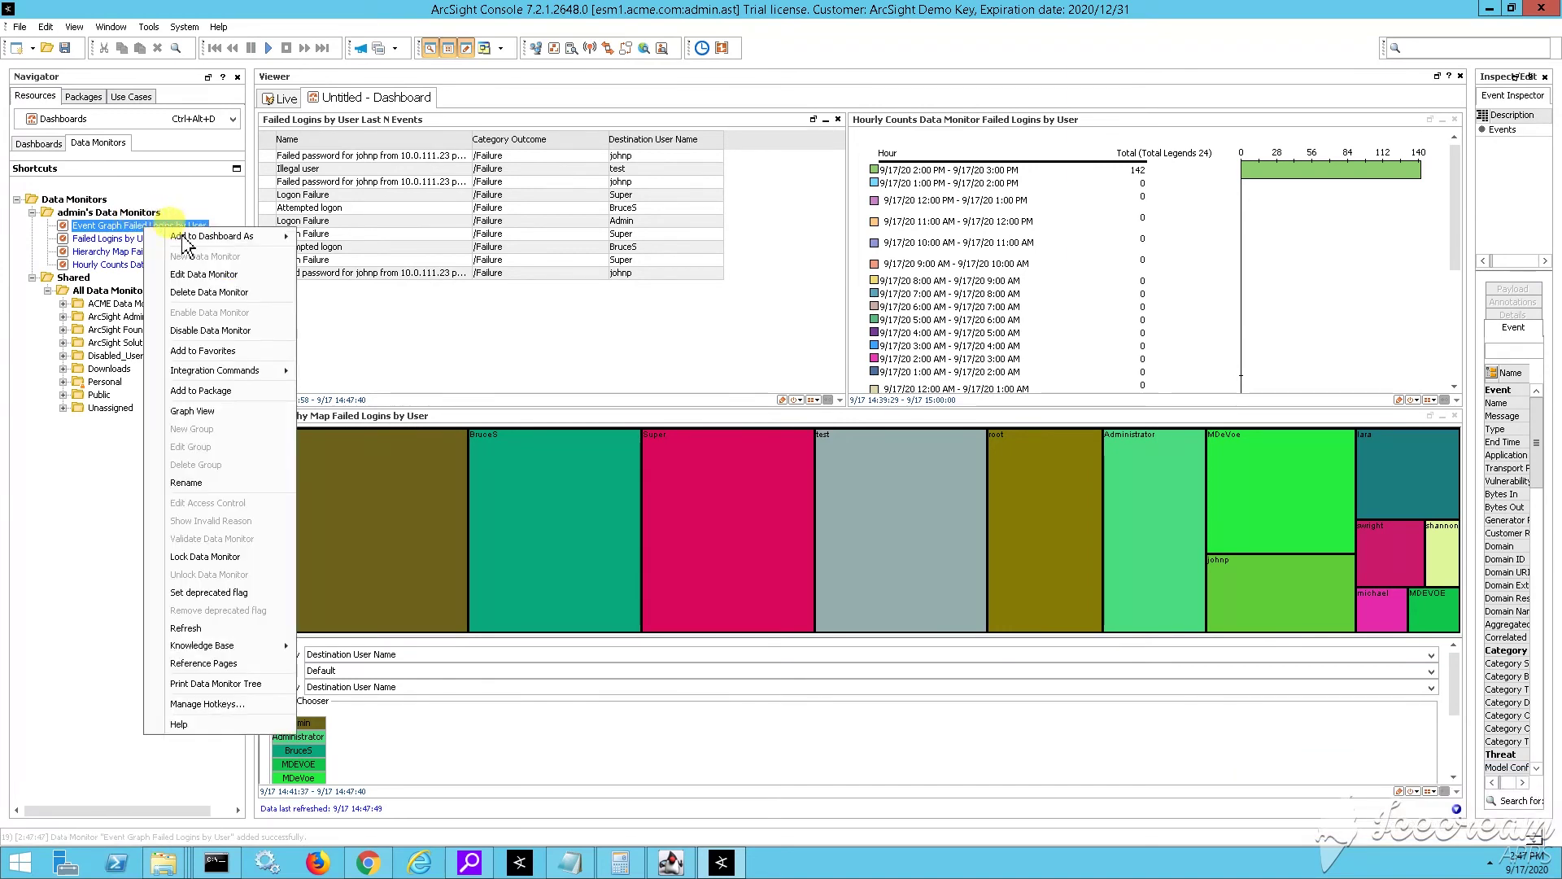
pyautogui.click(559, 610)
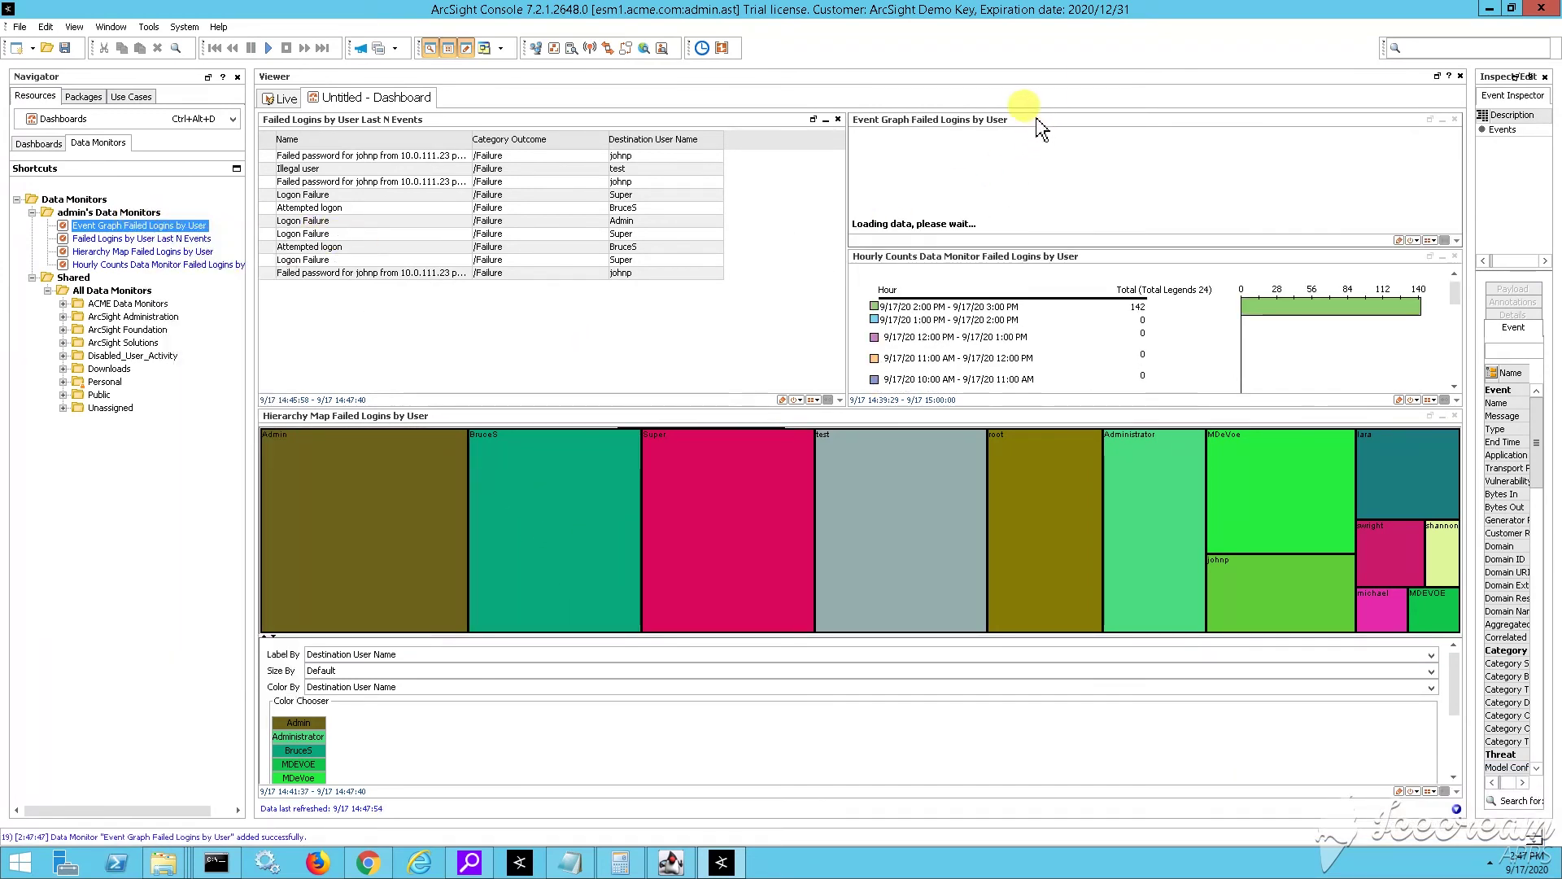
pyautogui.moveTo(838, 501); pyautogui.dragTo(607, 579)
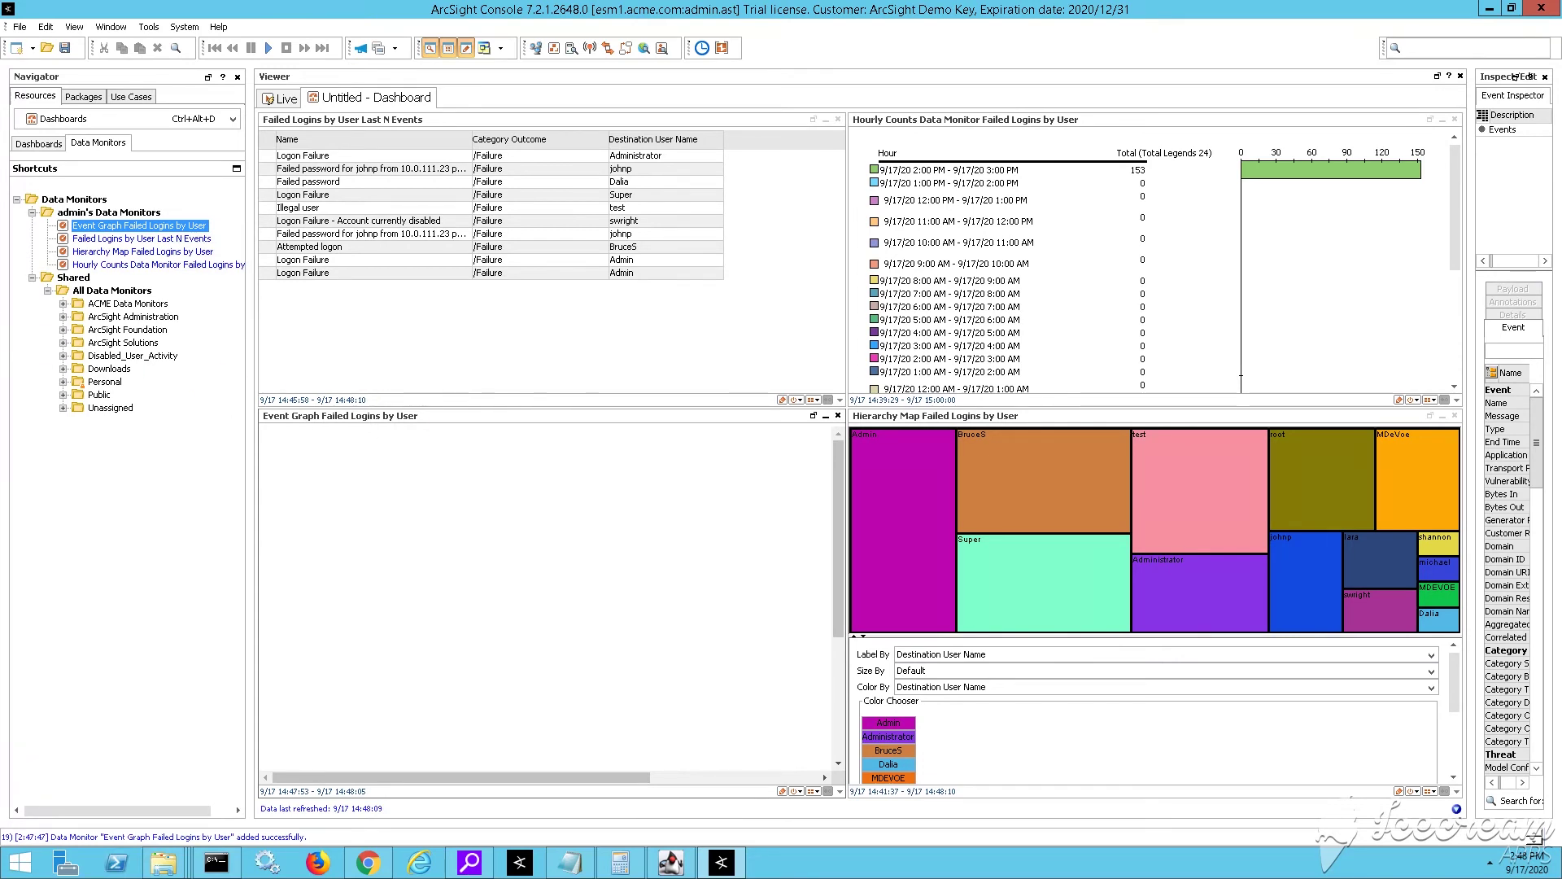
pyautogui.scroll(-3, 708, 562)
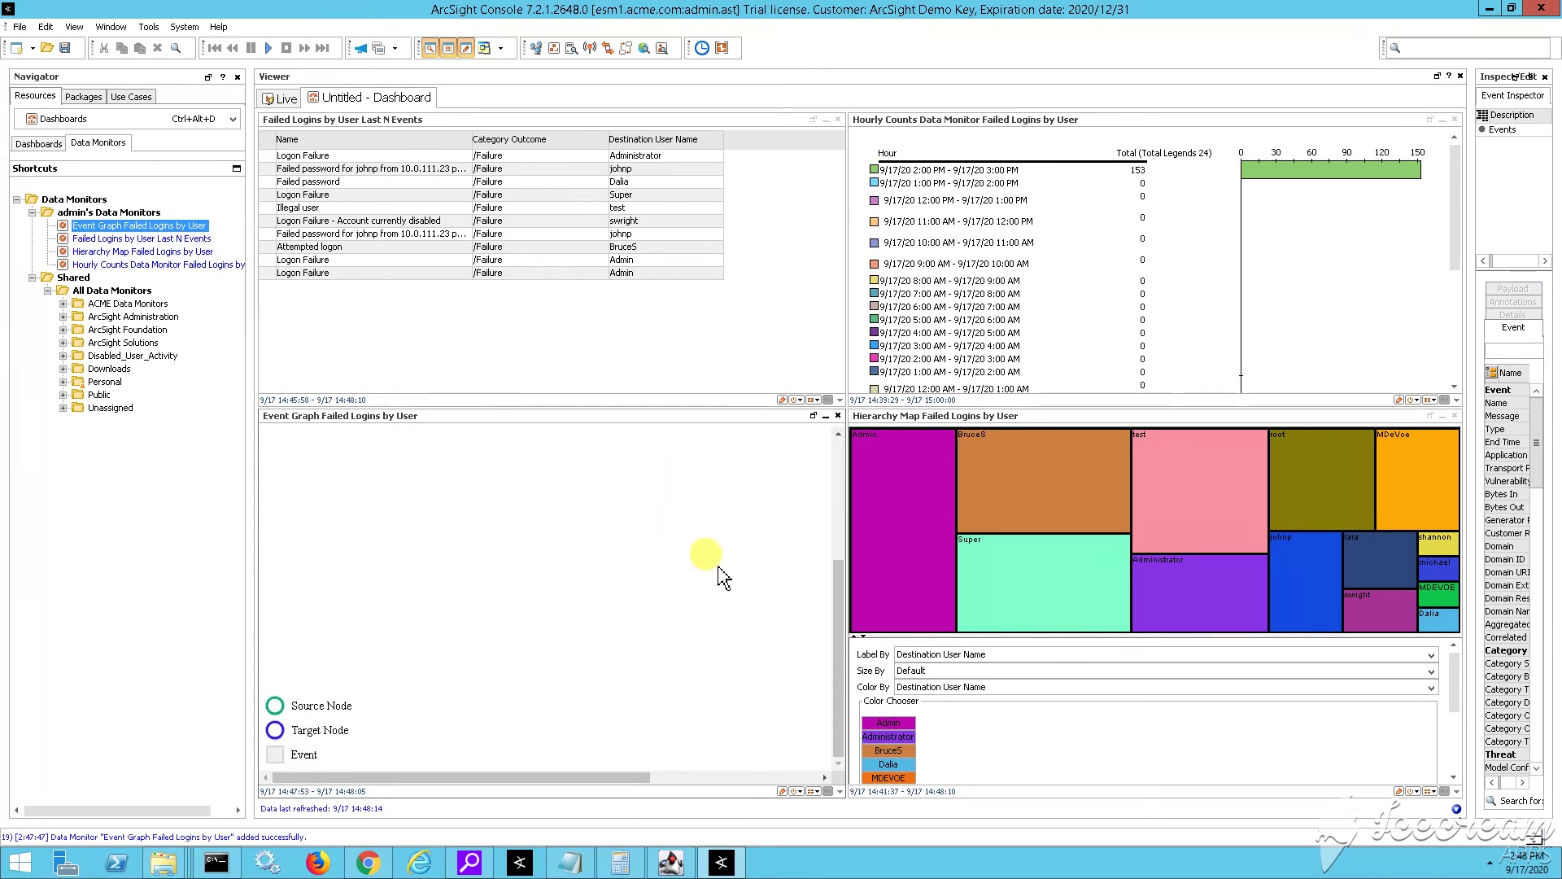
pyautogui.scroll(3, 730, 555)
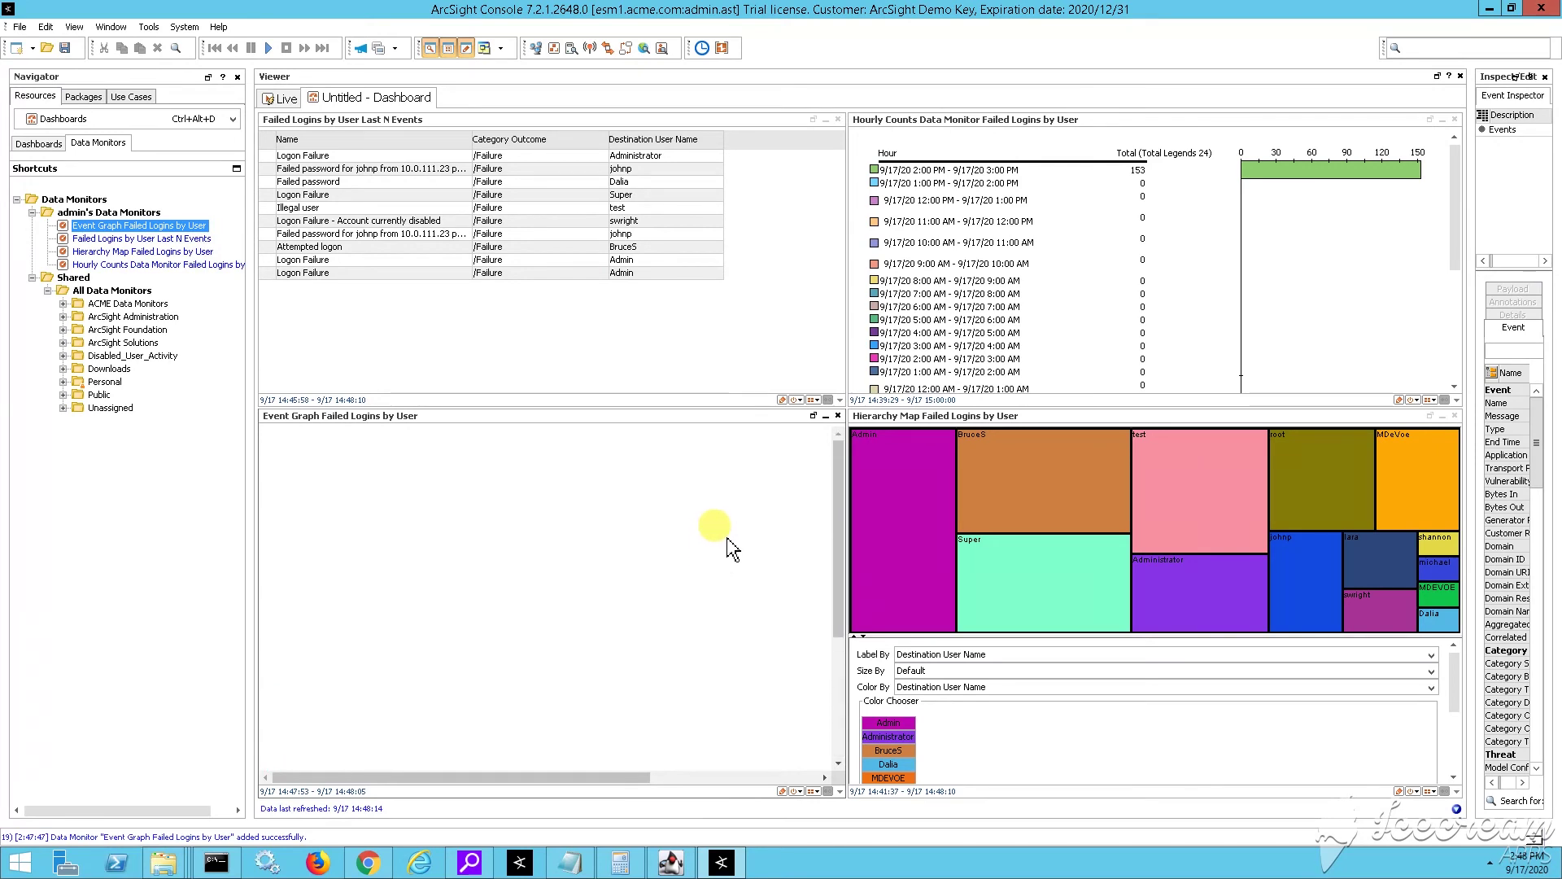
pyautogui.click(884, 491)
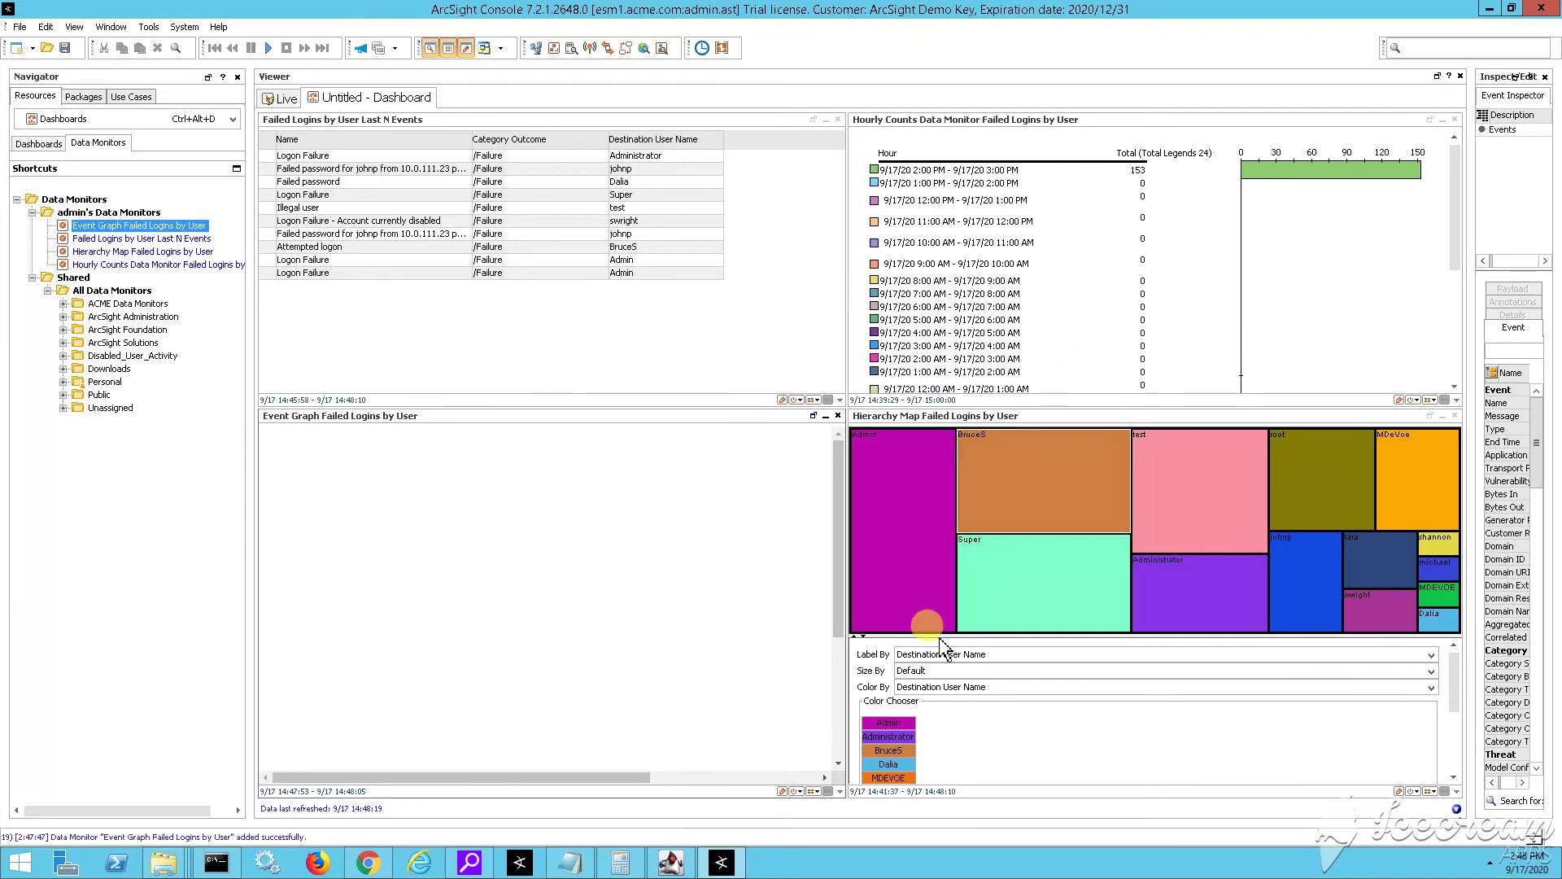
pyautogui.click(960, 506)
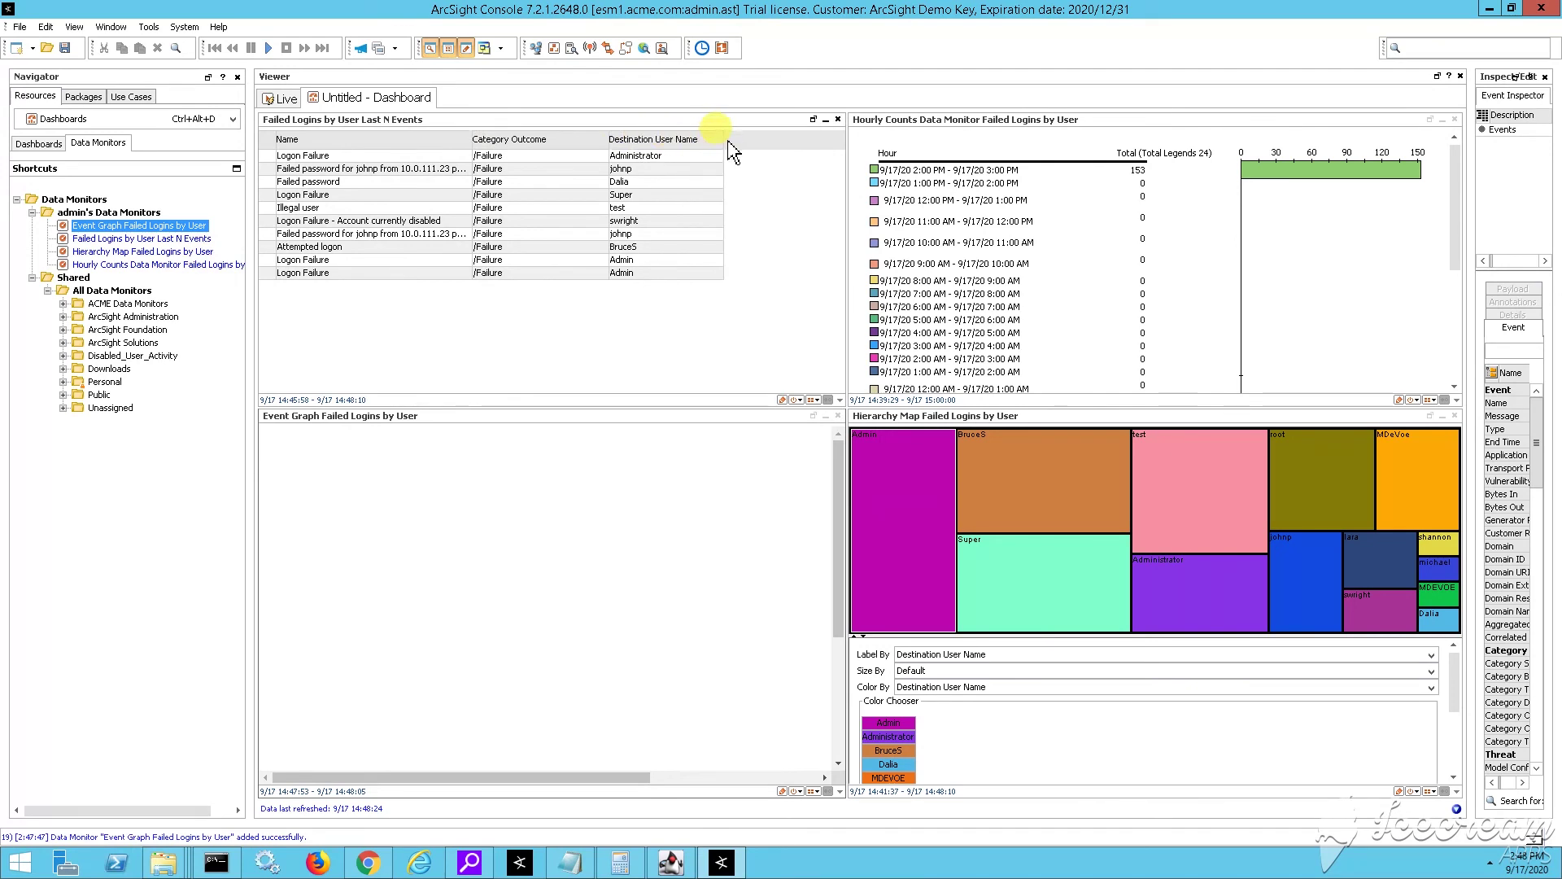
# - Widen the Destination User Name column and shift the event graph to show its nodes
pyautogui.moveTo(765, 140); pyautogui.dragTo(763, 140)
pyautogui.moveTo(607, 140); pyautogui.dragTo(663, 140)
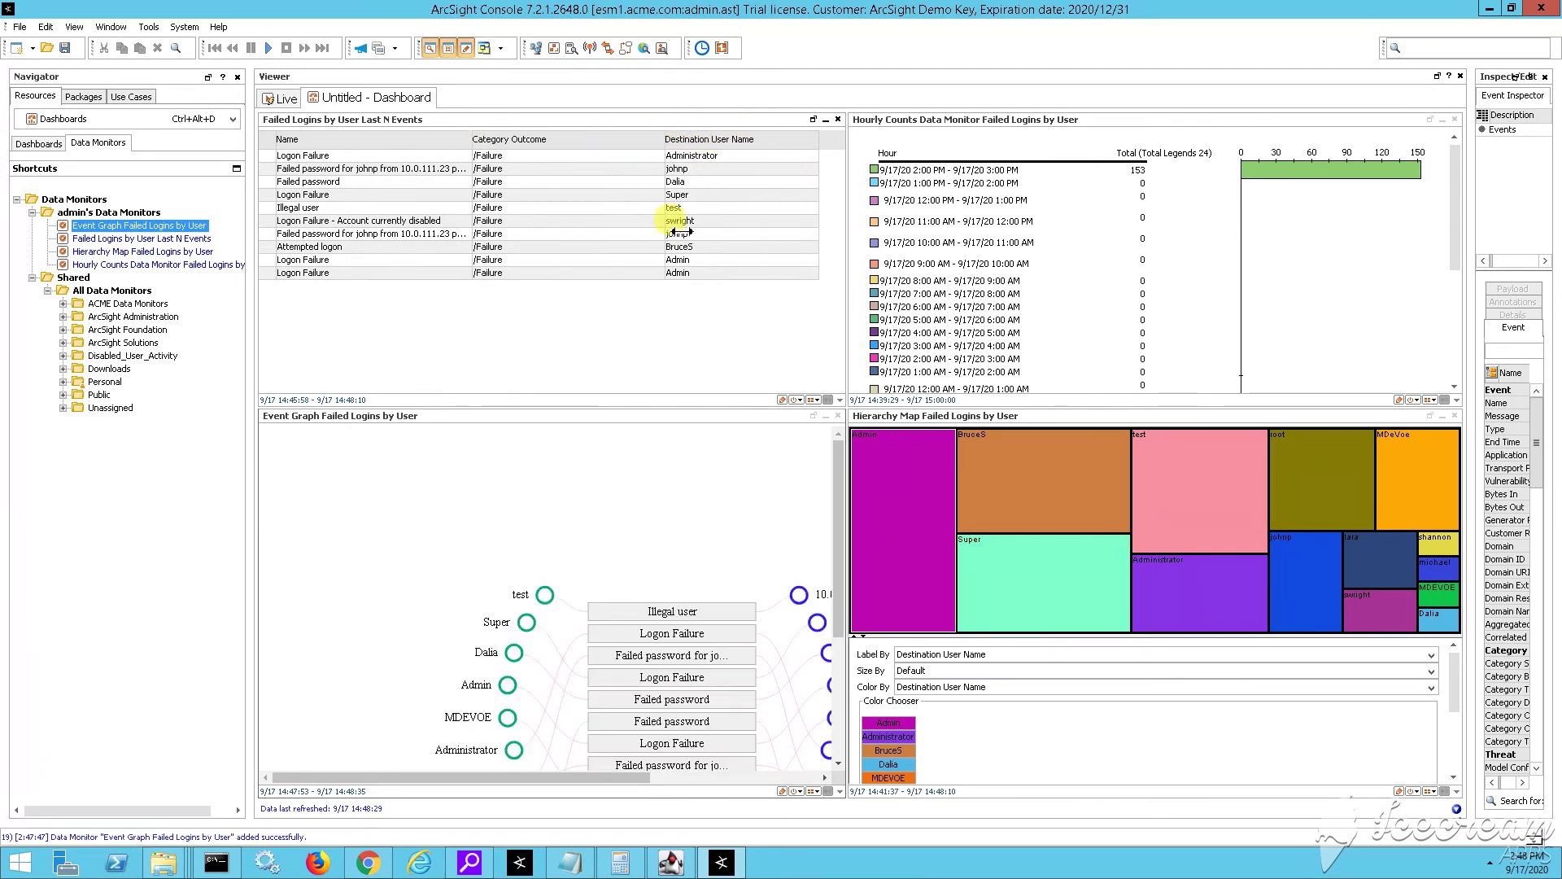
pyautogui.moveTo(838, 444); pyautogui.dragTo(861, 505)
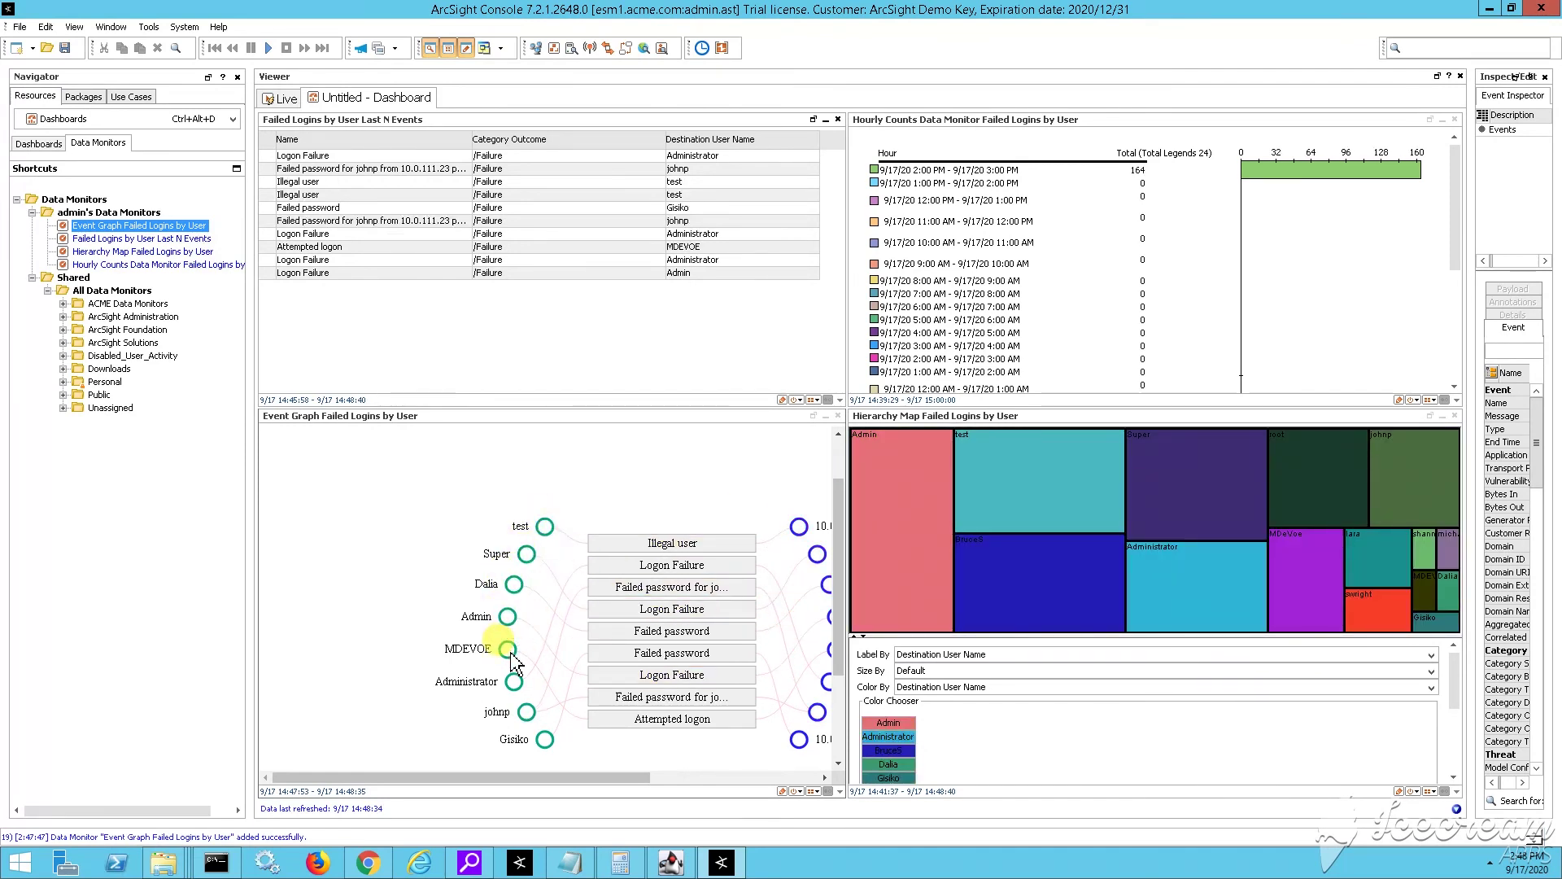
pyautogui.moveTo(558, 777); pyautogui.dragTo(665, 537)
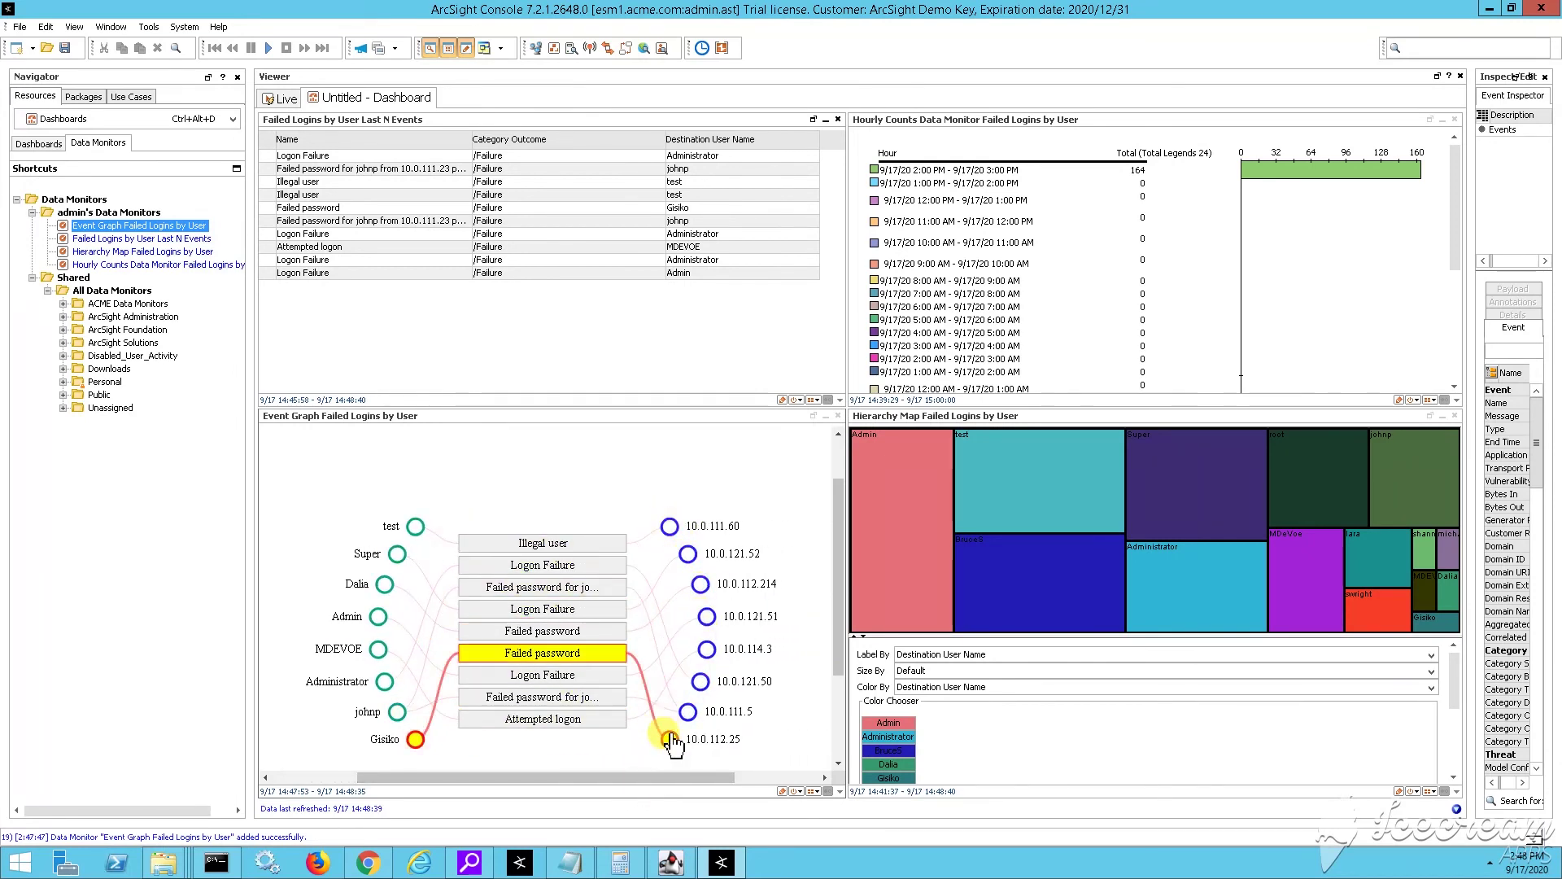
# - Save the Untitled dashboard under the name 'Failed Logins Dashboard' using Save Dashboard As
pyautogui.rightClick(554, 424)
pyautogui.click(509, 409)
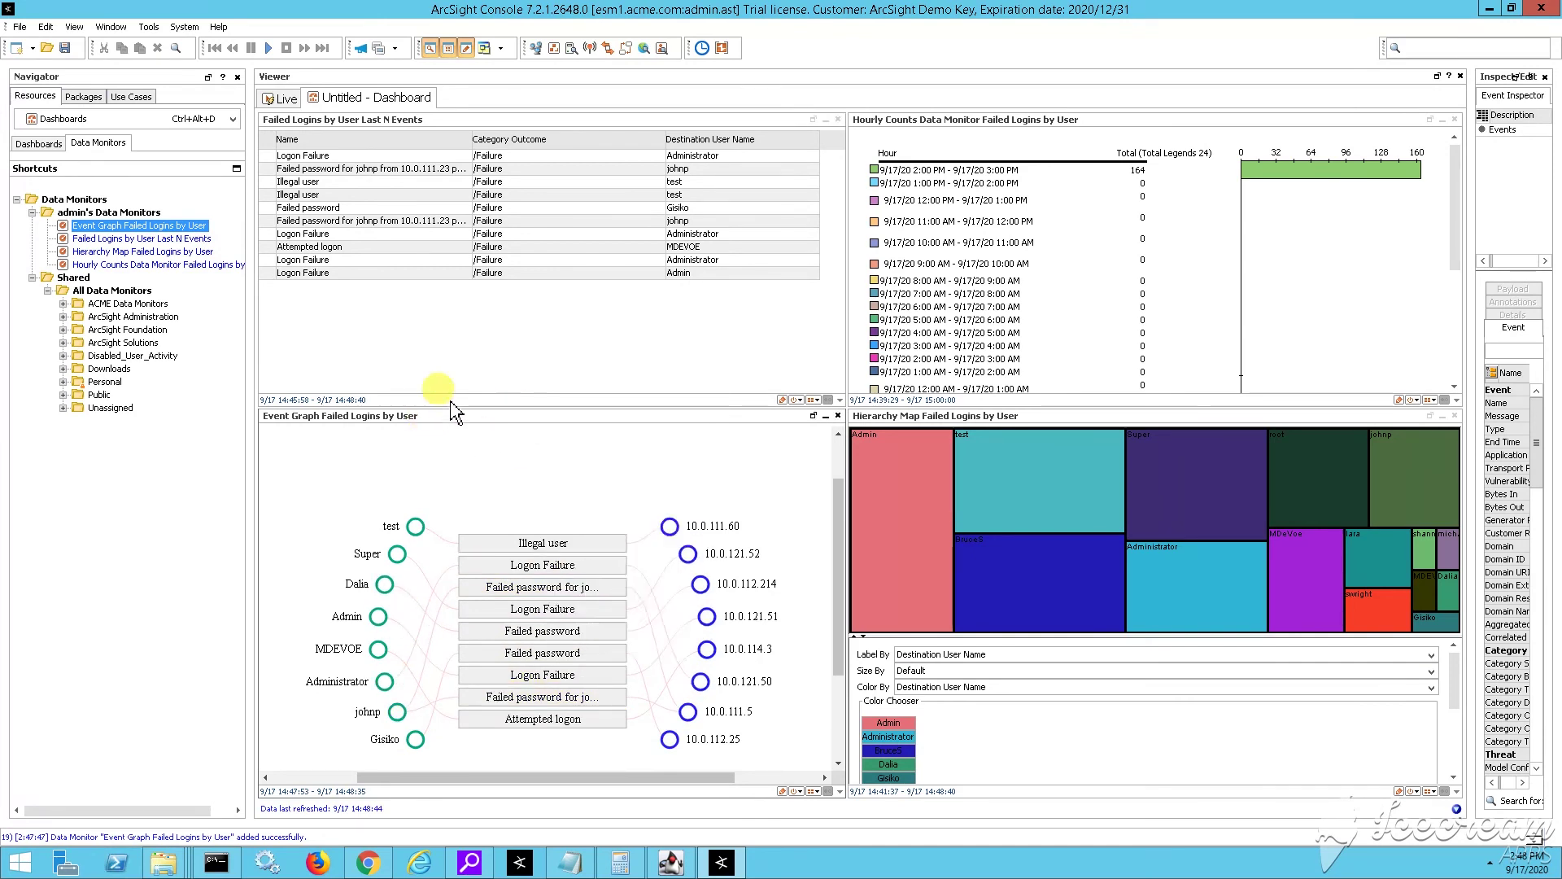
pyautogui.rightClick(349, 101)
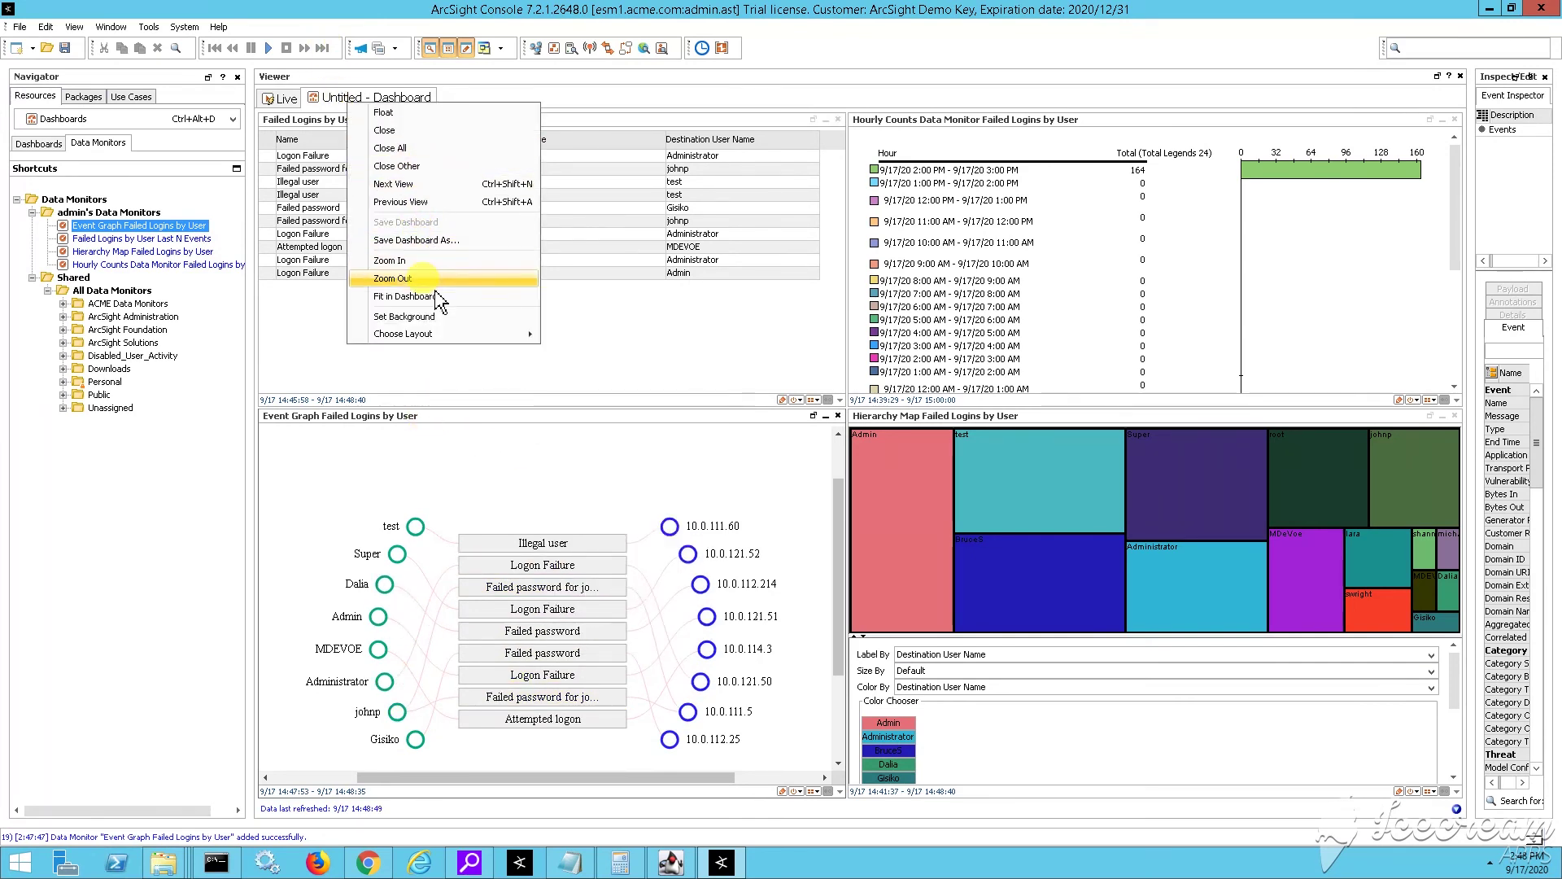
pyautogui.click(436, 290)
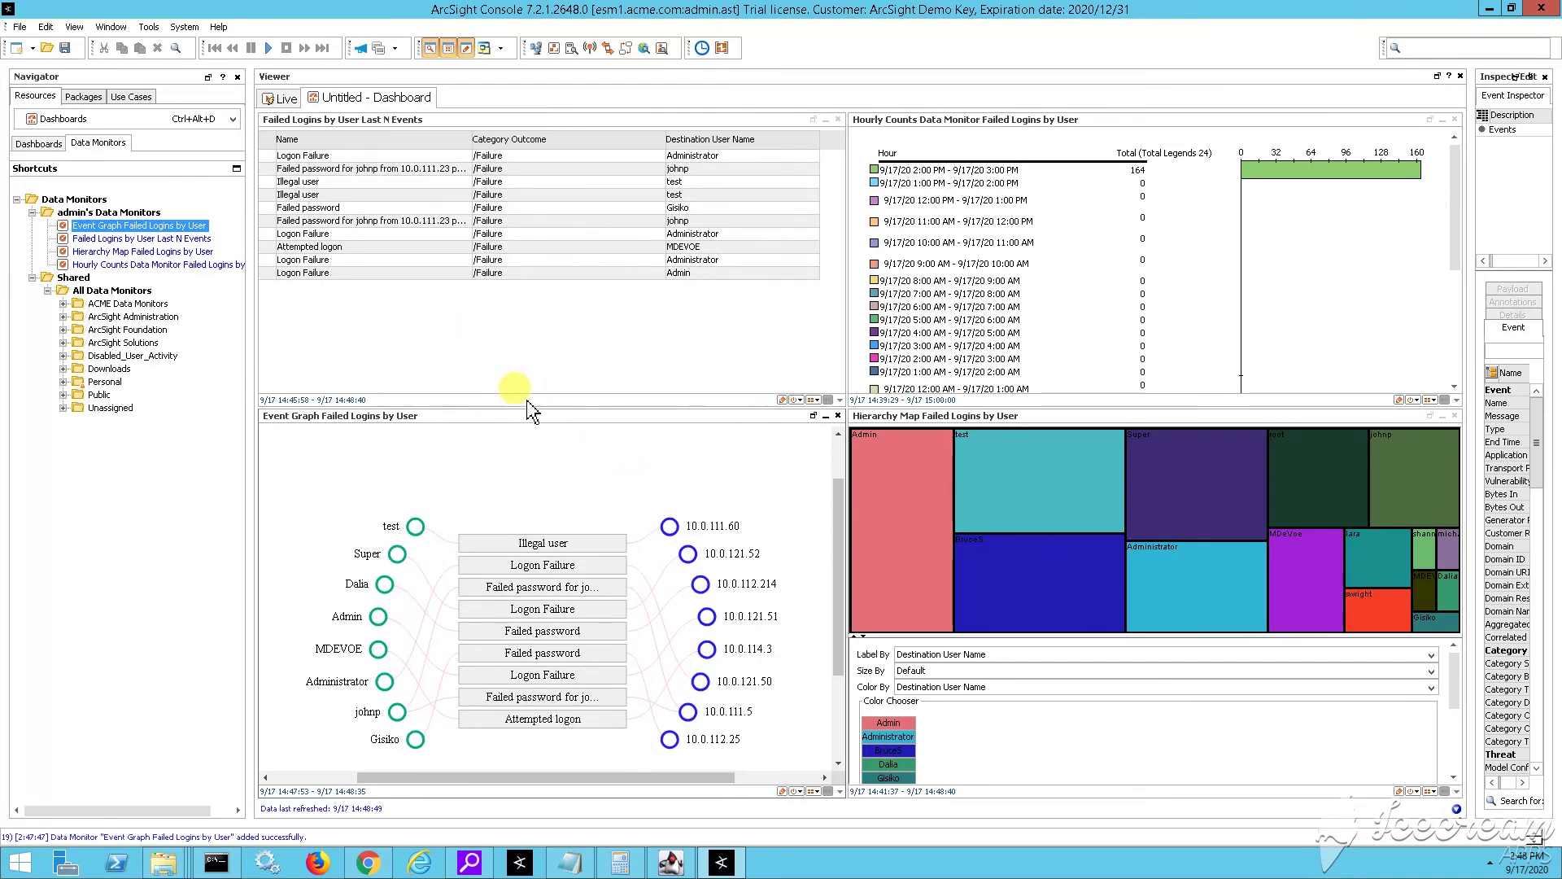
pyautogui.rightClick(376, 99)
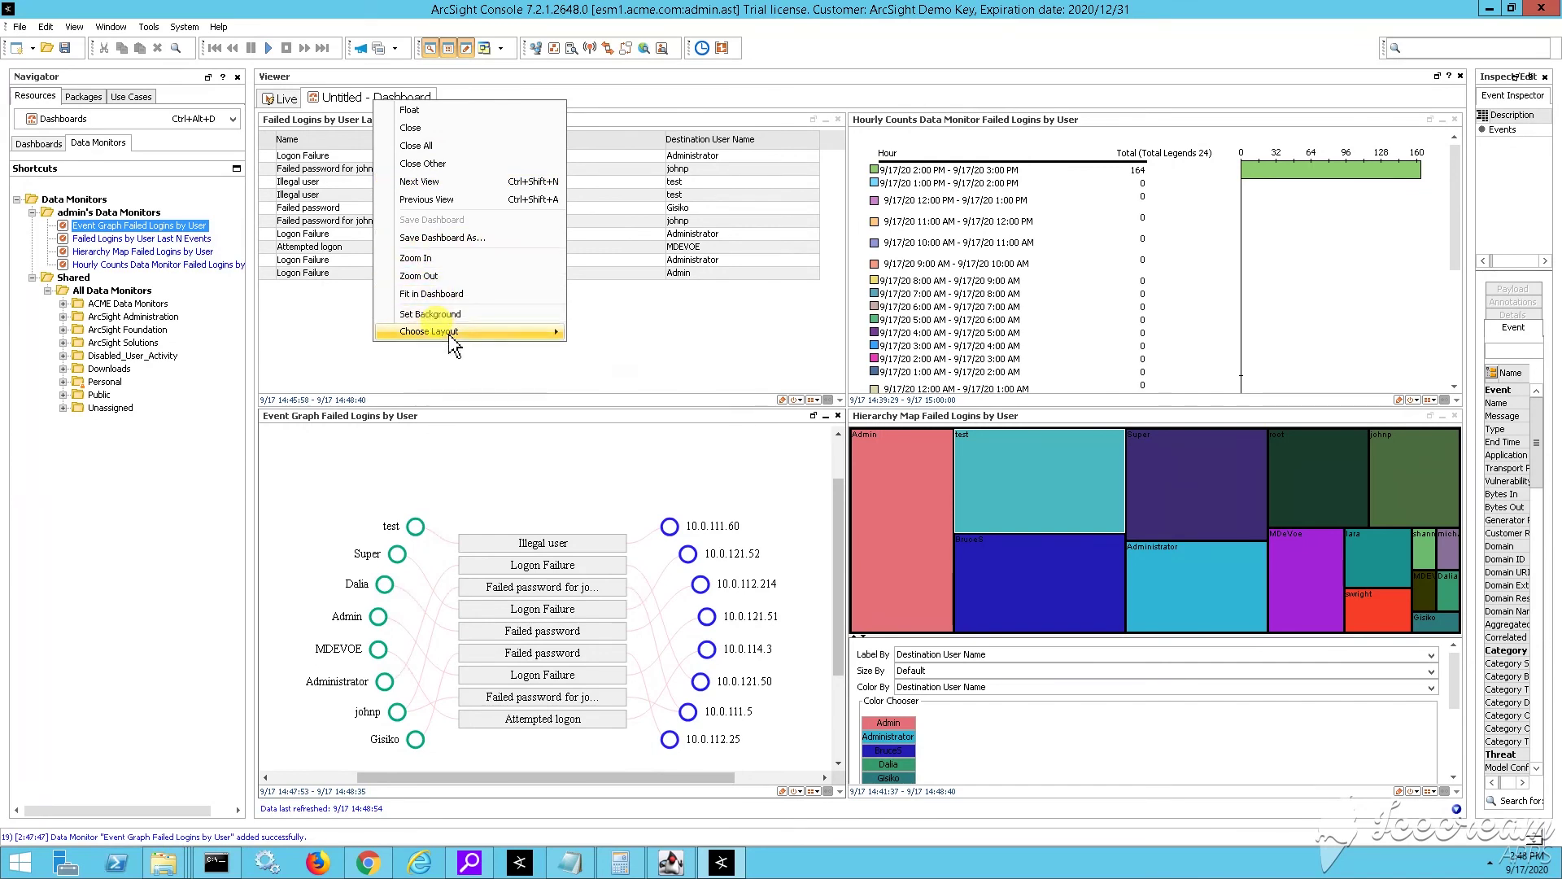
pyautogui.click(452, 238)
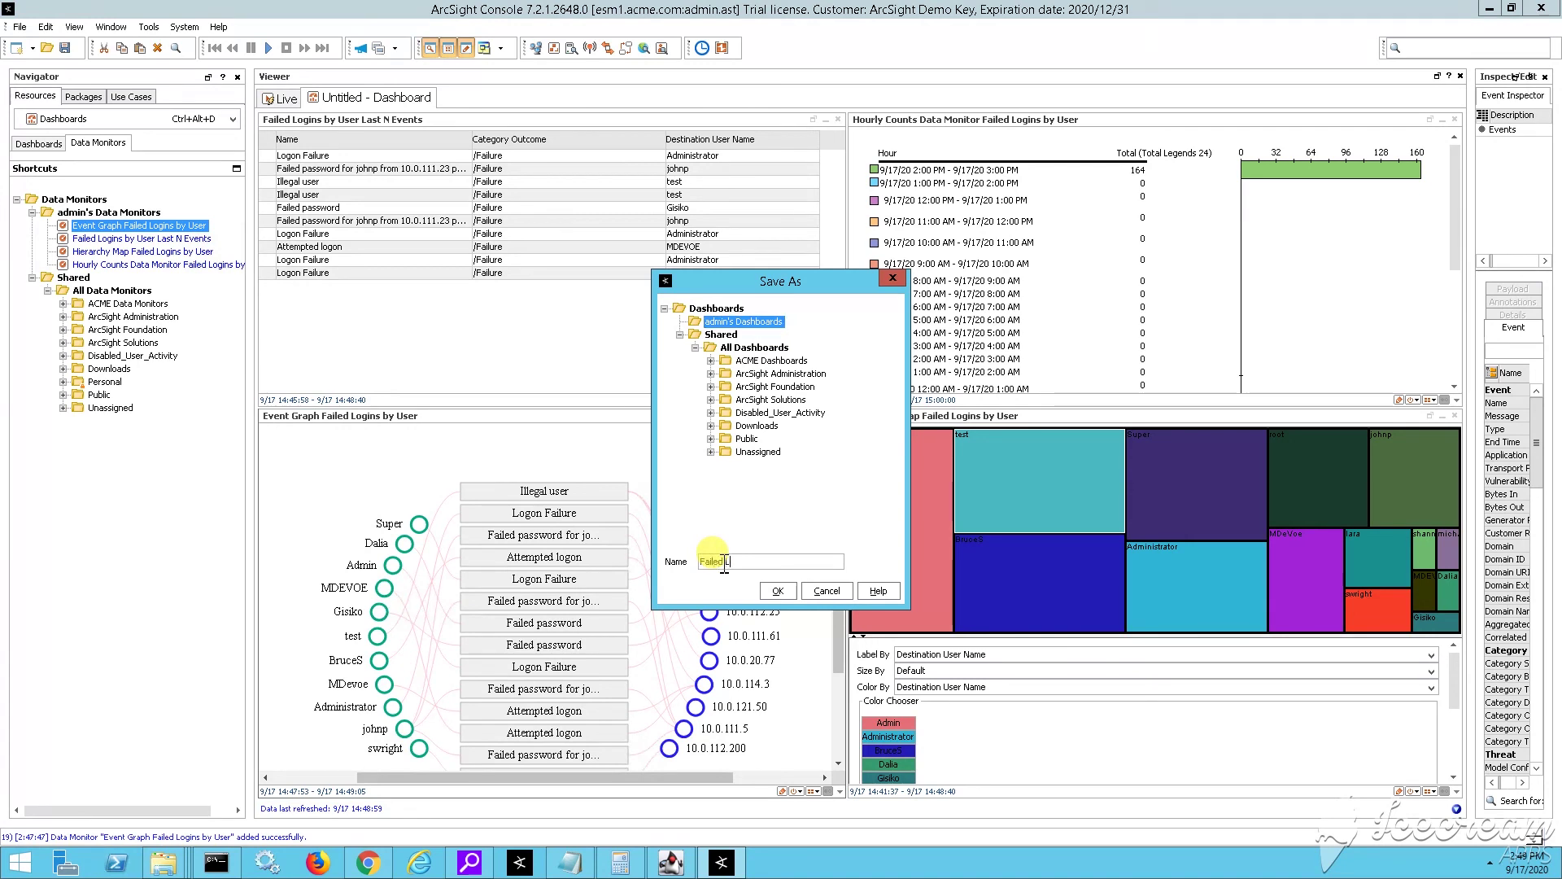
pyautogui.write('Failed Logins Dashboard')
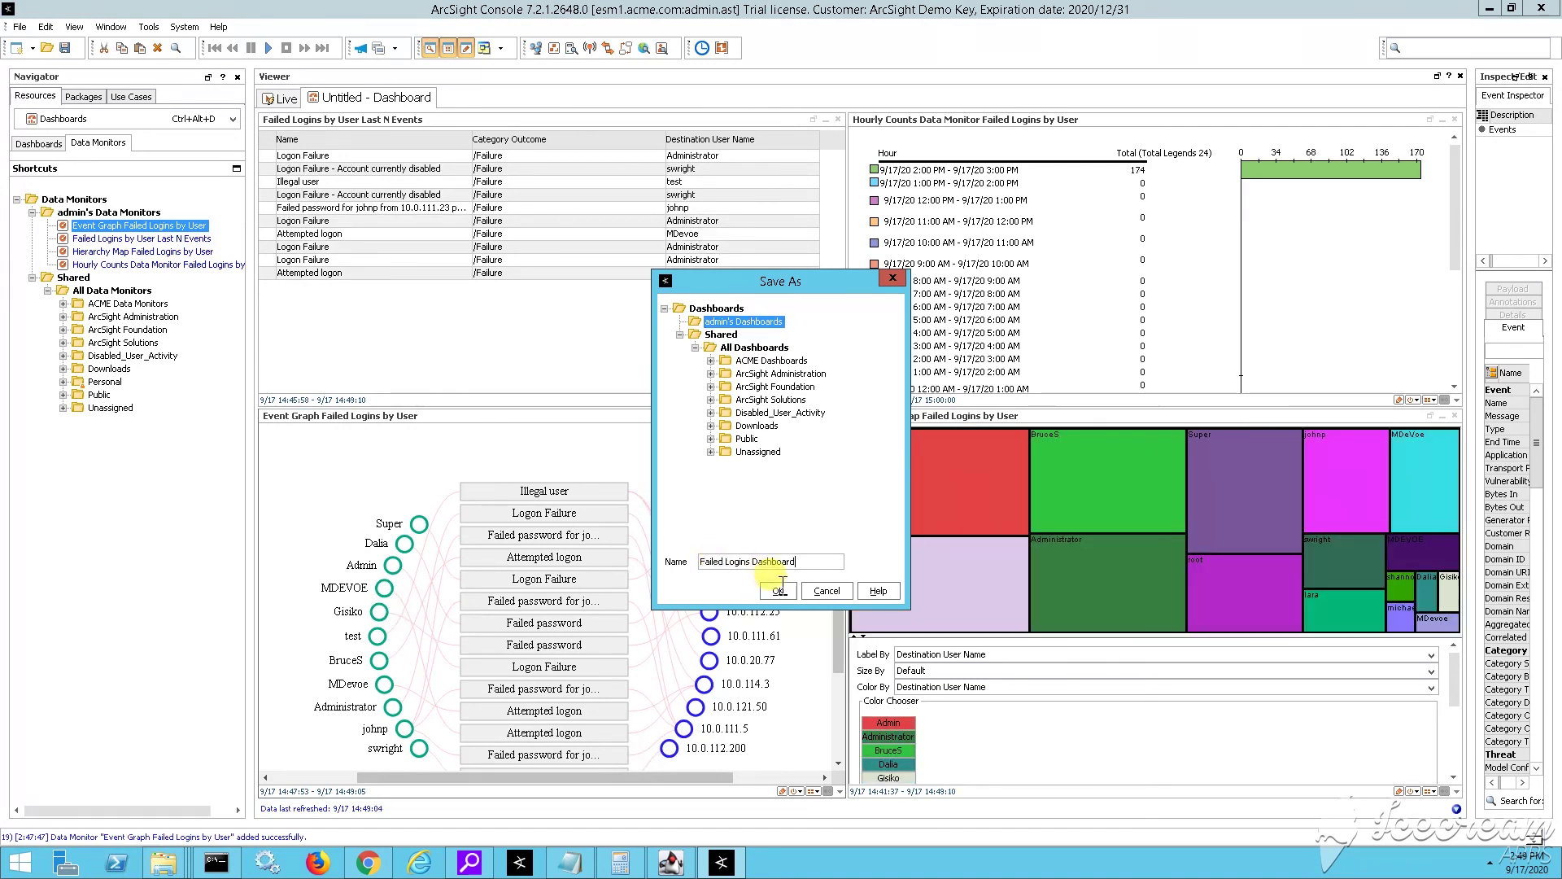
pyautogui.press('Return')
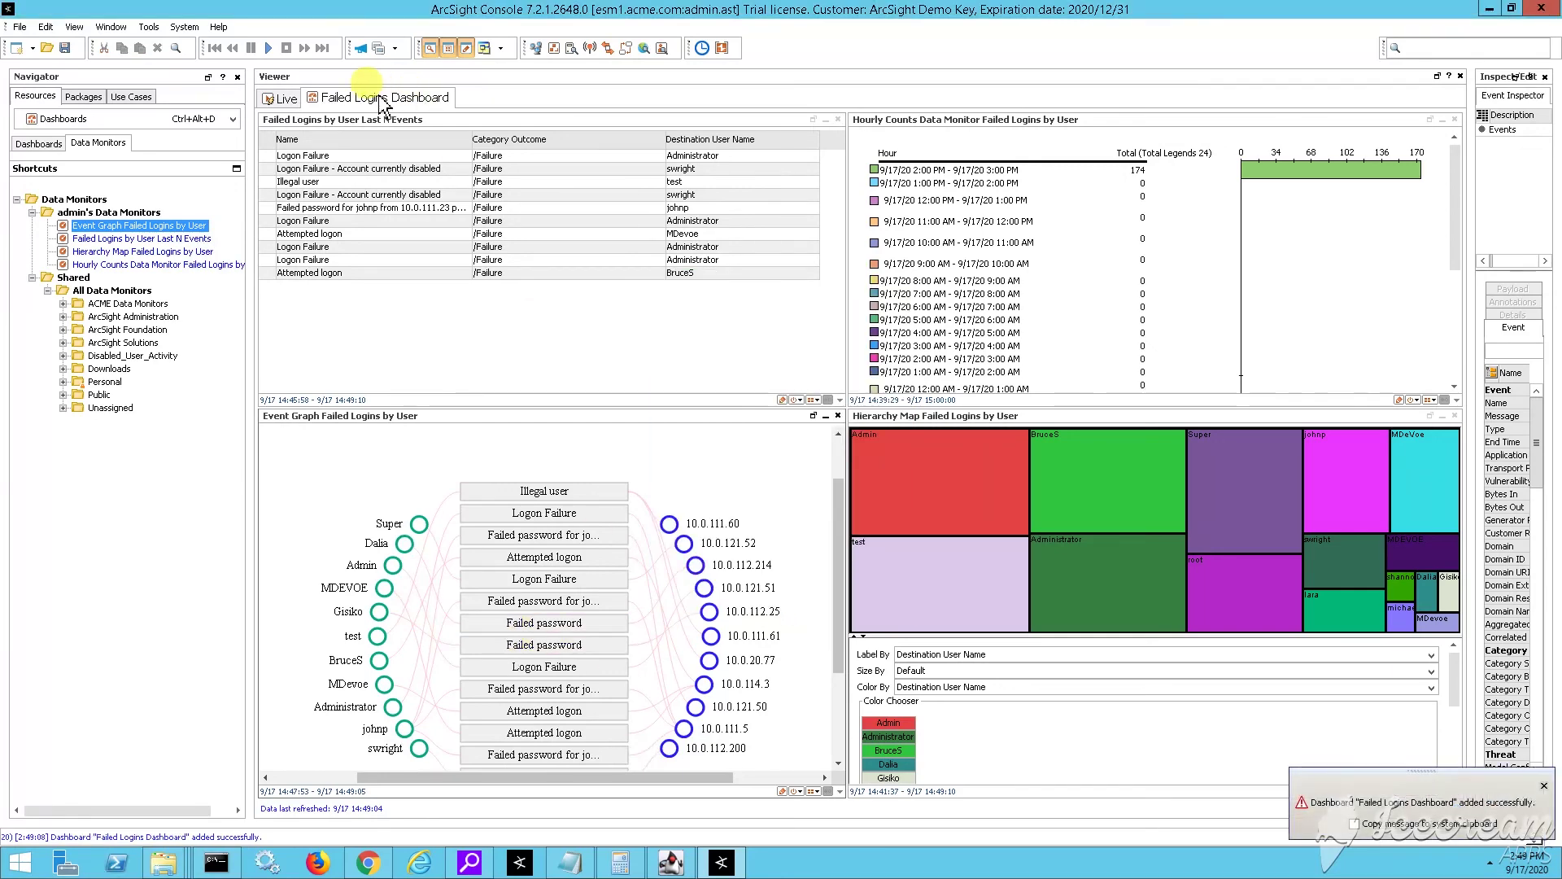
# - Close Failed Logins Dashboard and delete the Test dashboard from the Dashboards list
pyautogui.rightClick(414, 118)
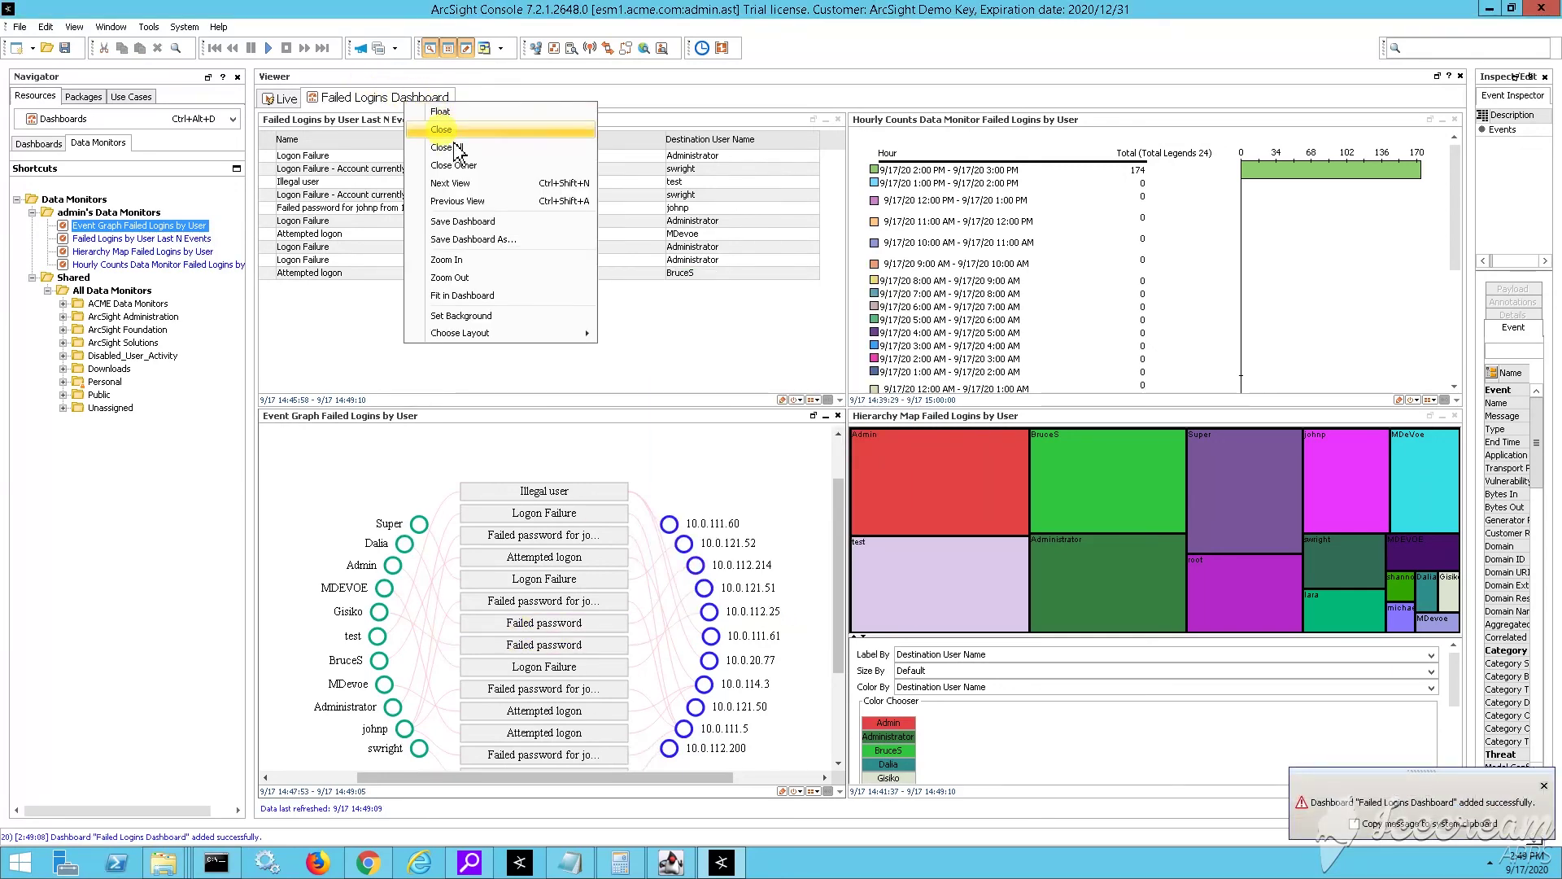
pyautogui.click(455, 131)
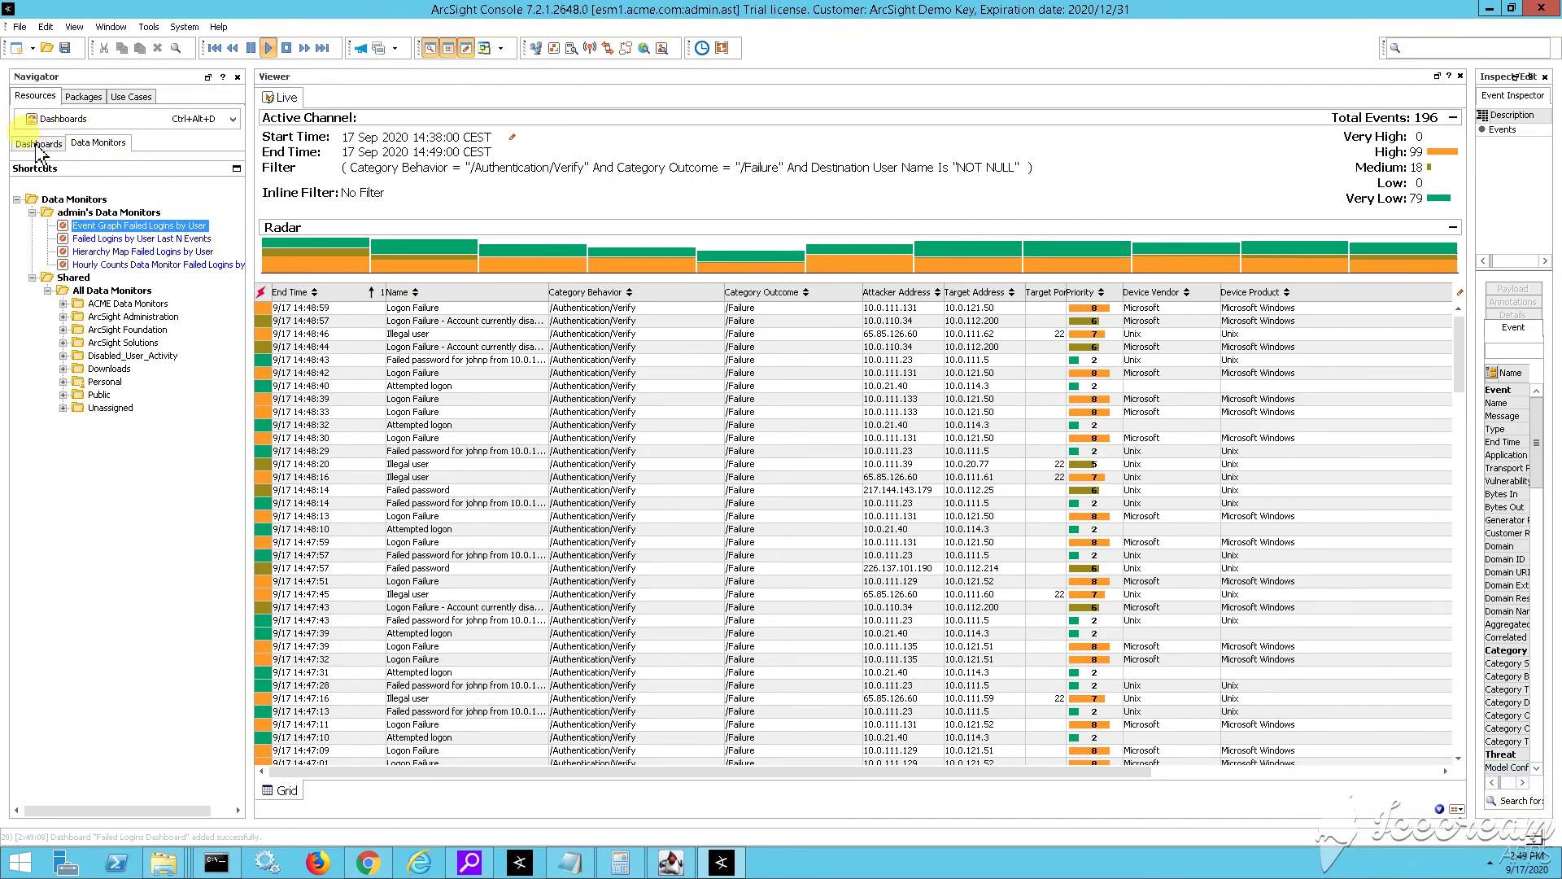
pyautogui.click(38, 143)
pyautogui.rightClick(84, 238)
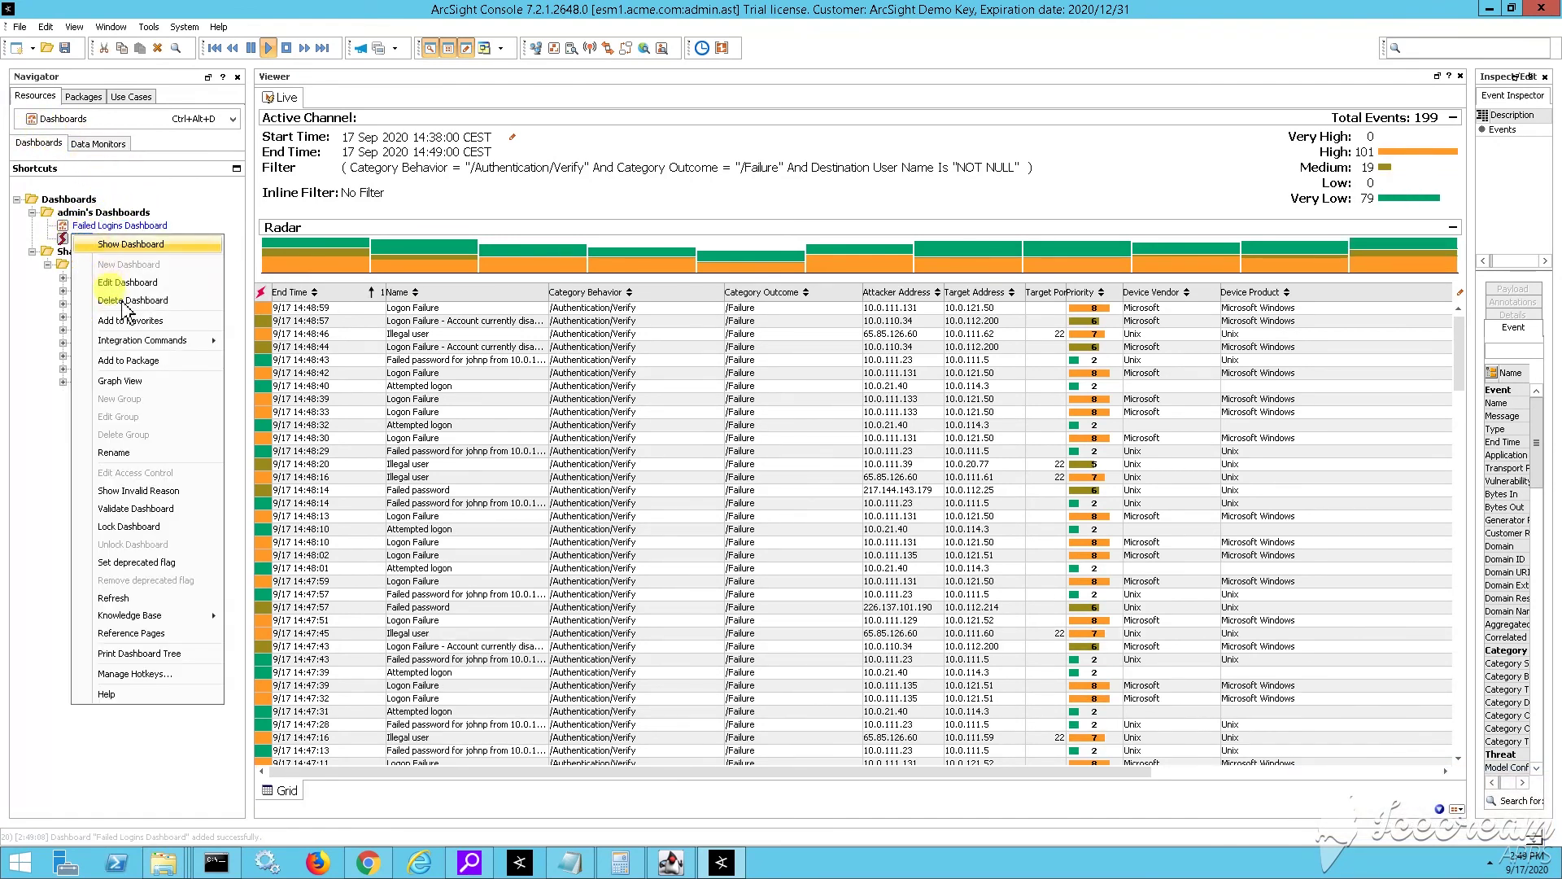
pyautogui.click(113, 313)
pyautogui.click(756, 448)
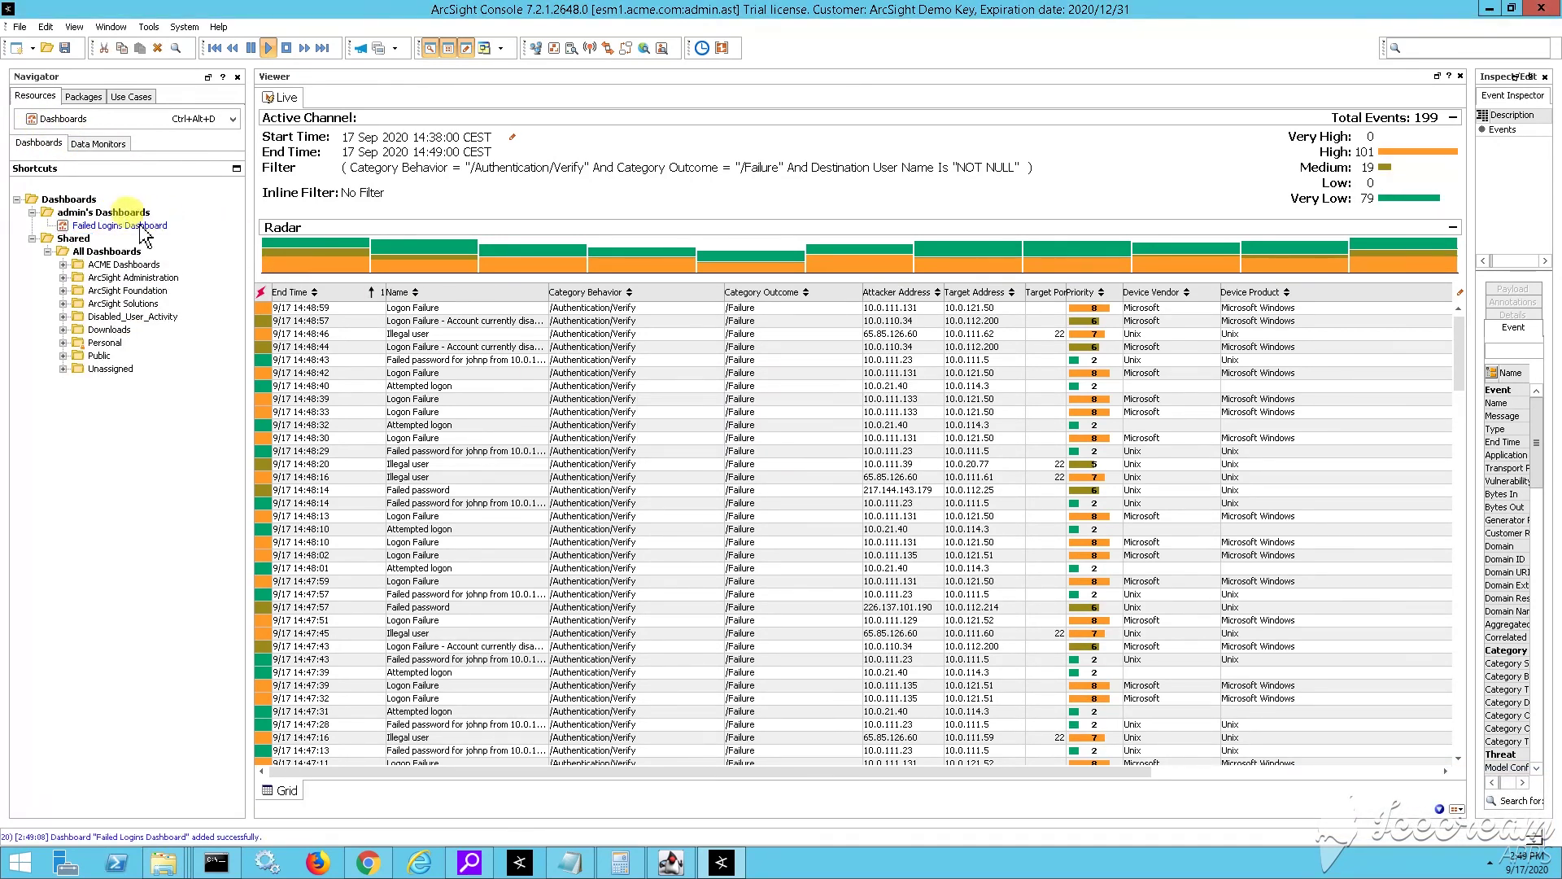
# - Reopen Failed Logins Dashboard, enlarge its area, and leave the remote session for the desktop
pyautogui.rightClick(114, 225)
pyautogui.click(182, 236)
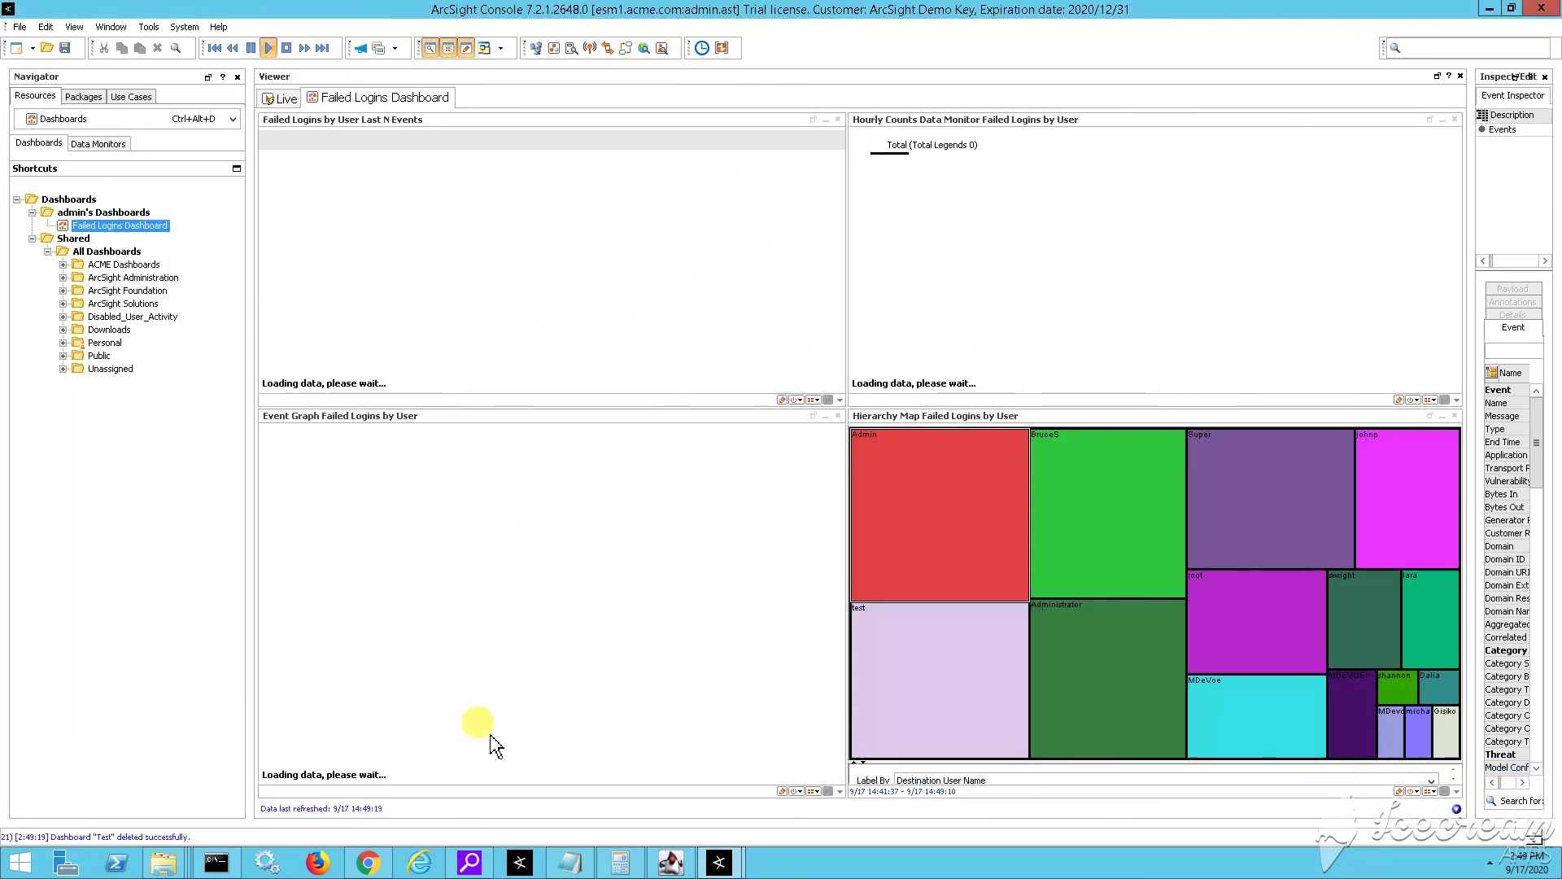
pyautogui.moveTo(253, 245); pyautogui.dragTo(209, 245)
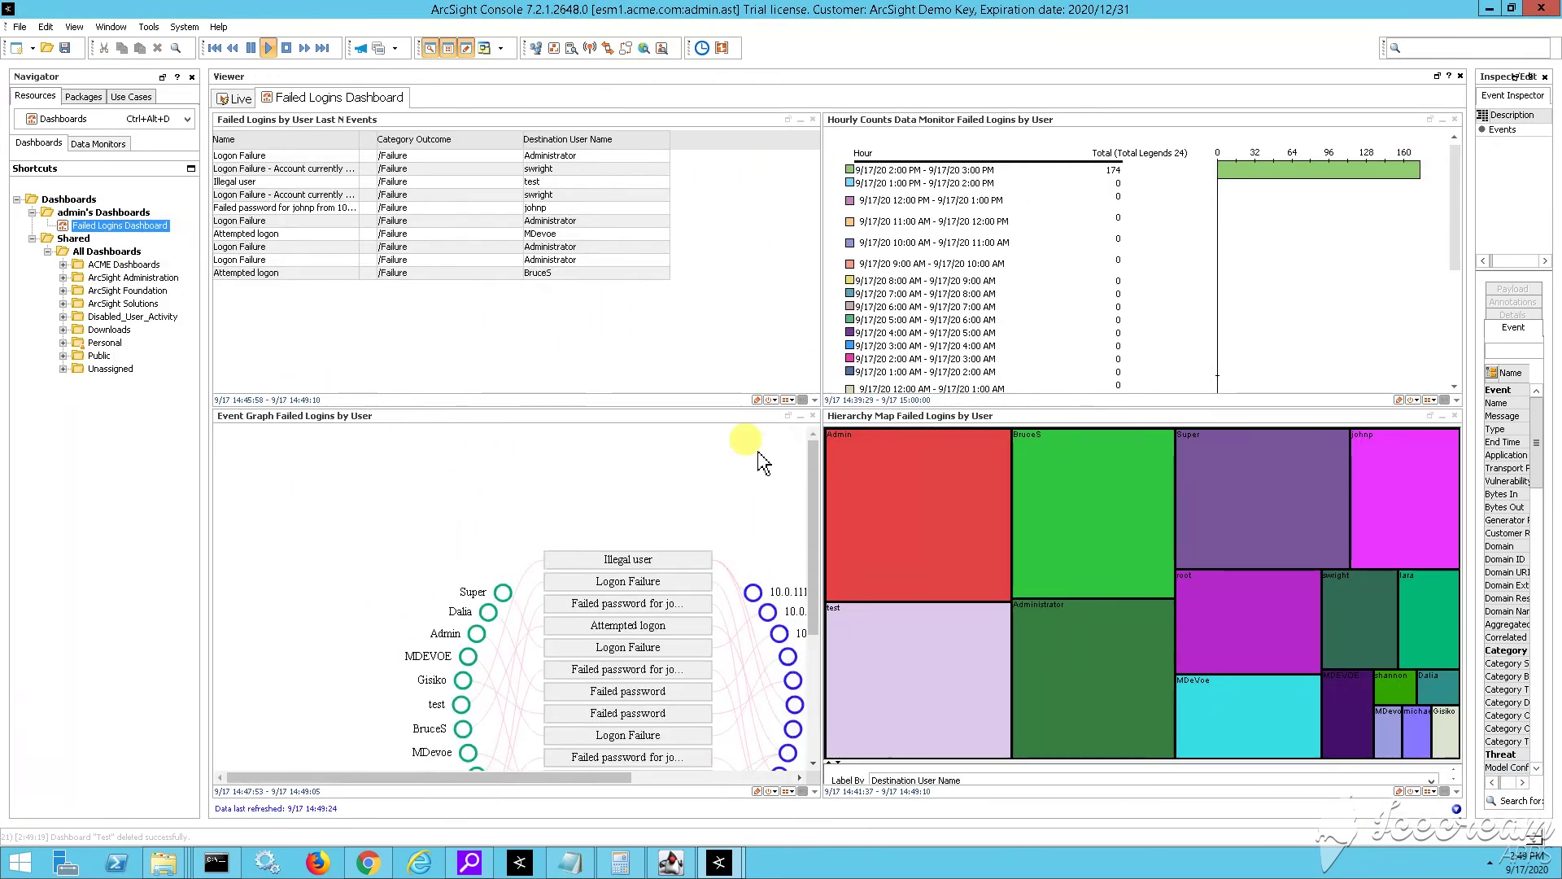
pyautogui.moveTo(814, 480)
pyautogui.mouseDown()
pyautogui.moveTo(823, 592)
pyautogui.moveTo(814, 471)
pyautogui.moveTo(828, 492)
pyautogui.mouseUp()
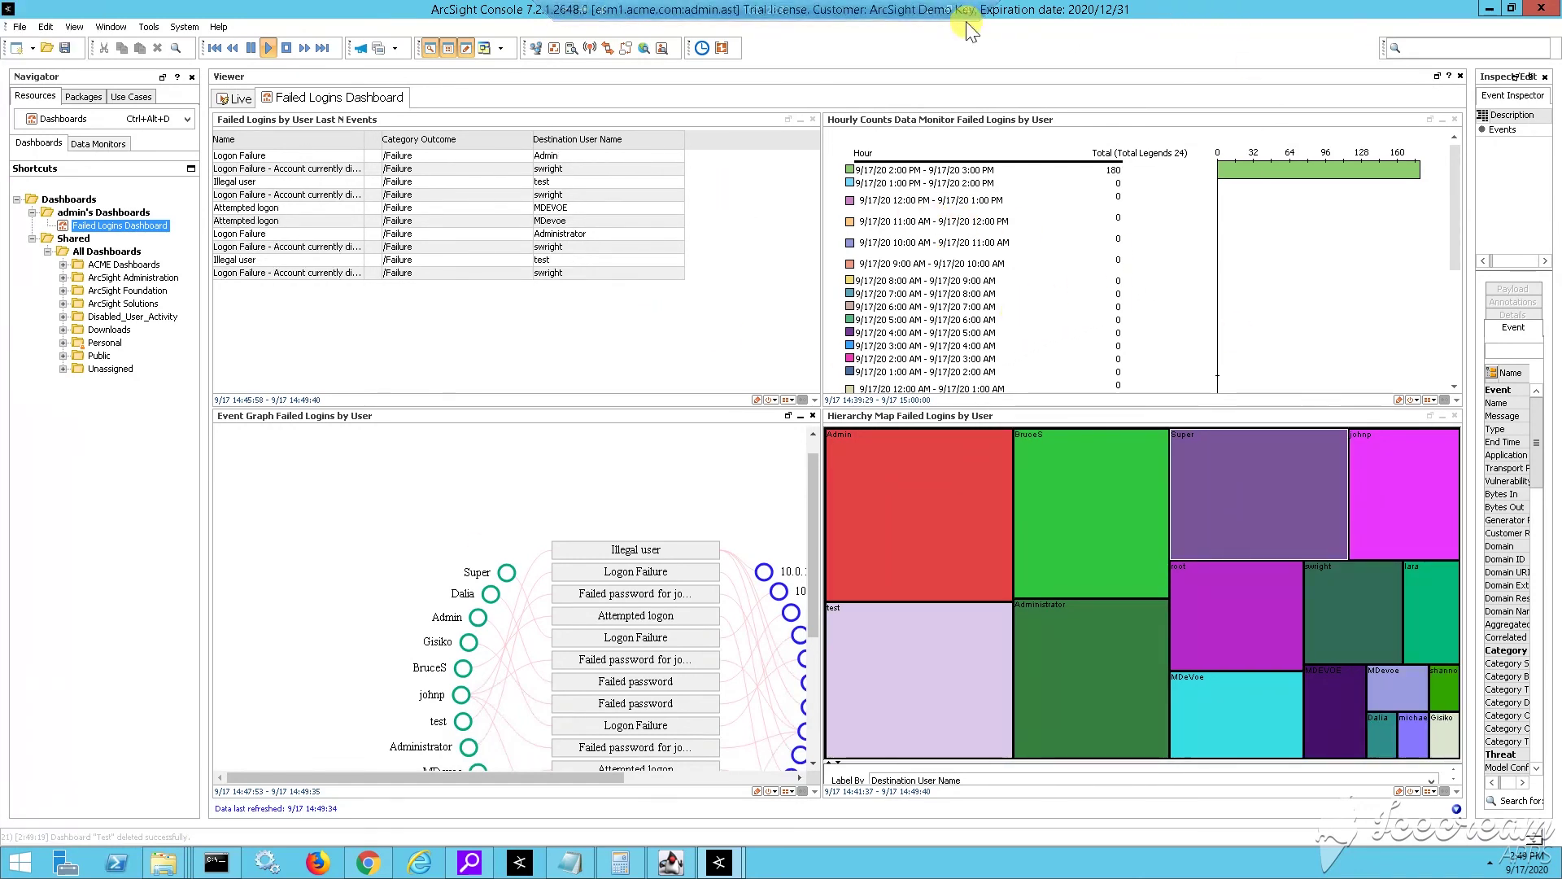
pyautogui.click(939, 15)
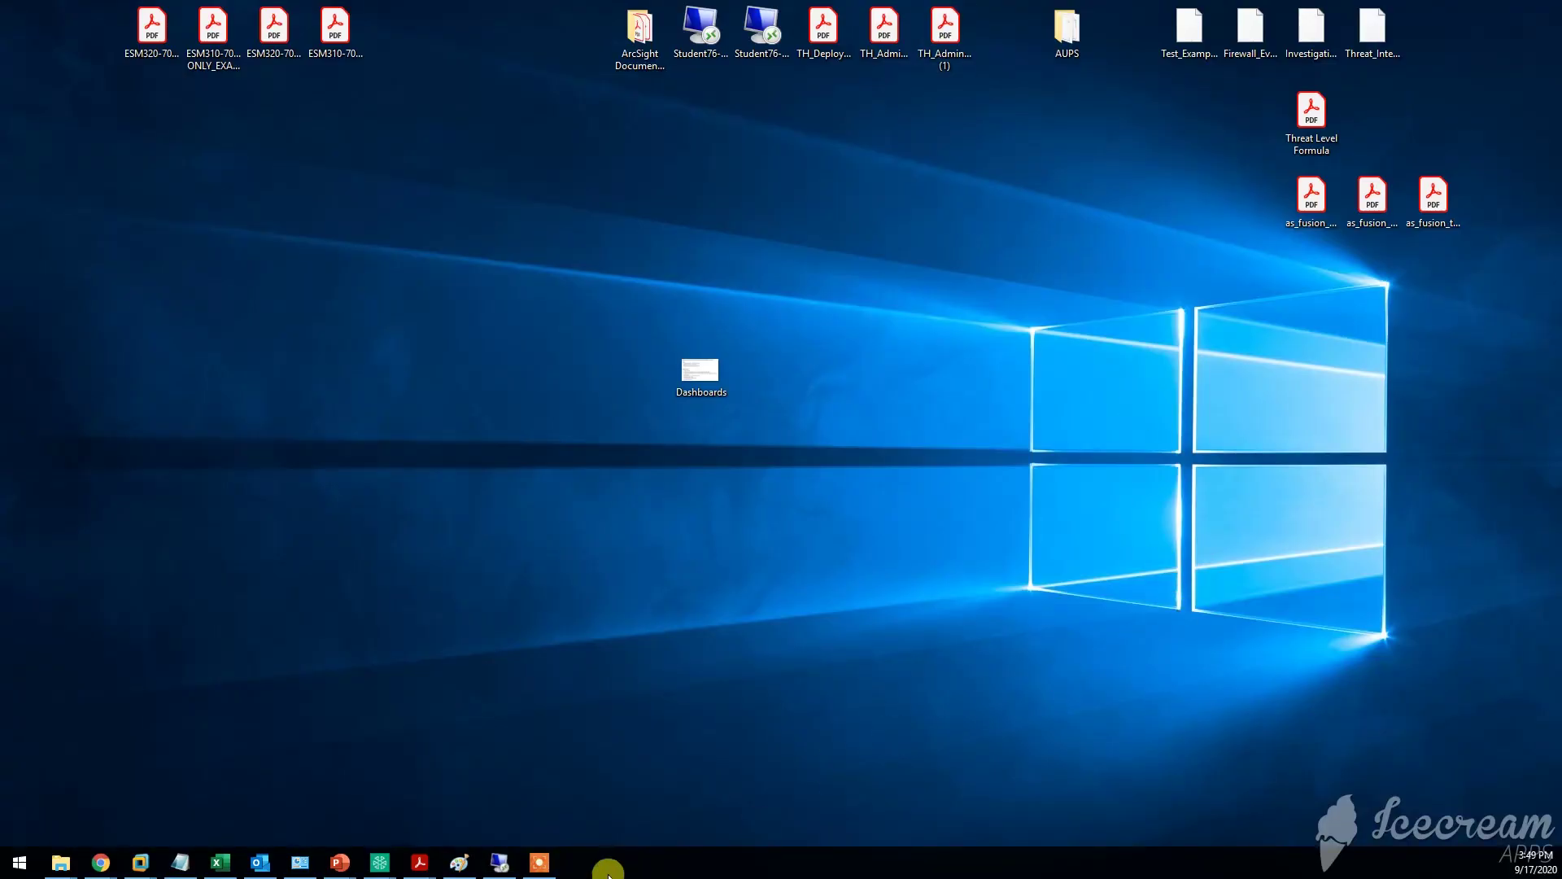